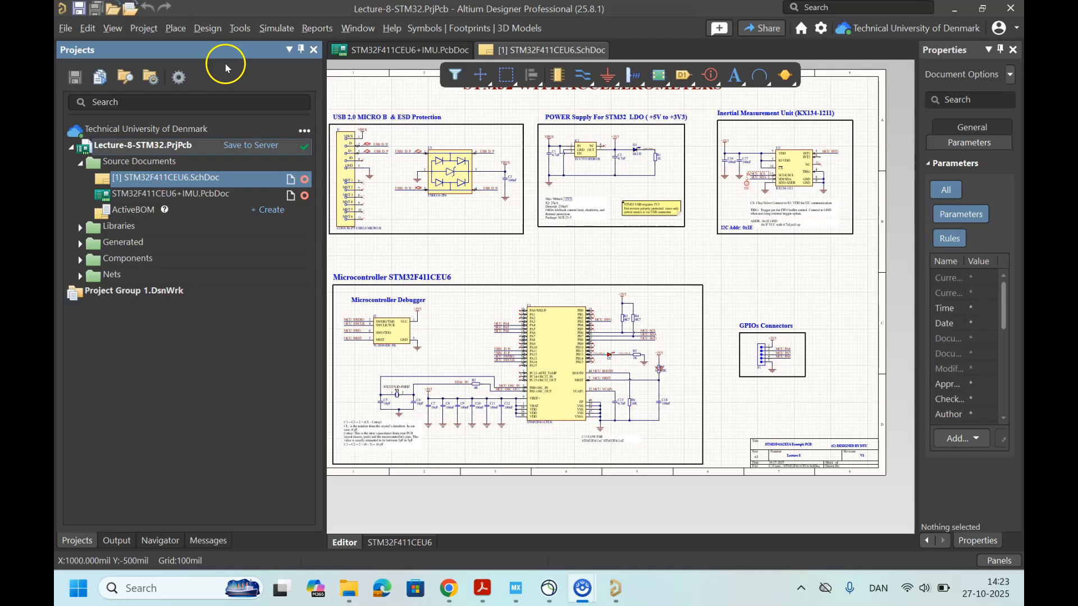
# Step: Add a project variant with the description Protype to Lecture-8-STM32.PrjPcb and accept the variant settings
pyautogui.click(150, 30)
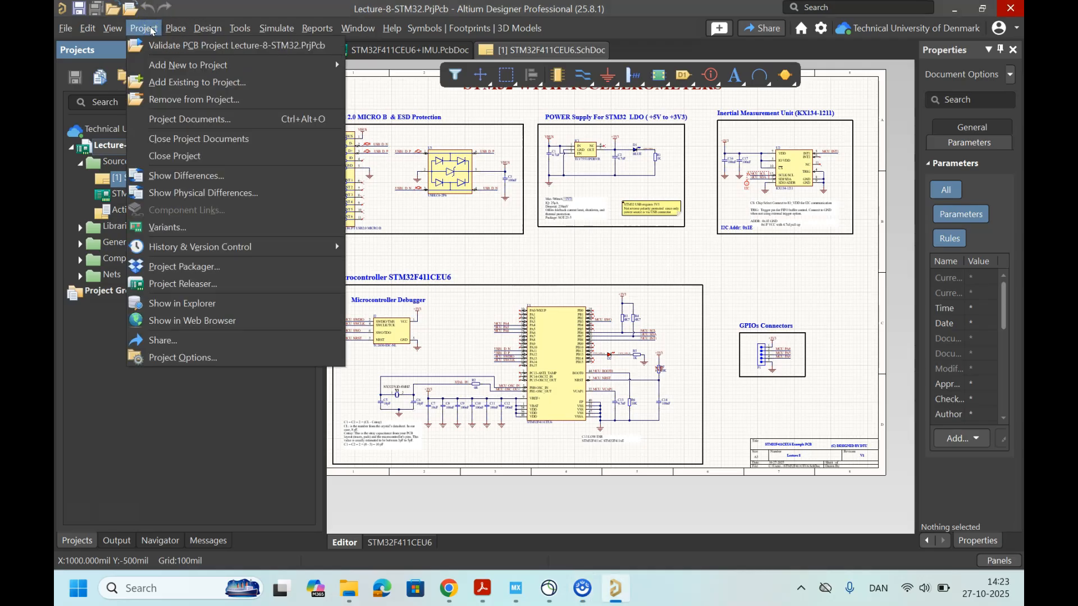
pyautogui.click(183, 229)
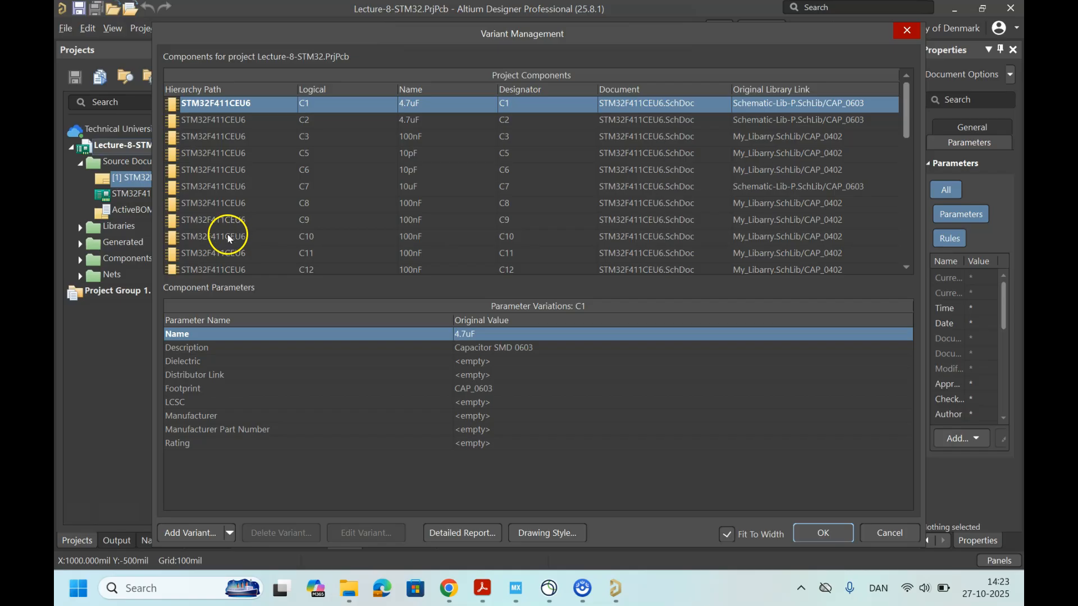
pyautogui.click(216, 524)
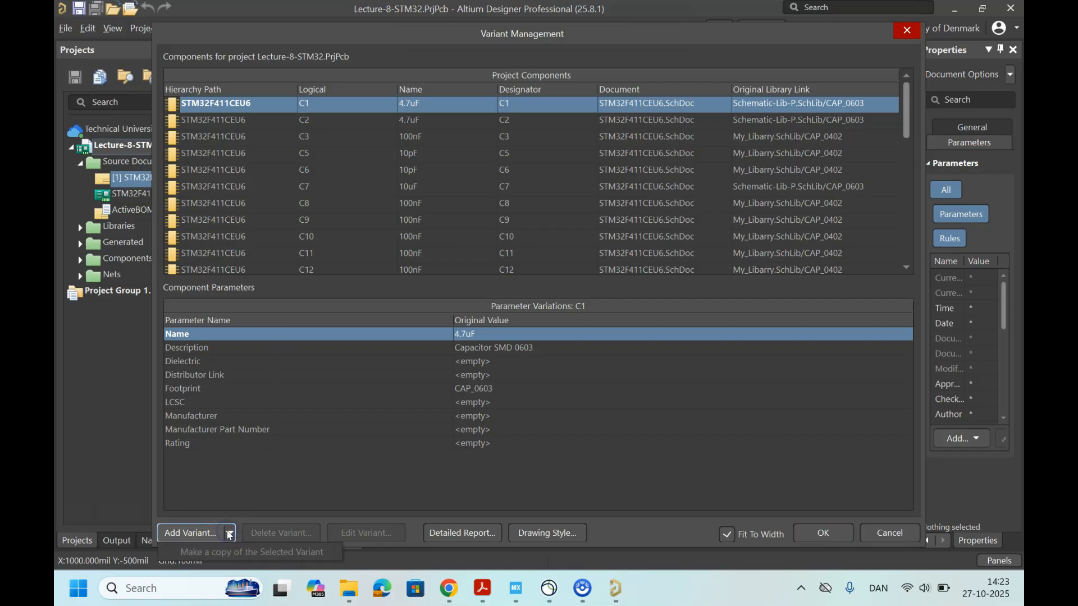
pyautogui.click(214, 538)
pyautogui.click(390, 149)
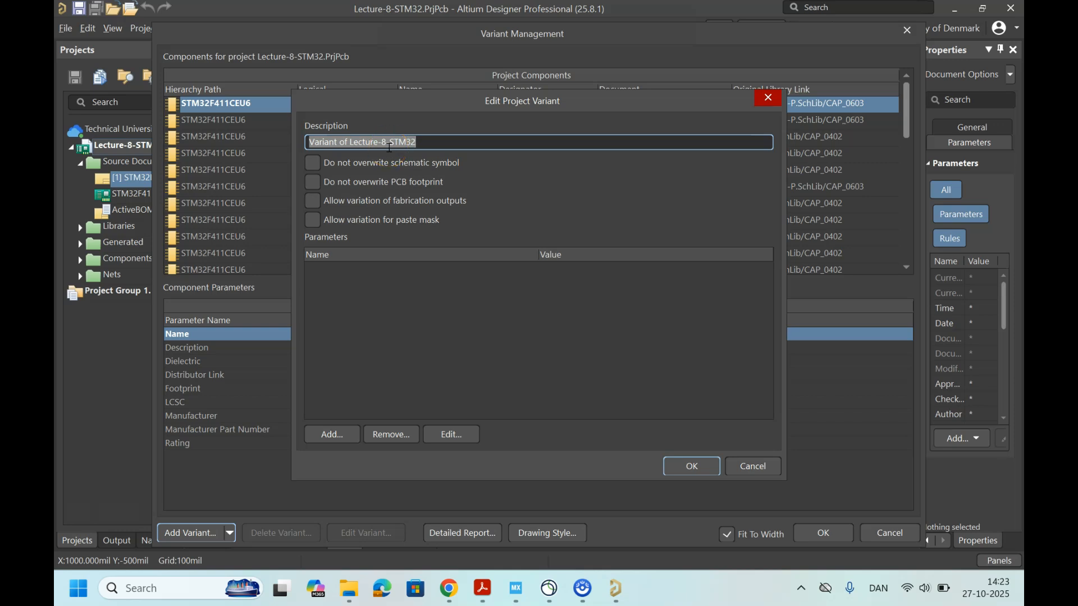
pyautogui.write('Pro')
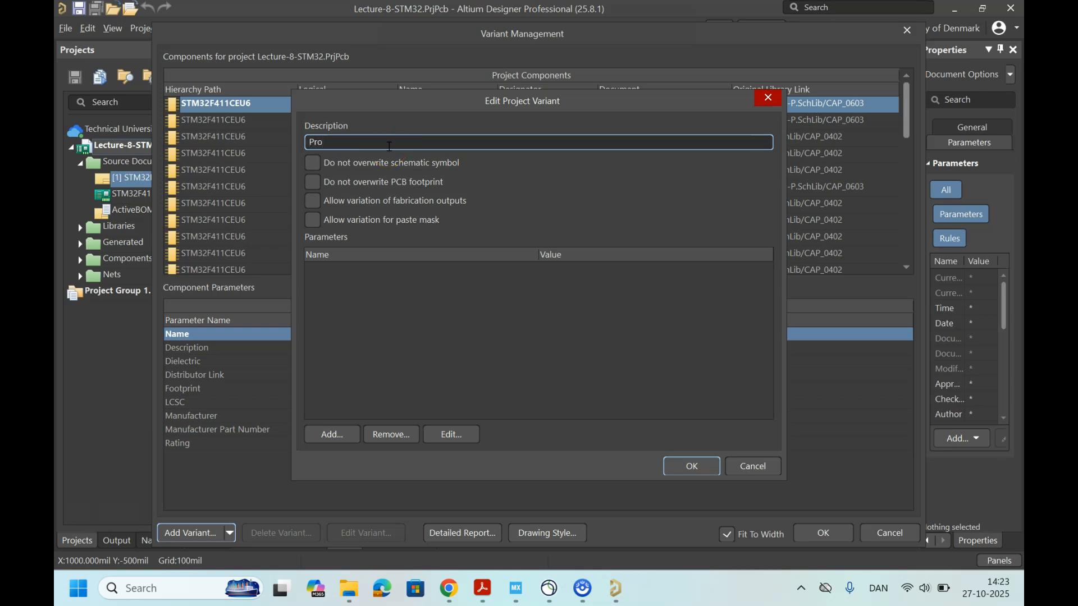
pyautogui.write('type')
pyautogui.click(691, 466)
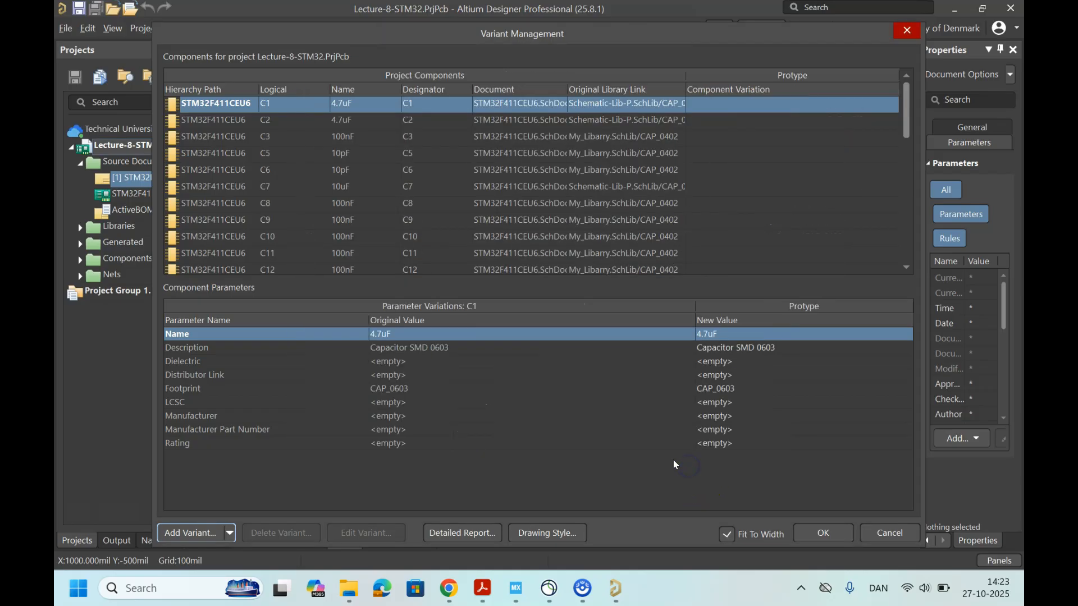
pyautogui.click(823, 532)
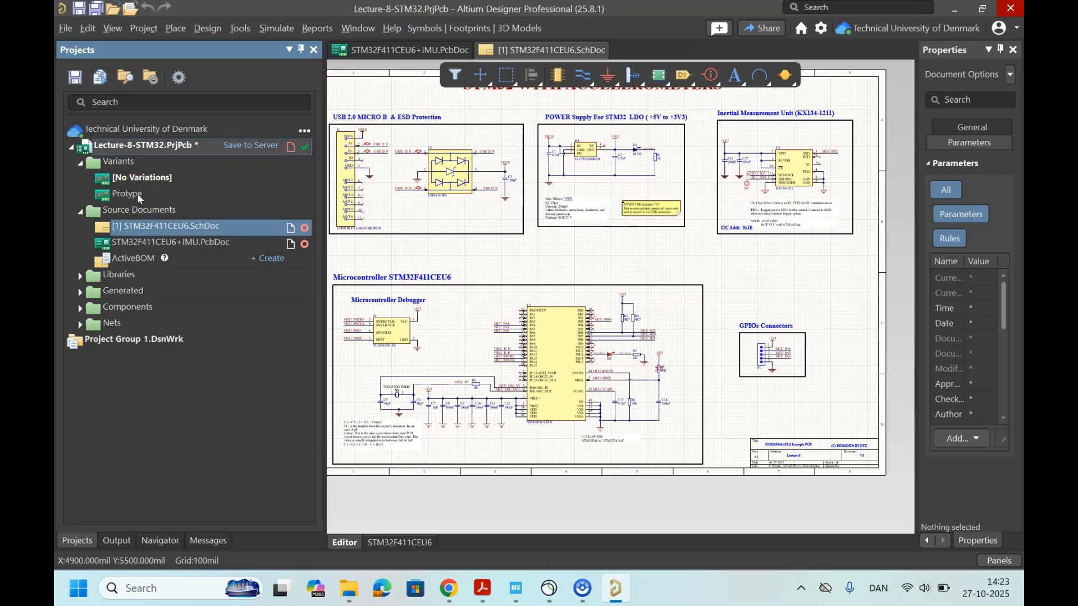
# Step: Examine resistor R7, GPIO connector P1 and debugger connector J2 in the STM32F411CEU6 schematic
pyautogui.click(269, 226)
pyautogui.keyDown('ctrl'); pyautogui.scroll(5, 657, 369); pyautogui.keyUp('ctrl')
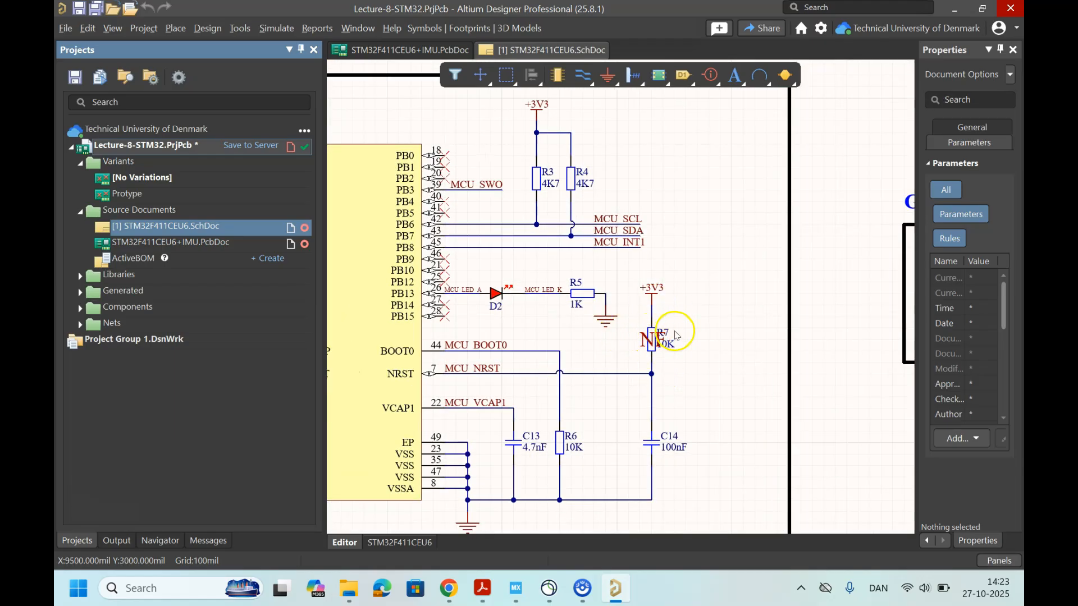
pyautogui.keyDown('ctrl'); pyautogui.scroll(-4, 669, 337); pyautogui.keyUp('ctrl')
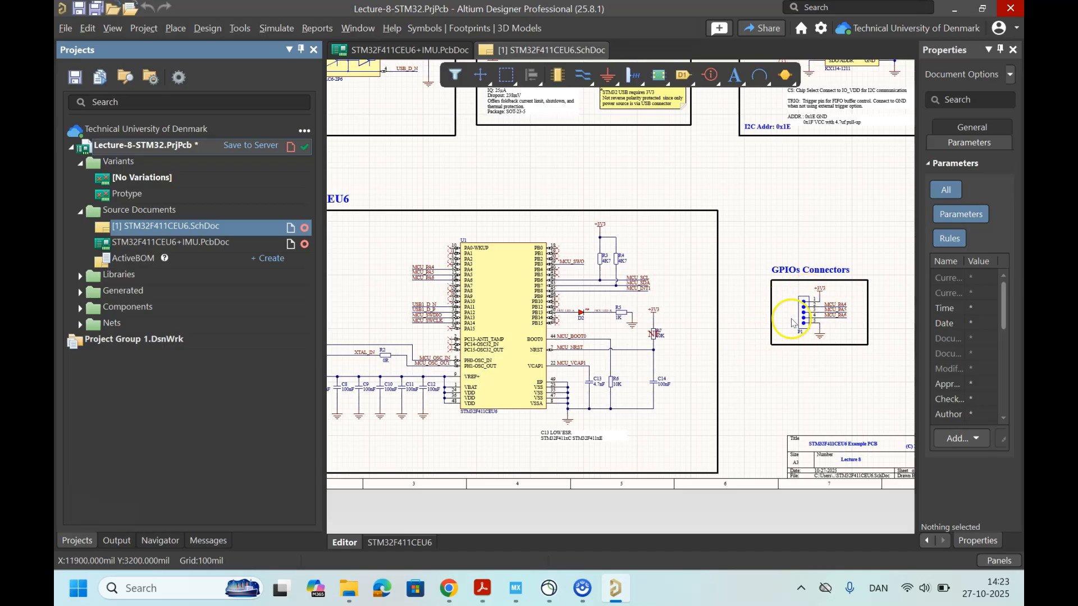
pyautogui.keyDown('ctrl'); pyautogui.scroll(2, 806, 312); pyautogui.keyUp('ctrl')
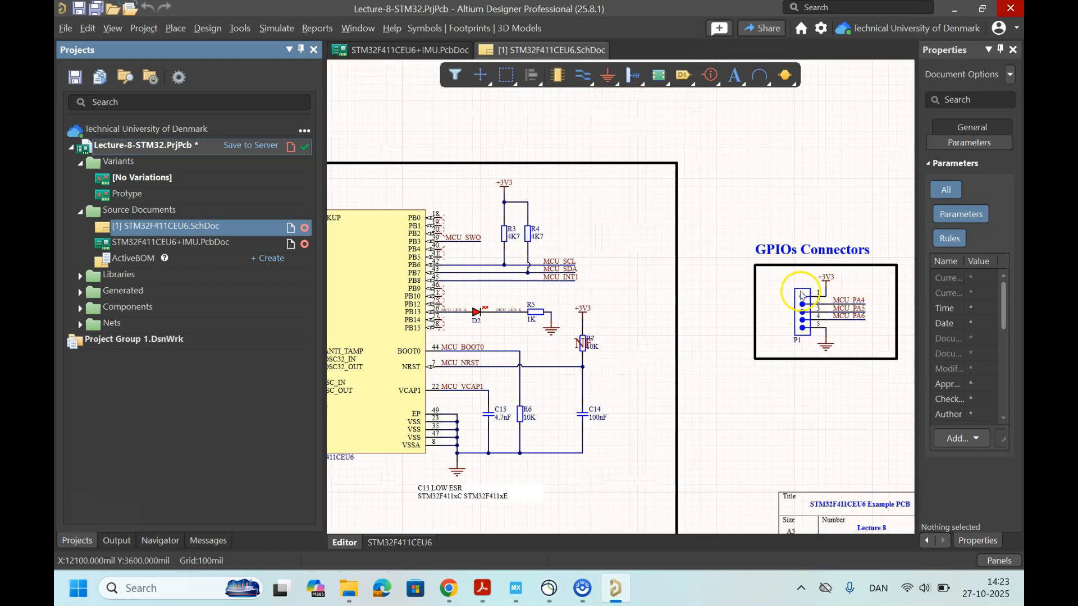
pyautogui.keyDown('ctrl'); pyautogui.scroll(-1, 803, 319); pyautogui.keyUp('ctrl')
pyautogui.keyDown('ctrl'); pyautogui.scroll(-3, 801, 322); pyautogui.keyUp('ctrl')
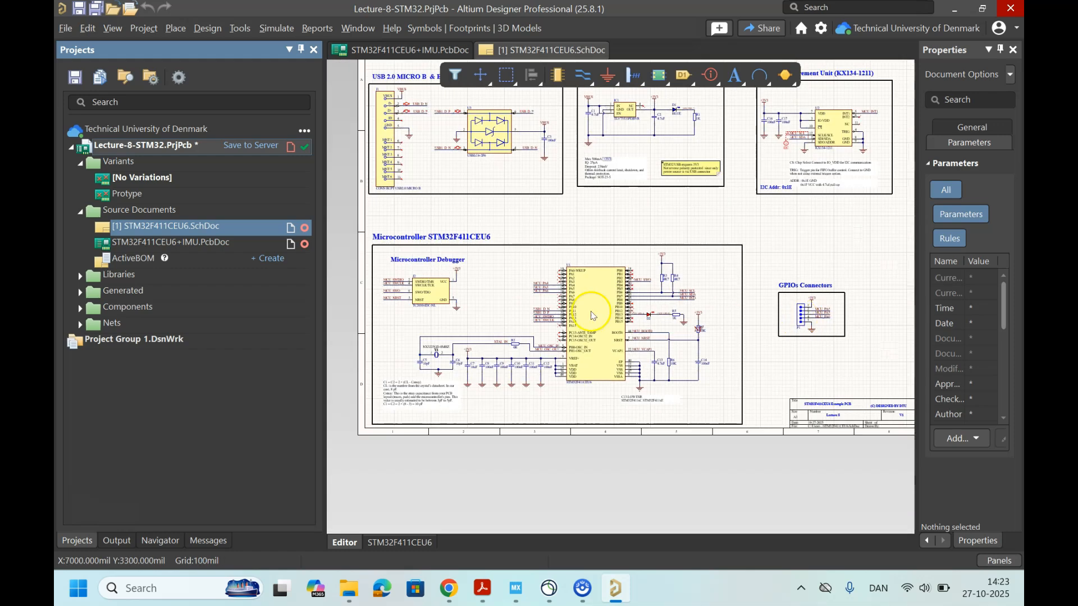
pyautogui.keyDown('ctrl'); pyautogui.scroll(2, 402, 307); pyautogui.keyUp('ctrl')
pyautogui.keyDown('ctrl'); pyautogui.scroll(2, 444, 281); pyautogui.keyUp('ctrl')
pyautogui.keyDown('ctrl'); pyautogui.scroll(1, 469, 301); pyautogui.keyUp('ctrl')
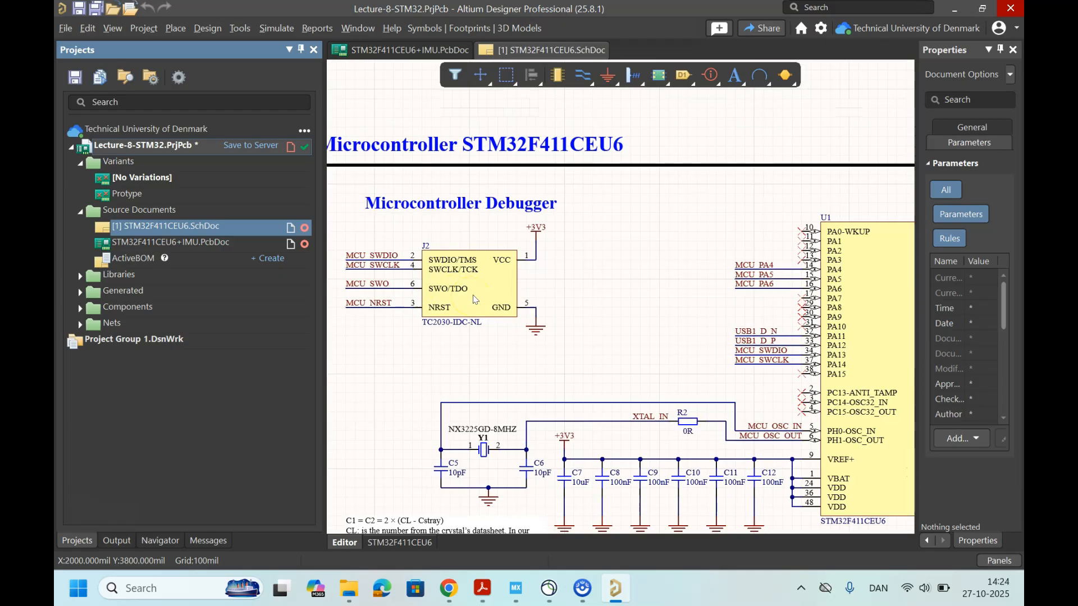
pyautogui.click(464, 296)
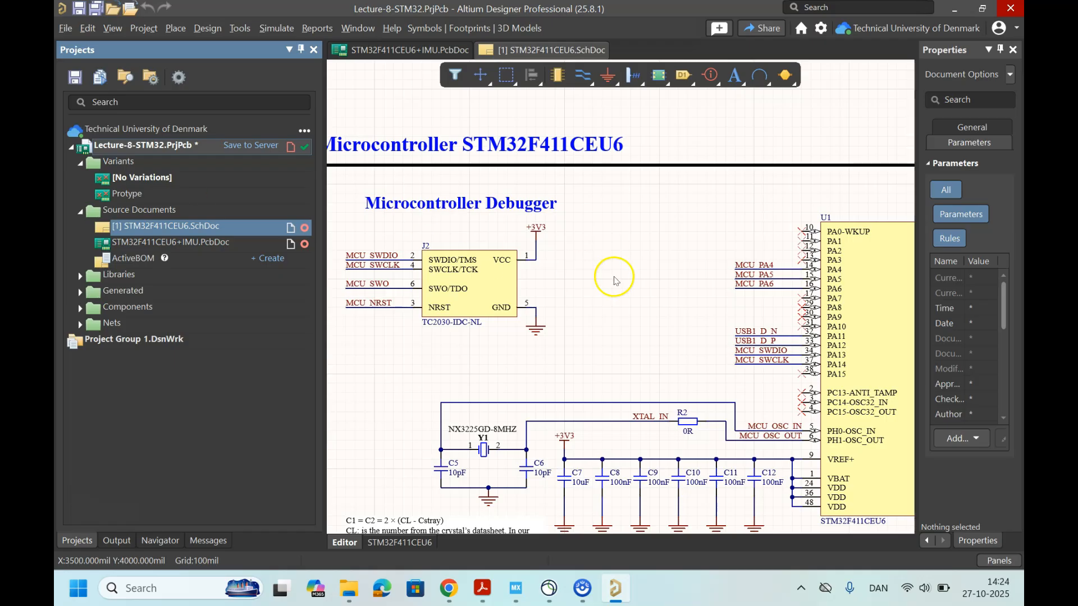
pyautogui.keyDown('ctrl'); pyautogui.scroll(-1, 572, 283); pyautogui.keyUp('ctrl')
pyautogui.keyDown('ctrl'); pyautogui.scroll(-1, 572, 284); pyautogui.keyUp('ctrl')
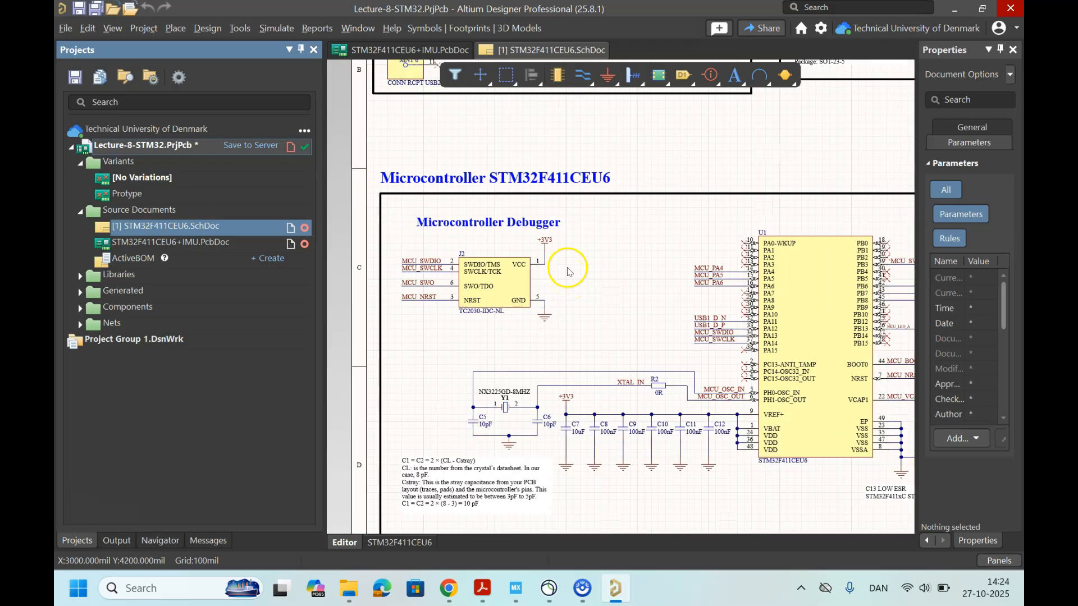
# Step: Make the Protype variant current and display the compiled view of the STM32F411CEU6 schematic
pyautogui.doubleClick(130, 194)
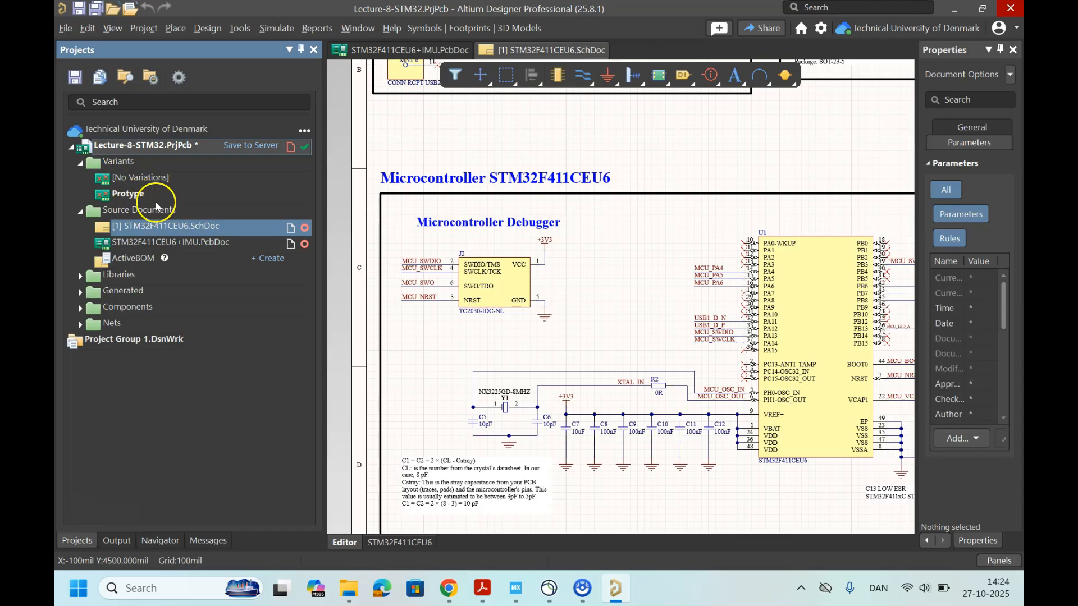
pyautogui.click(398, 543)
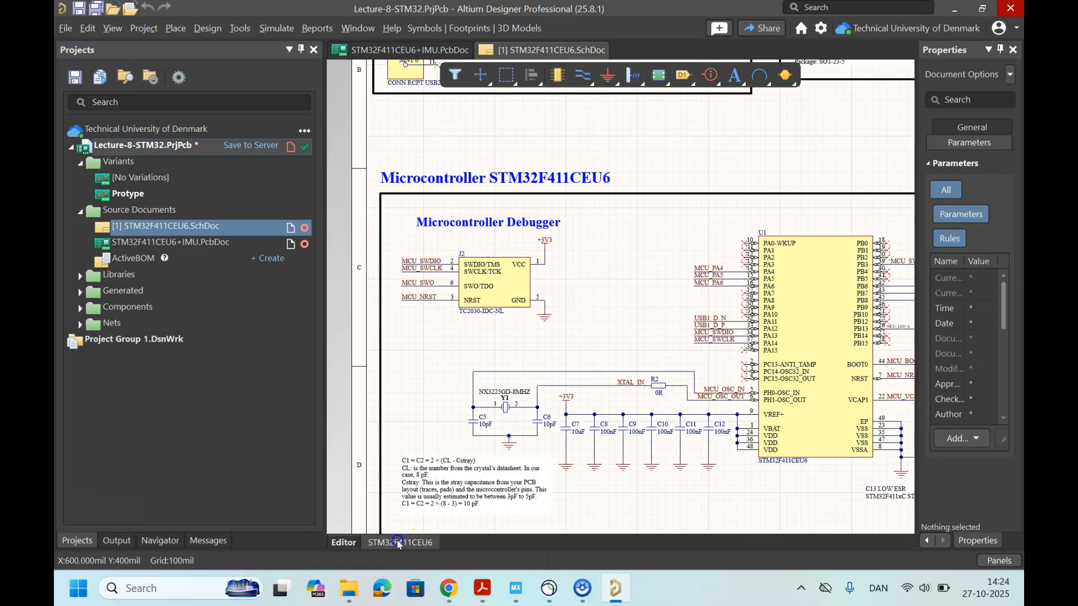
pyautogui.keyDown('ctrl'); pyautogui.scroll(-2, 559, 351); pyautogui.keyUp('ctrl')
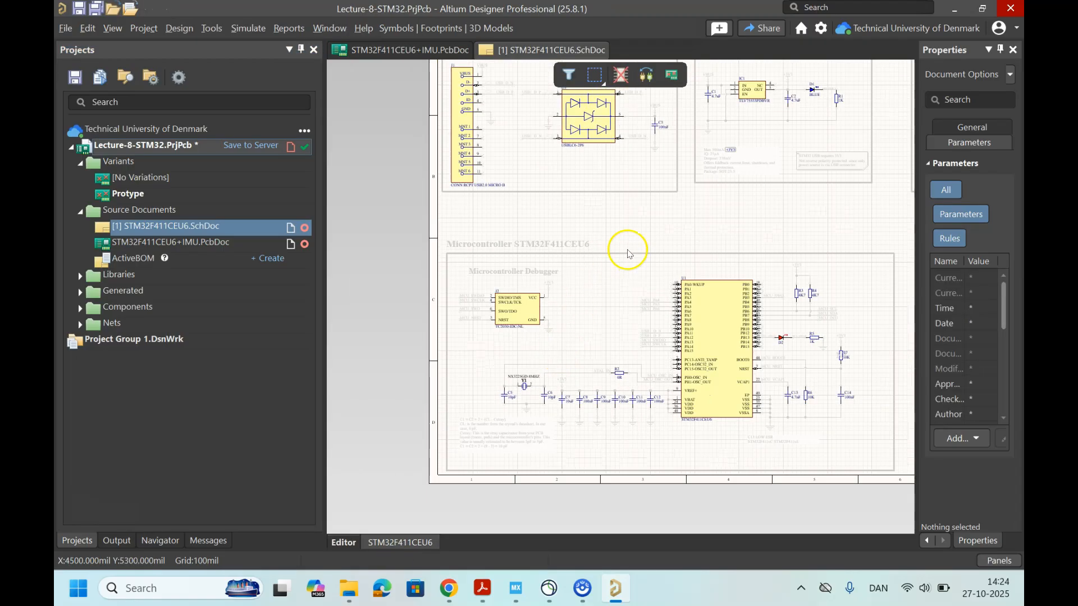
pyautogui.moveTo(625, 248); pyautogui.dragTo(511, 273, button='right')
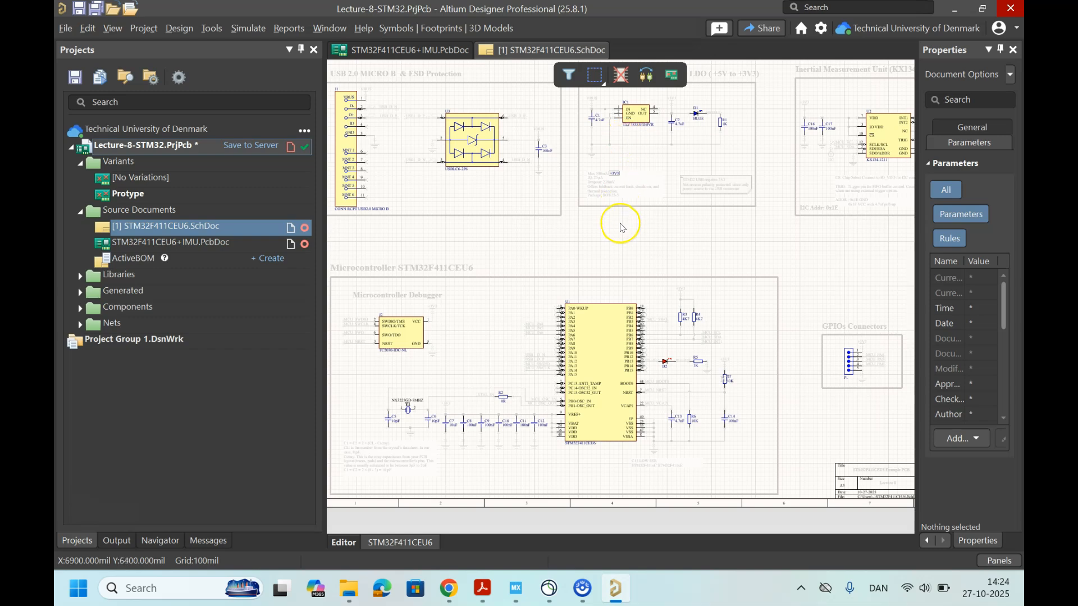
pyautogui.moveTo(622, 233); pyautogui.dragTo(587, 258, button='right')
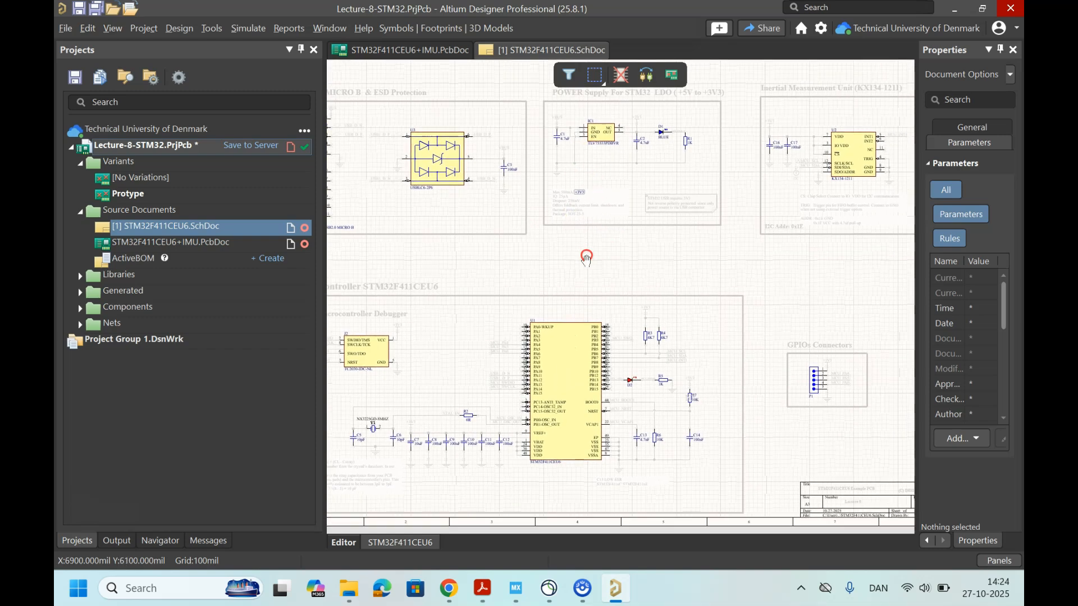
# Step: Set pull-up resistor R7 at the MCU_NRST net to not fitted in the Protype variant
pyautogui.click(621, 74)
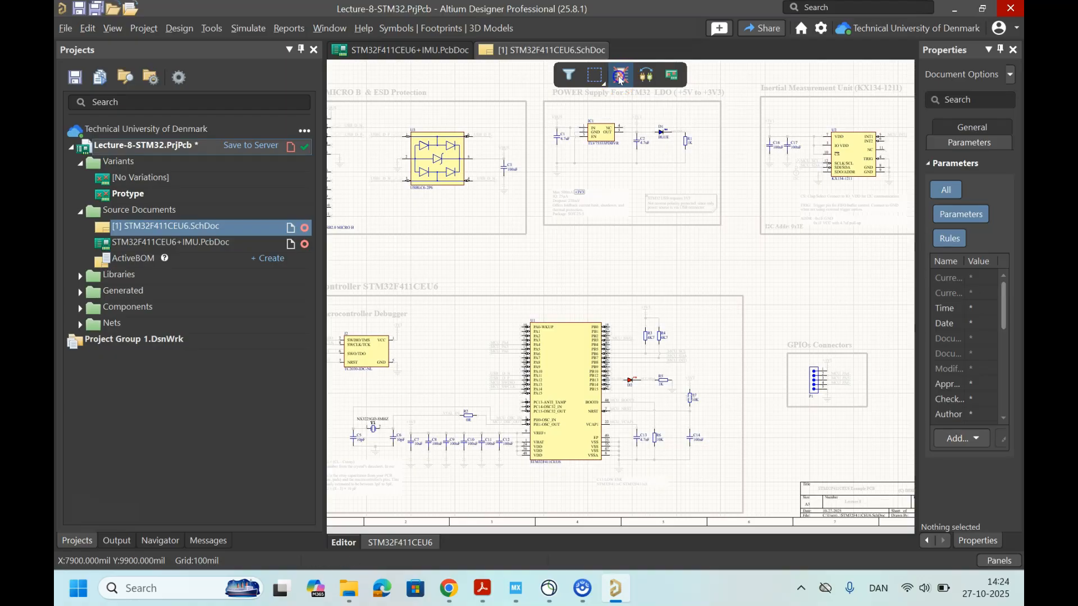
pyautogui.keyDown('ctrl'); pyautogui.scroll(8, 690, 398); pyautogui.keyUp('ctrl')
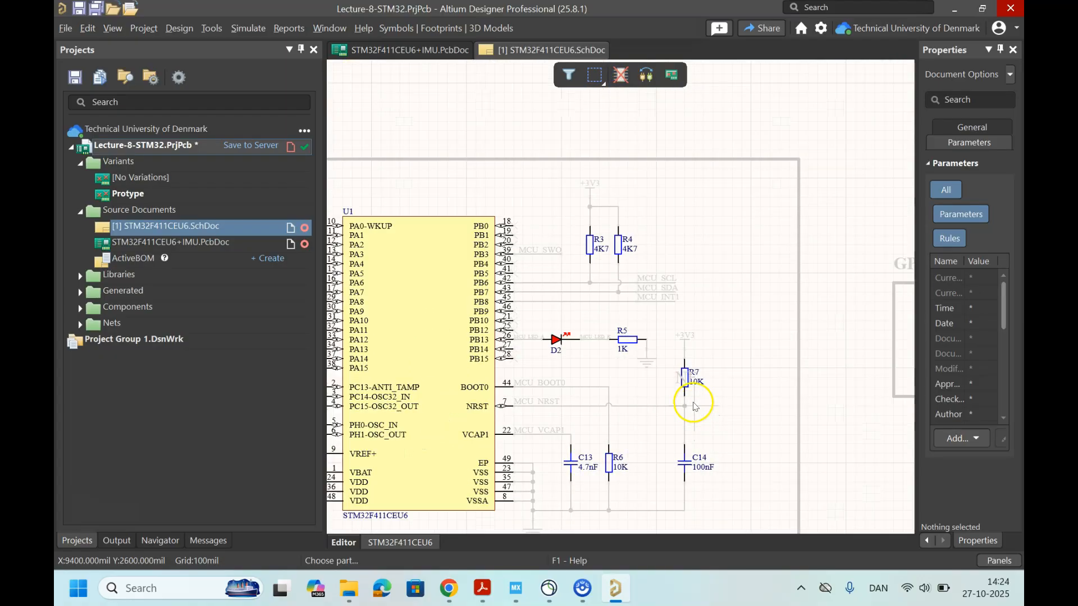
pyautogui.keyDown('ctrl'); pyautogui.scroll(2, 695, 397); pyautogui.keyUp('ctrl')
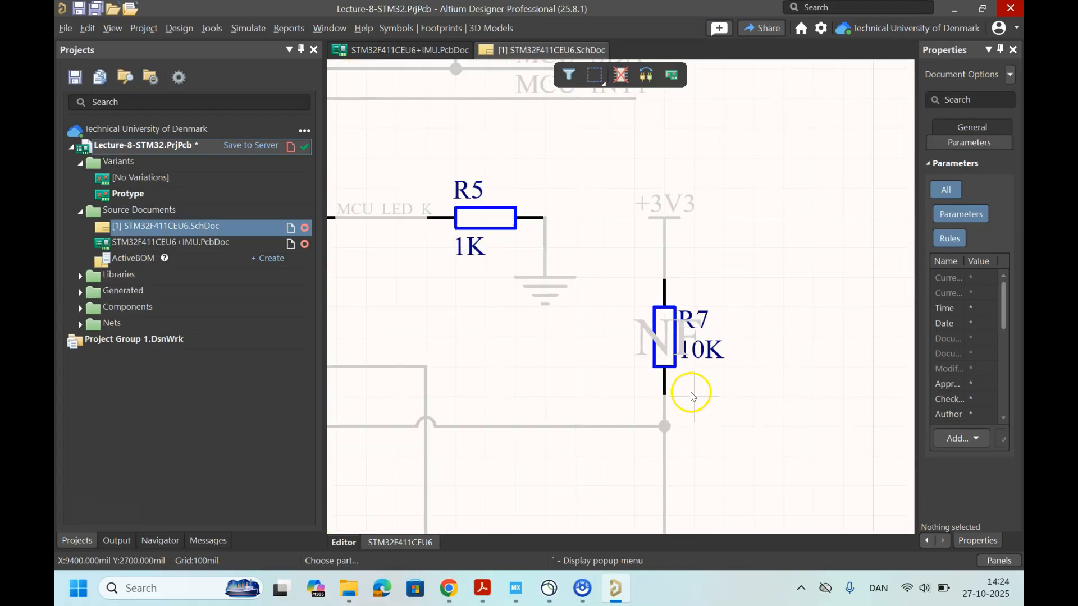
pyautogui.click(663, 342)
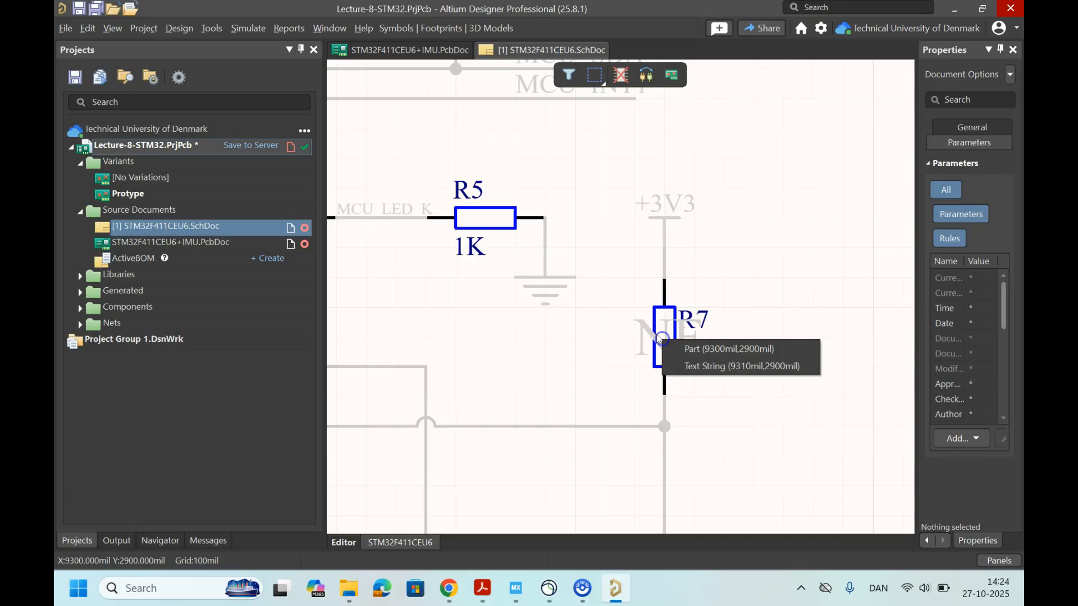
pyautogui.click(692, 349)
# Step: Set header P1 in the GPIOs Connectors block to not fitted in the Protype variant
pyautogui.keyDown('ctrl'); pyautogui.scroll(-2, 646, 325); pyautogui.keyUp('ctrl')
pyautogui.keyDown('ctrl'); pyautogui.scroll(-1, 645, 325); pyautogui.keyUp('ctrl')
pyautogui.keyDown('ctrl'); pyautogui.scroll(-3, 746, 265); pyautogui.keyUp('ctrl')
pyautogui.moveTo(769, 268); pyautogui.dragTo(499, 236, button='right')
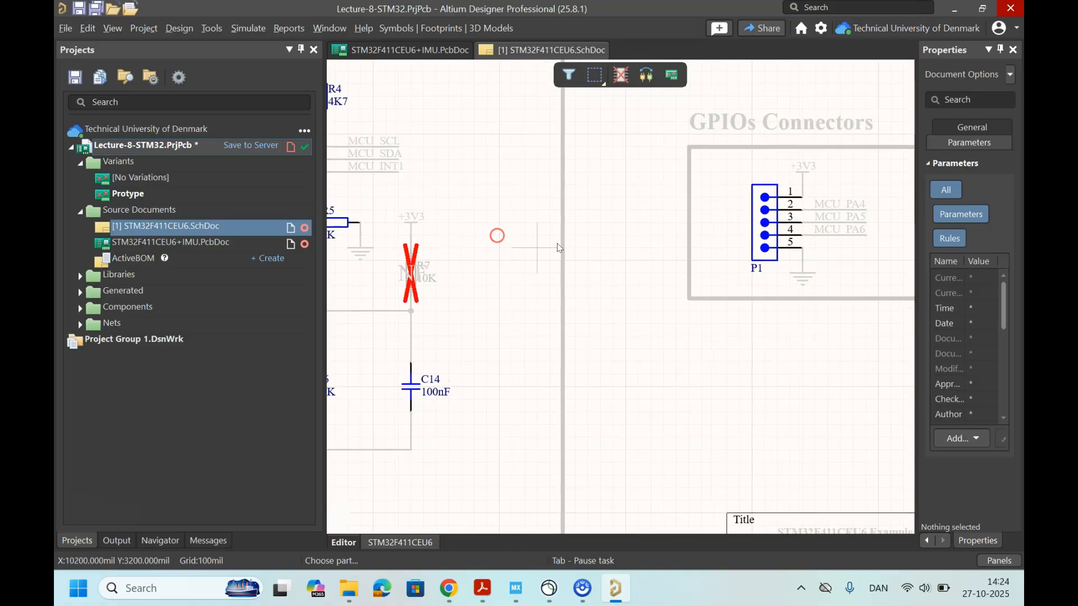
pyautogui.click(766, 224)
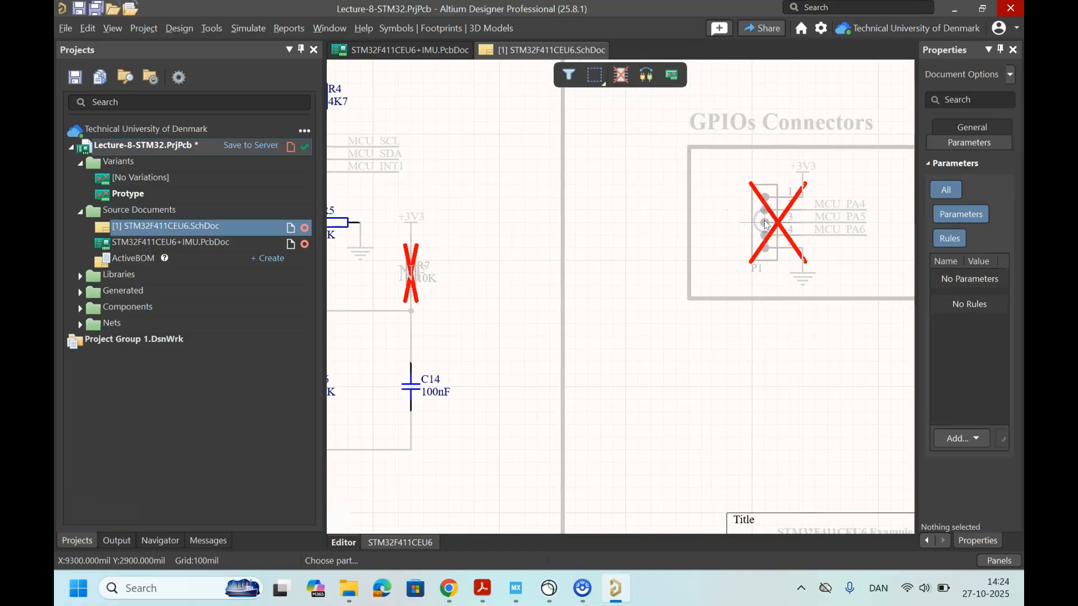
# Step: Set connector J2 in the Microcontroller Debugger block to not fitted and leave the fitted/not-fitted toggle command
pyautogui.keyDown('ctrl'); pyautogui.scroll(-2, 598, 247); pyautogui.keyUp('ctrl')
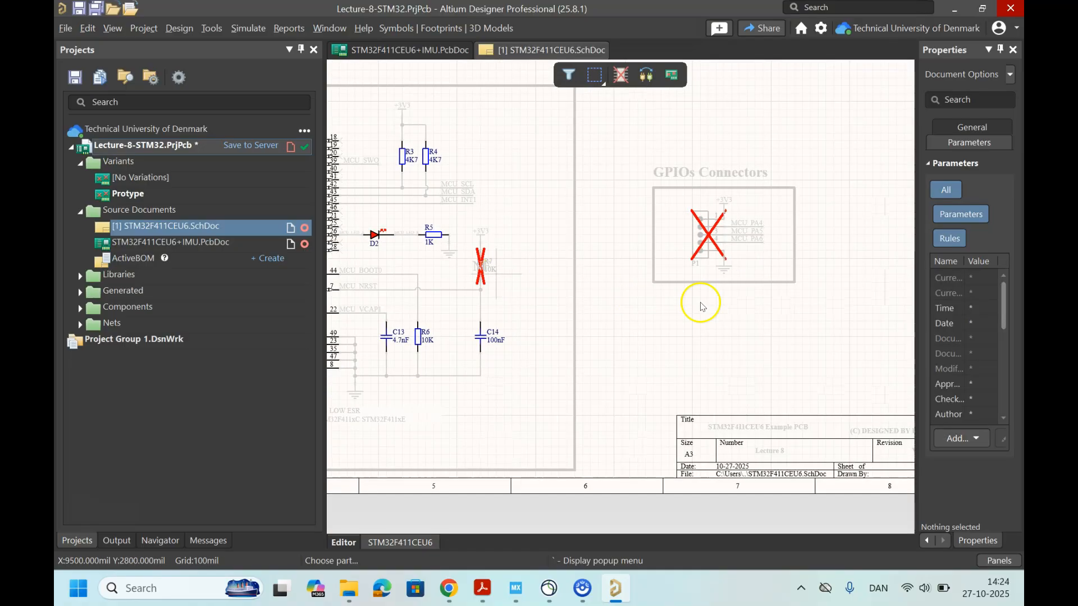
pyautogui.keyDown('ctrl'); pyautogui.scroll(1, 698, 303); pyautogui.keyUp('ctrl')
pyautogui.moveTo(698, 303); pyautogui.dragTo(904, 306, button='right')
pyautogui.moveTo(373, 255); pyautogui.dragTo(700, 356, button='right')
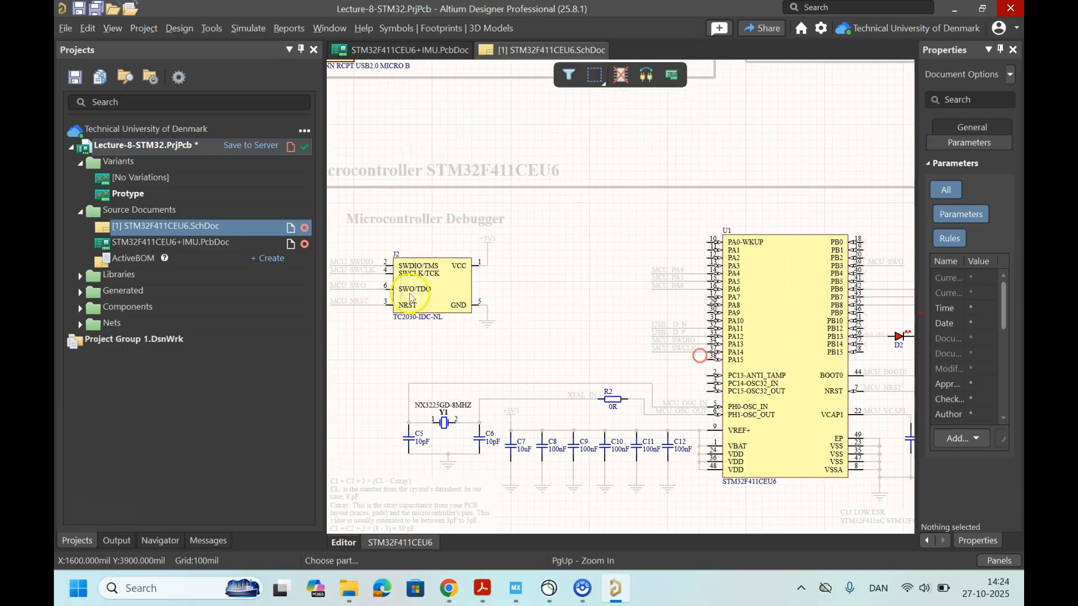
pyautogui.click(433, 296)
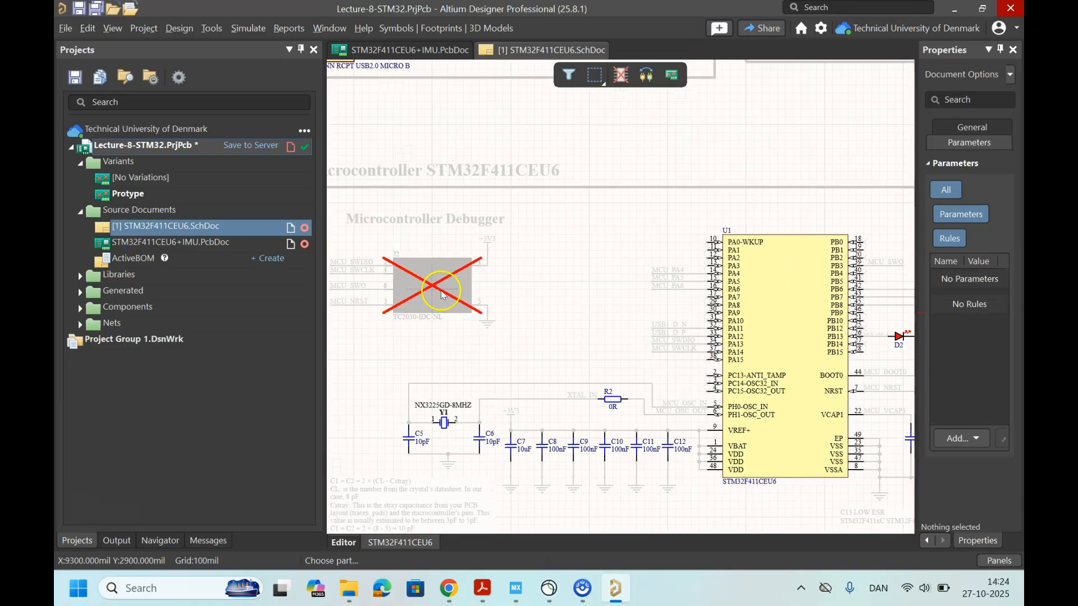
pyautogui.rightClick(565, 294)
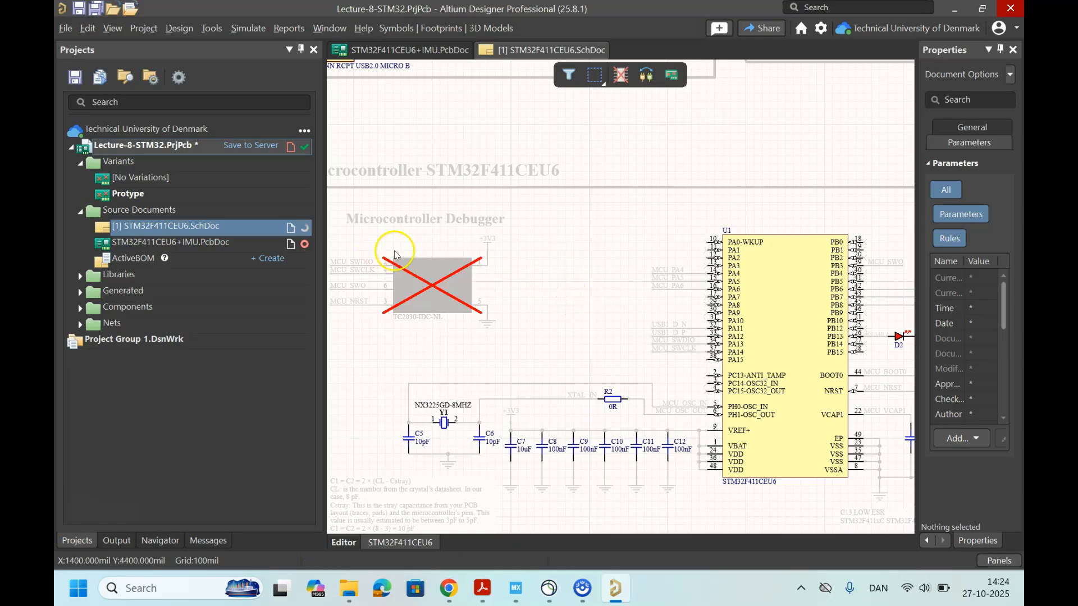
# Step: Compare the editable source schematic with the compiled Protype view, finishing on the source schematic
pyautogui.click(355, 543)
pyautogui.keyDown('ctrl'); pyautogui.scroll(-3, 503, 336); pyautogui.keyUp('ctrl')
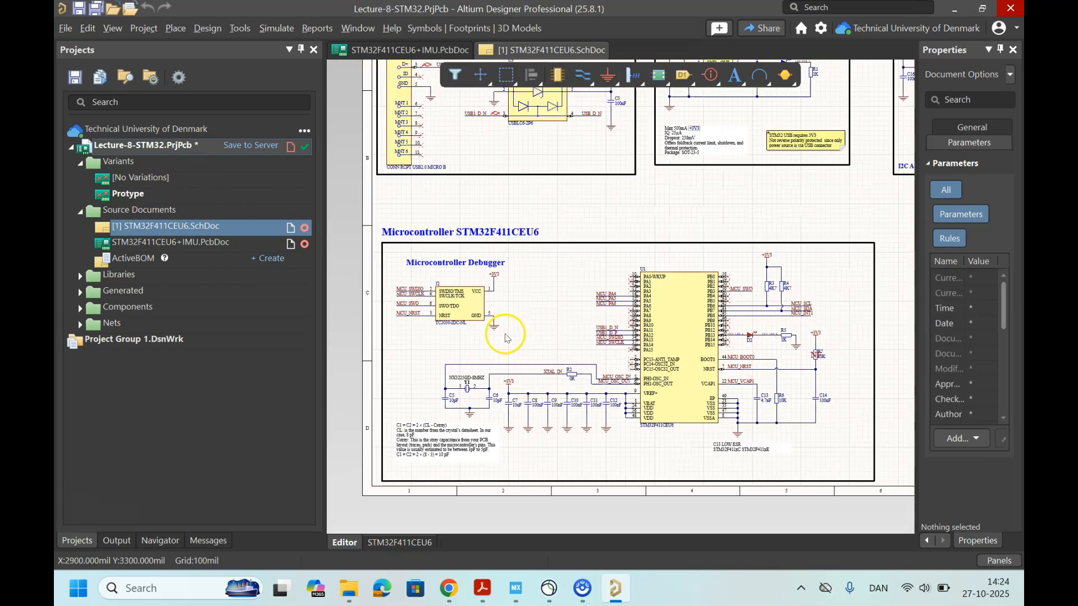
pyautogui.click(399, 542)
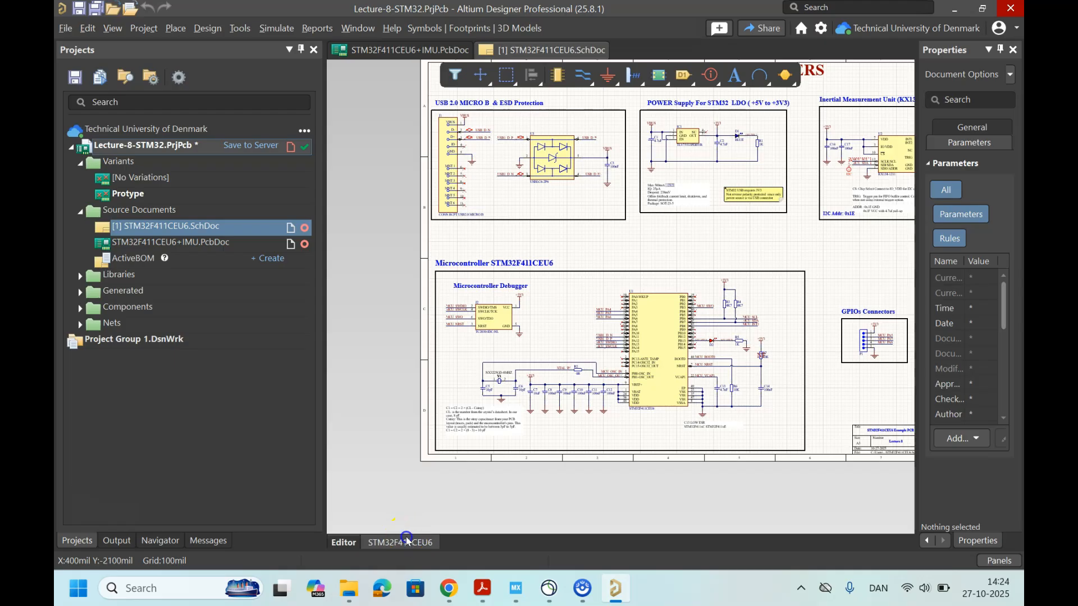
pyautogui.click(344, 542)
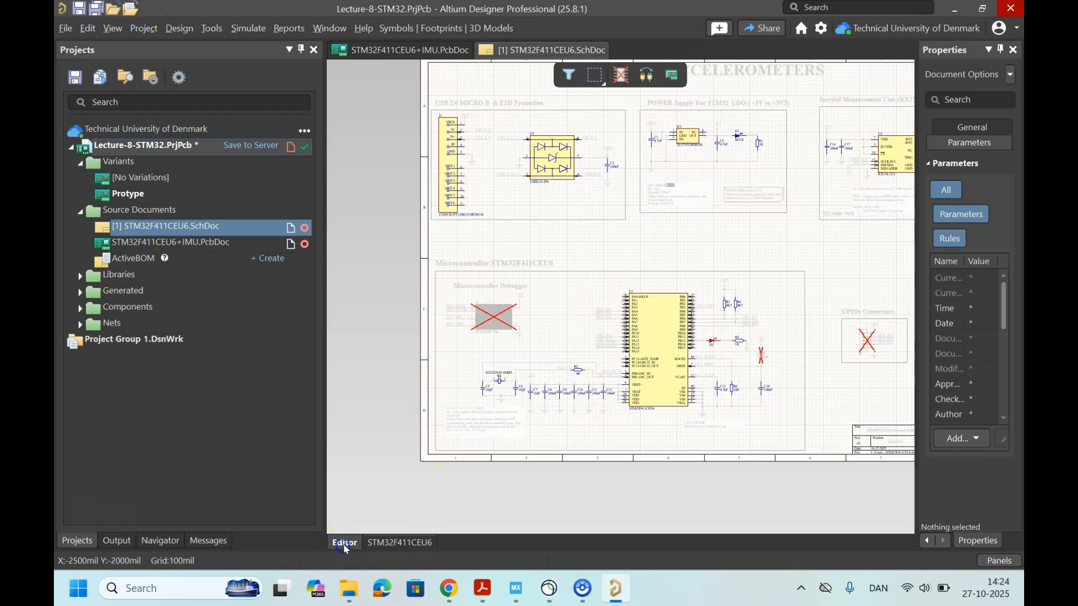
# Step: Save the Lecture-8-STM32.PrjPcb project with its new variant
pyautogui.click(148, 147)
pyautogui.rightClick(148, 148)
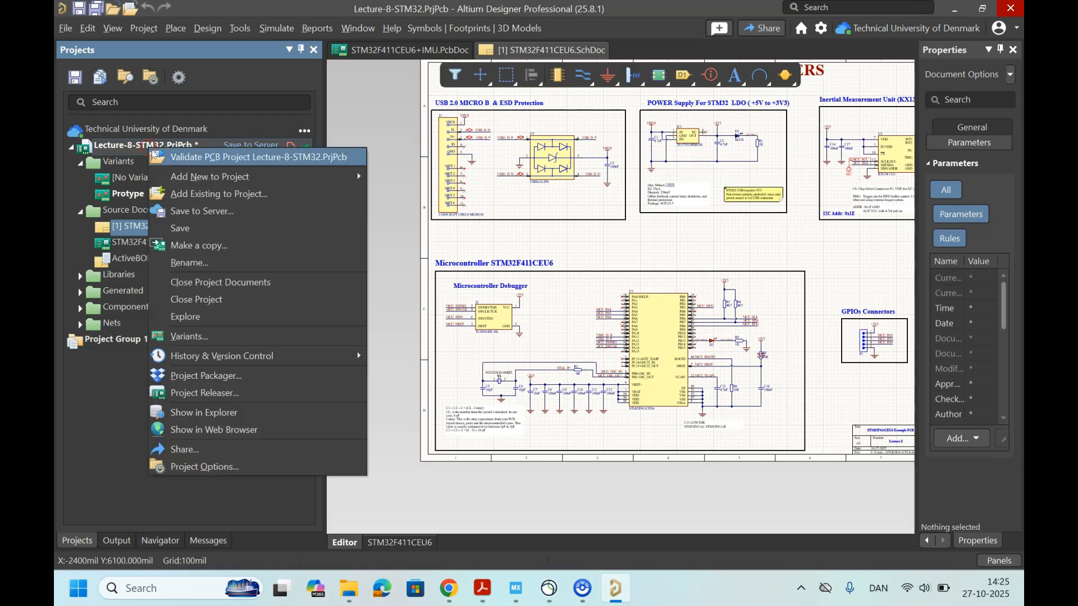
pyautogui.click(208, 238)
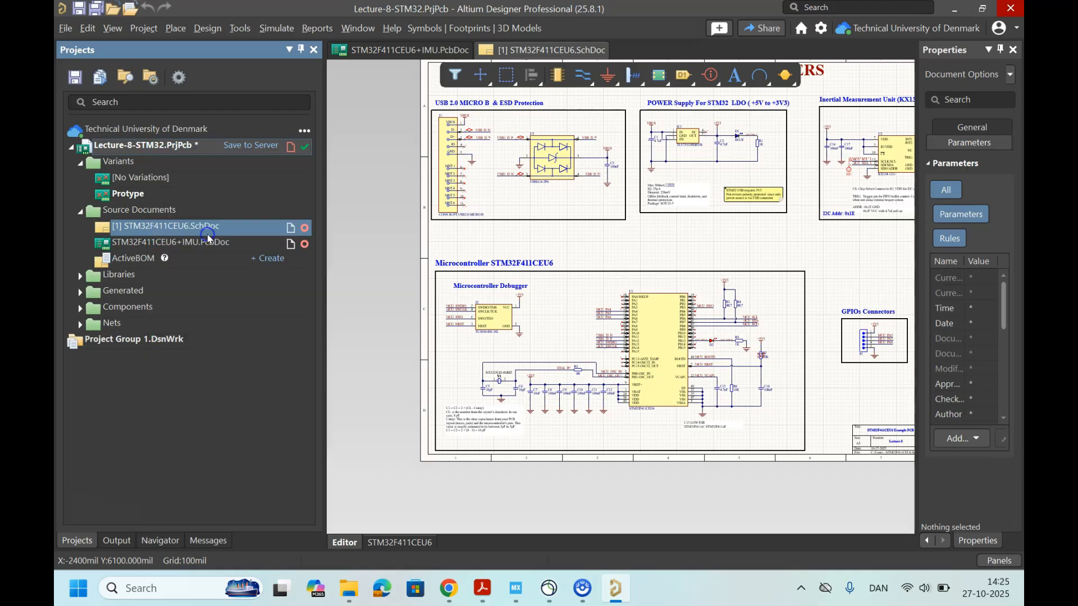
# Step: Add a new Output Job File to the Lecture-8-STM32.PrjPcb project
pyautogui.rightClick(156, 147)
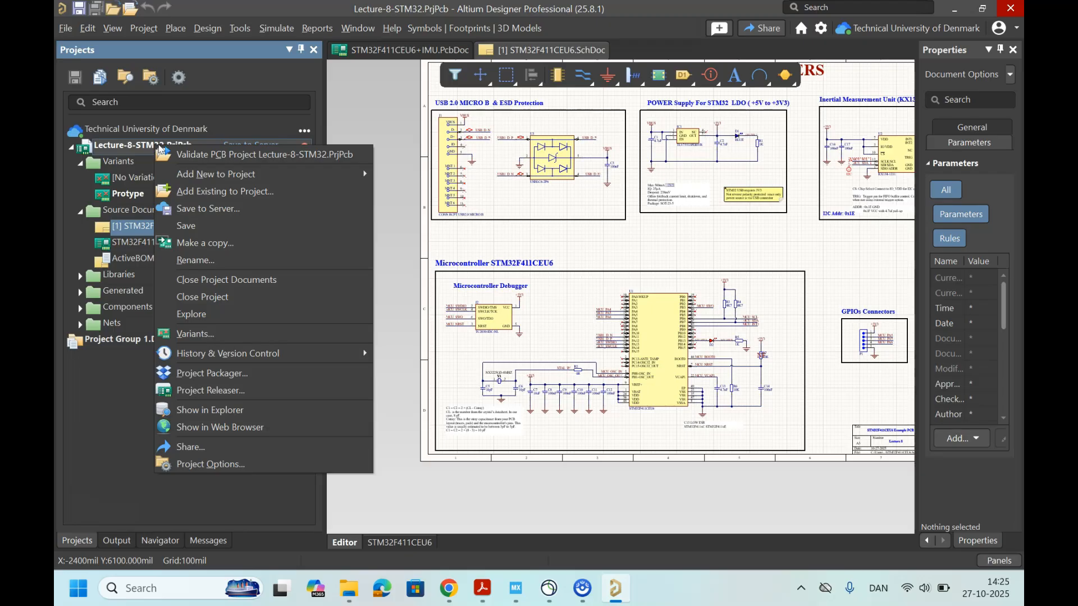
pyautogui.moveTo(265, 178)
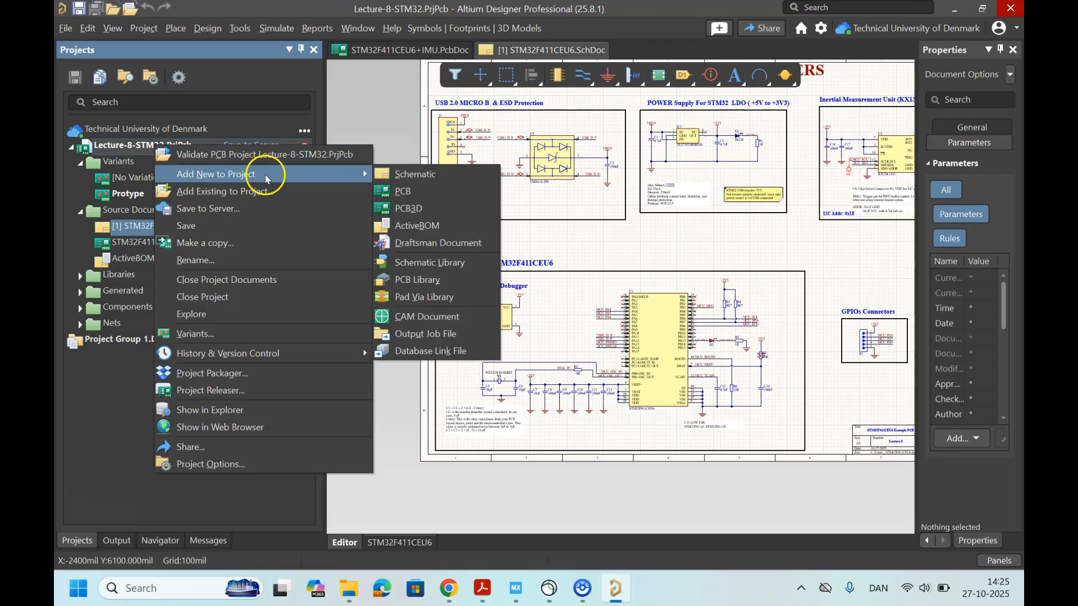
pyautogui.click(430, 336)
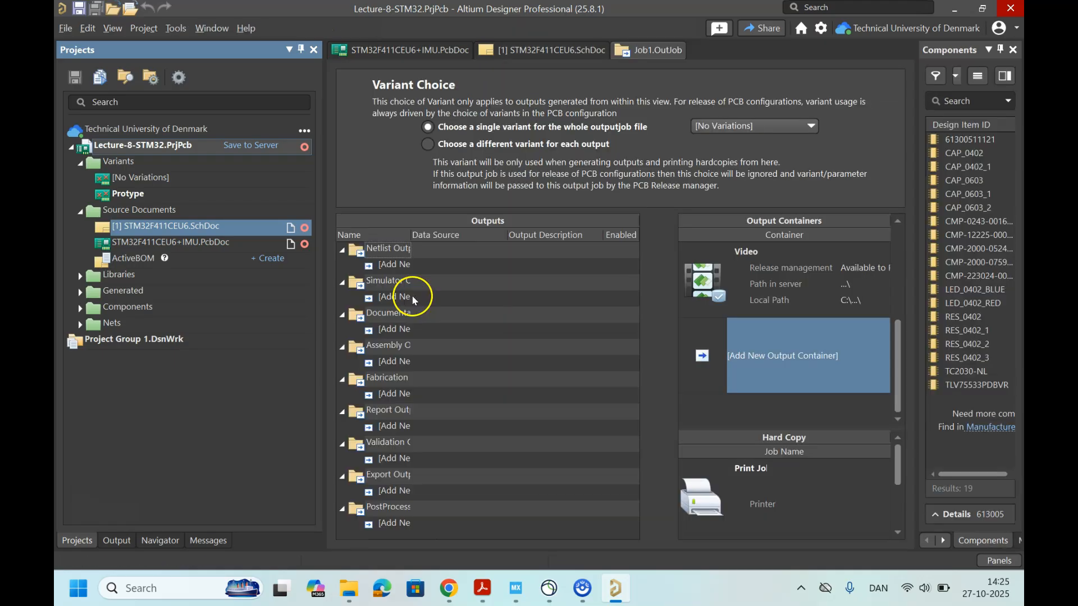
# Step: Narrow the Projects panel to give the Output Job more room and show the first output containers
pyautogui.moveTo(324, 274); pyautogui.dragTo(188, 273)
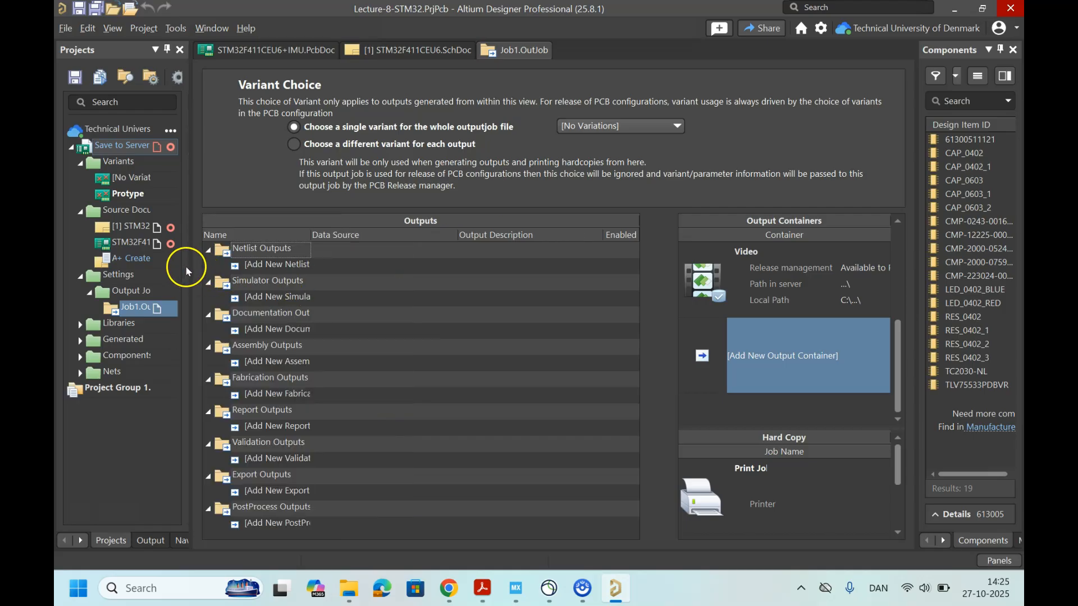
pyautogui.moveTo(184, 266); pyautogui.dragTo(129, 267)
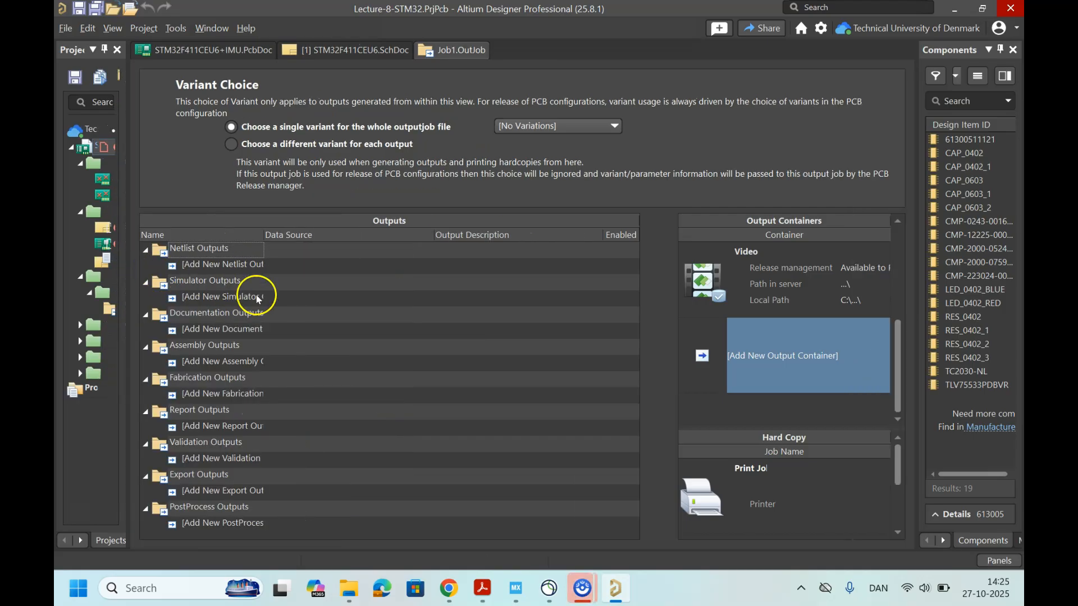
pyautogui.scroll(3, 748, 320)
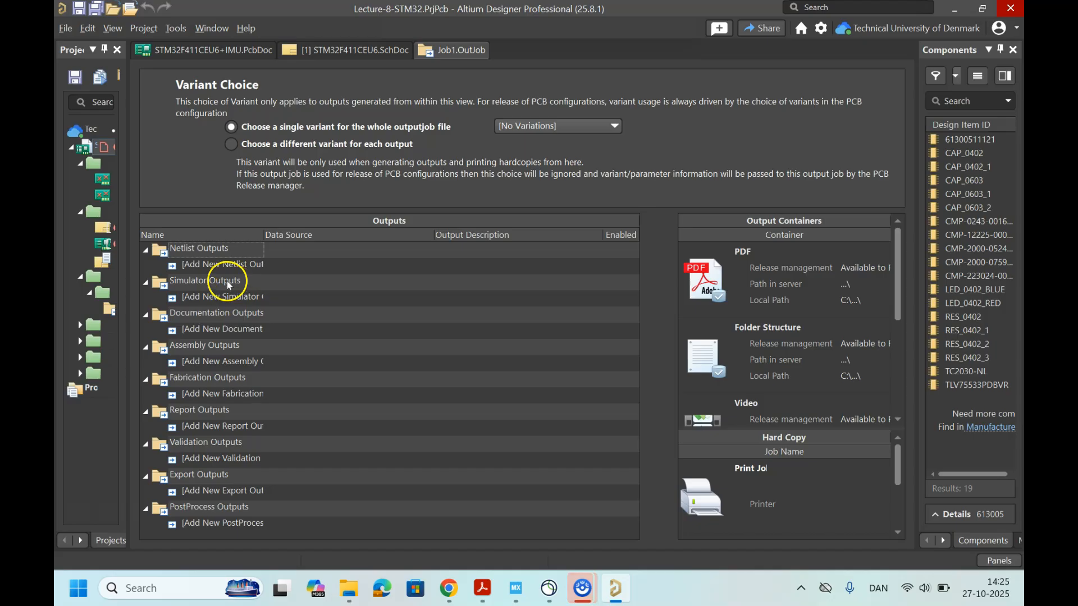
pyautogui.click(237, 265)
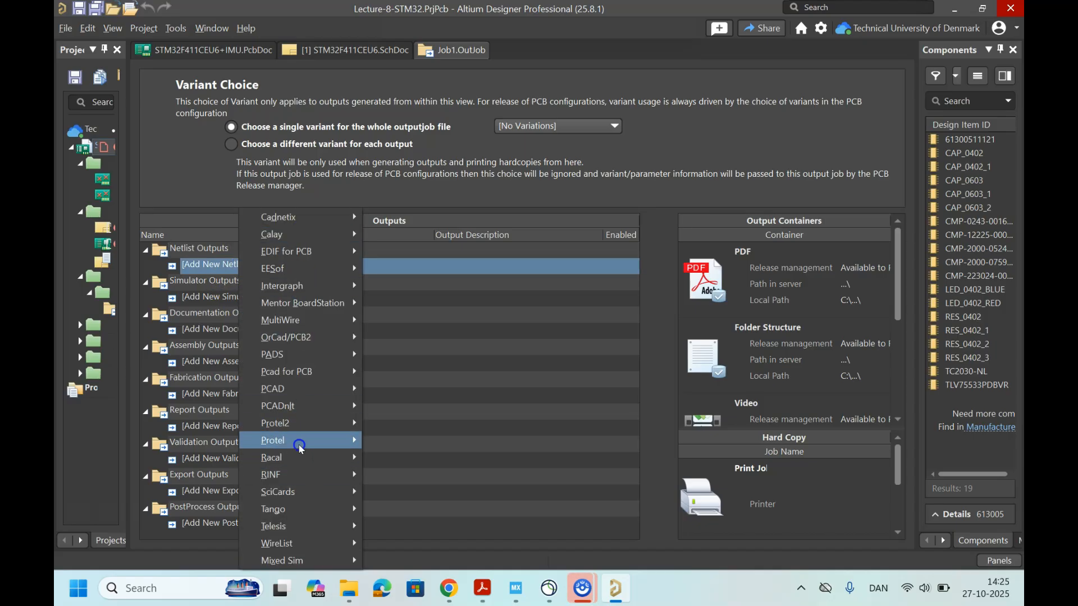
pyautogui.click(209, 298)
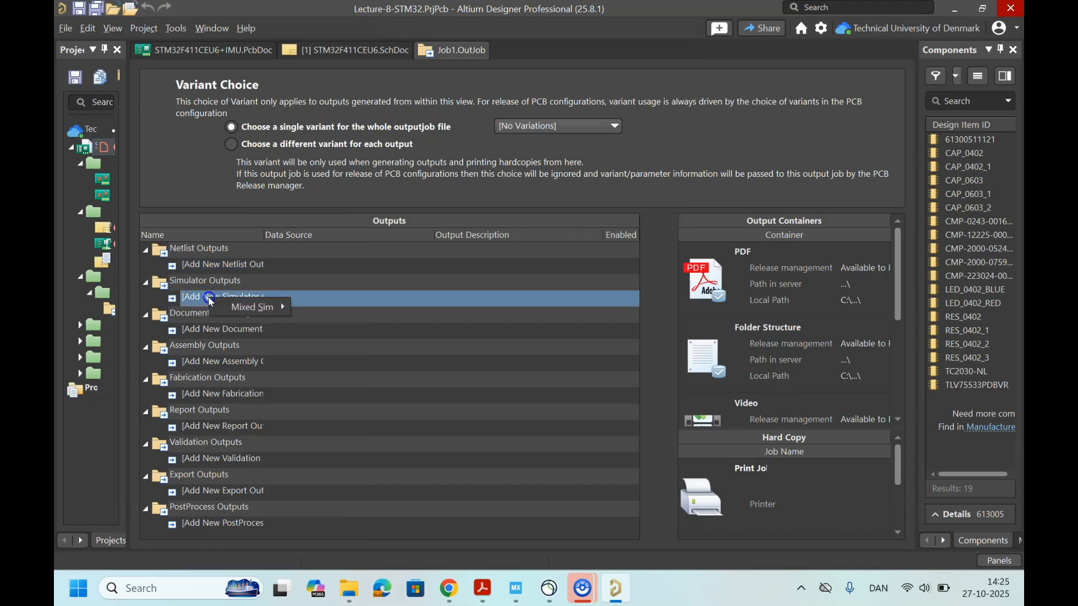
pyautogui.click(214, 331)
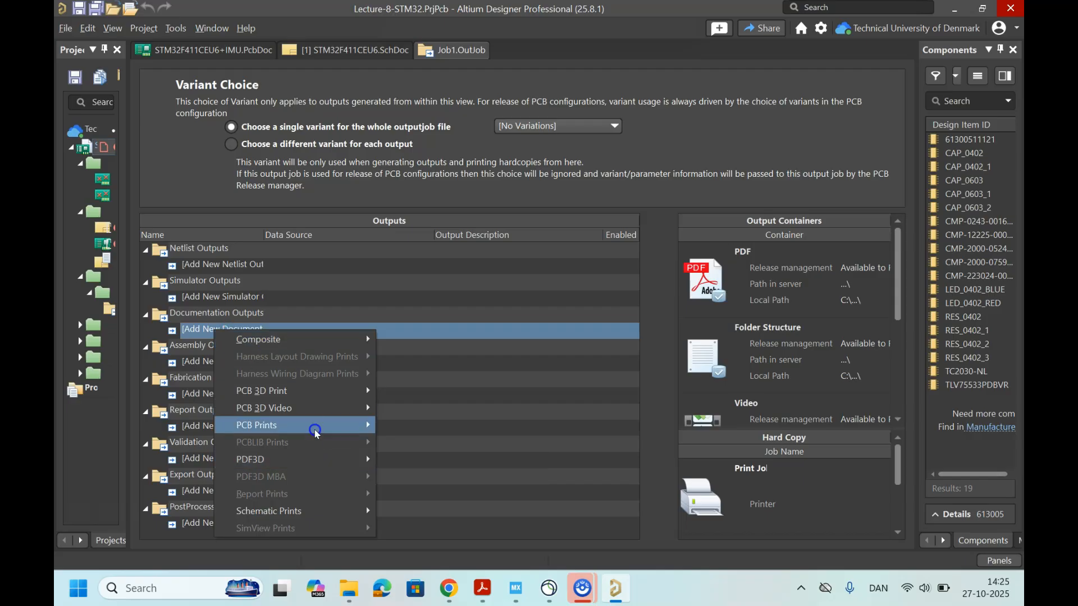
pyautogui.click(391, 408)
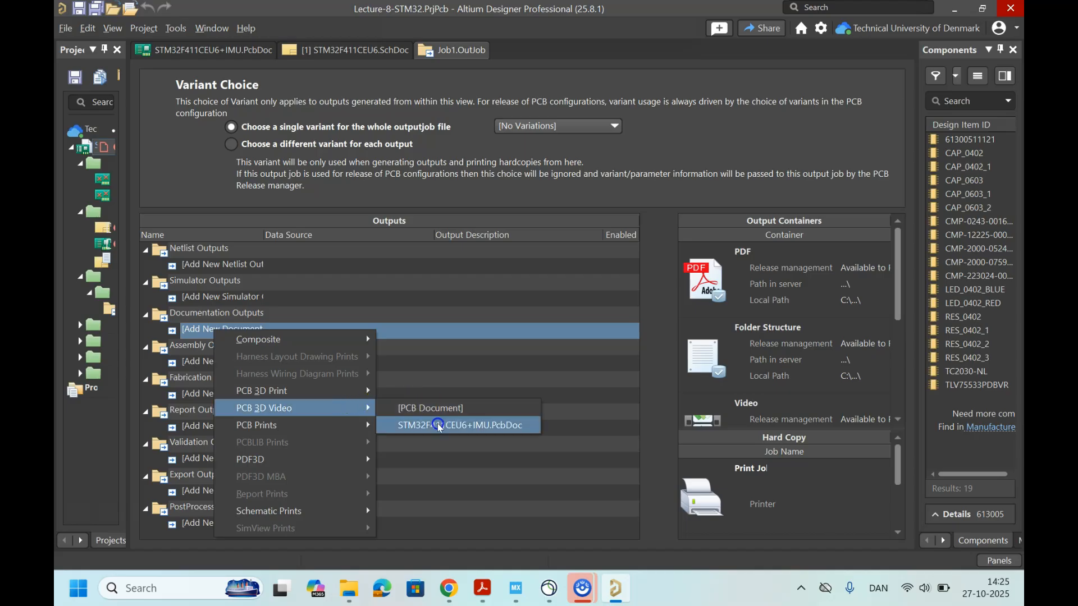
pyautogui.click(345, 392)
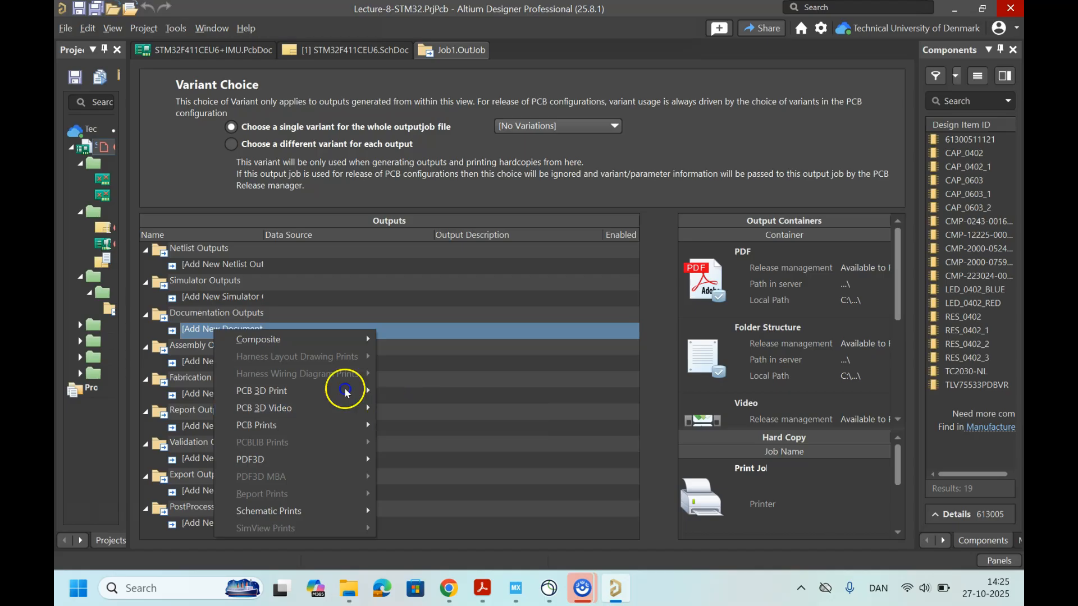
pyautogui.click(194, 348)
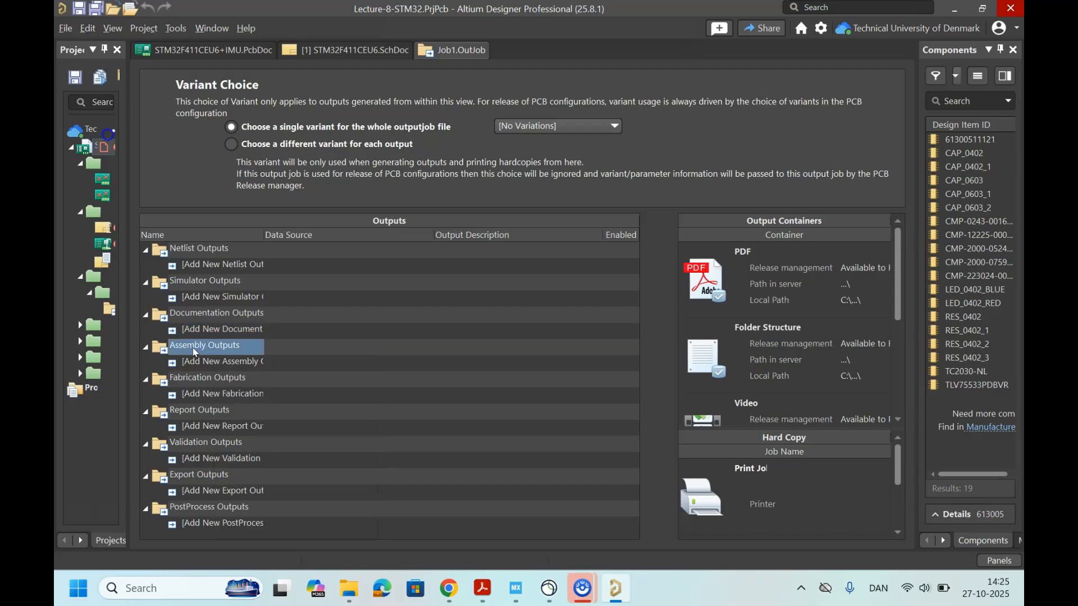
# Step: Add a pick and place files output to the Assembly Outputs with [PCB Document] as its data source
pyautogui.click(222, 366)
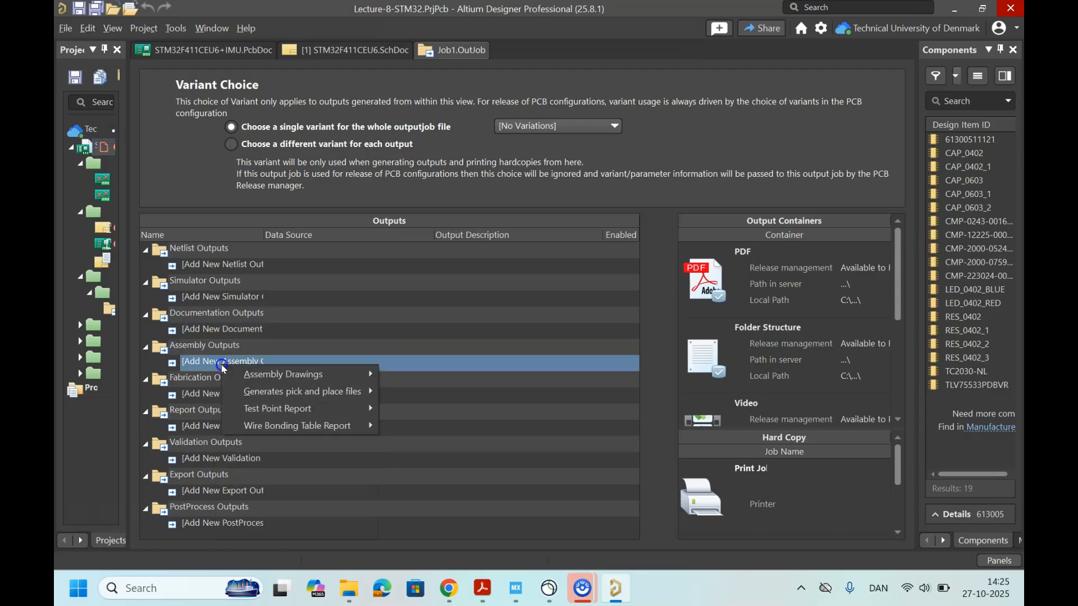
pyautogui.moveTo(335, 394)
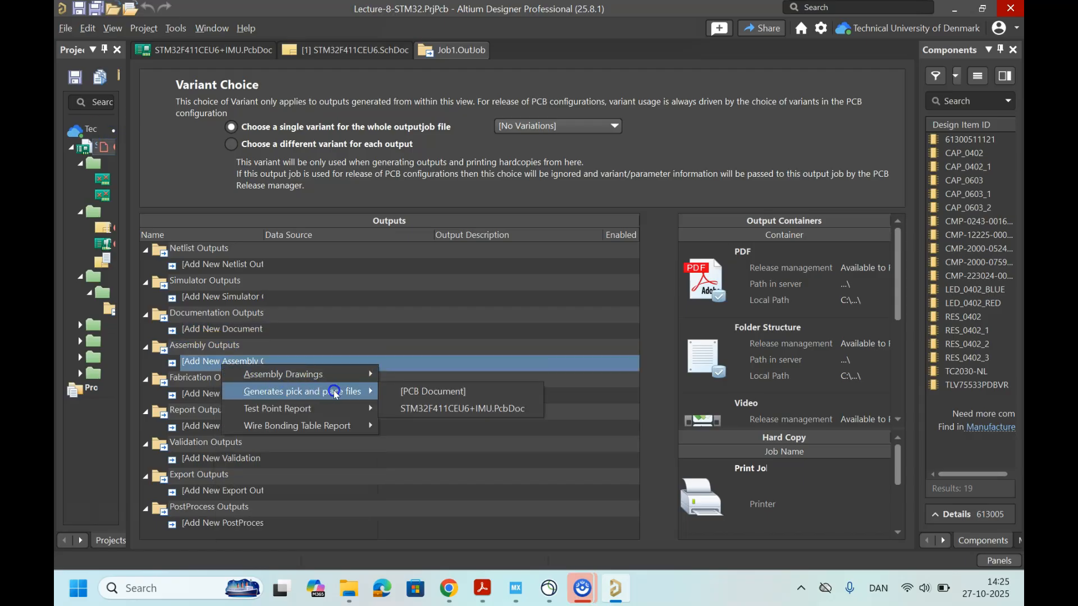
pyautogui.click(433, 391)
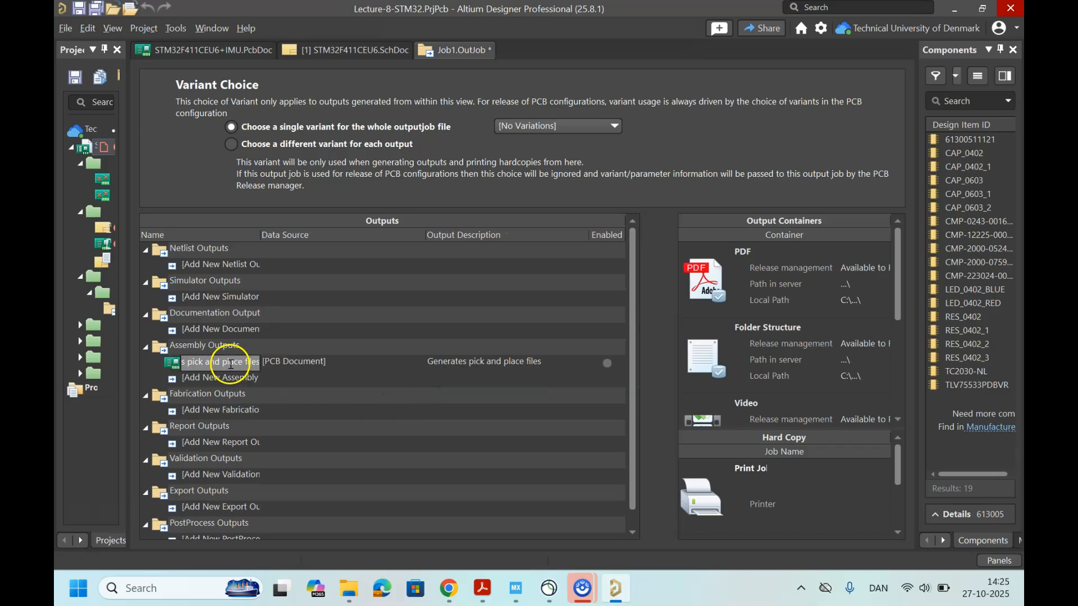
pyautogui.press('Return')
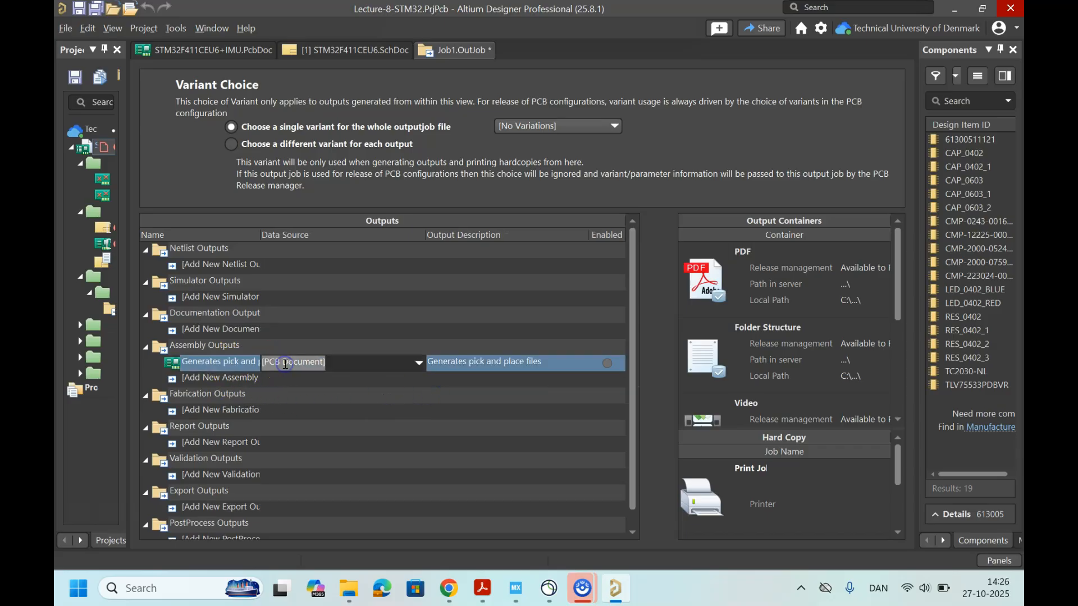
pyautogui.click(230, 364)
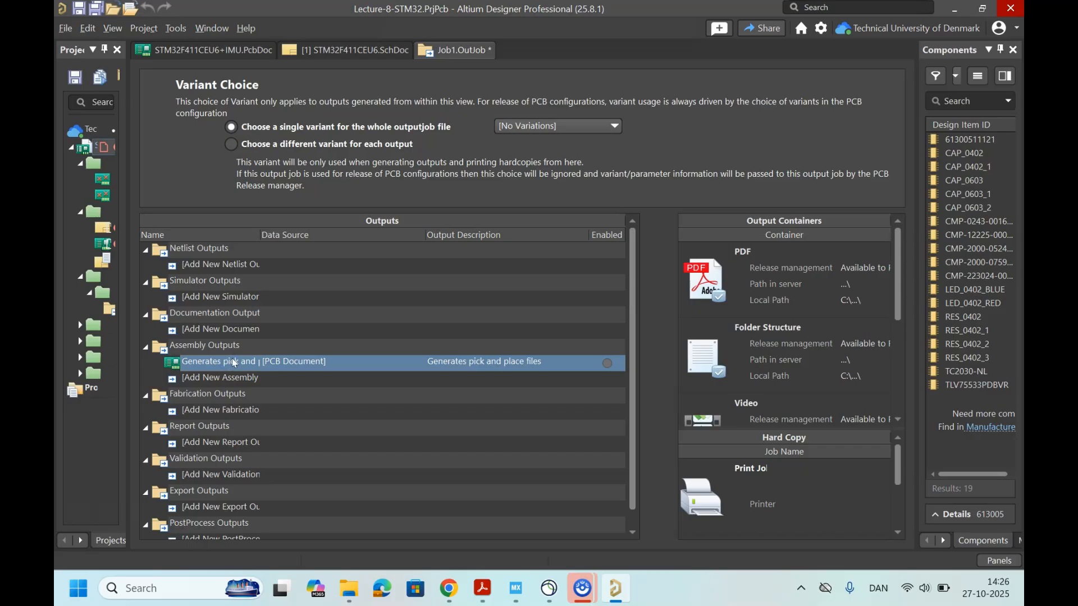
# Step: Configure the pick and place output to use the CSV format instead of Text
pyautogui.doubleClick(231, 360)
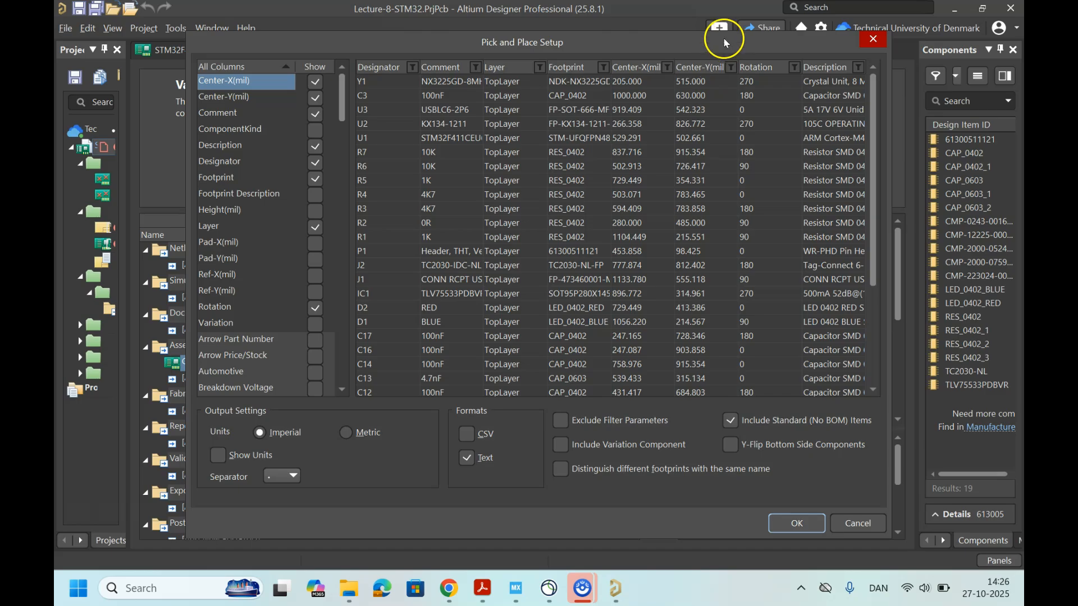
pyautogui.moveTo(717, 35); pyautogui.dragTo(688, 34)
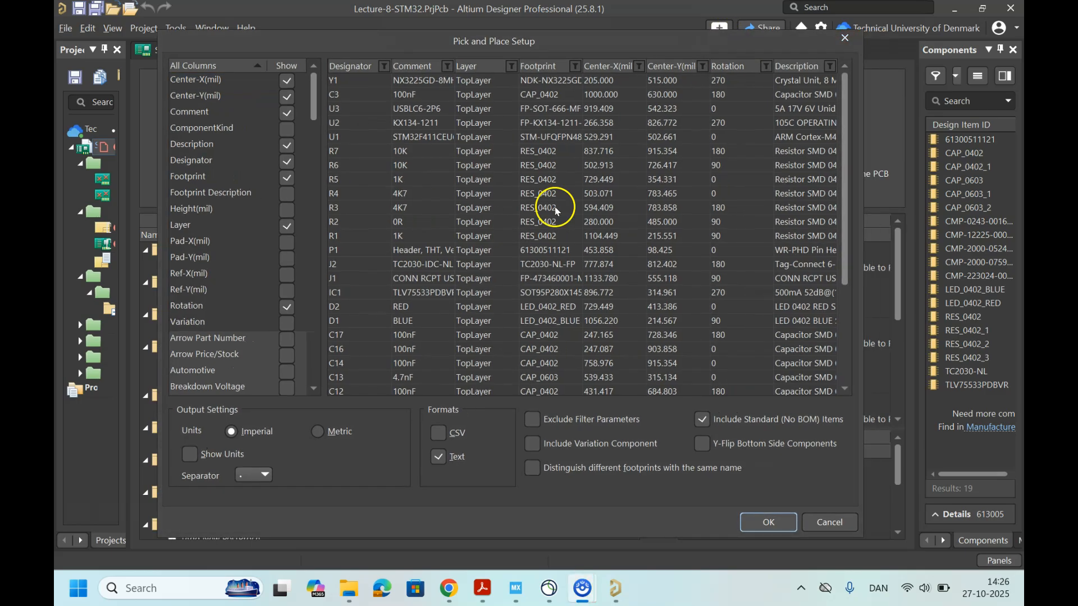
pyautogui.click(438, 458)
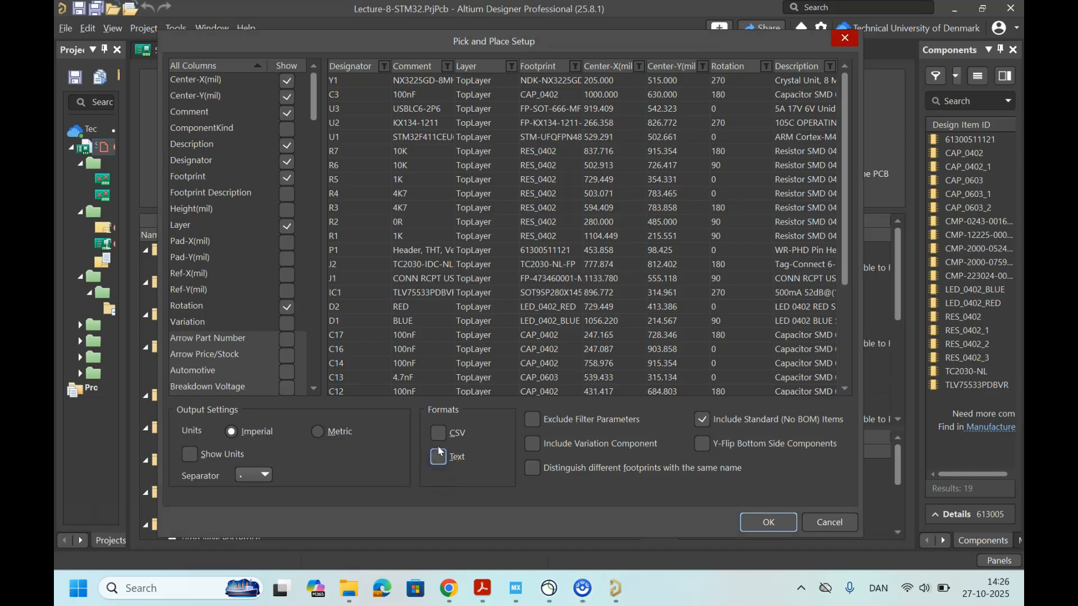
pyautogui.click(440, 433)
pyautogui.click(768, 521)
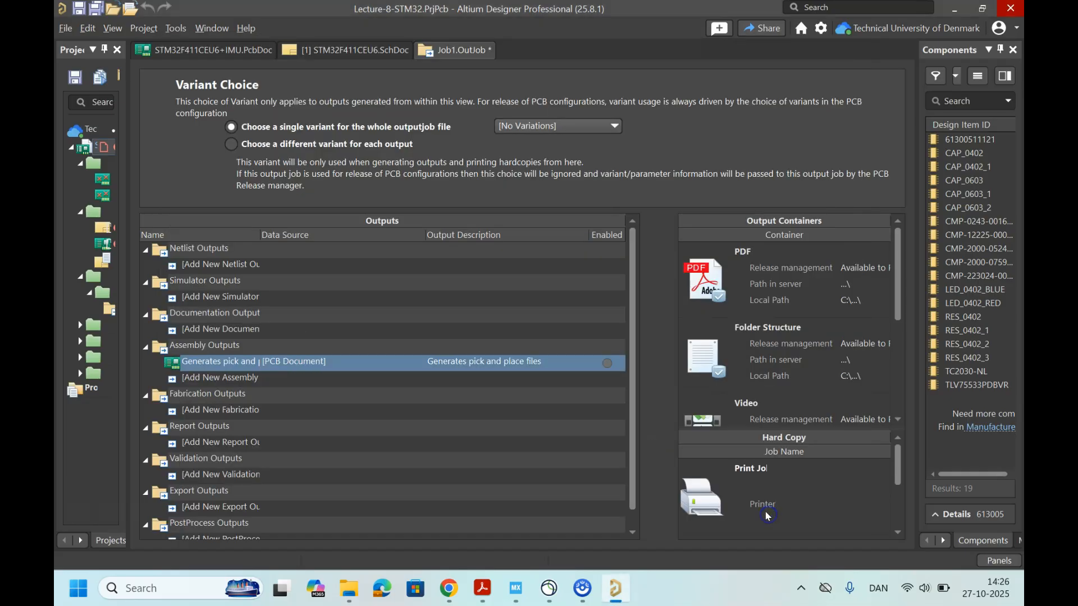
pyautogui.click(227, 378)
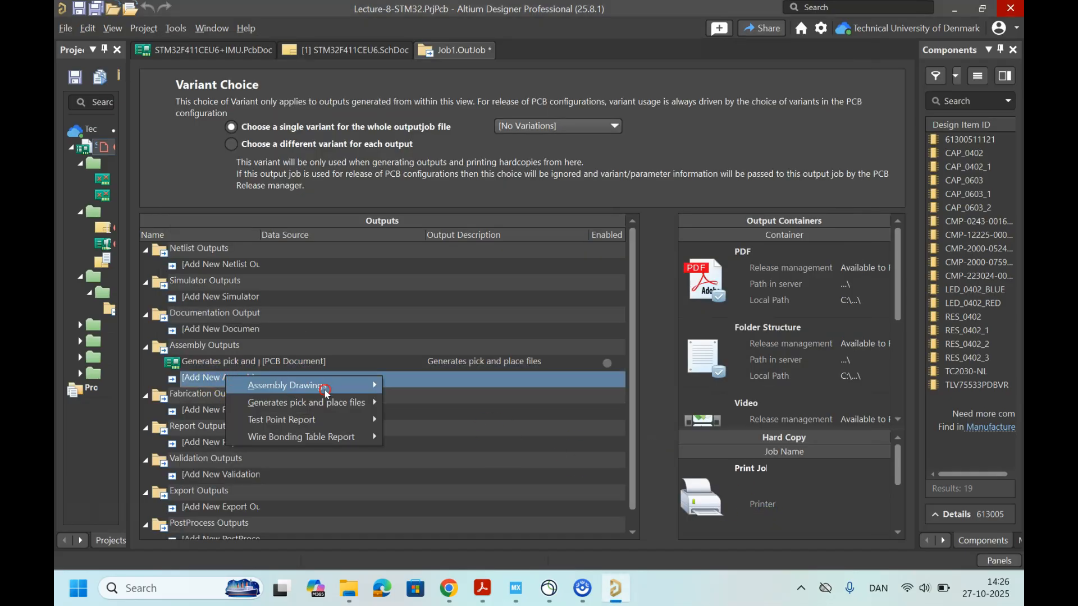
pyautogui.moveTo(375, 403)
pyautogui.moveTo(355, 384)
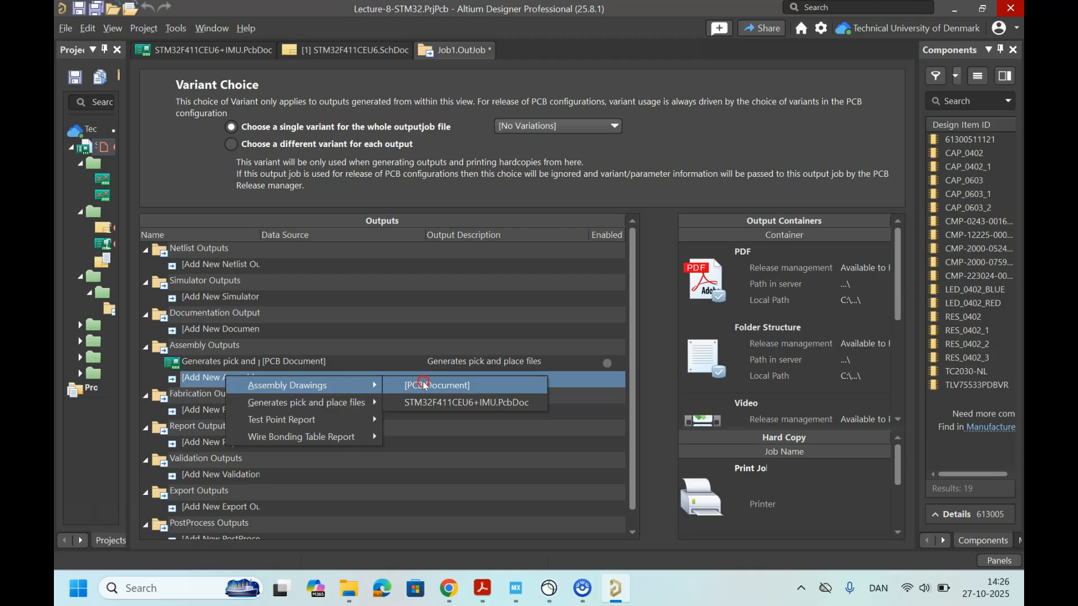
# Step: Add a Gerber Files output to the Fabrication Outputs with [PCB Document] as its data source
pyautogui.click(203, 412)
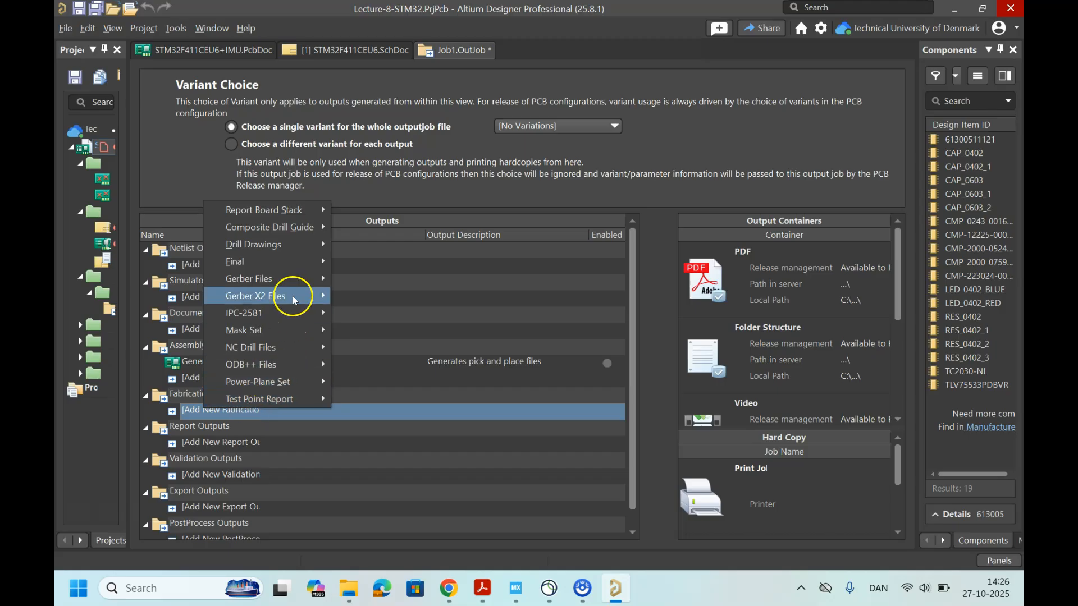
pyautogui.moveTo(304, 278)
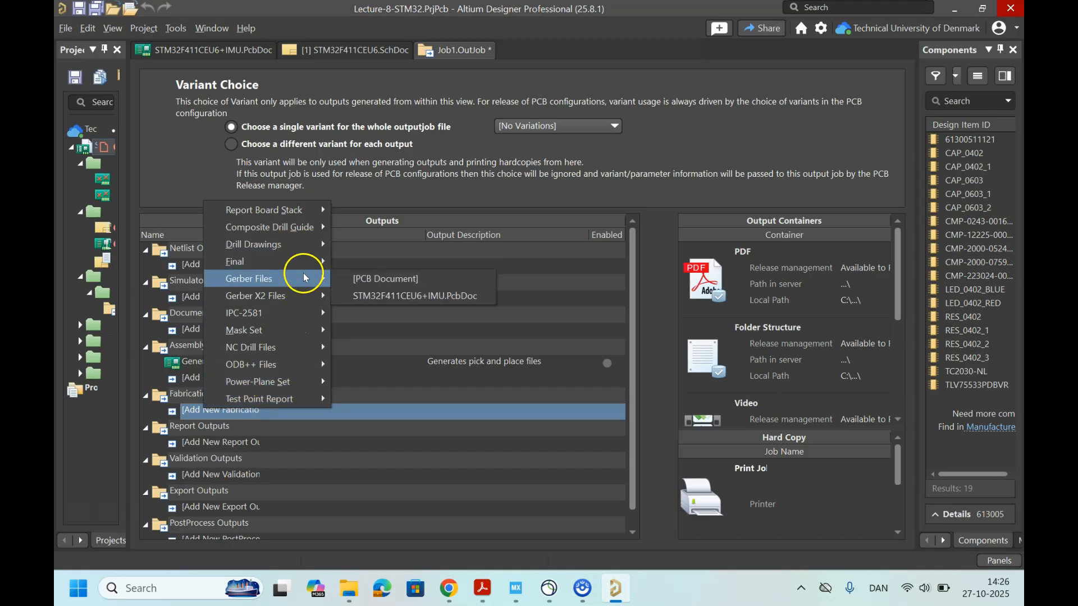
pyautogui.click(388, 279)
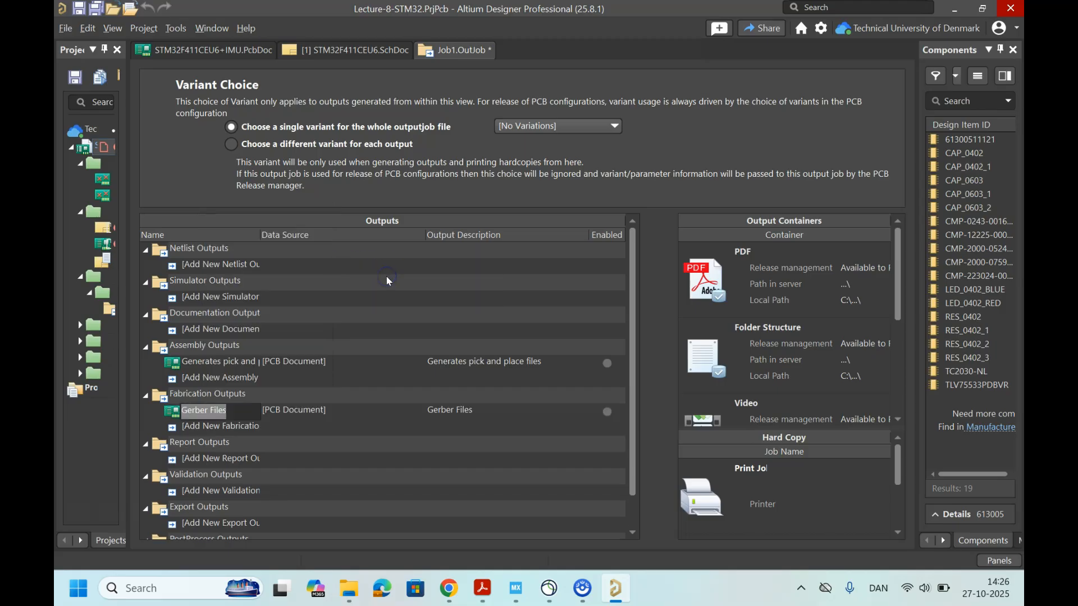
pyautogui.click(175, 415)
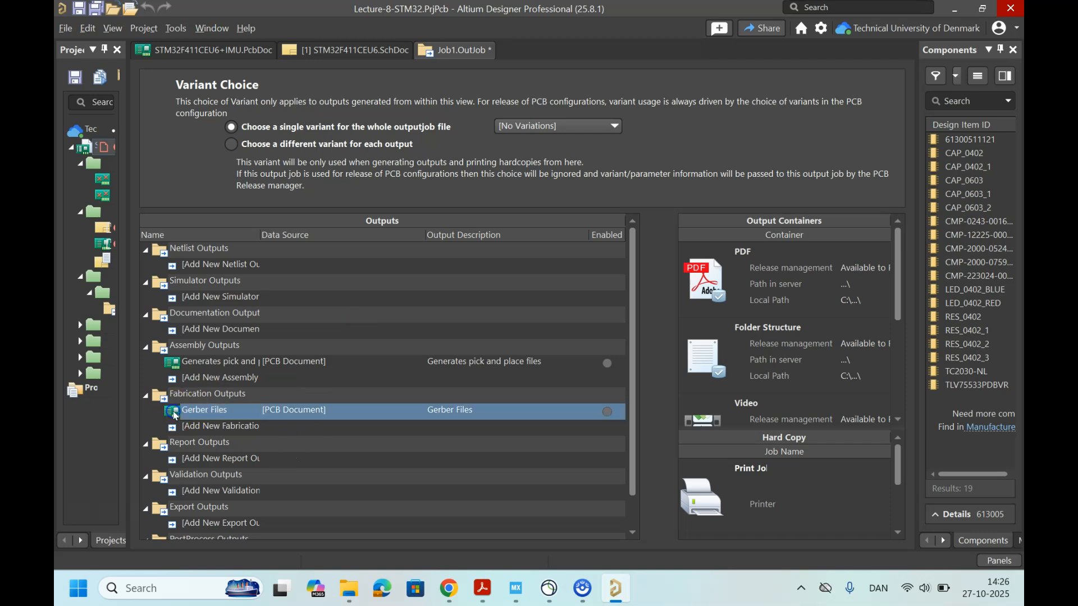
# Step: Review the layers to plot in the Gerber Files setup, set the units to Millimeters, and apply the setup
pyautogui.doubleClick(217, 411)
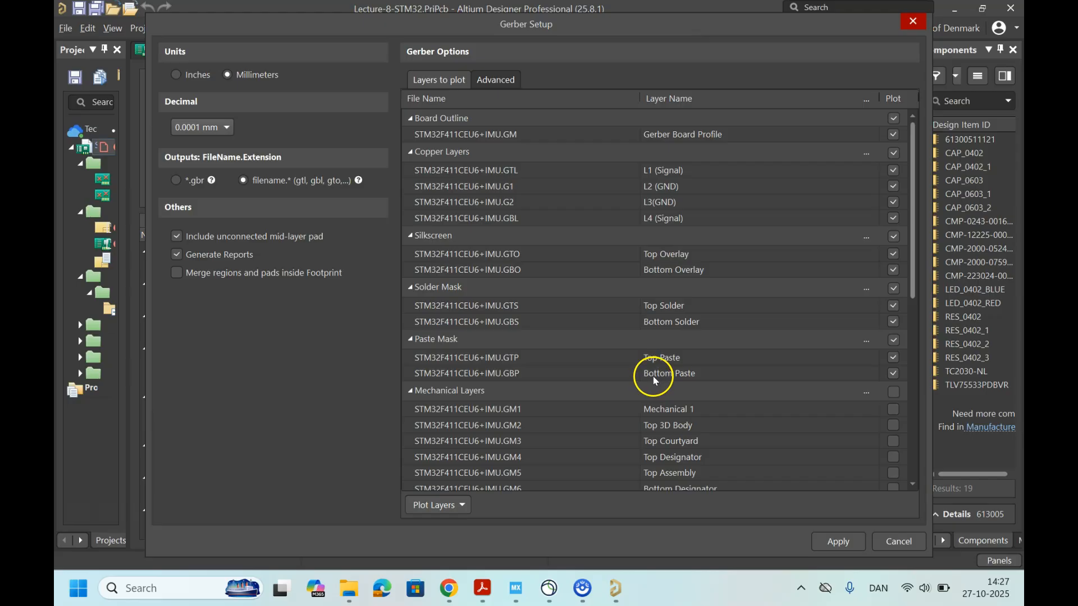
pyautogui.scroll(-1, 699, 435)
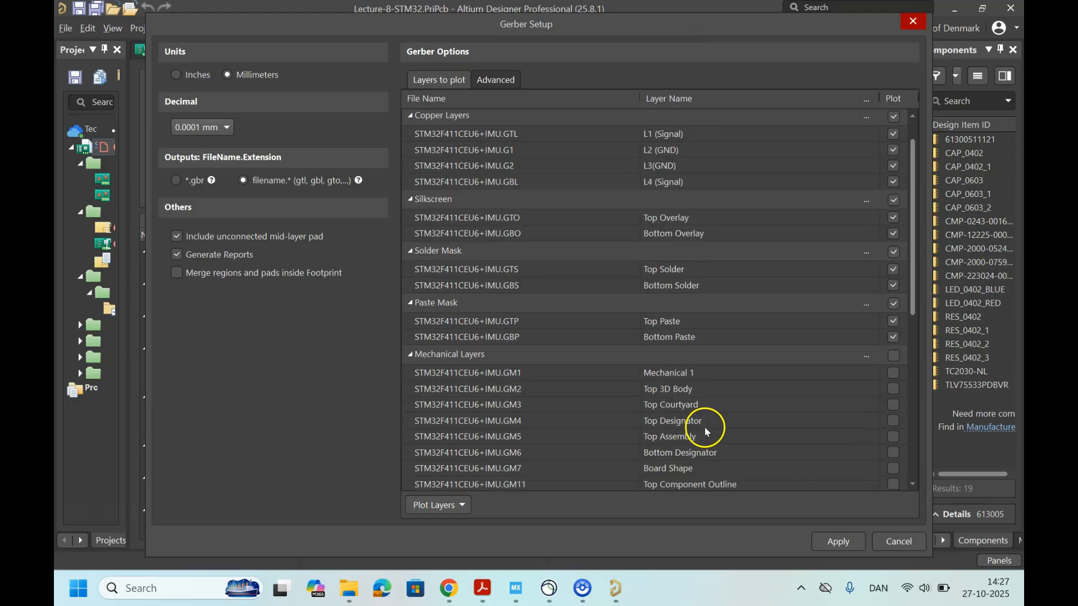
pyautogui.scroll(-7, 712, 419)
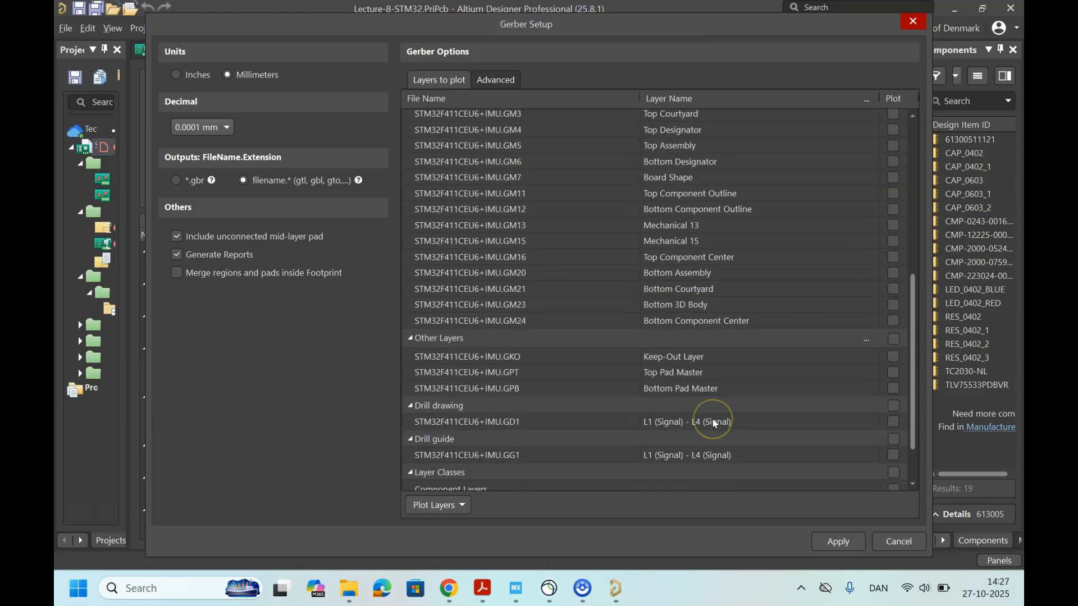
pyautogui.scroll(8, 715, 424)
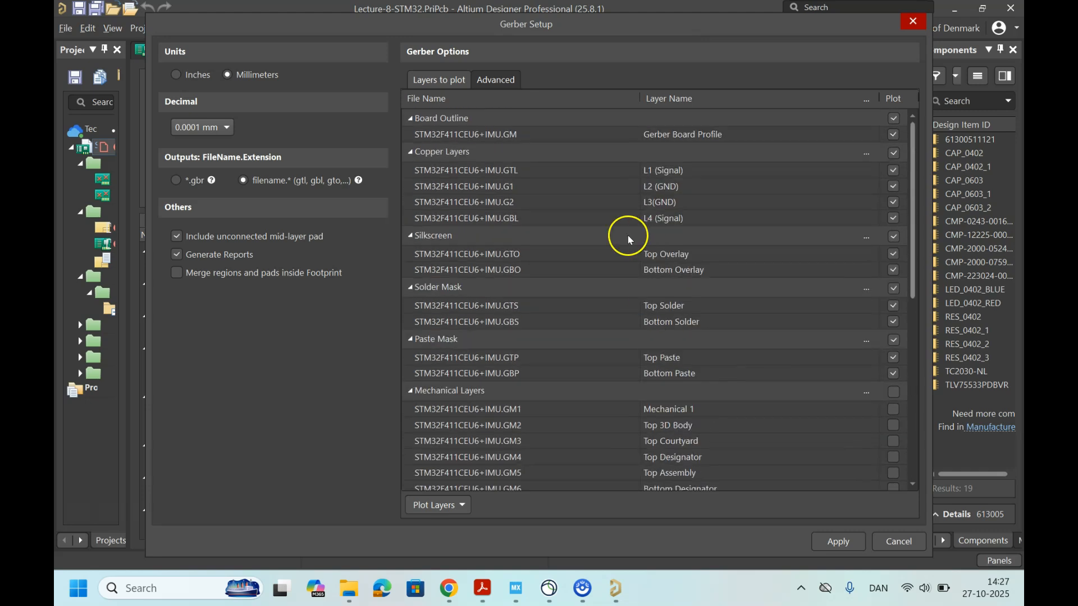
pyautogui.click(203, 76)
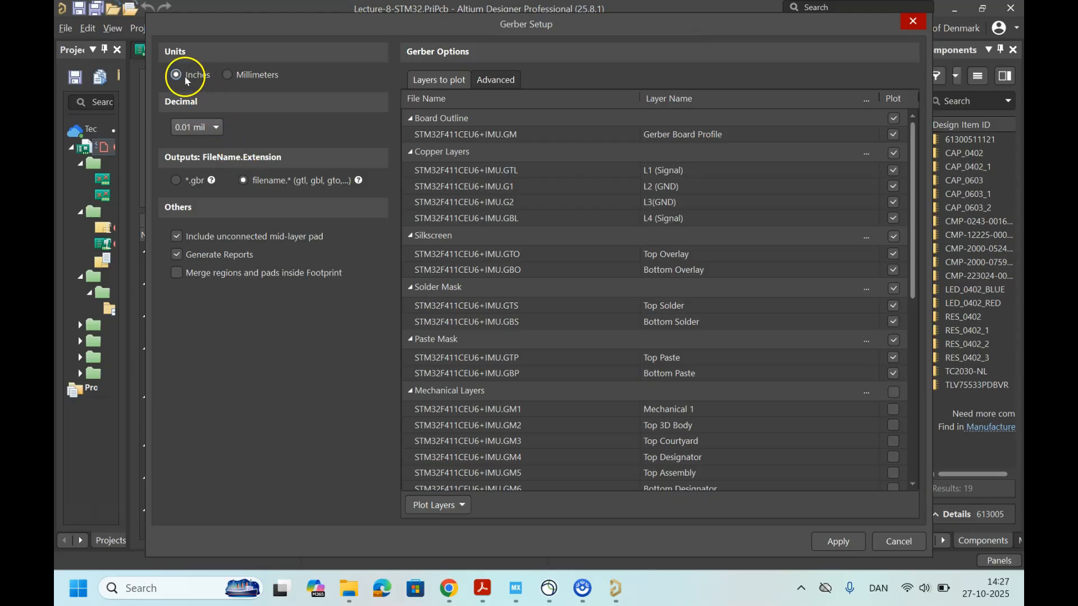
pyautogui.click(250, 76)
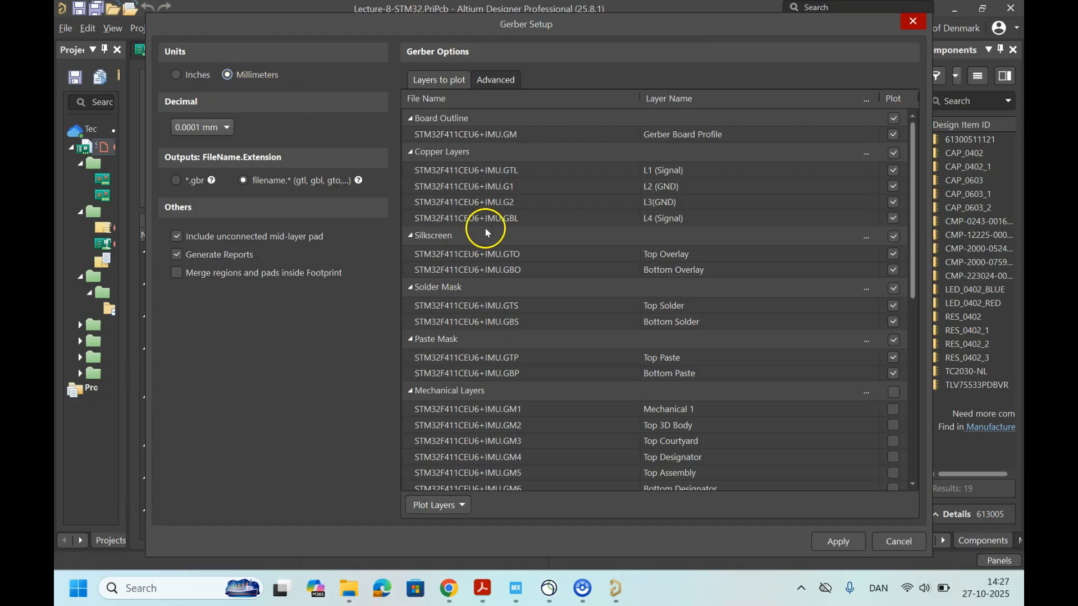
pyautogui.click(501, 85)
pyautogui.click(453, 80)
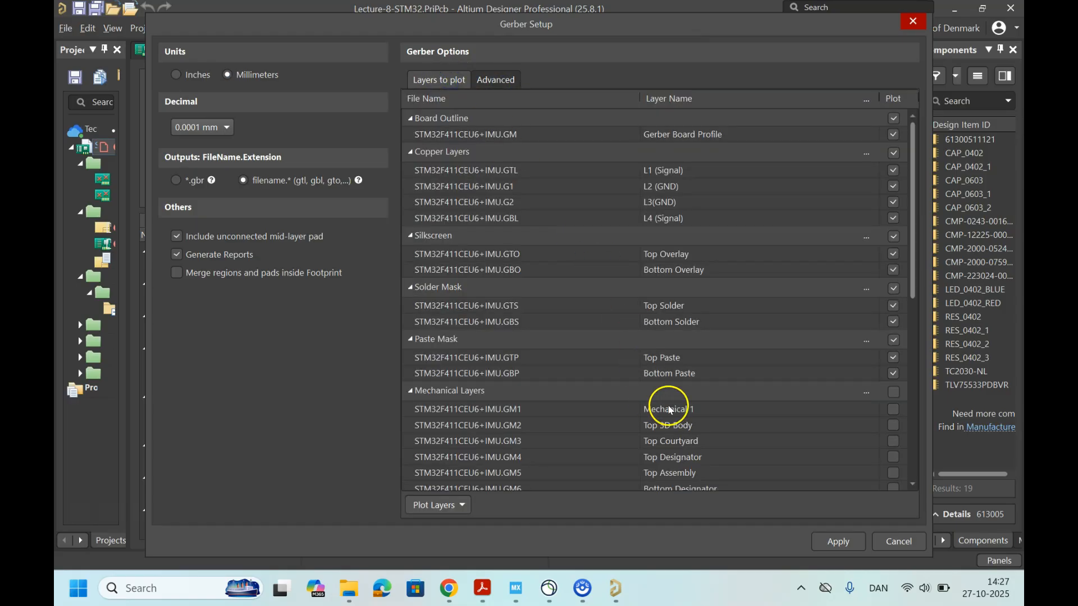
pyautogui.click(847, 542)
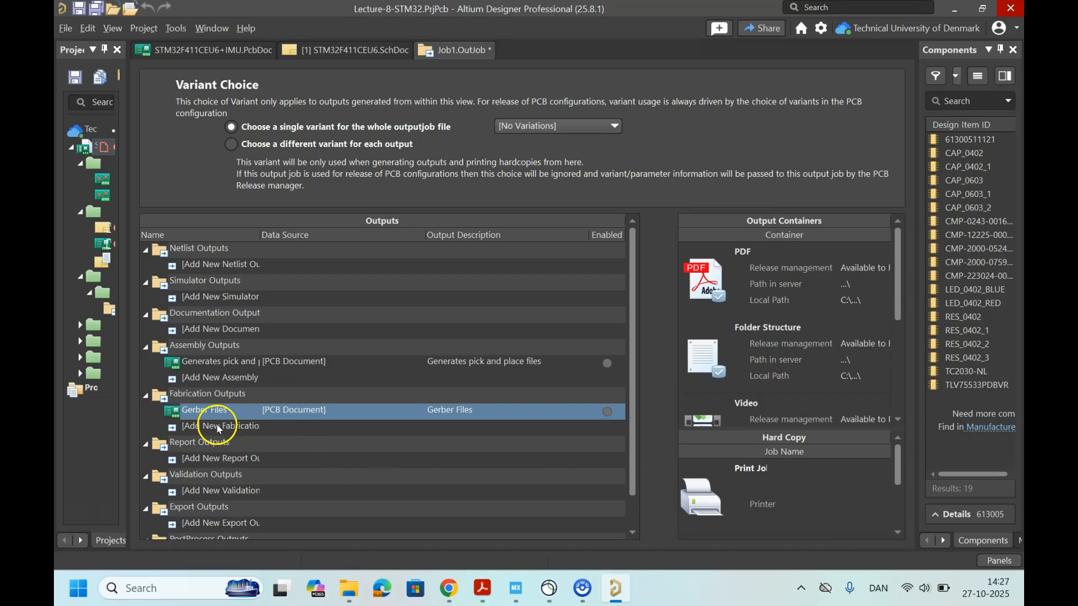
# Step: Add an NC Drill Files output to the Fabrication Outputs with [PCB Document] as its data source
pyautogui.click(219, 427)
pyautogui.click(296, 345)
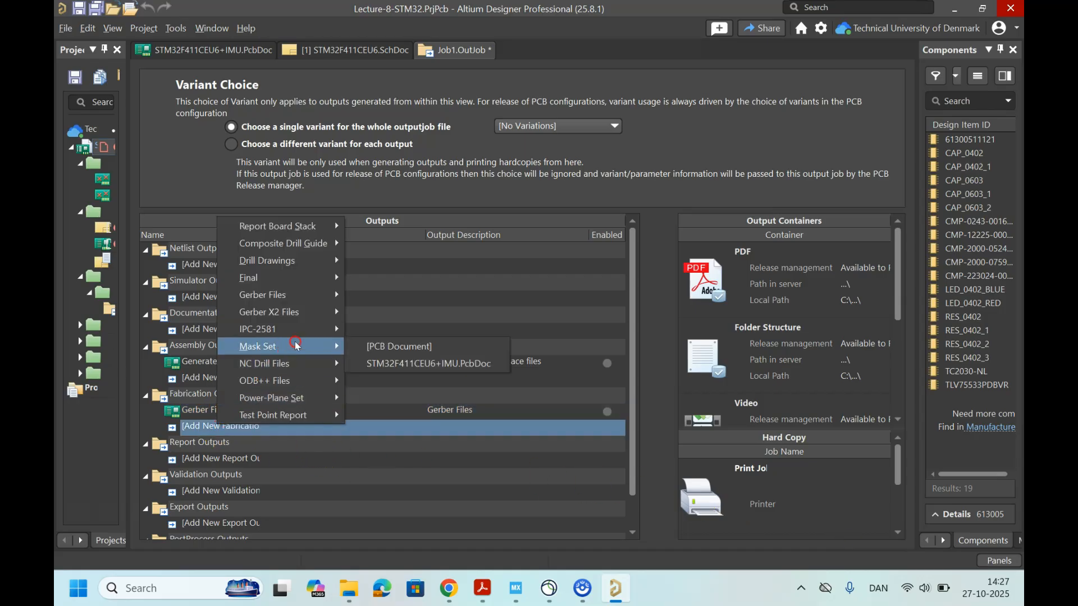
pyautogui.click(320, 364)
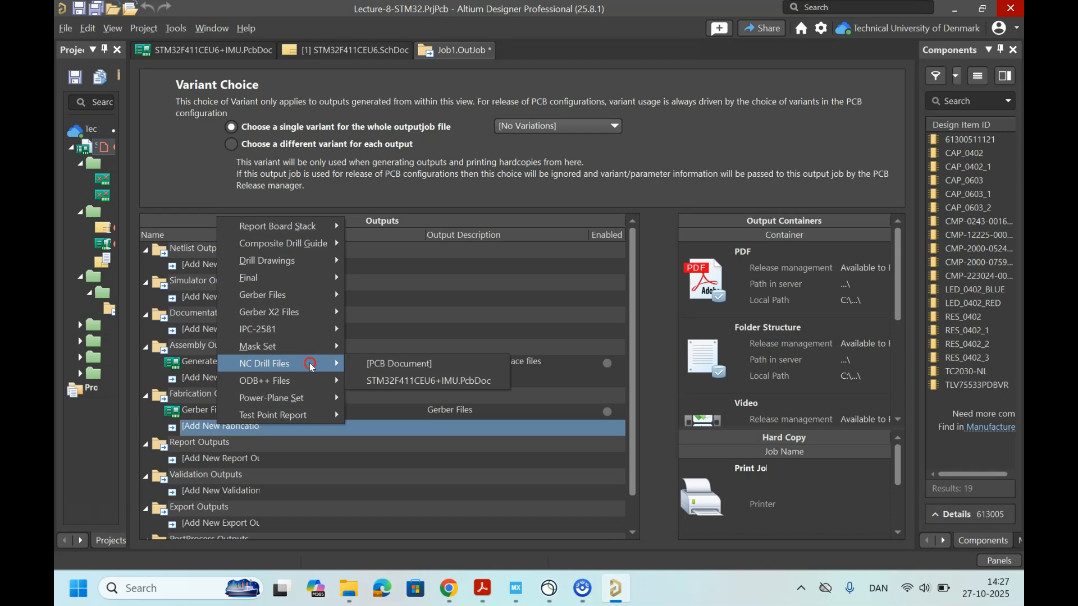
pyautogui.click(401, 365)
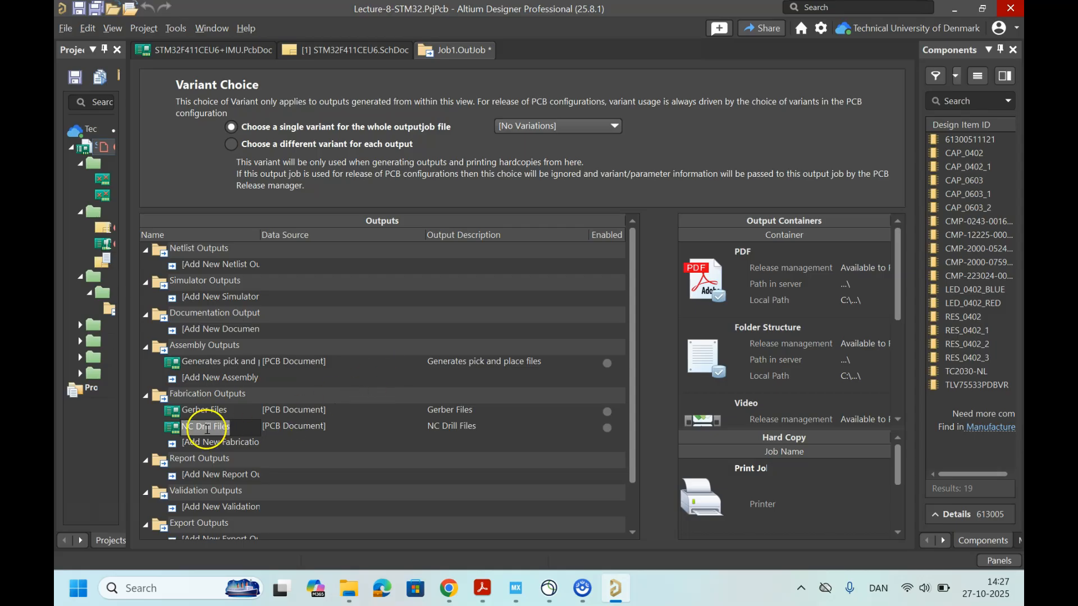
# Step: Open the NC Drill setup and apply it with Millimeters as units and the 4:4 format
pyautogui.click(273, 429)
pyautogui.doubleClick(233, 427)
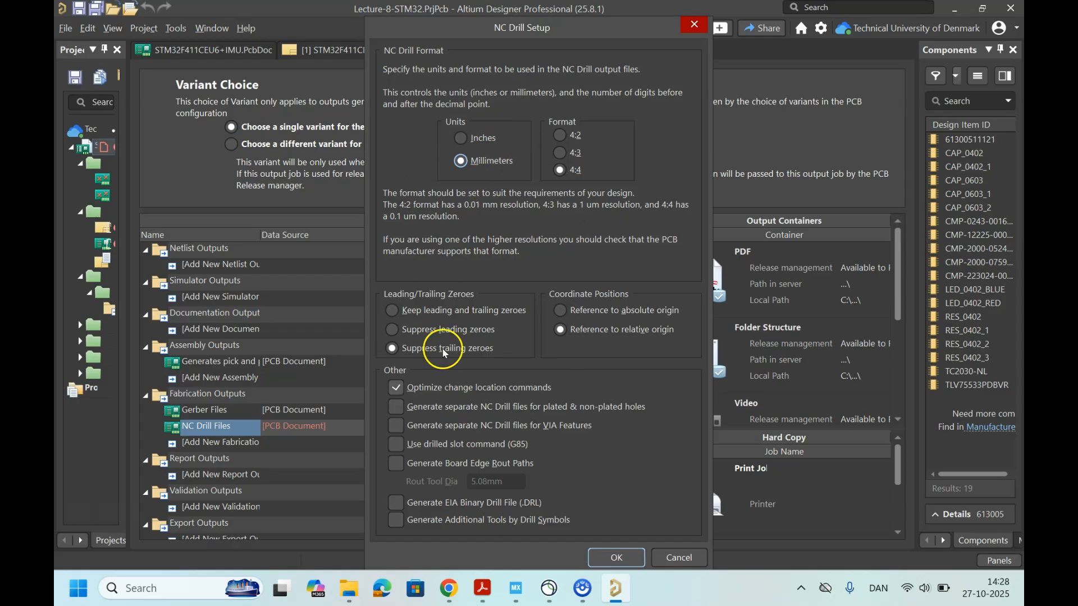
pyautogui.click(615, 557)
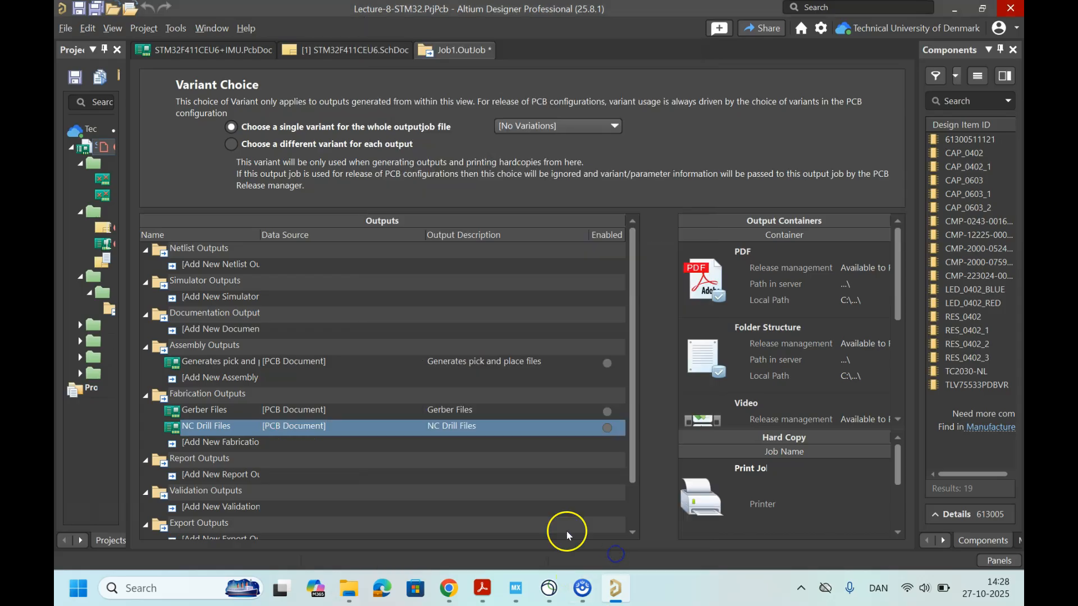
# Step: Choose Protype as the single variant for the whole output job file
pyautogui.click(240, 475)
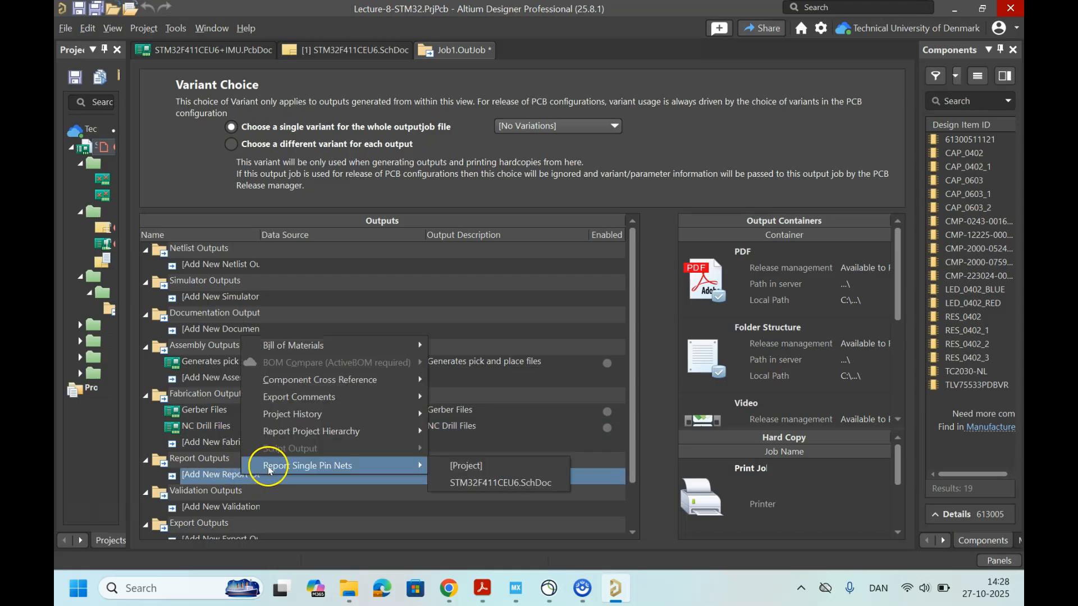
pyautogui.moveTo(377, 346)
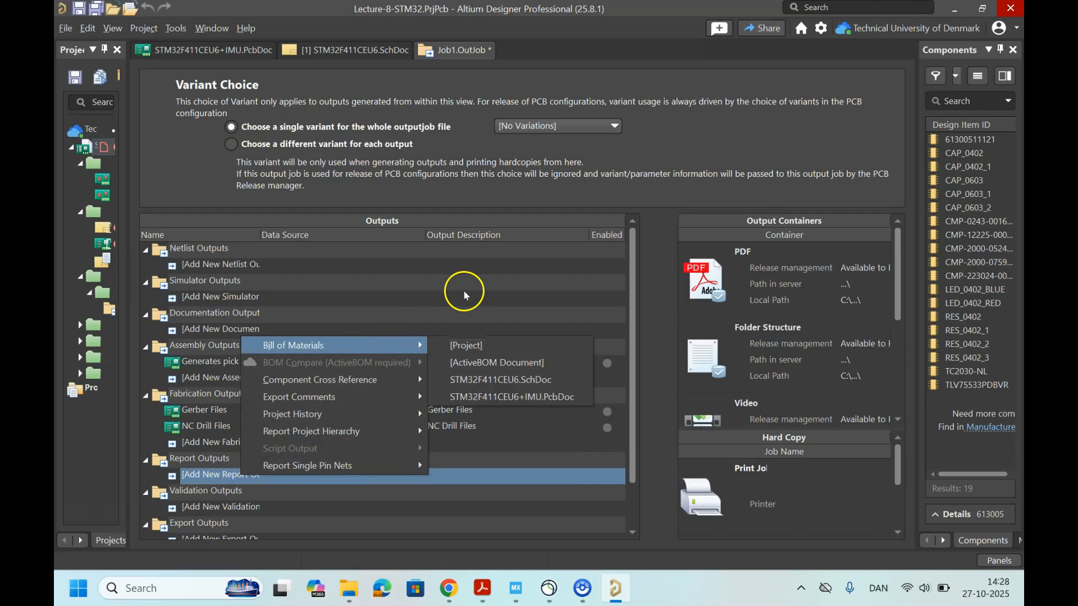
pyautogui.click(547, 128)
pyautogui.click(534, 155)
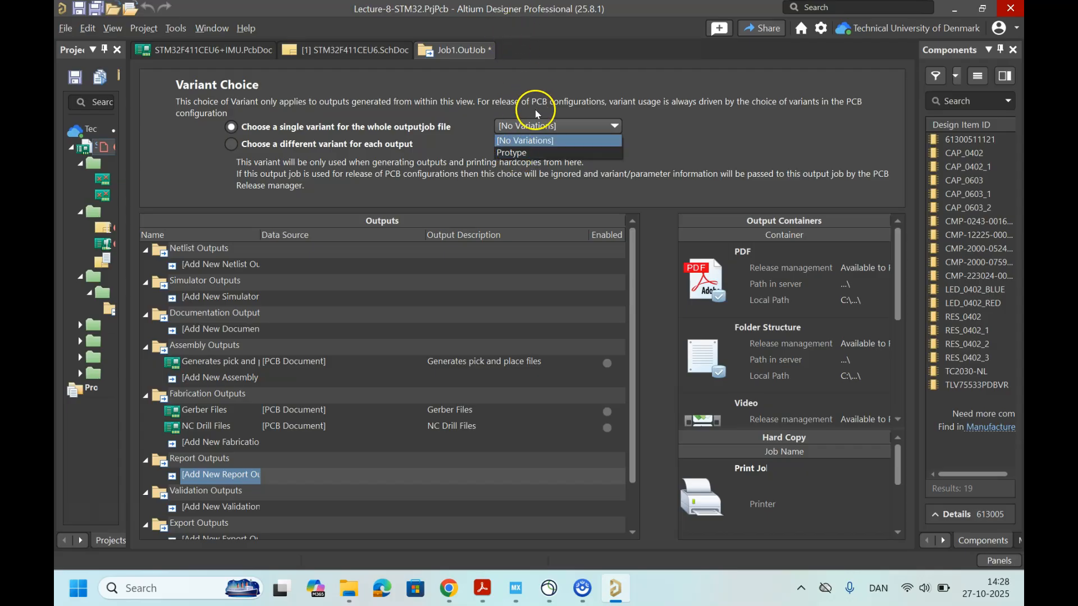
pyautogui.click(533, 153)
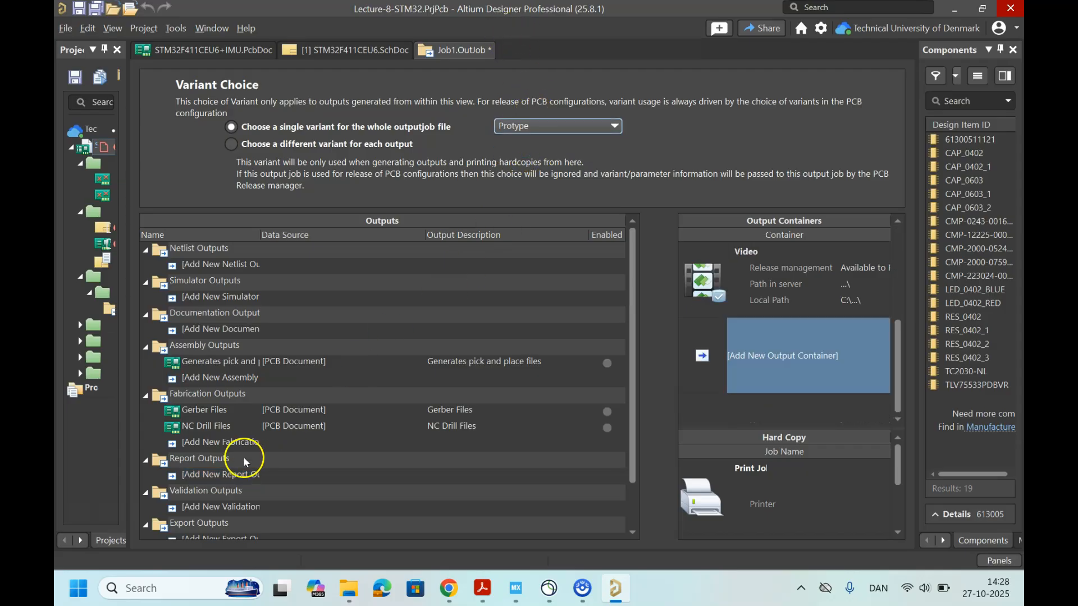
# Step: Add a Bill of Materials output to the Report Outputs with [Project] as its data source
pyautogui.click(230, 477)
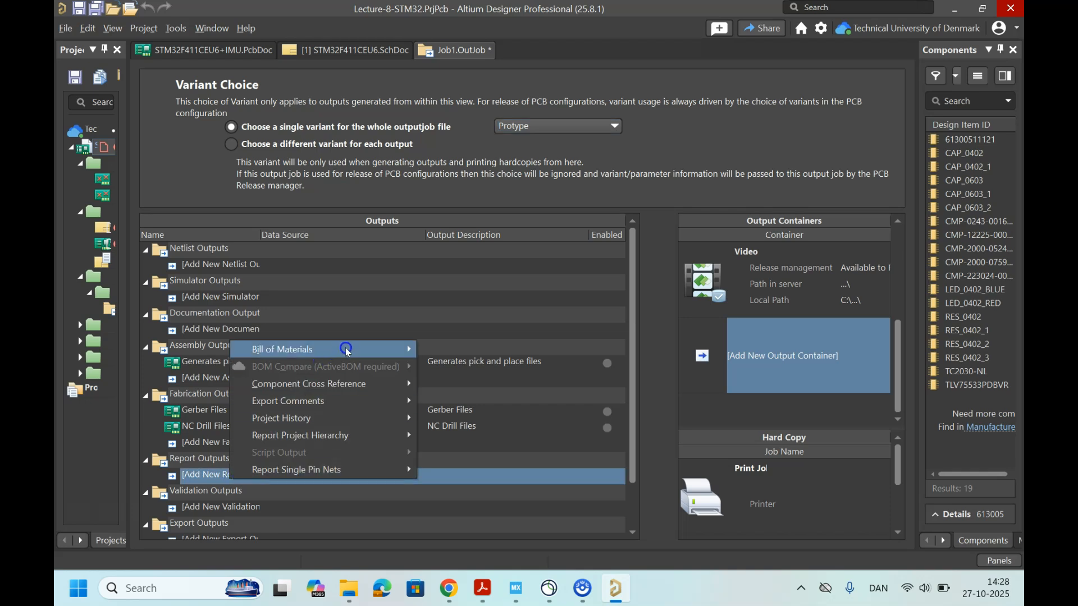
pyautogui.moveTo(351, 349)
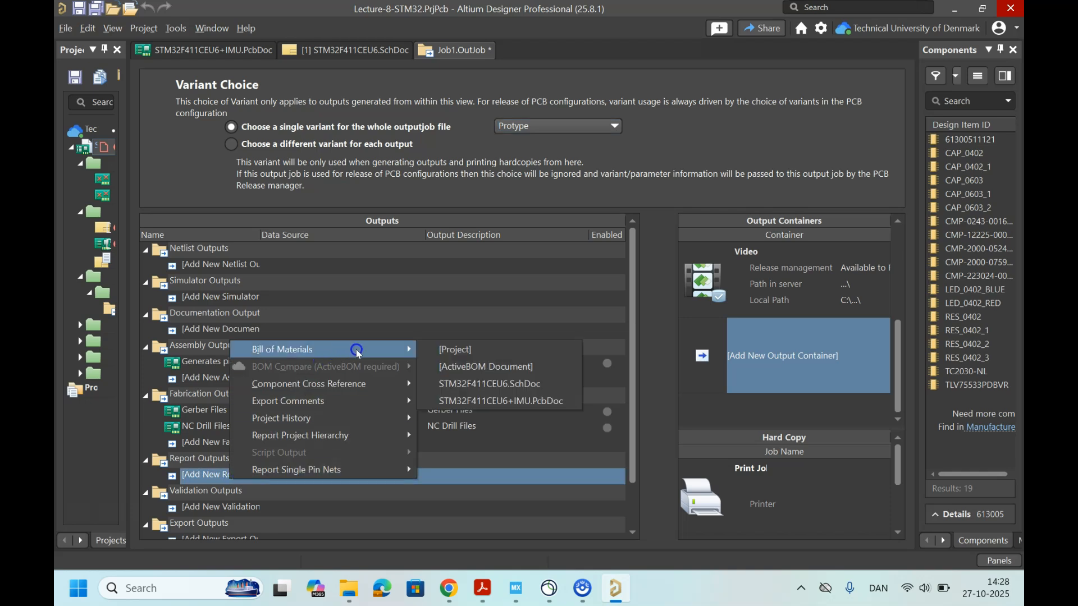
pyautogui.click(450, 350)
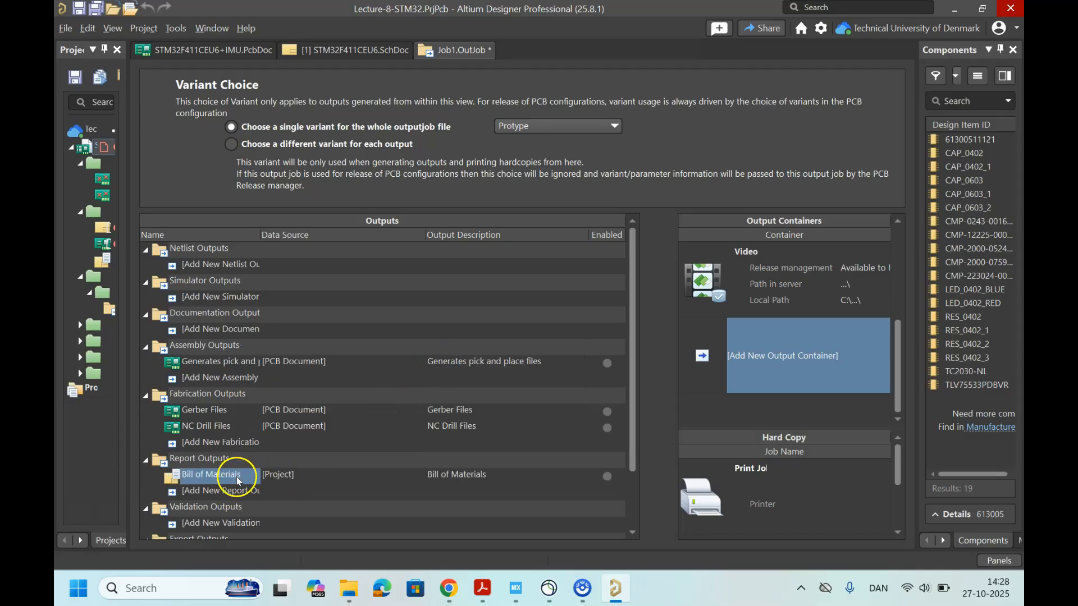
# Step: Open the Bill of Materials configuration for the Protype variant and widen its Description column to read the entries
pyautogui.click(212, 477)
pyautogui.doubleClick(210, 474)
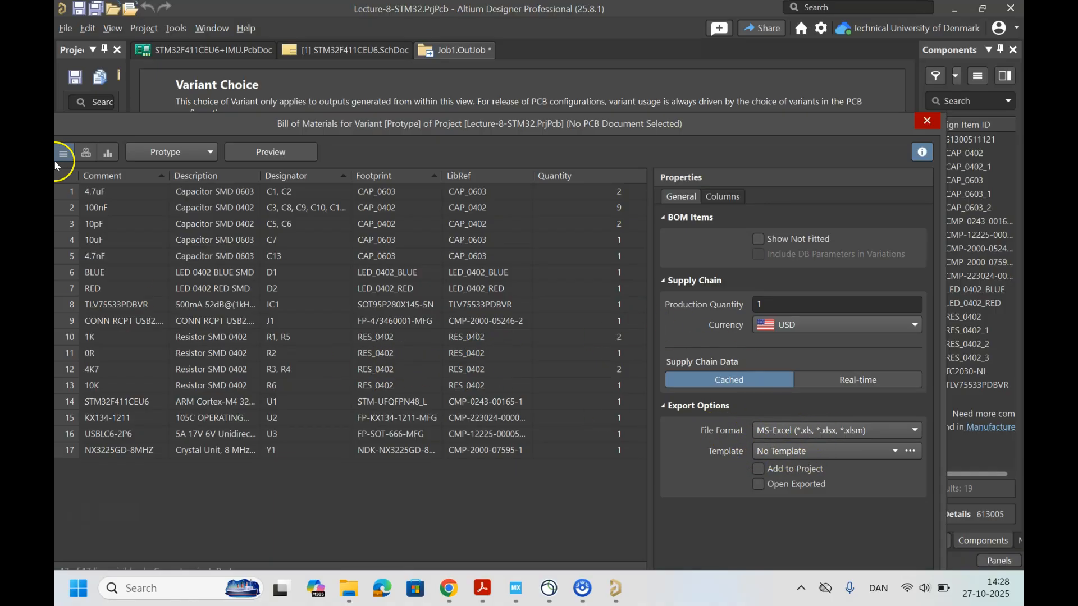
pyautogui.moveTo(308, 125); pyautogui.dragTo(347, 112)
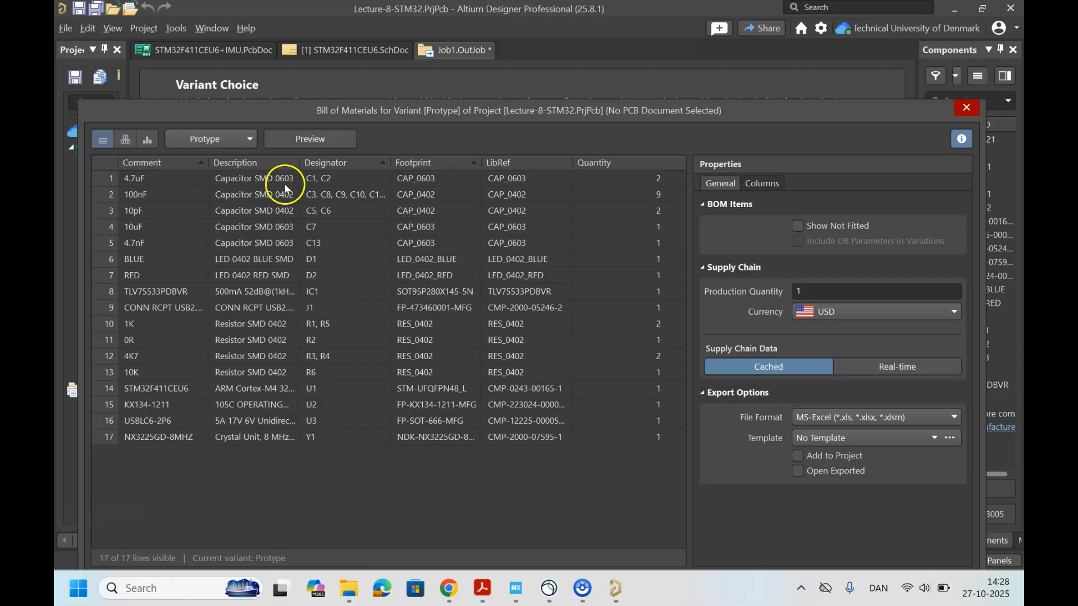
pyautogui.moveTo(296, 163); pyautogui.dragTo(331, 161)
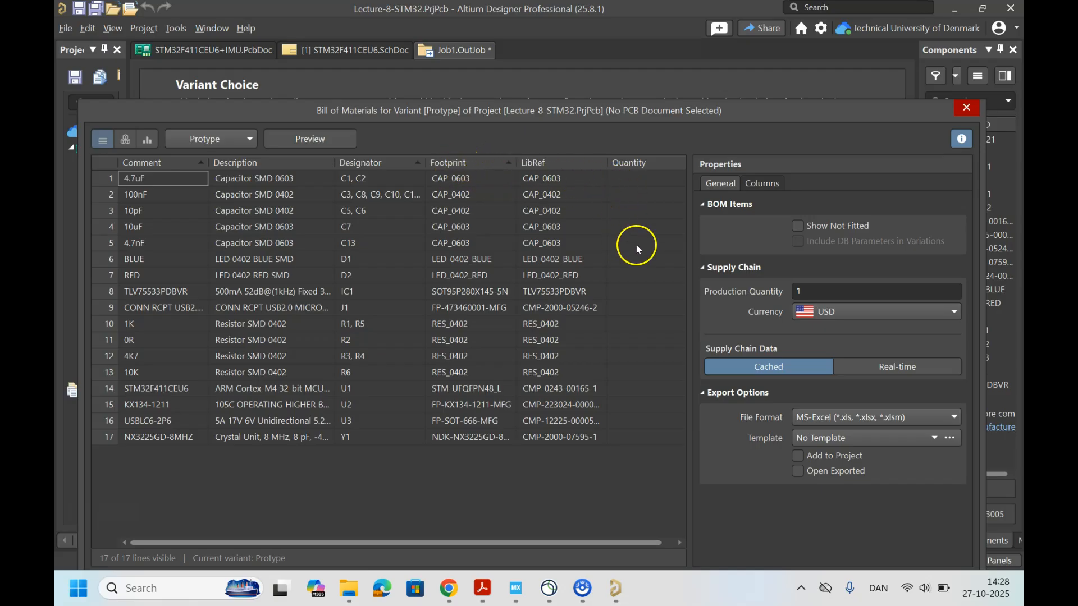
# Step: Show the LCSC Part Number column in the Bill of Materials, check its entries, and accept the configuration
pyautogui.click(764, 185)
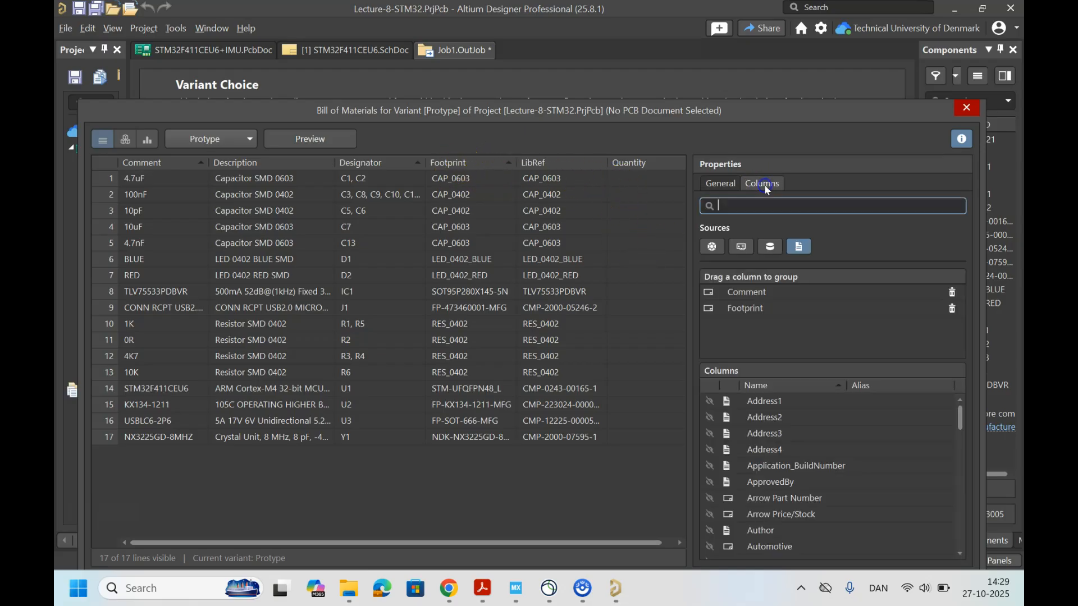
pyautogui.scroll(-3, 771, 470)
pyautogui.scroll(-5, 772, 472)
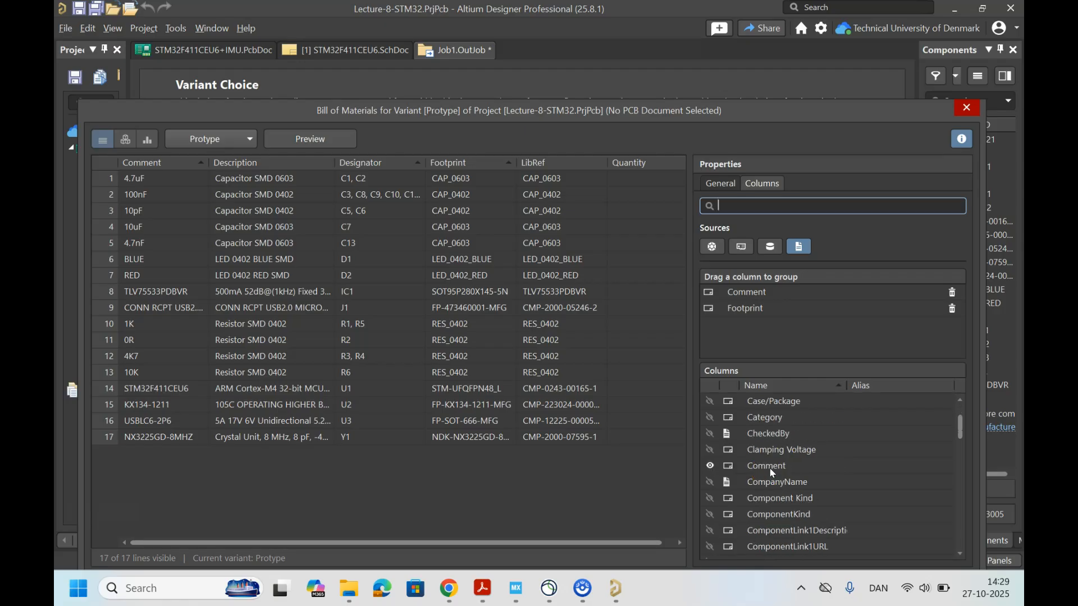
pyautogui.scroll(-10, 773, 473)
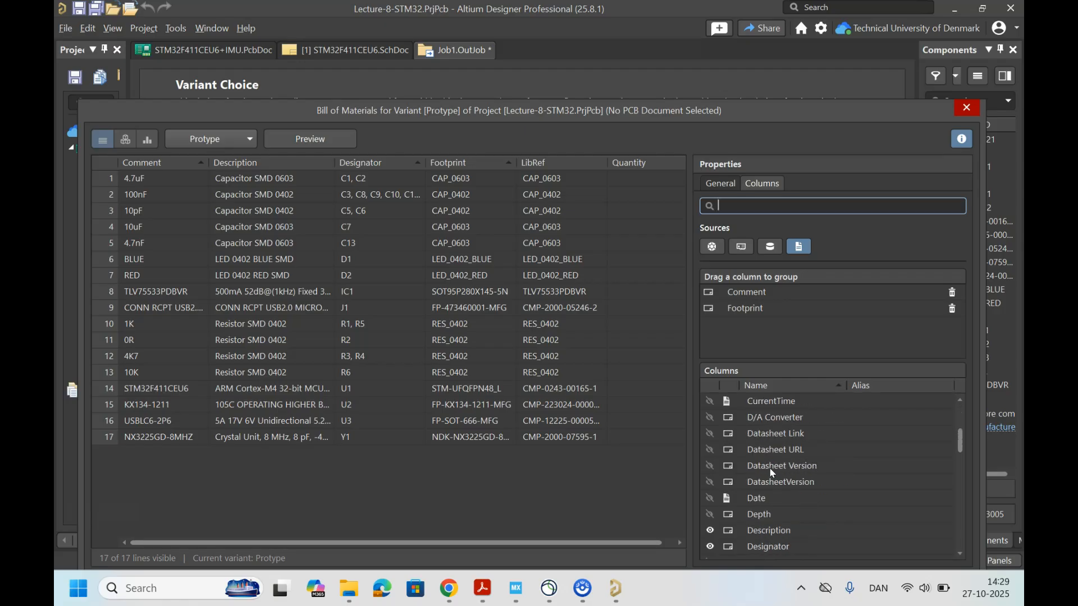
pyautogui.scroll(-10, 771, 470)
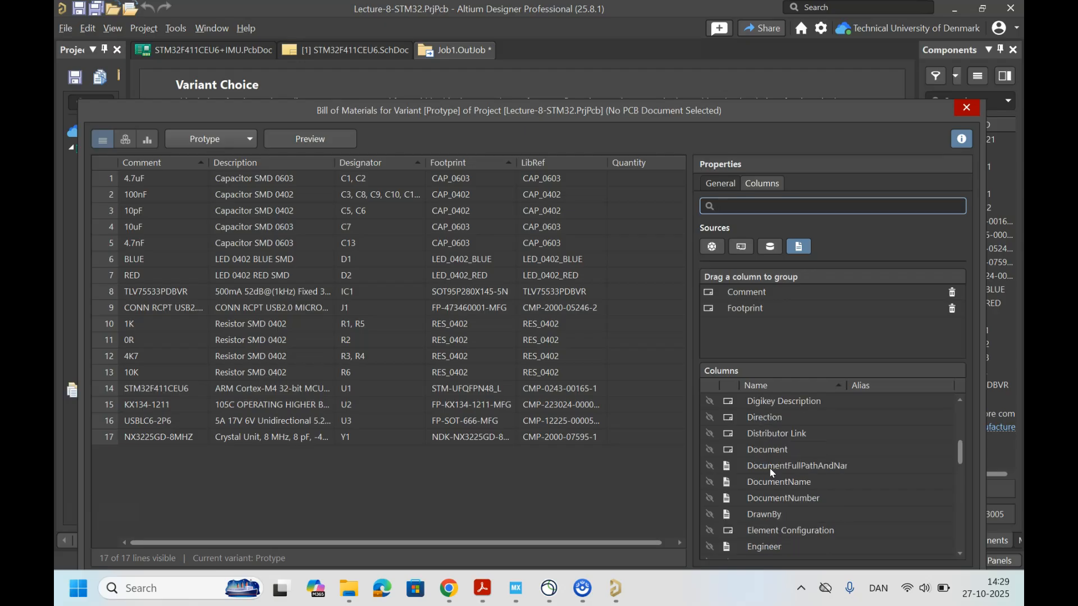
pyautogui.scroll(-10, 770, 470)
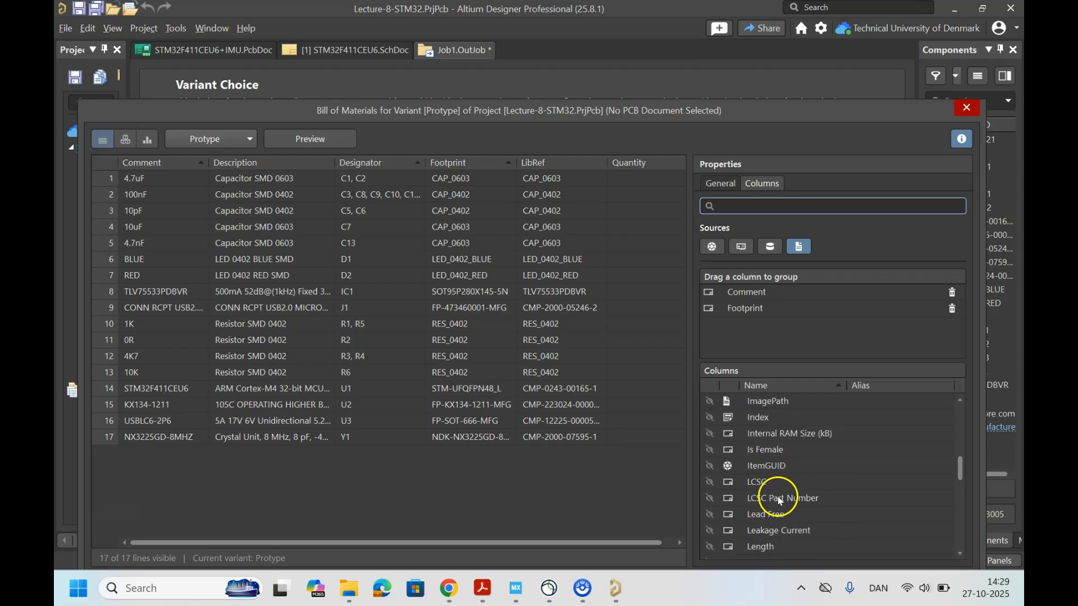
pyautogui.click(709, 498)
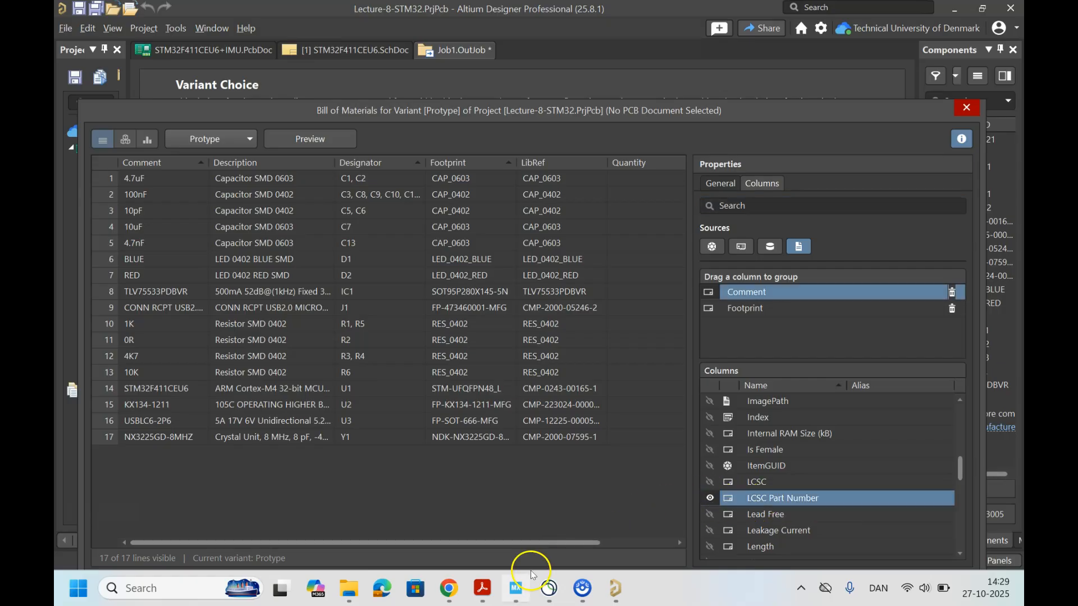
pyautogui.moveTo(541, 541); pyautogui.dragTo(643, 542)
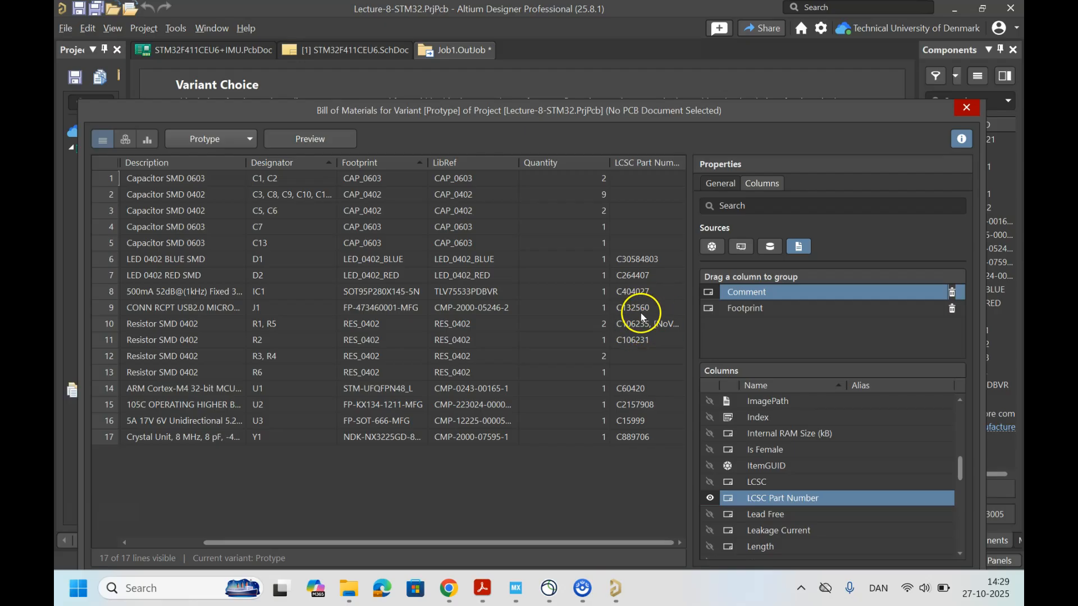
pyautogui.moveTo(667, 122); pyautogui.dragTo(623, 57)
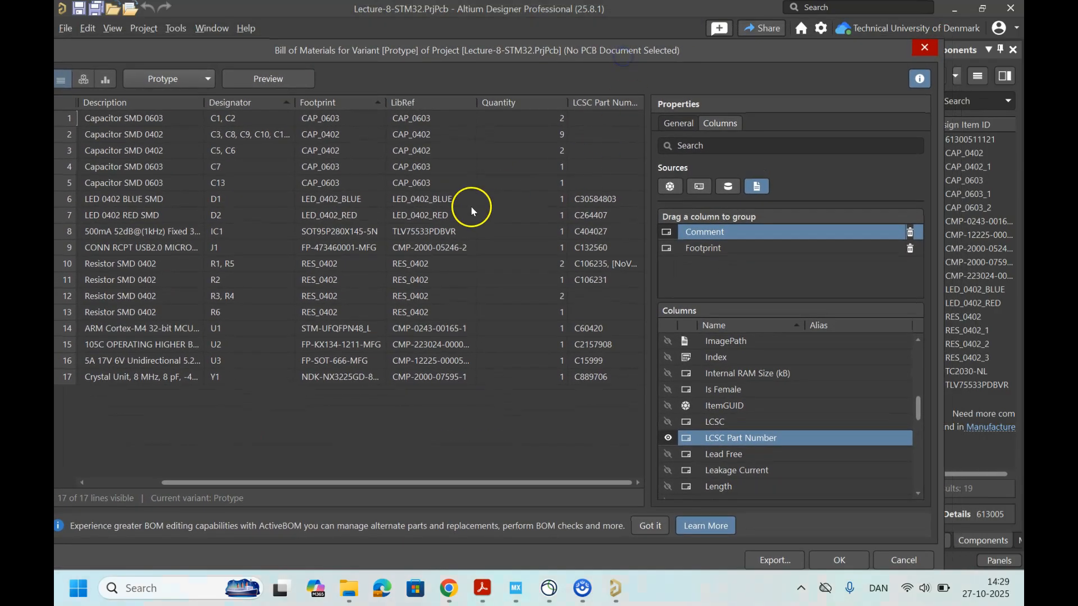
pyautogui.click(833, 557)
# Step: Enable the pick and place, Gerber, NC Drill and Bill of Materials outputs for the Folder Structure container and generate its content
pyautogui.scroll(-2, 409, 422)
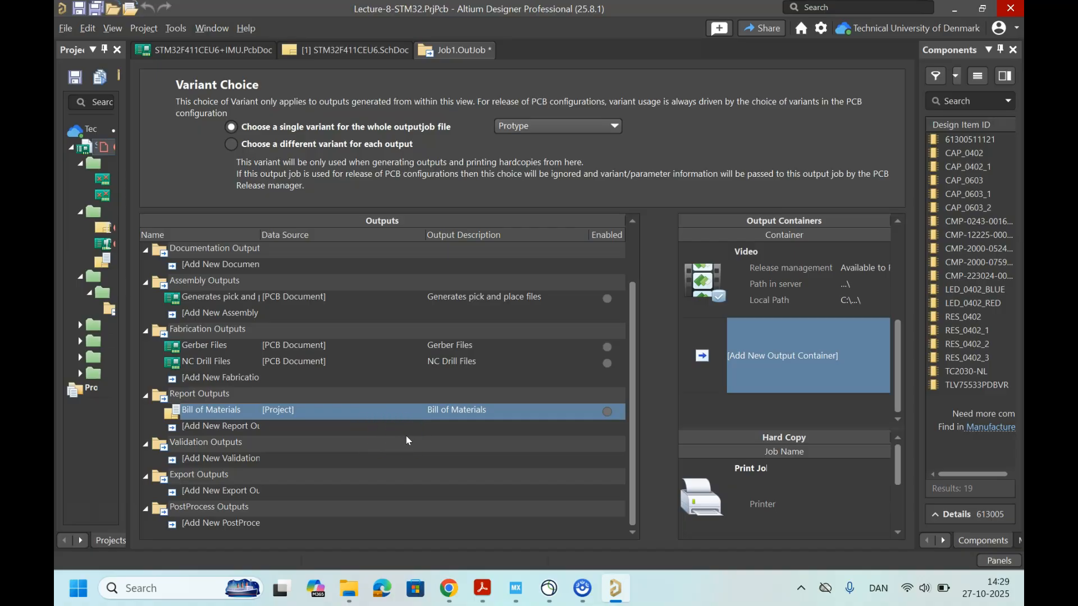
pyautogui.scroll(1, 409, 441)
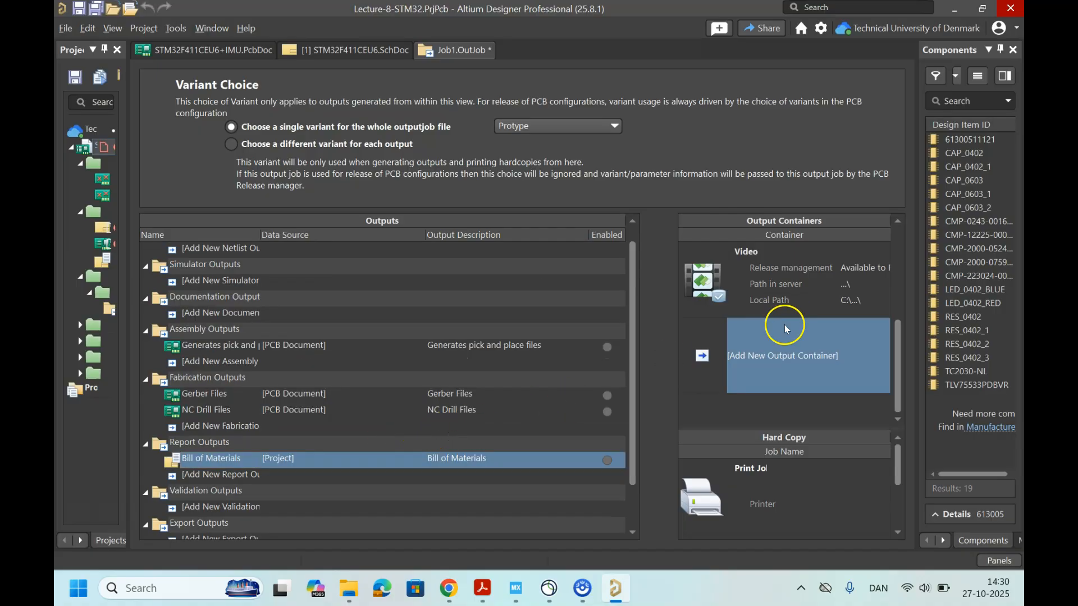
pyautogui.scroll(3, 786, 352)
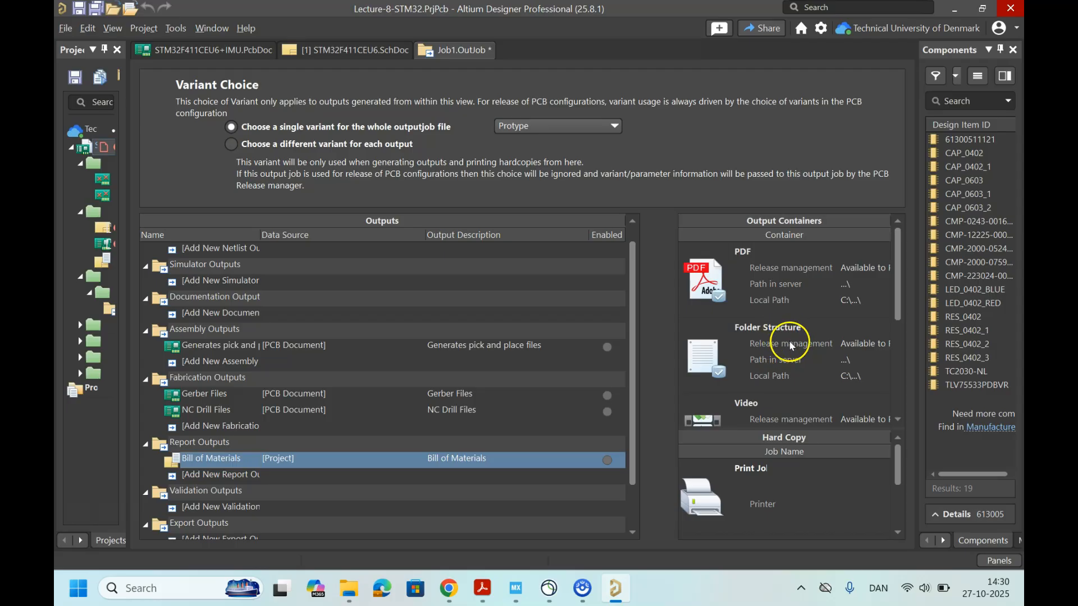
pyautogui.click(792, 346)
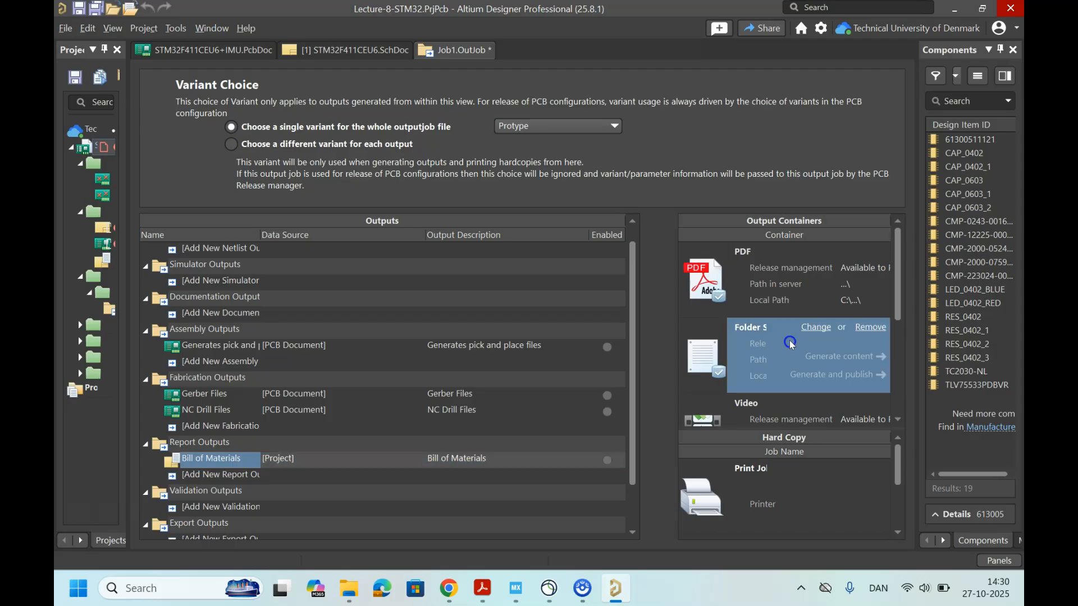
pyautogui.click(607, 347)
pyautogui.click(607, 396)
pyautogui.click(607, 412)
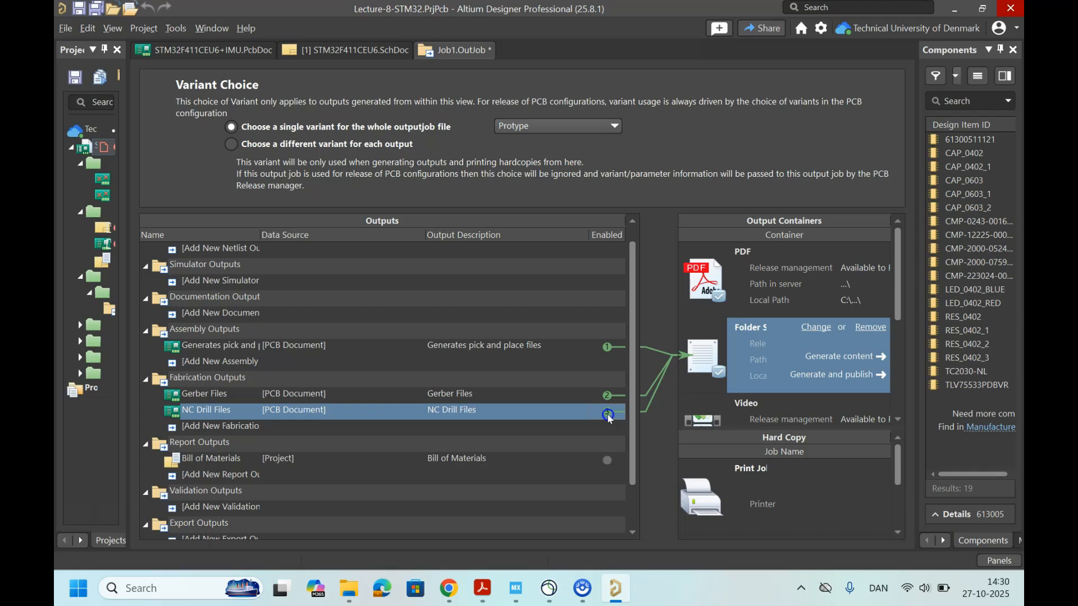
pyautogui.click(606, 465)
pyautogui.scroll(-1, 492, 416)
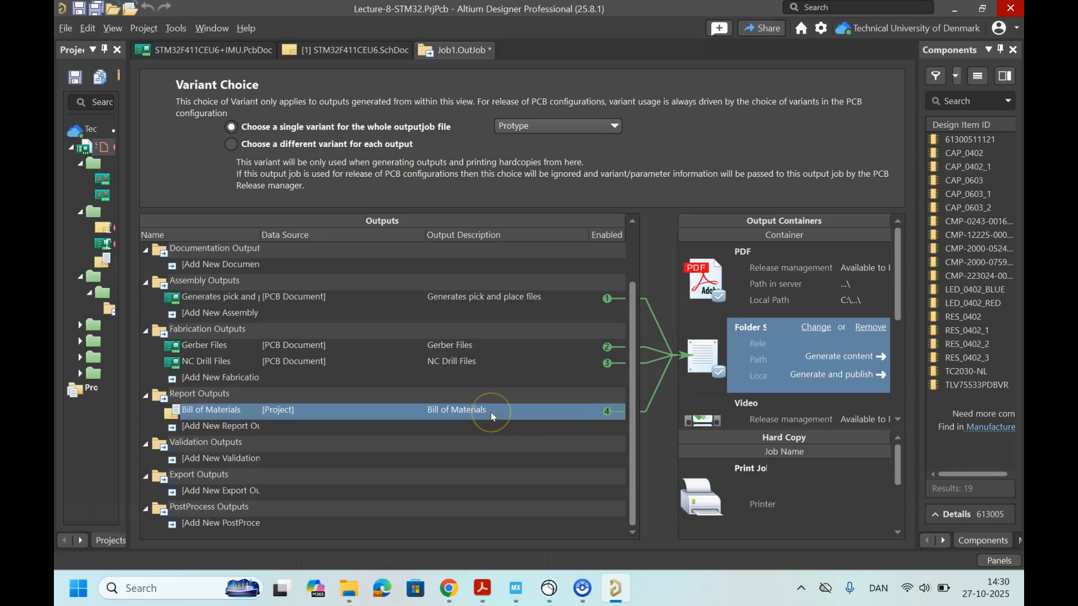
pyautogui.scroll(1, 492, 416)
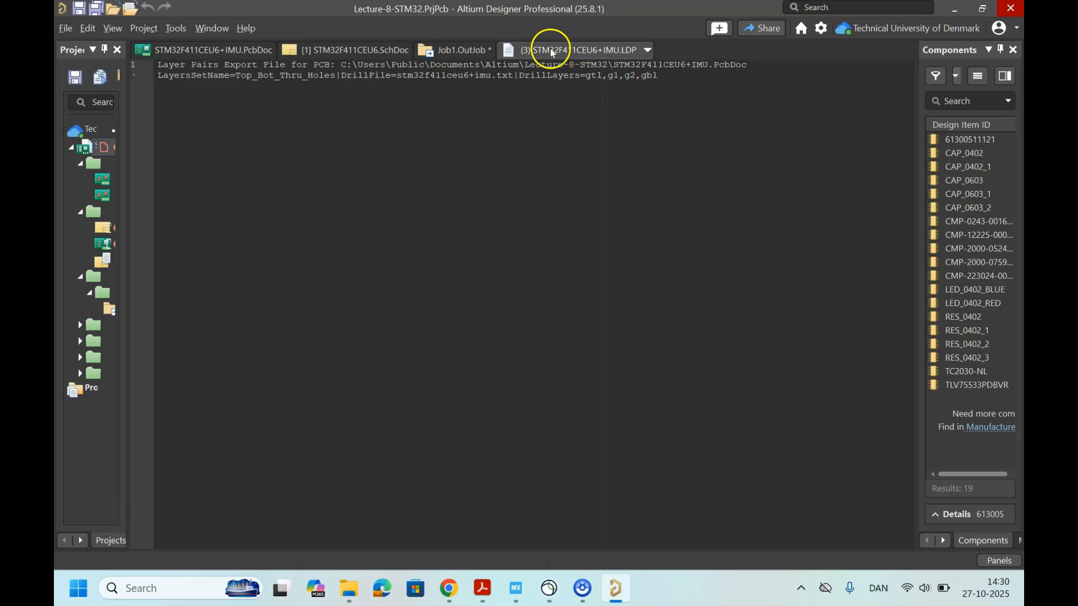
# Step: Close the generated Bill of Materials spreadsheet in Excel and the STM32F411CEU6+IMU.LDP report document in Altium Designer
pyautogui.rightClick(587, 54)
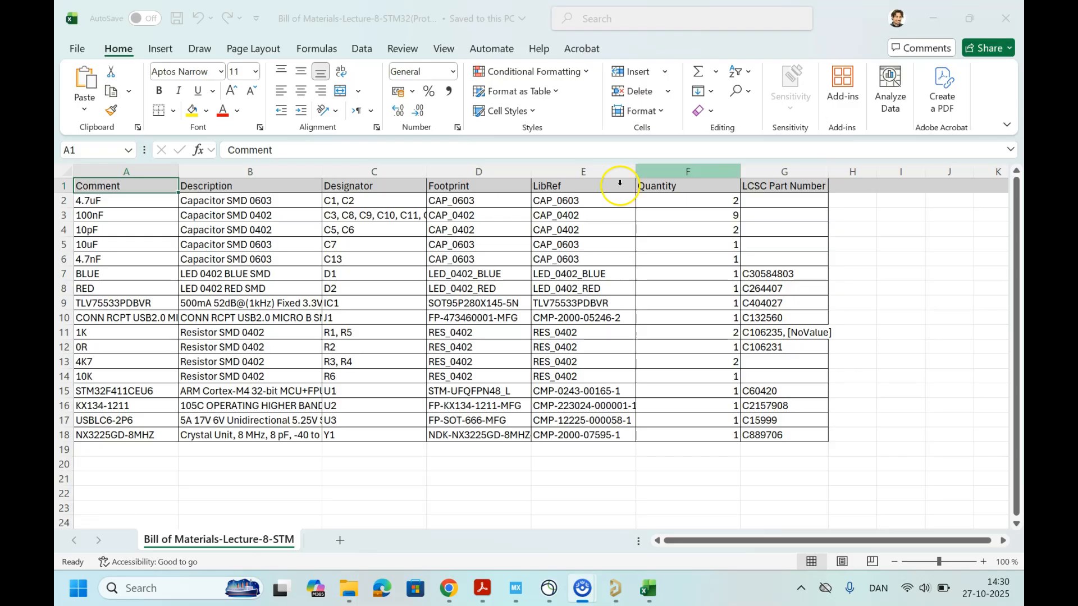
pyautogui.click(1014, 6)
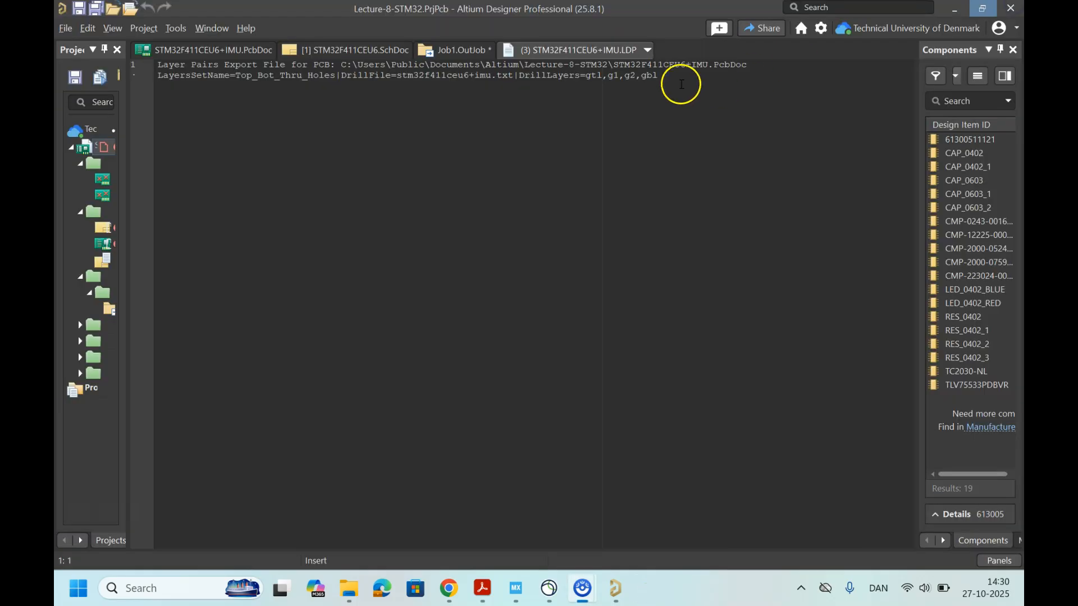
pyautogui.rightClick(584, 52)
pyautogui.click(607, 57)
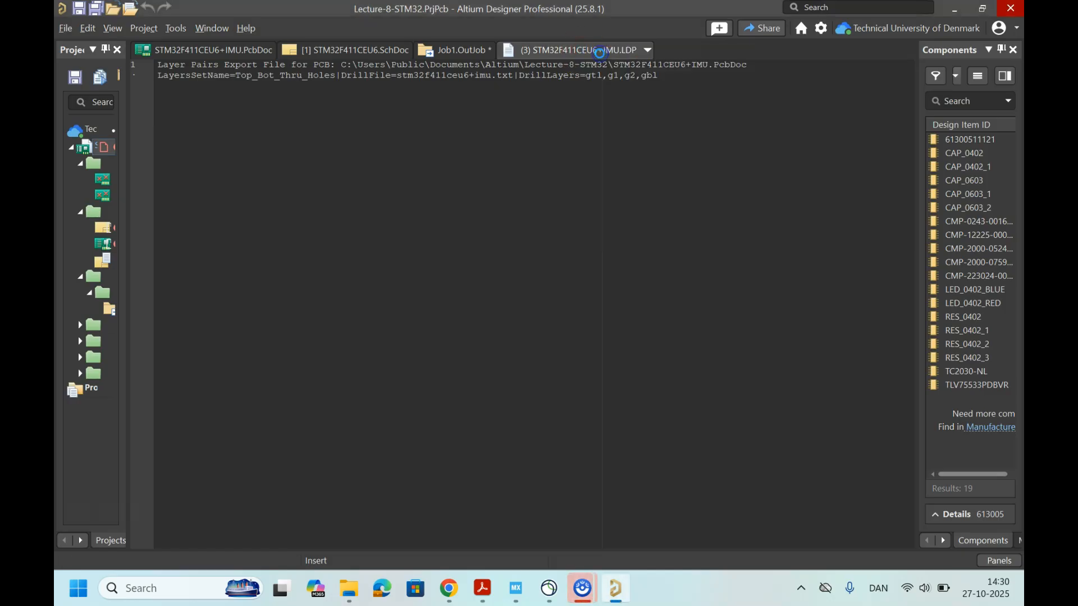
pyautogui.rightClick(597, 51)
pyautogui.click(613, 61)
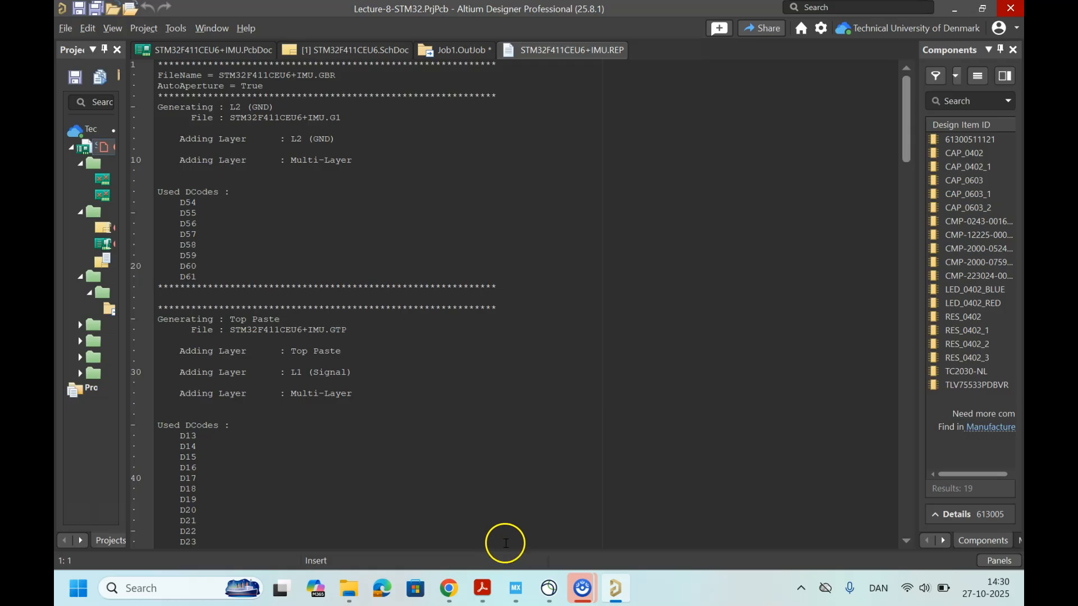
# Step: Check the generated folders inside Project Outputs for Free Documents in File Explorer, and return to the Lecture-8-STM32 folder
pyautogui.moveTo(348, 587)
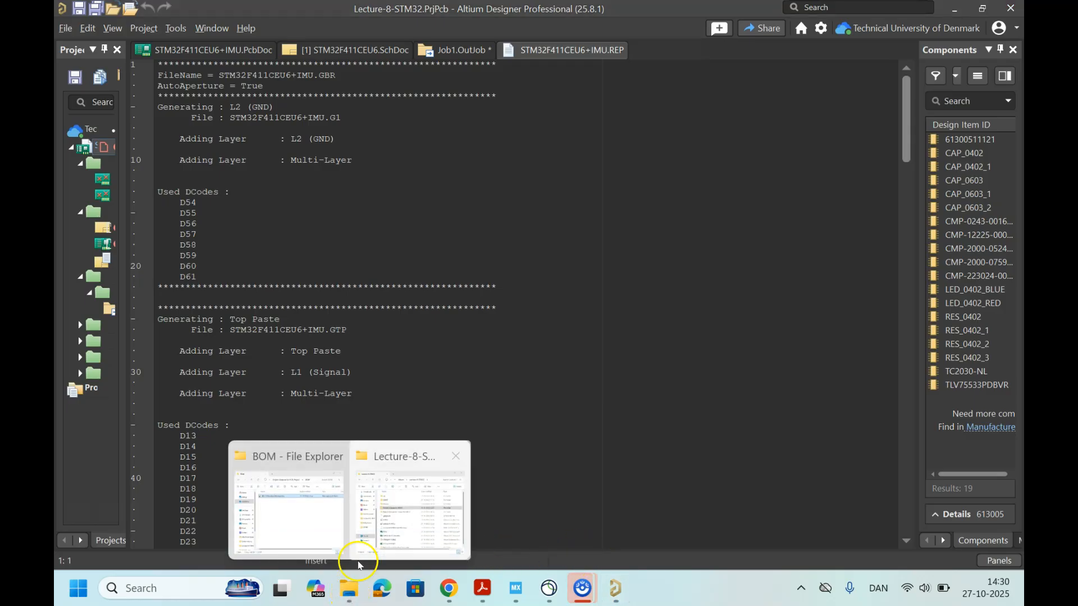
pyautogui.click(393, 519)
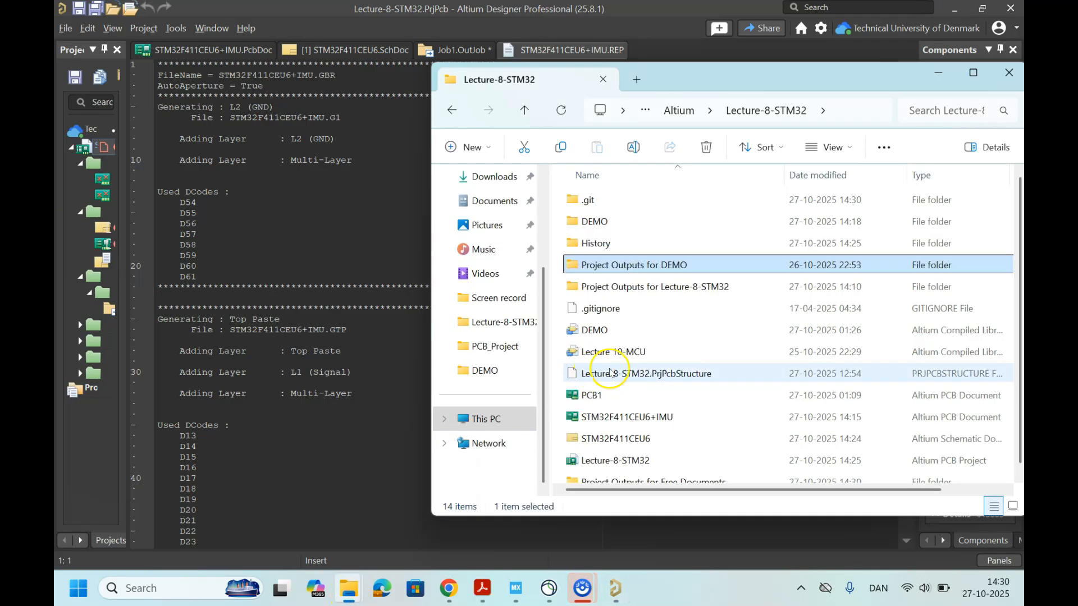
pyautogui.scroll(-1, 653, 351)
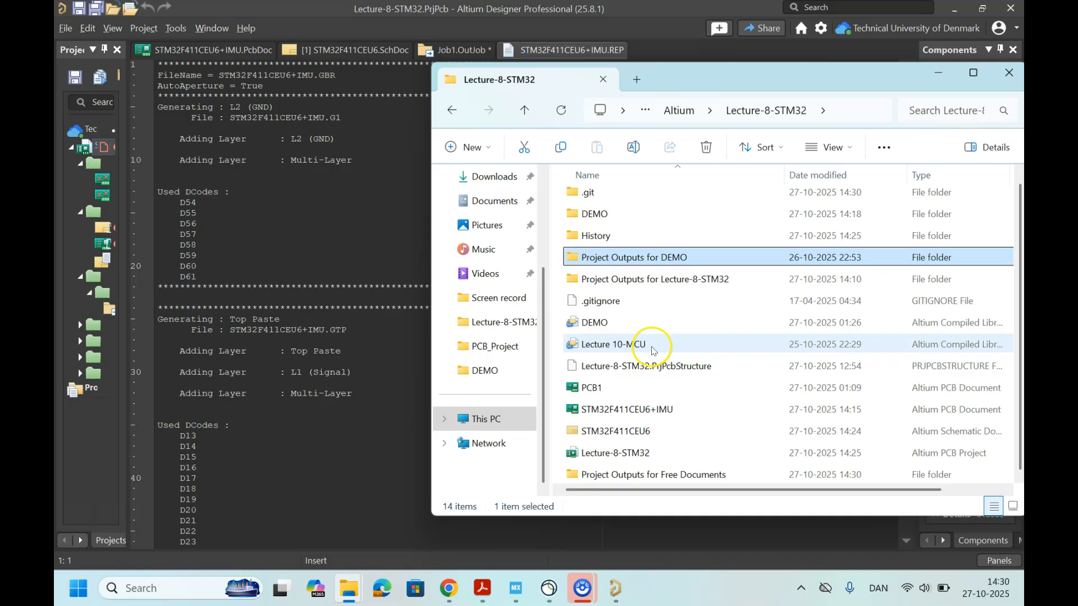
pyautogui.click(675, 476)
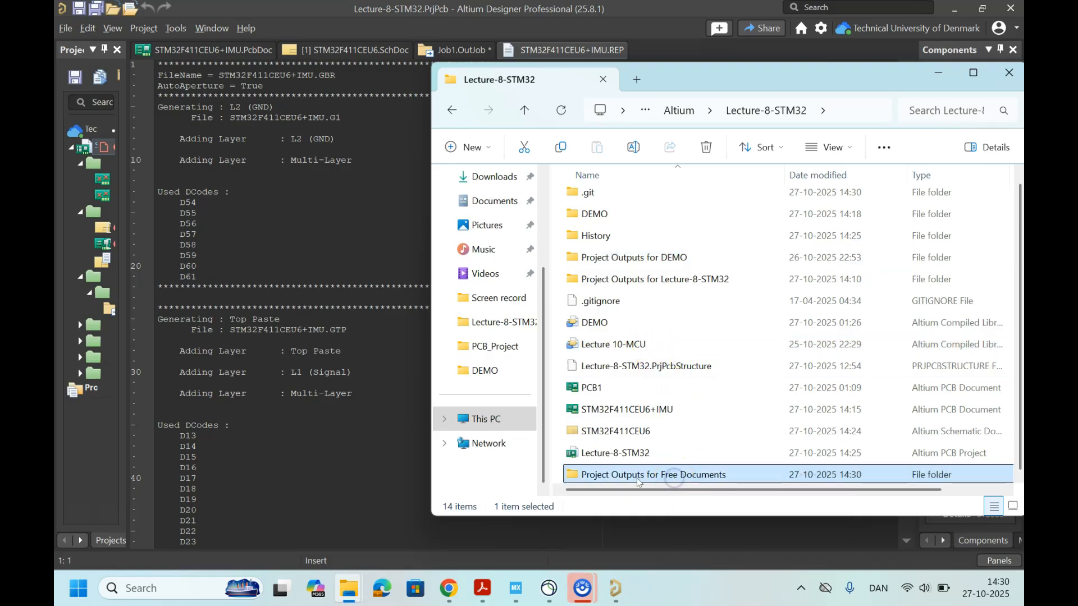
pyautogui.doubleClick(675, 476)
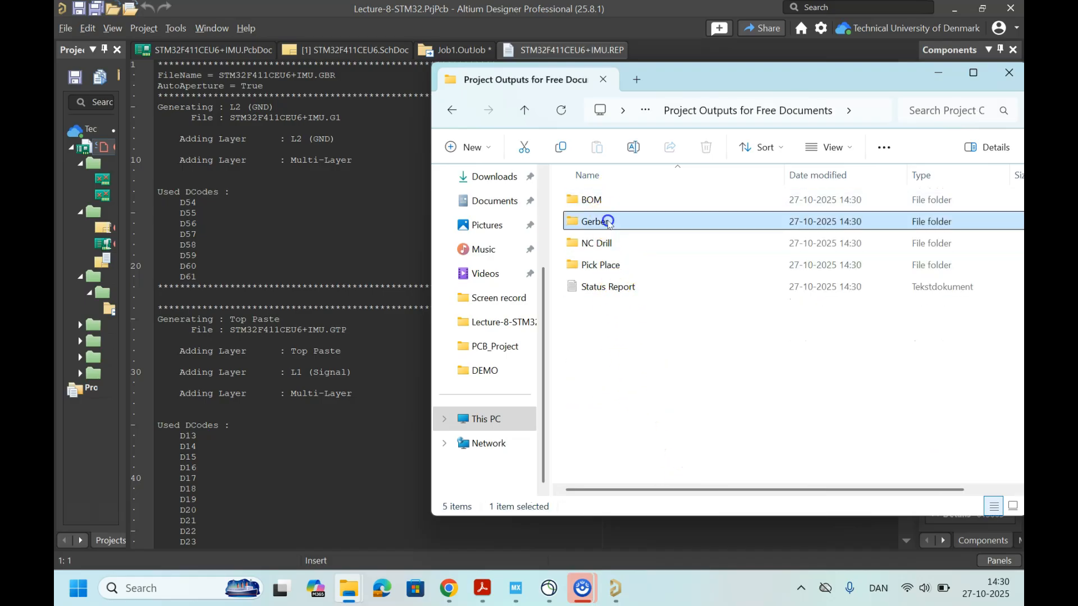
pyautogui.doubleClick(605, 221)
pyautogui.click(530, 112)
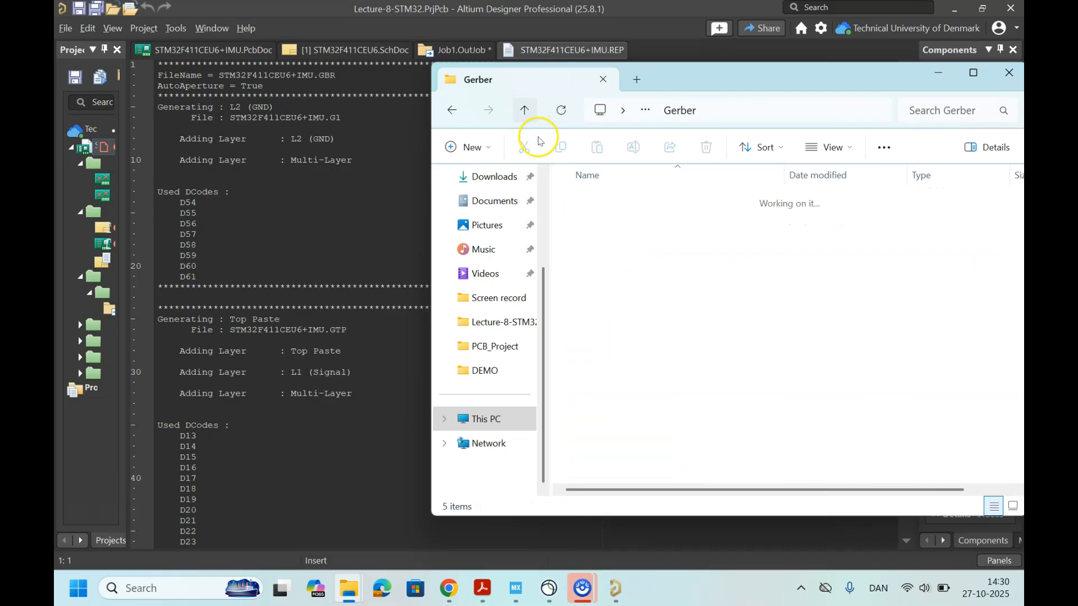
pyautogui.click(525, 111)
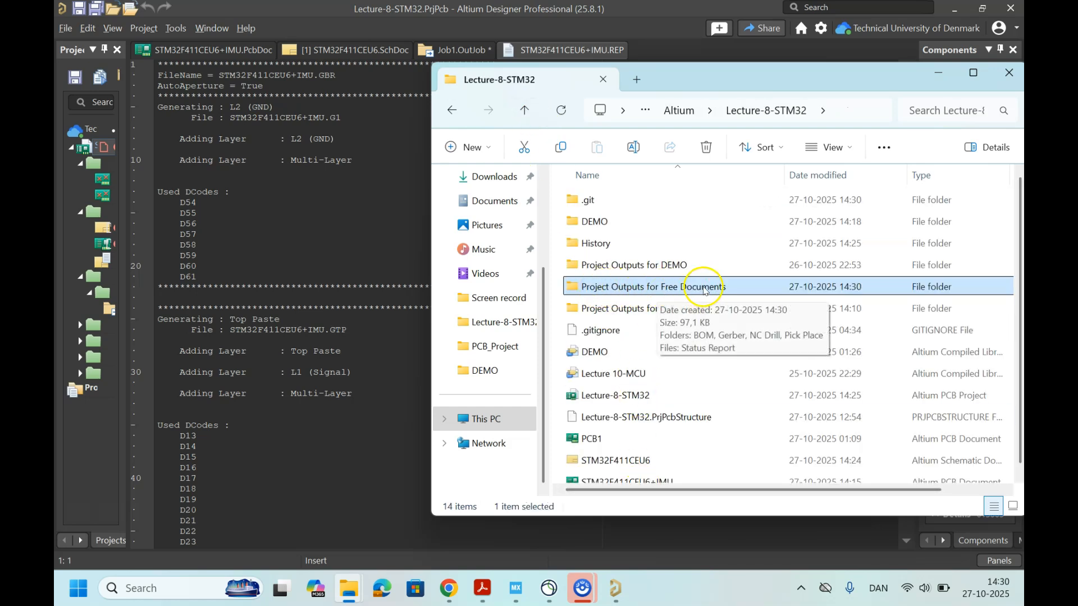
# Step: Delete everything inside Project Outputs for Free Documents and the folder itself, and minimize File Explorer
pyautogui.doubleClick(621, 283)
pyautogui.moveTo(608, 327); pyautogui.dragTo(585, 186)
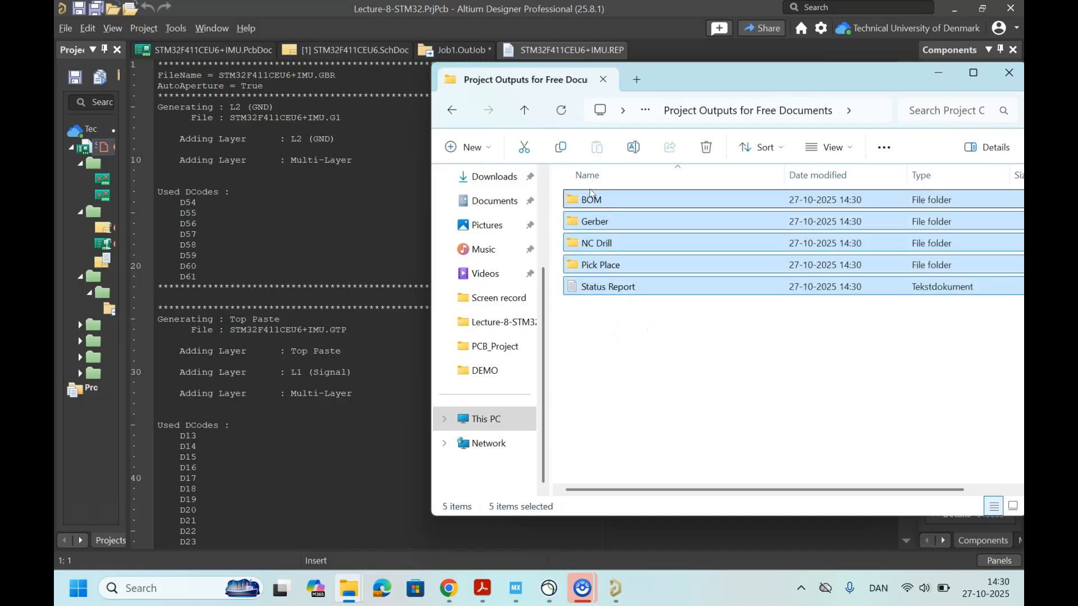
pyautogui.press('Delete')
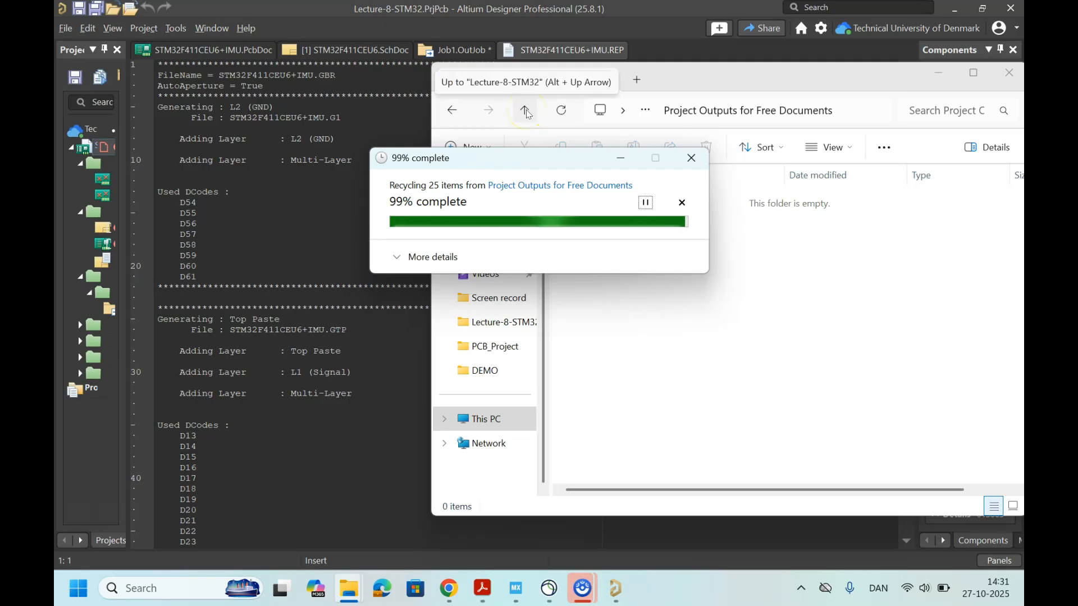
pyautogui.click(526, 110)
pyautogui.click(627, 308)
pyautogui.click(629, 287)
pyautogui.press('Delete')
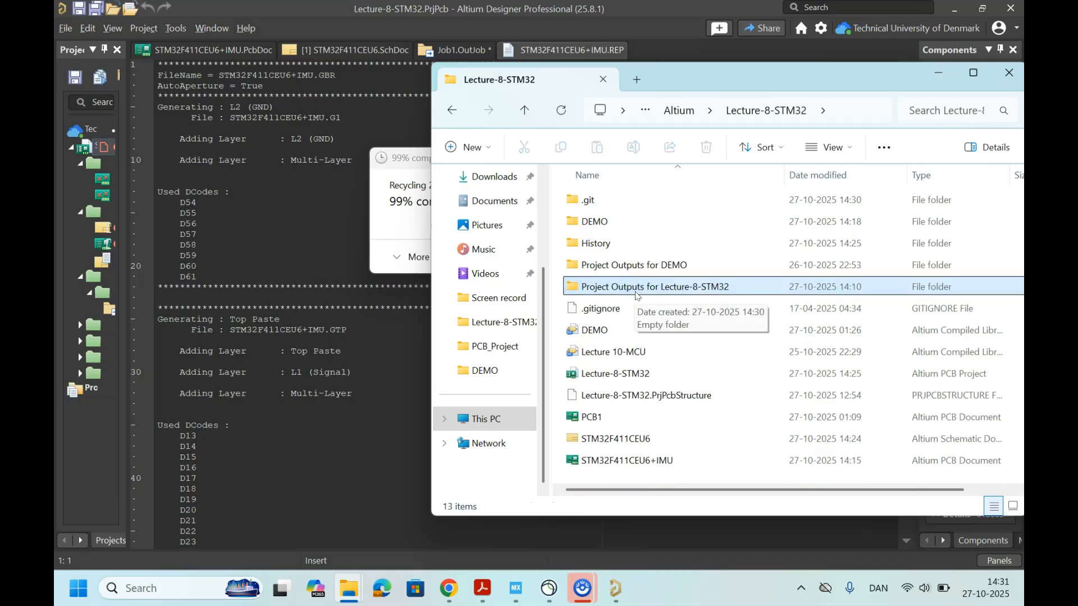
pyautogui.moveTo(712, 79); pyautogui.dragTo(466, 288)
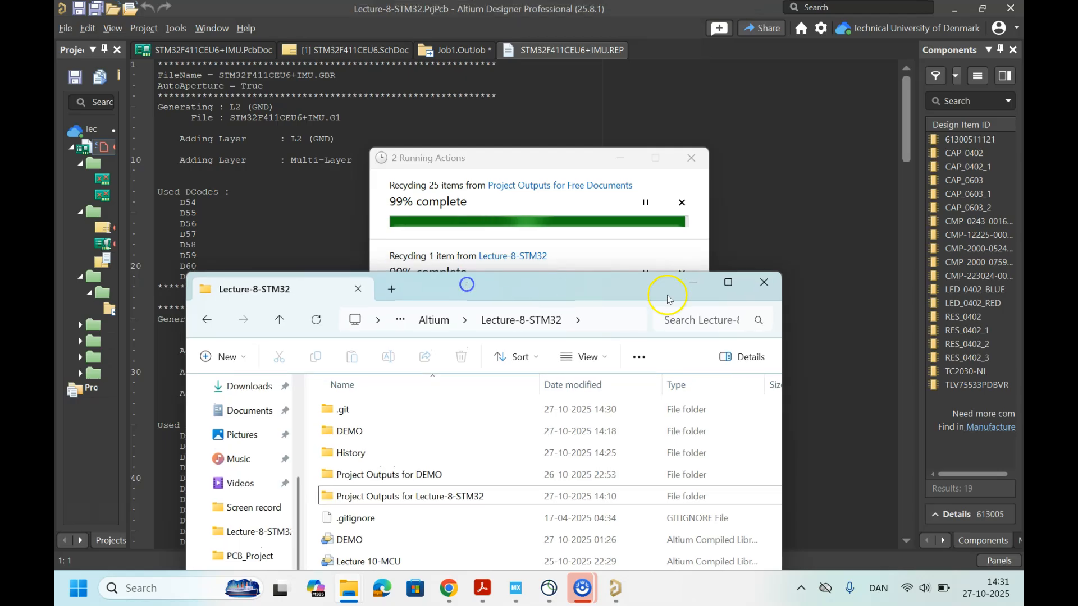
pyautogui.click(694, 283)
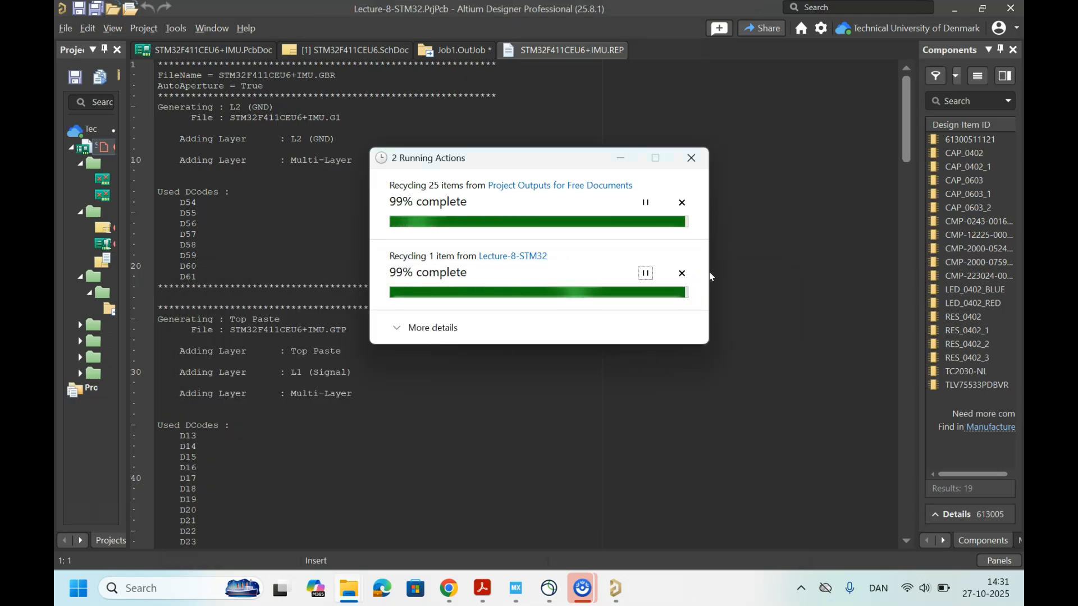
# Step: Close the STM32F411CEU6+IMU.REP report in Altium Designer and generate the Folder Structure content again from Job1.OutJob
pyautogui.rightClick(581, 50)
pyautogui.click(597, 60)
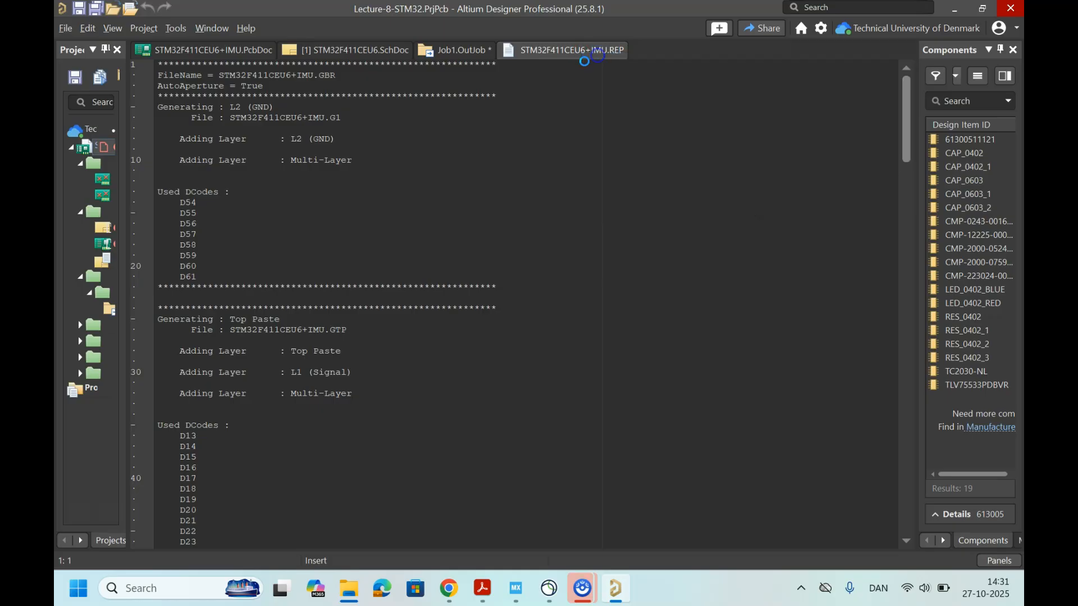
pyautogui.click(457, 49)
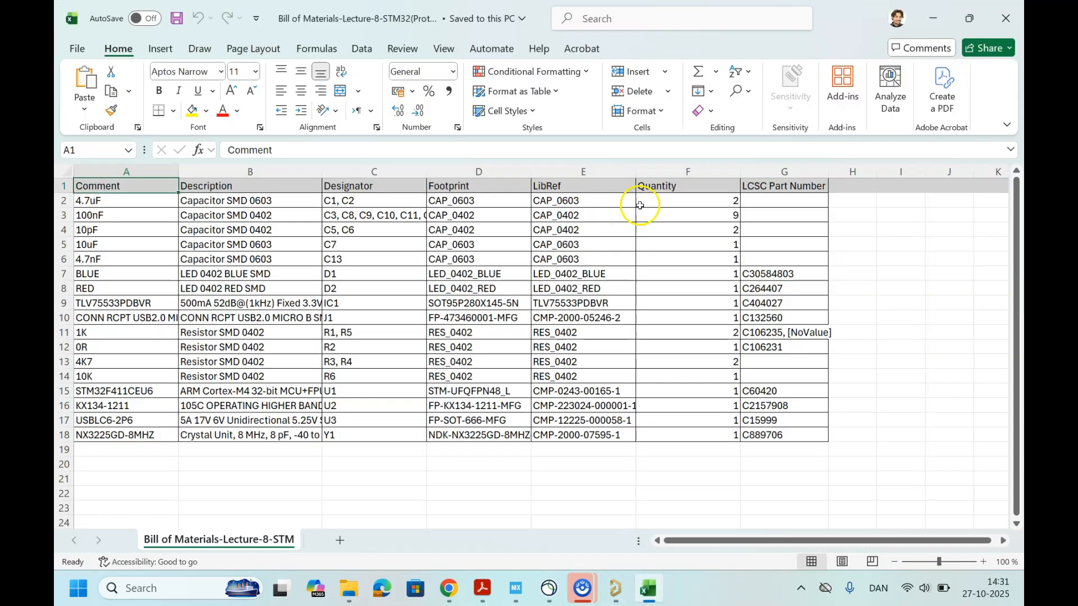
# Step: Close the generated Bill of Materials spreadsheet in Excel and the report documents opened in Altium Designer
pyautogui.click(1017, 12)
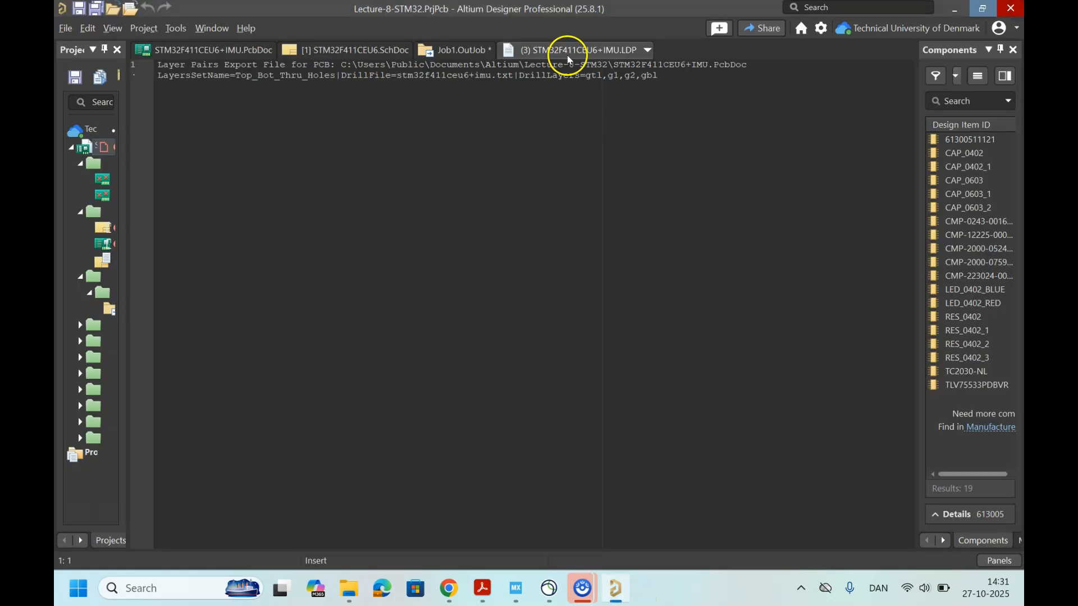
pyautogui.rightClick(568, 58)
pyautogui.click(593, 58)
pyautogui.rightClick(593, 58)
pyautogui.click(603, 62)
pyautogui.rightClick(583, 54)
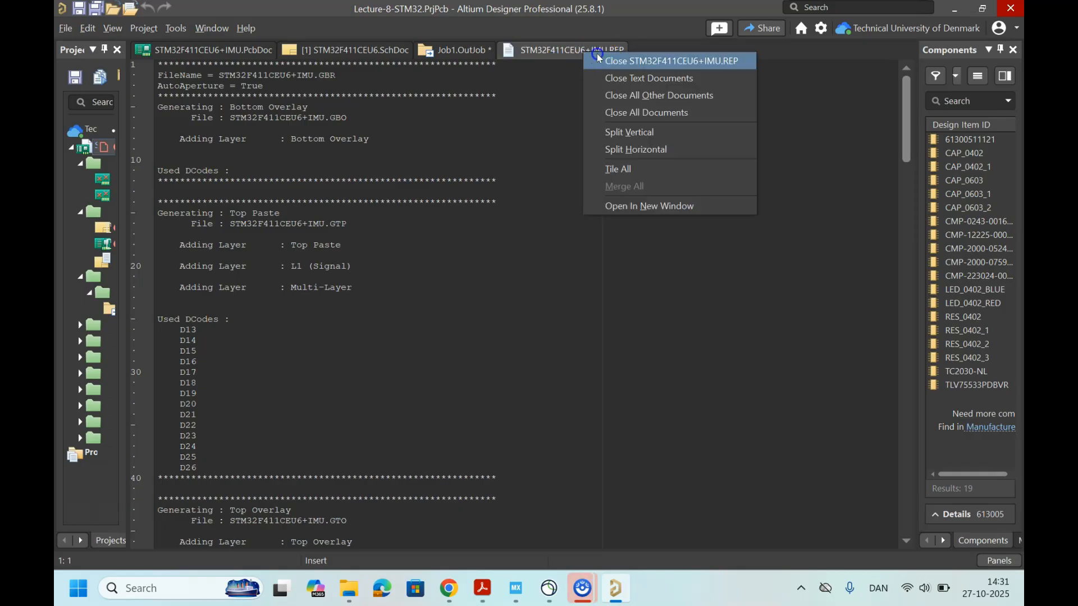
pyautogui.click(629, 60)
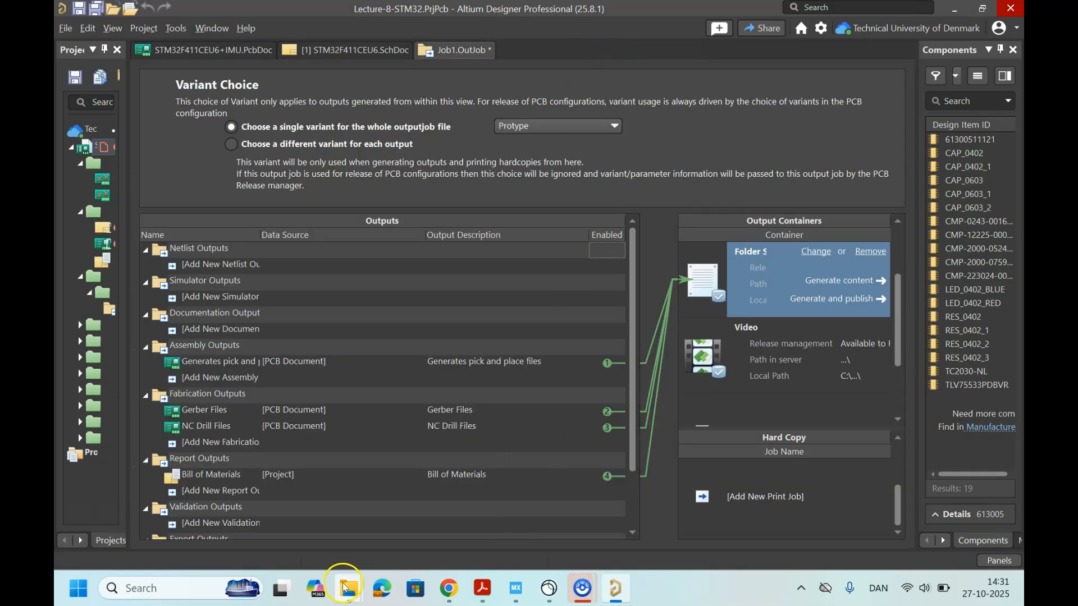
# Step: Check the generated files in the Project Outputs for Lecture-8-STM32 folder in File Explorer
pyautogui.moveTo(349, 588)
pyautogui.click(393, 531)
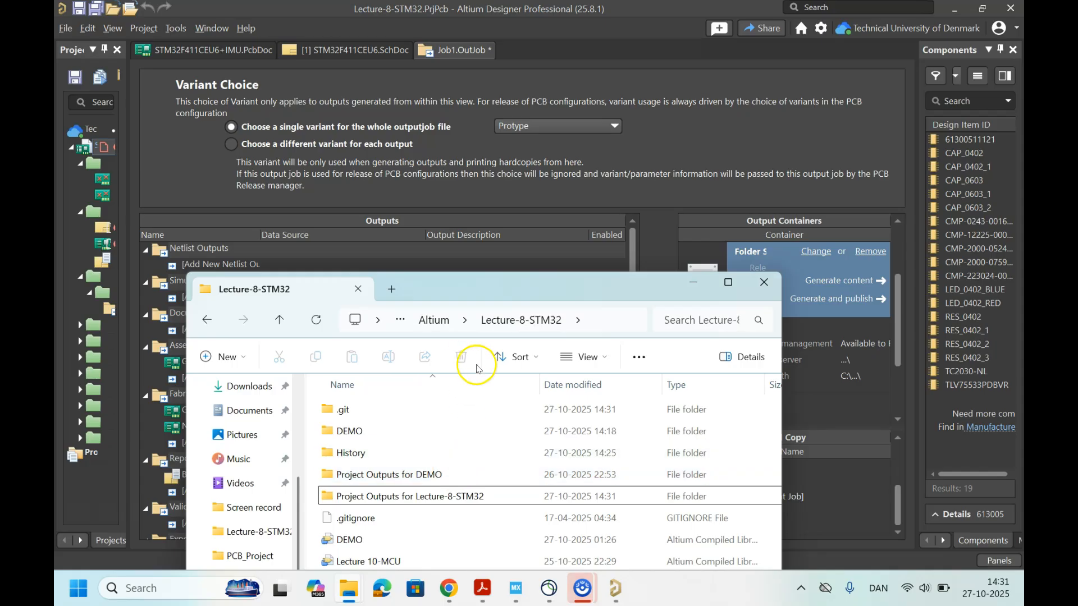
pyautogui.moveTo(506, 291); pyautogui.dragTo(569, 83)
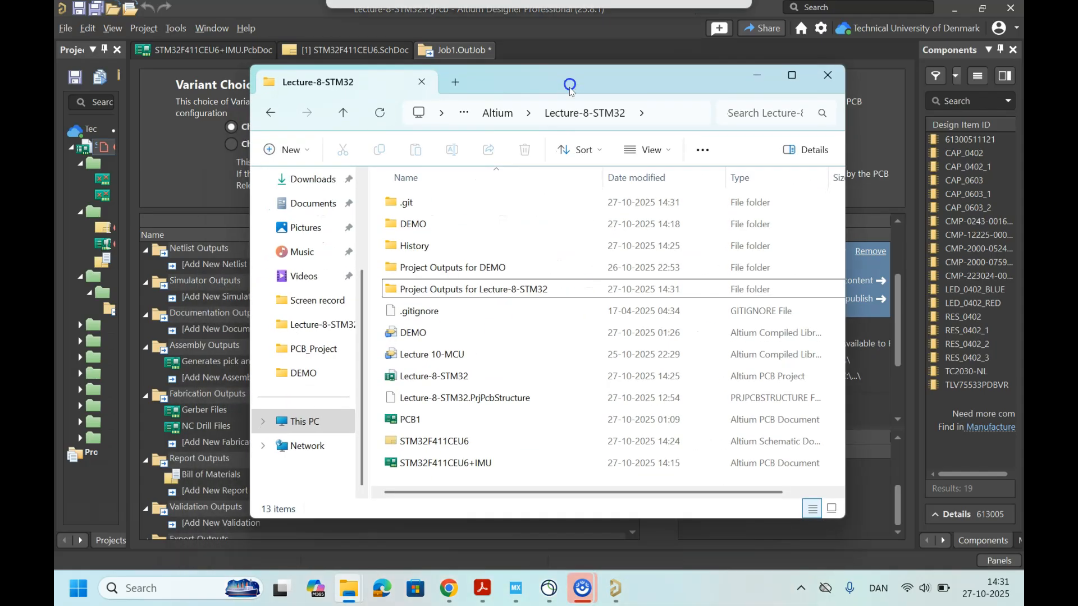
pyautogui.hscroll(2, 490, 321)
pyautogui.hscroll(-2, 490, 322)
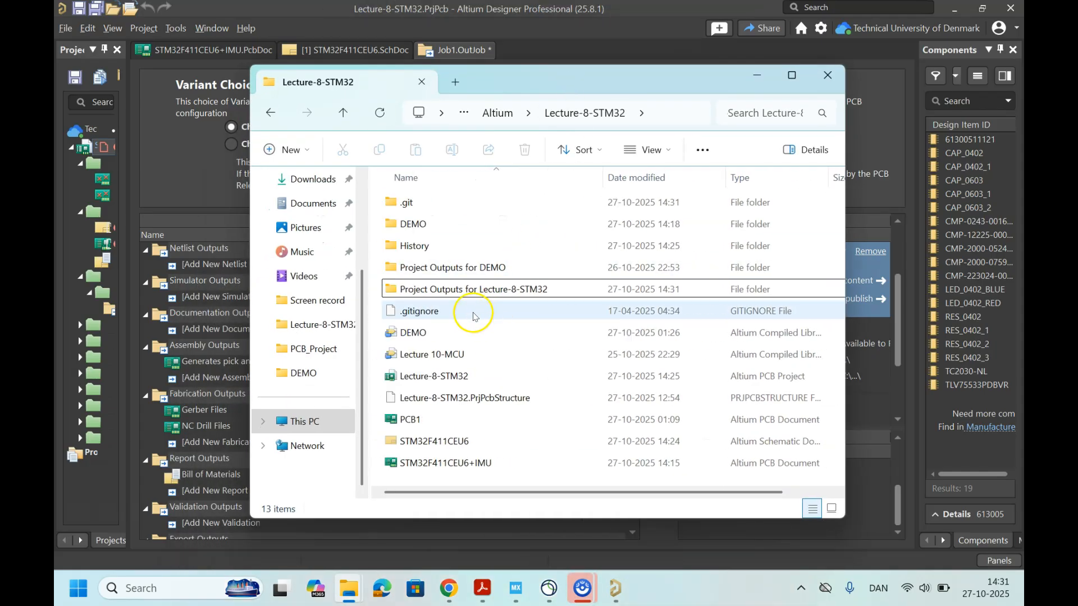
pyautogui.click(463, 291)
pyautogui.doubleClick(463, 290)
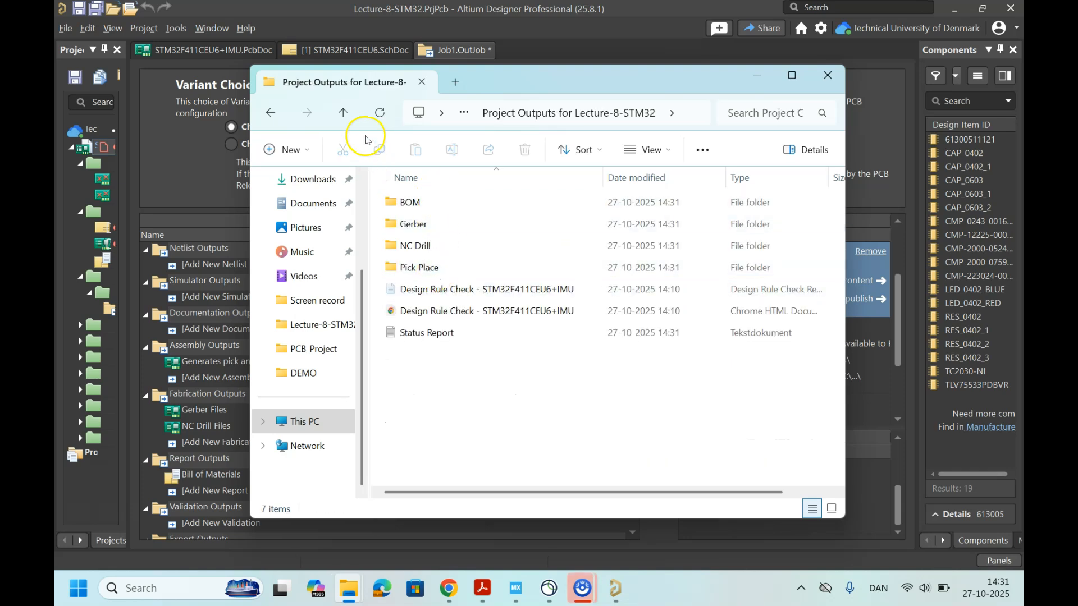
# Step: Copy the Project Outputs for Lecture-8-STM32 folder and close the File Explorer window
pyautogui.click(344, 113)
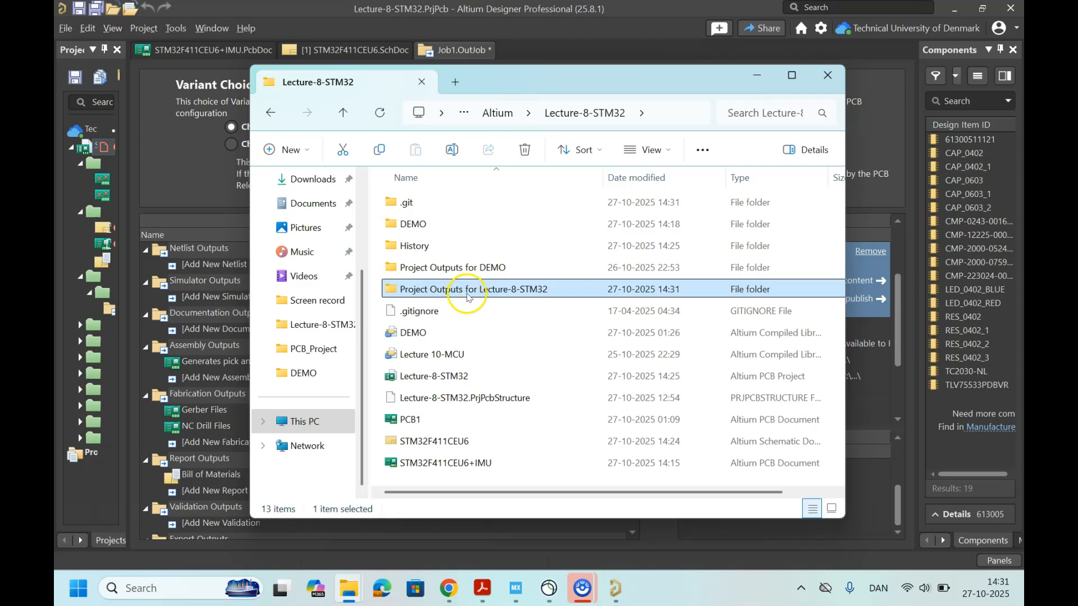
pyautogui.click(474, 309)
pyautogui.click(470, 285)
pyautogui.click(828, 76)
# Step: Uncover the desktop and delete its old Lecture-8 copy and Project Outputs folders
pyautogui.moveTo(478, 11); pyautogui.dragTo(690, 163)
pyautogui.moveTo(250, 35); pyautogui.dragTo(202, 155)
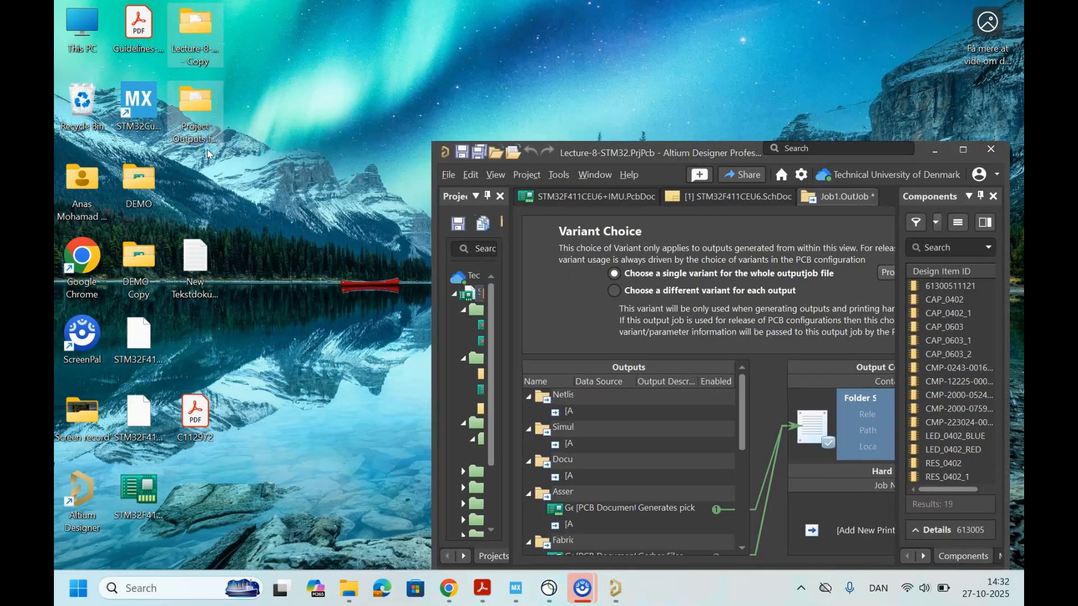
pyautogui.press('Delete')
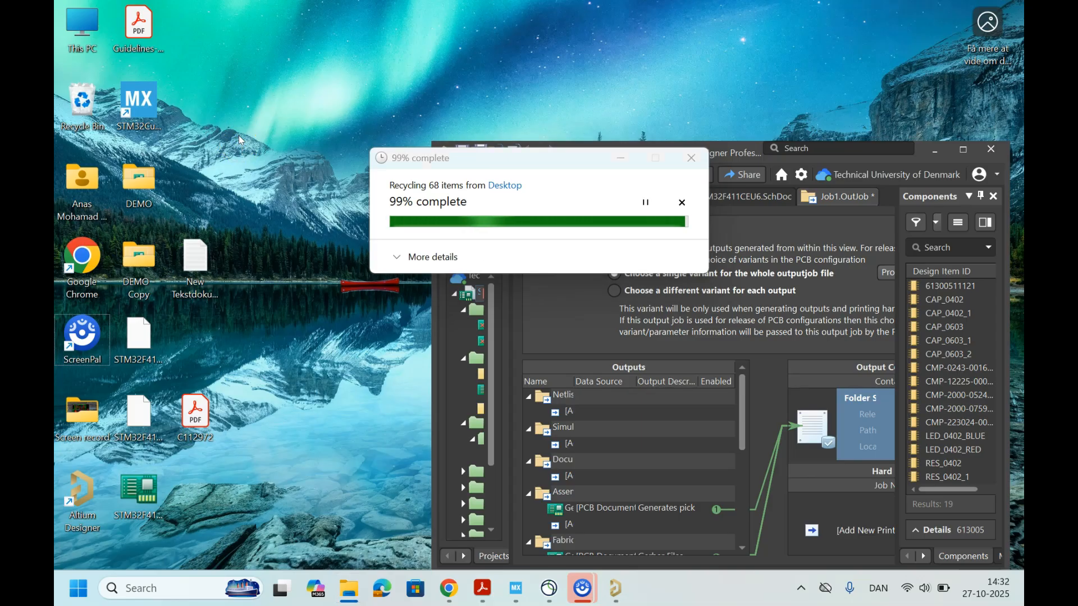
# Step: Paste the copied Project Outputs for Lecture-8-STM32 folder onto the desktop and open it
pyautogui.hotkey('ctrl', 'v')
pyautogui.click(204, 52)
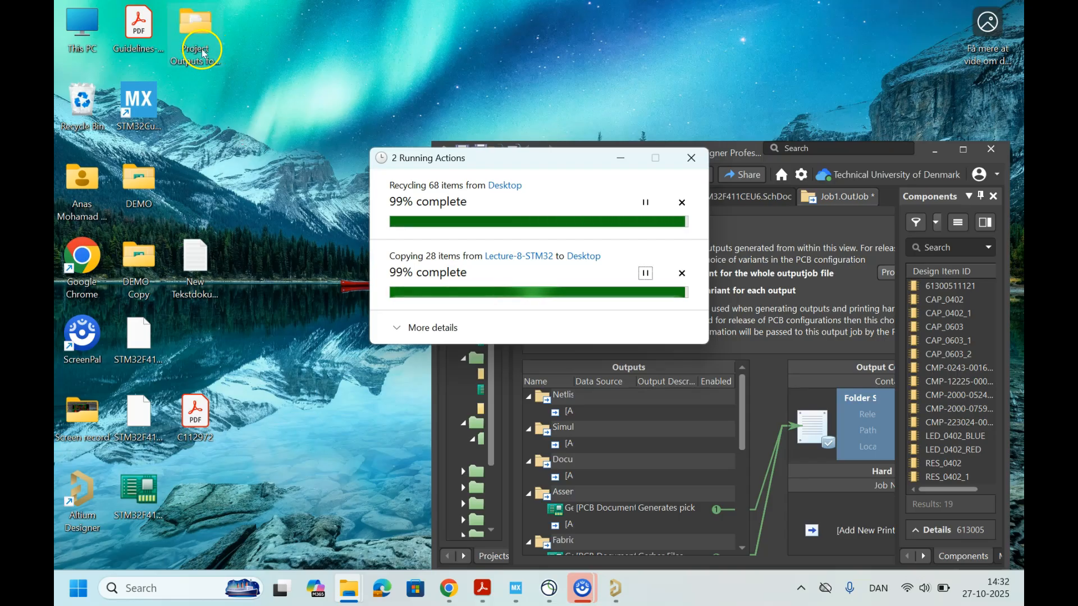
pyautogui.doubleClick(200, 38)
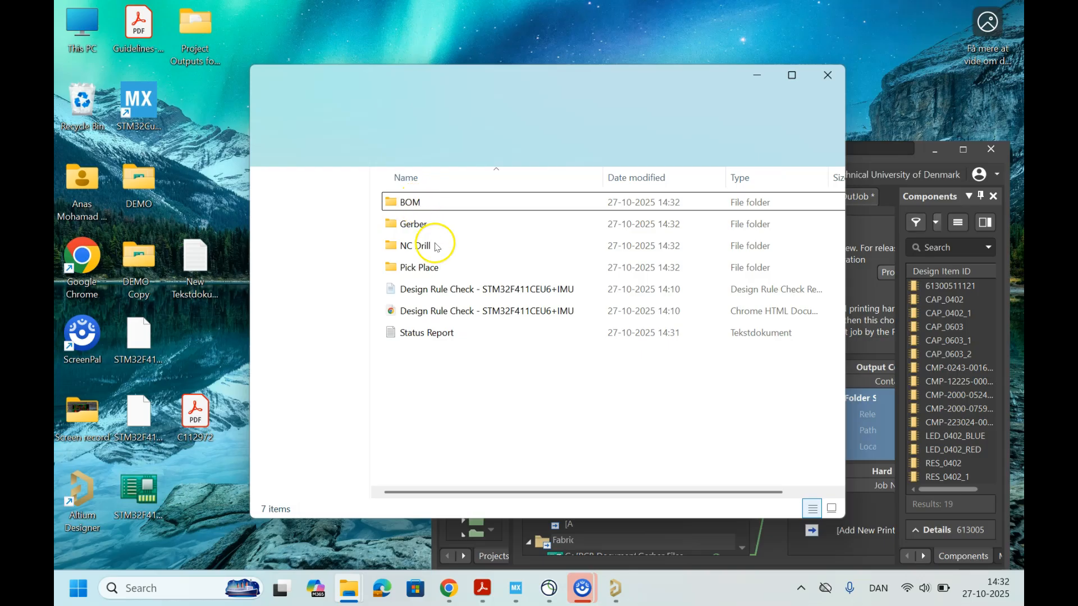
# Step: Look through the BOM and Gerber folders of the project outputs copied to the desktop
pyautogui.click(427, 208)
pyautogui.doubleClick(426, 208)
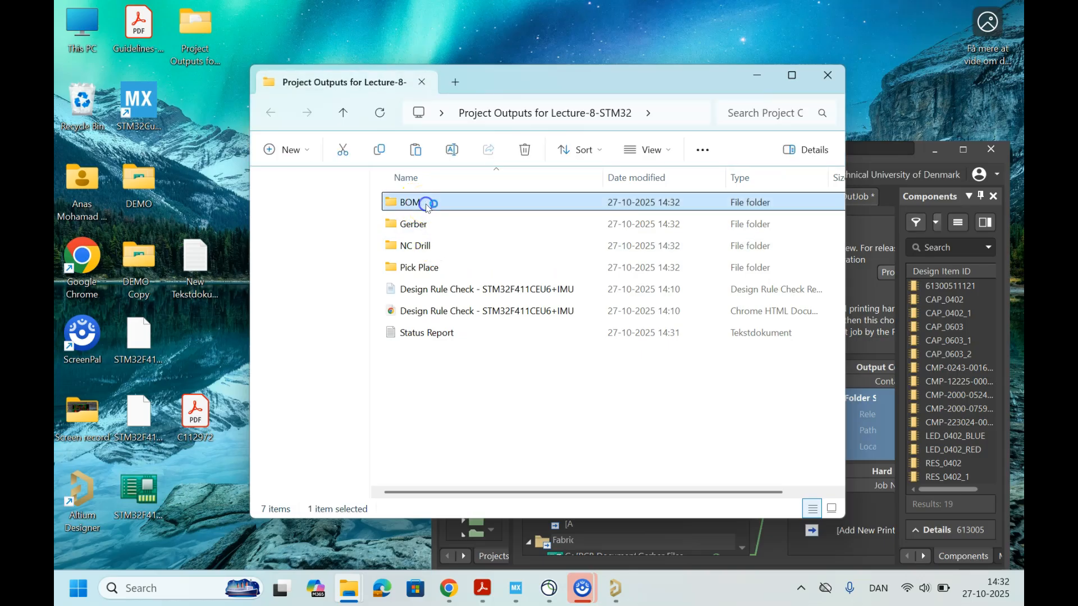
pyautogui.click(351, 127)
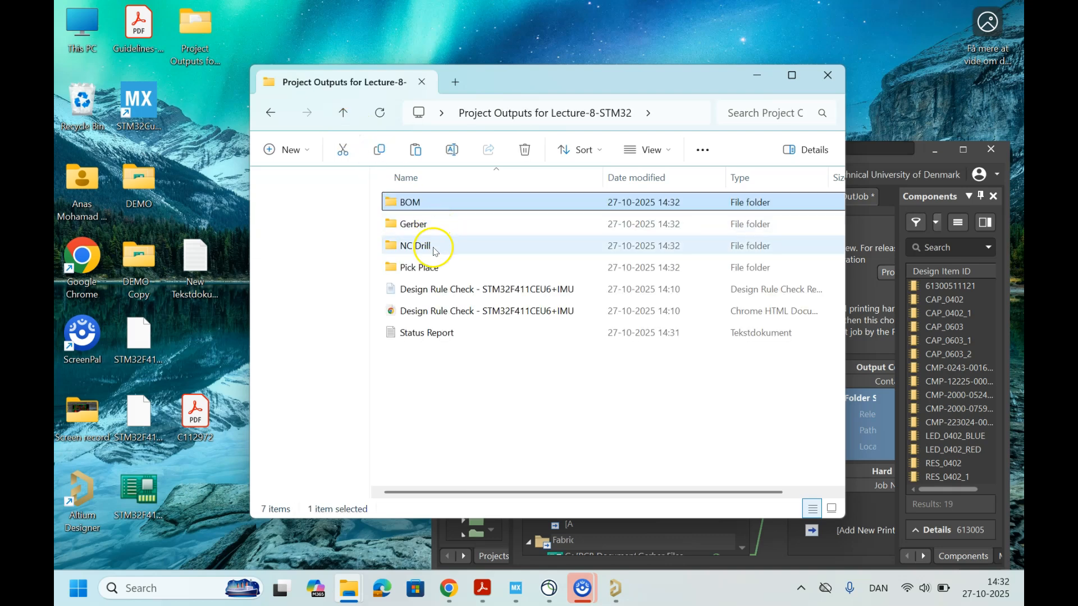
pyautogui.click(432, 224)
pyautogui.doubleClick(432, 224)
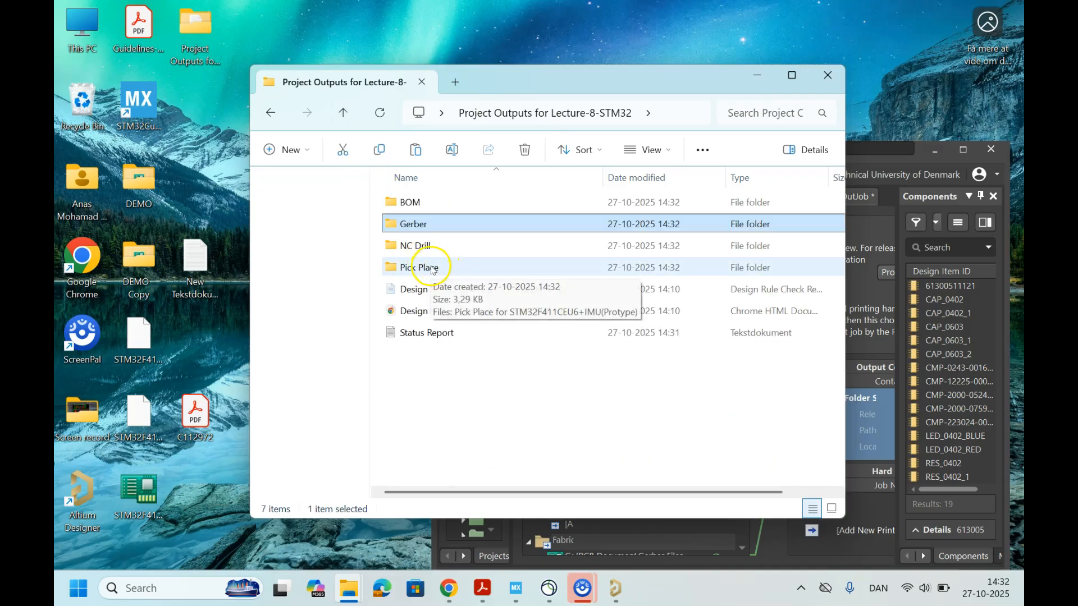
# Step: Transfer all three files from the NC Drill folder into the Gerber folder and go back to the project outputs folder
pyautogui.doubleClick(435, 245)
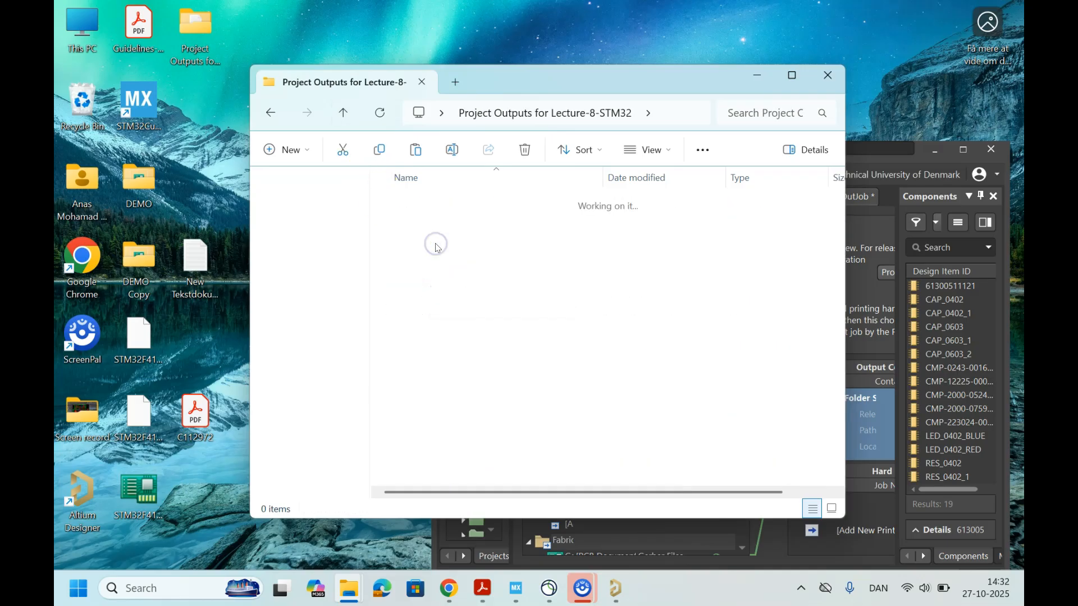
pyautogui.moveTo(434, 280); pyautogui.dragTo(443, 191)
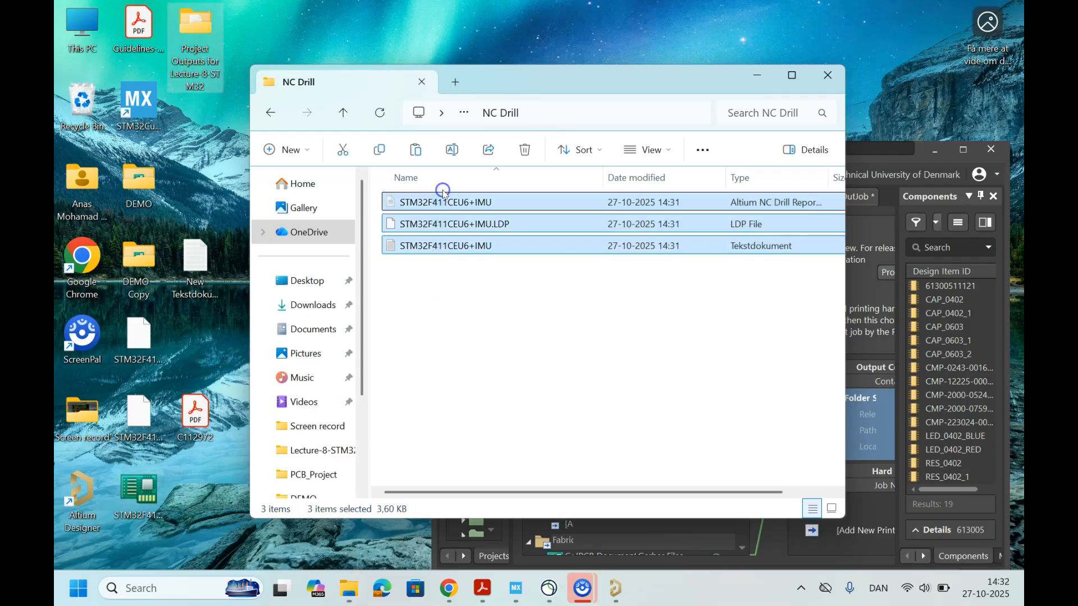
pyautogui.click(344, 113)
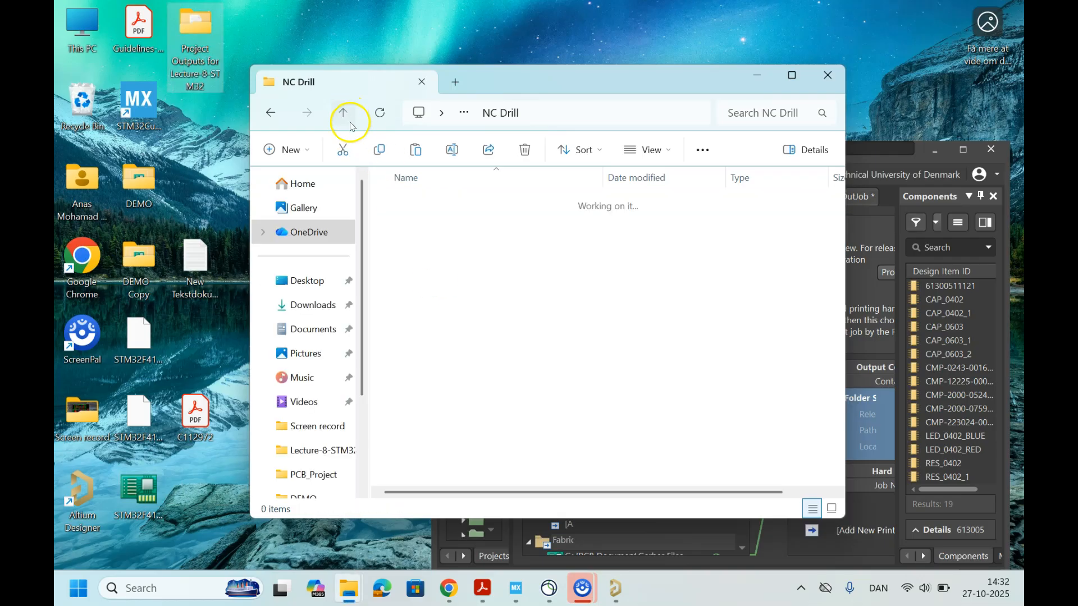
pyautogui.click(423, 228)
pyautogui.doubleClick(423, 228)
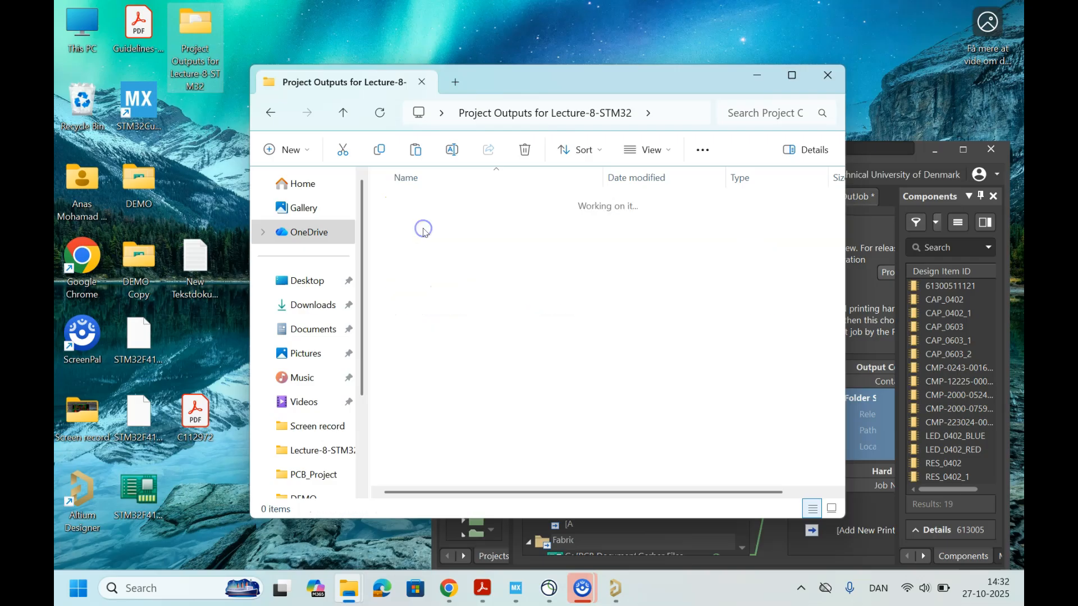
pyautogui.click(565, 260)
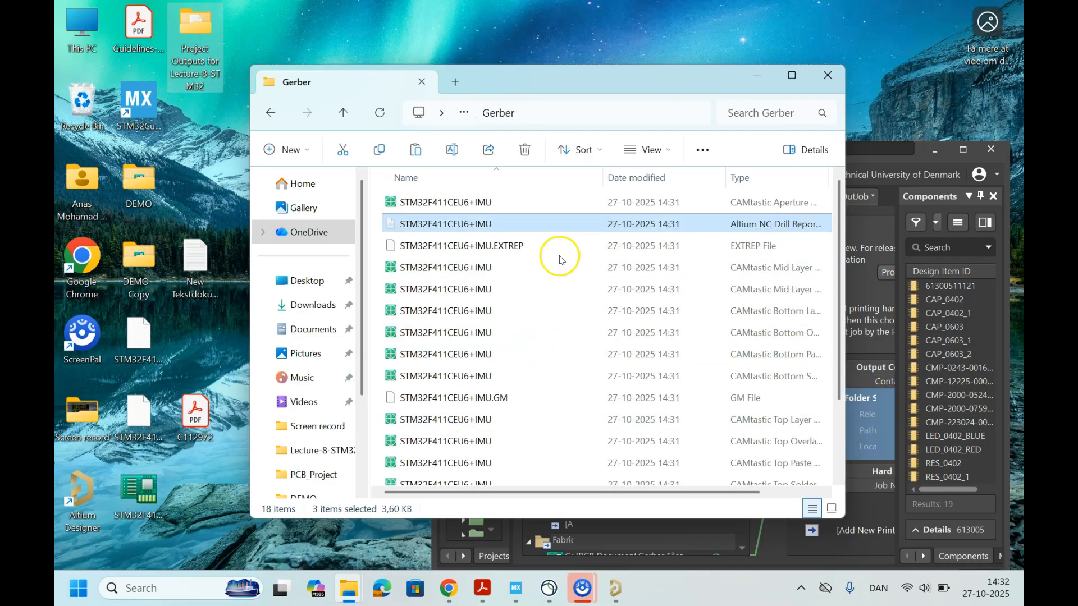
pyautogui.click(351, 114)
pyautogui.click(342, 114)
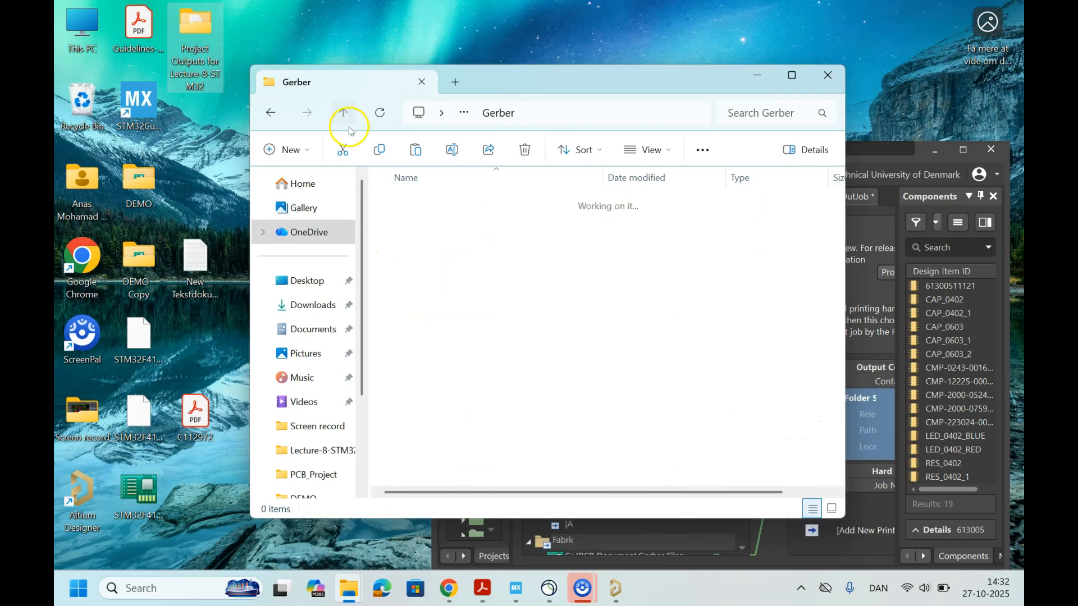
# Step: Compress the Gerber folder into a ZIP file in the project outputs folder, keeping the name Gerber
pyautogui.rightClick(416, 229)
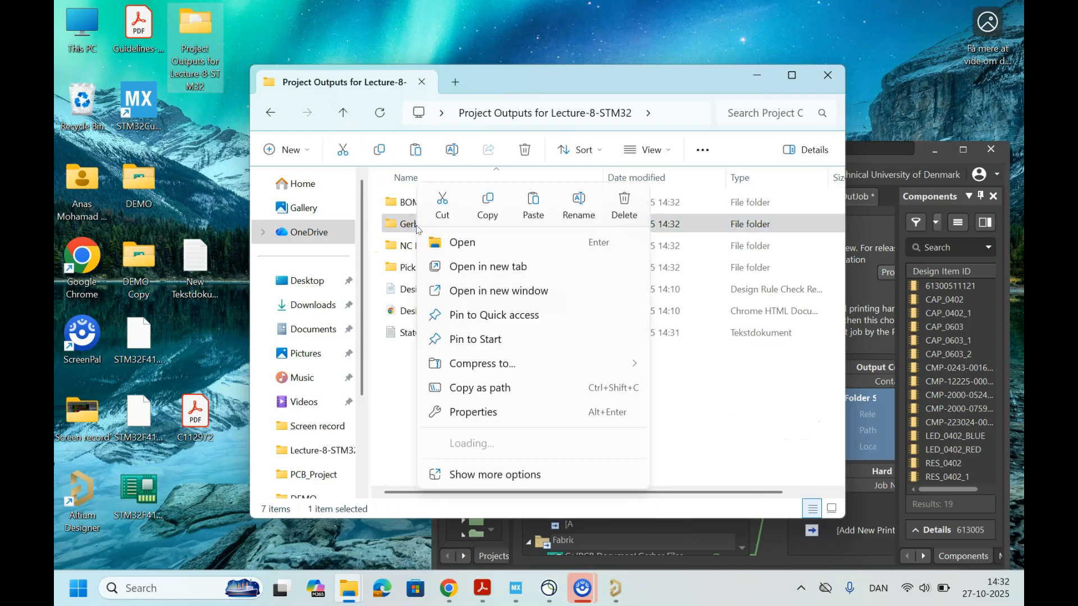
pyautogui.moveTo(527, 371)
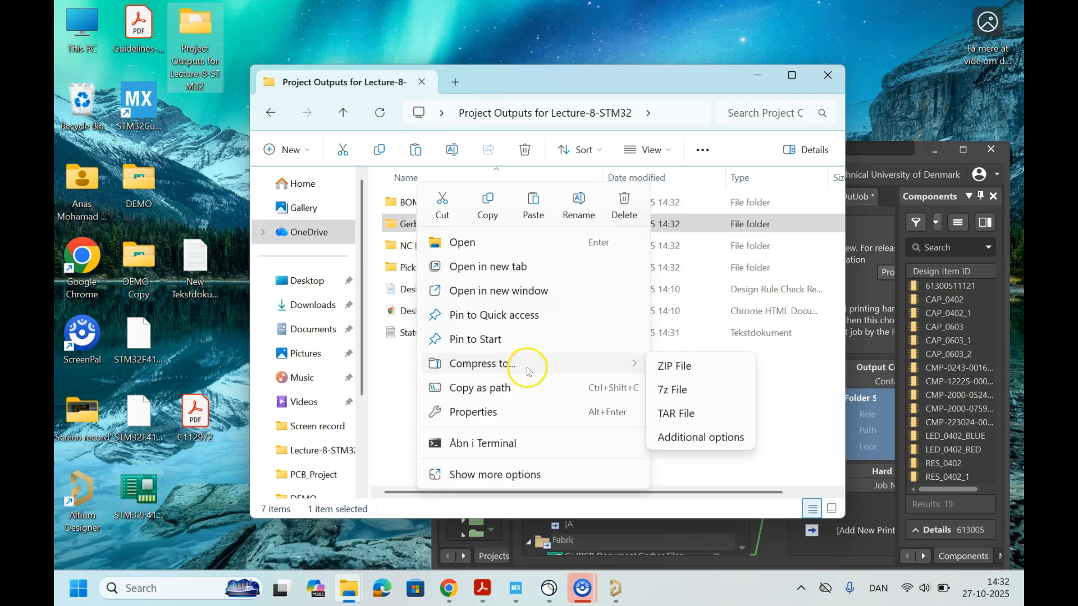
pyautogui.click(700, 367)
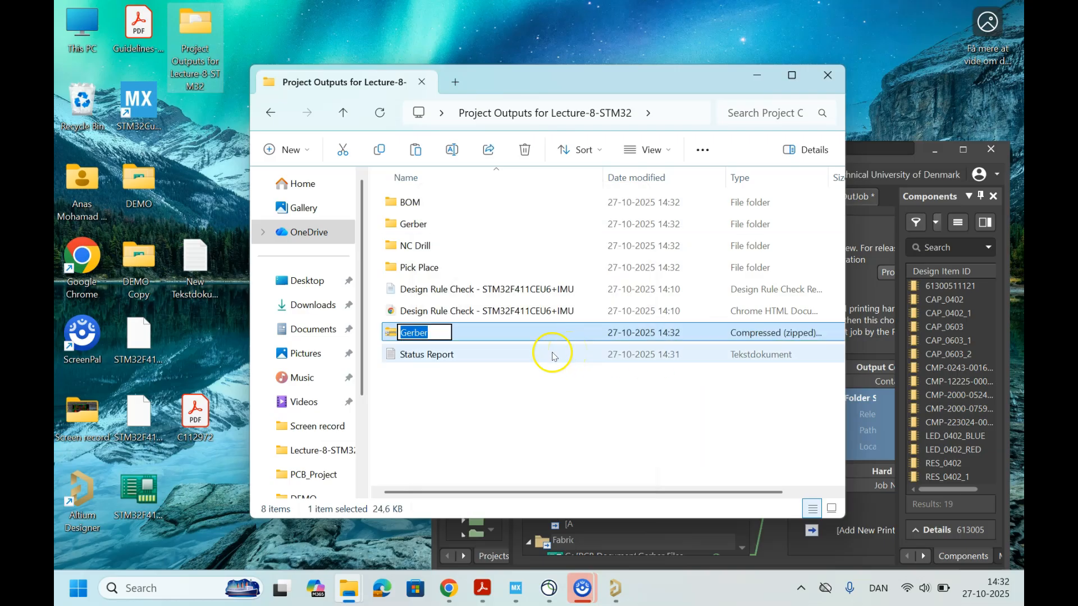
pyautogui.click(459, 390)
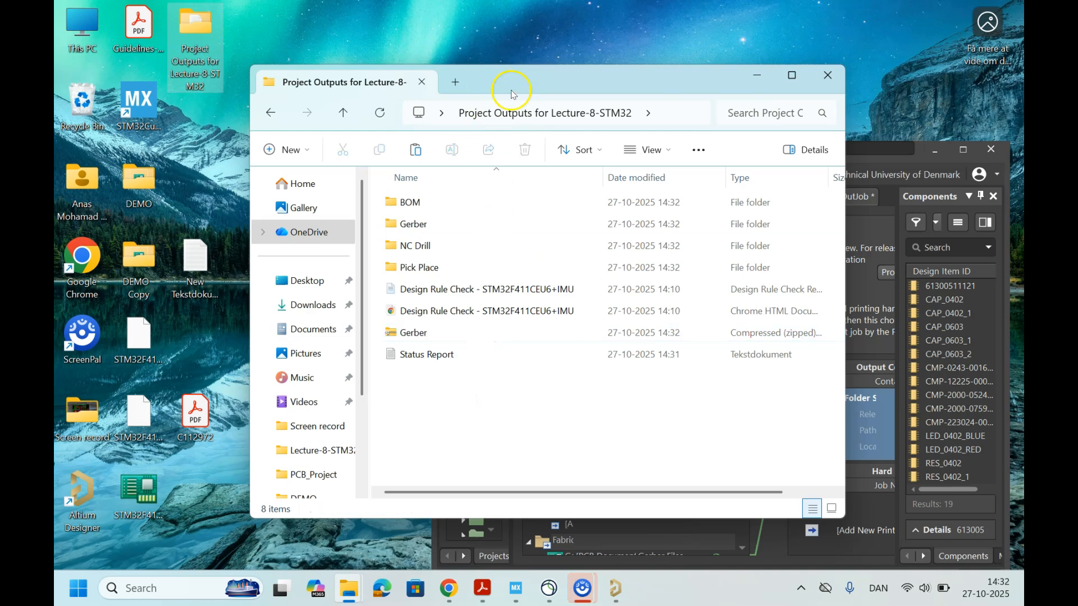
# Step: Switch to the JLCPCB site in Chrome, place its window beside the project outputs folder and dismiss the notification request
pyautogui.moveTo(501, 81); pyautogui.dragTo(242, 107)
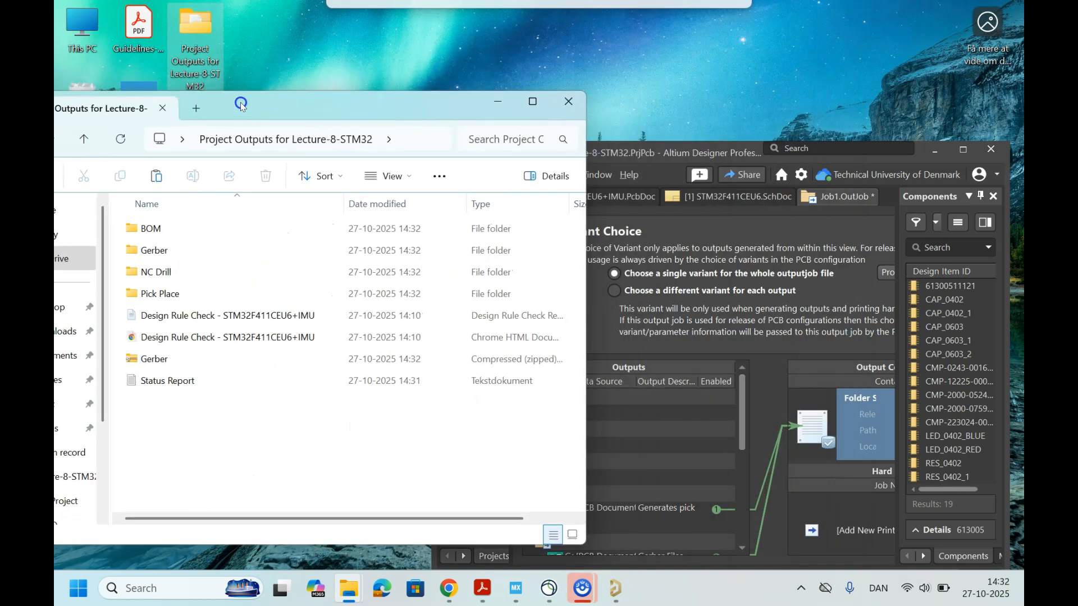
pyautogui.click(448, 589)
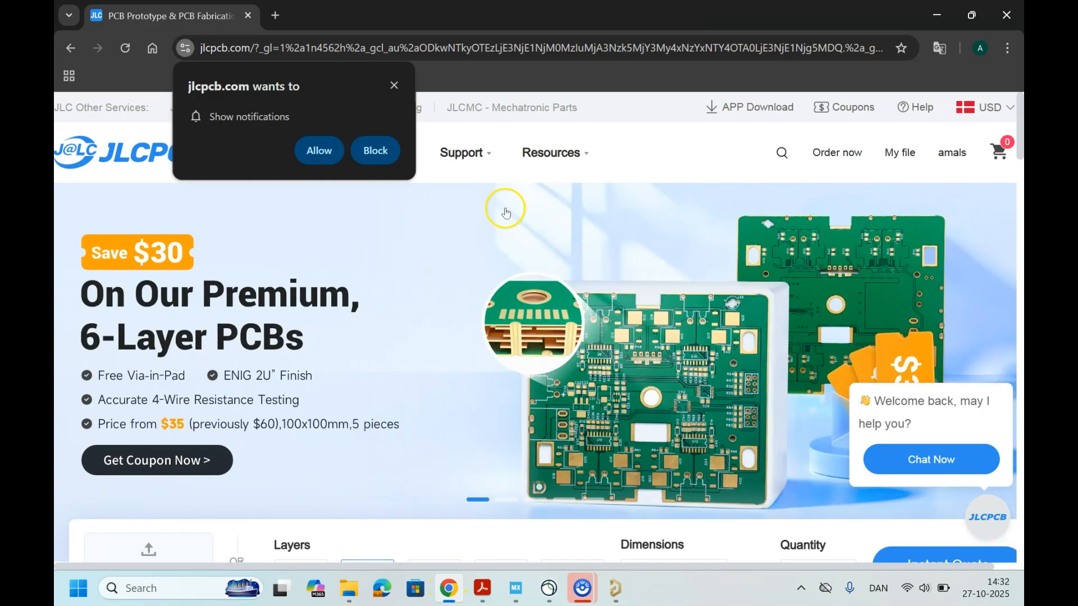
pyautogui.moveTo(488, 8); pyautogui.dragTo(764, 66)
pyautogui.click(710, 127)
# Step: Start an instant quote from the JLCPCB home page with the default board options
pyautogui.scroll(-4, 703, 296)
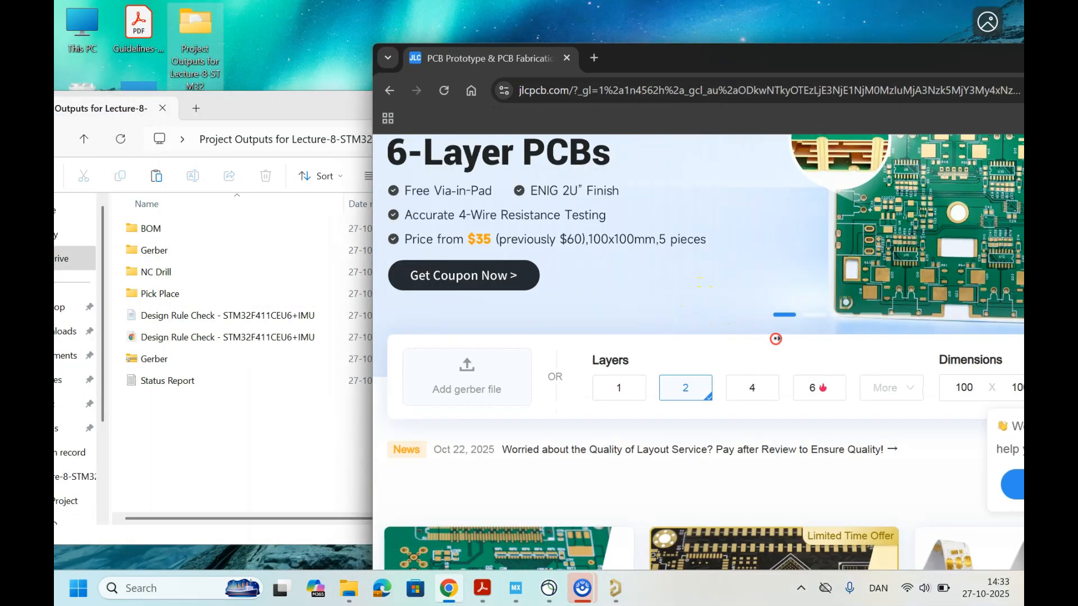
pyautogui.hscroll(3, 874, 335)
pyautogui.moveTo(663, 59); pyautogui.dragTo(431, 21)
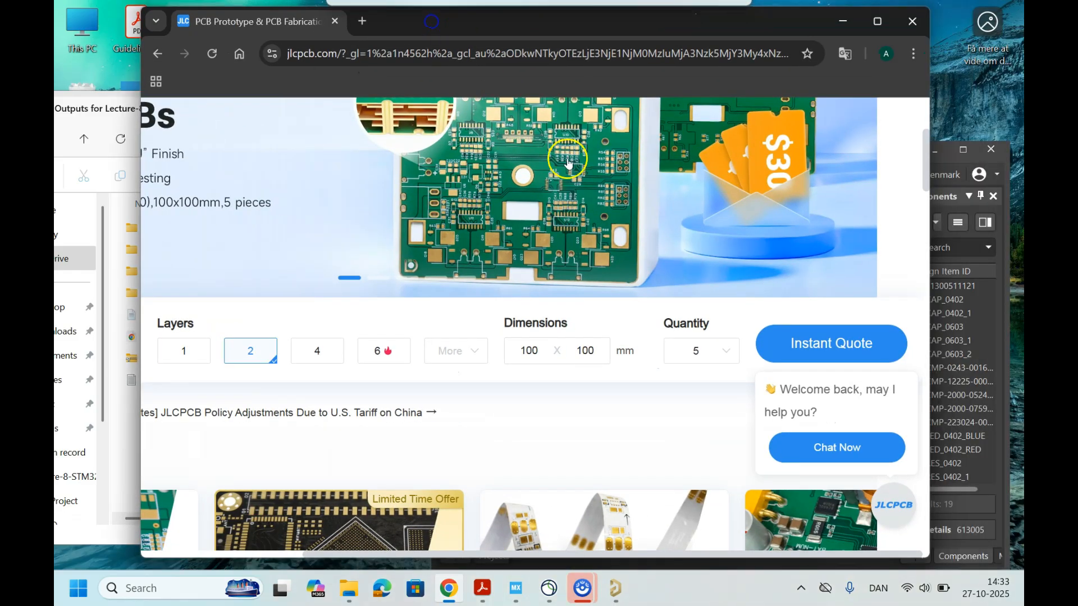
pyautogui.click(841, 347)
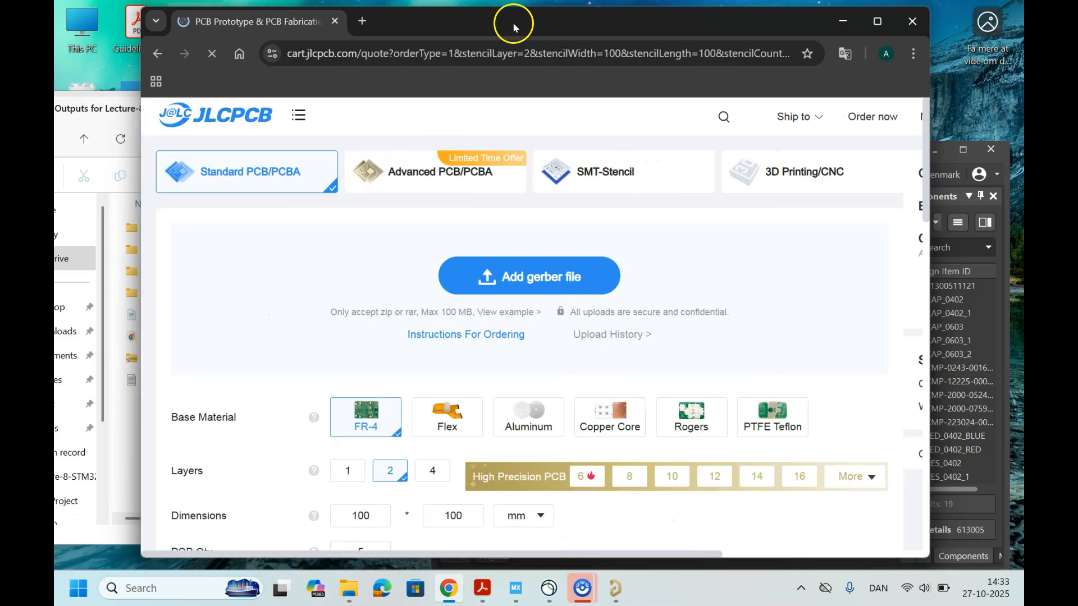
# Step: Upload the zipped Gerber file to the Standard PCB/PCBA quote and maximize the browser window
pyautogui.moveTo(514, 22); pyautogui.dragTo(642, 77)
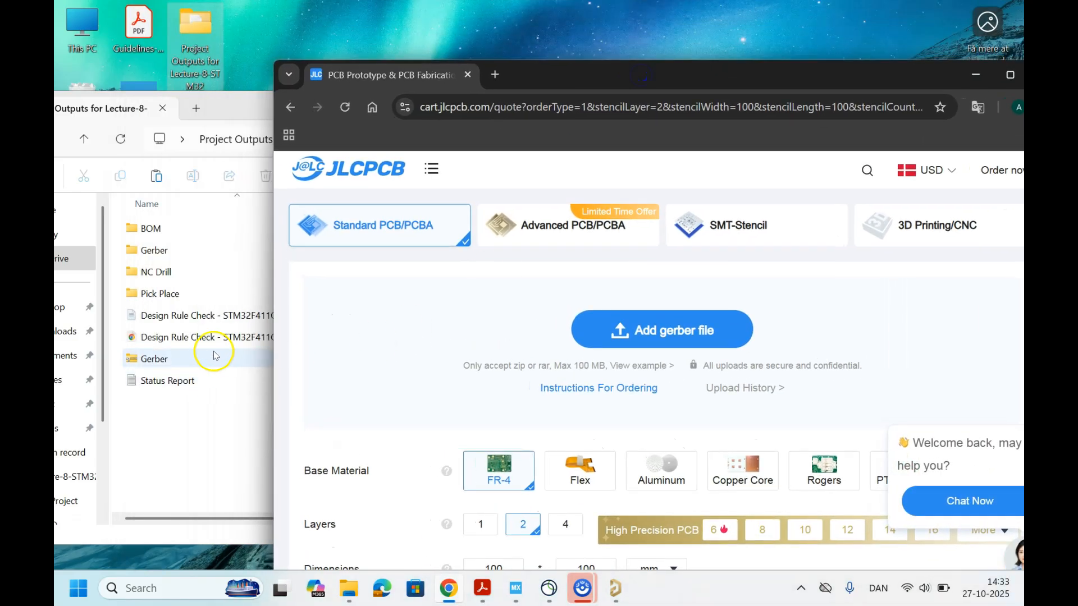
pyautogui.moveTo(156, 364); pyautogui.dragTo(627, 324)
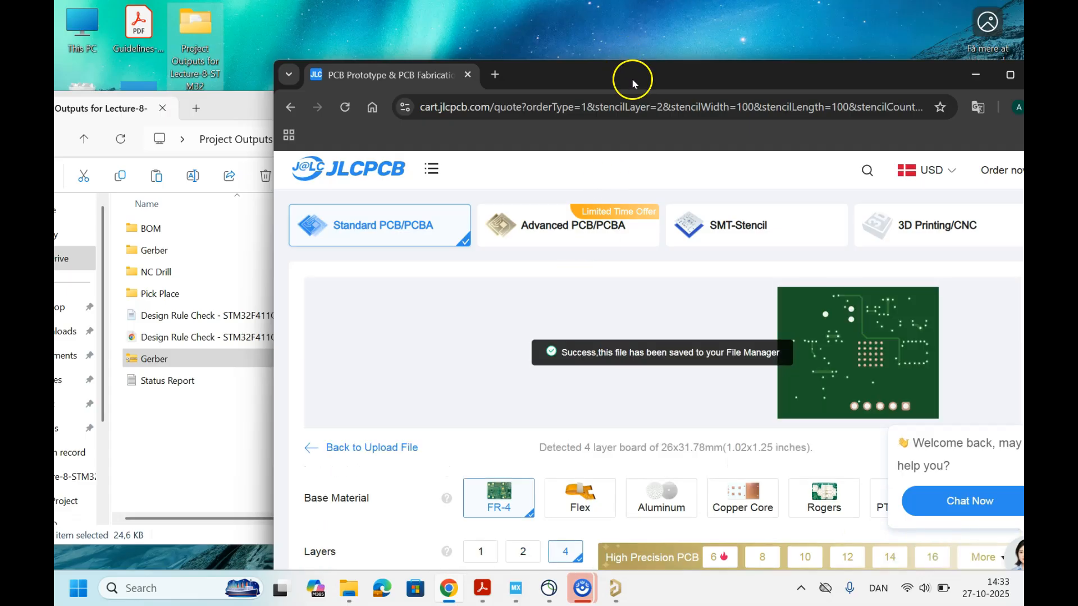
pyautogui.moveTo(632, 75); pyautogui.dragTo(668, 59)
pyautogui.scroll(-3, 611, 247)
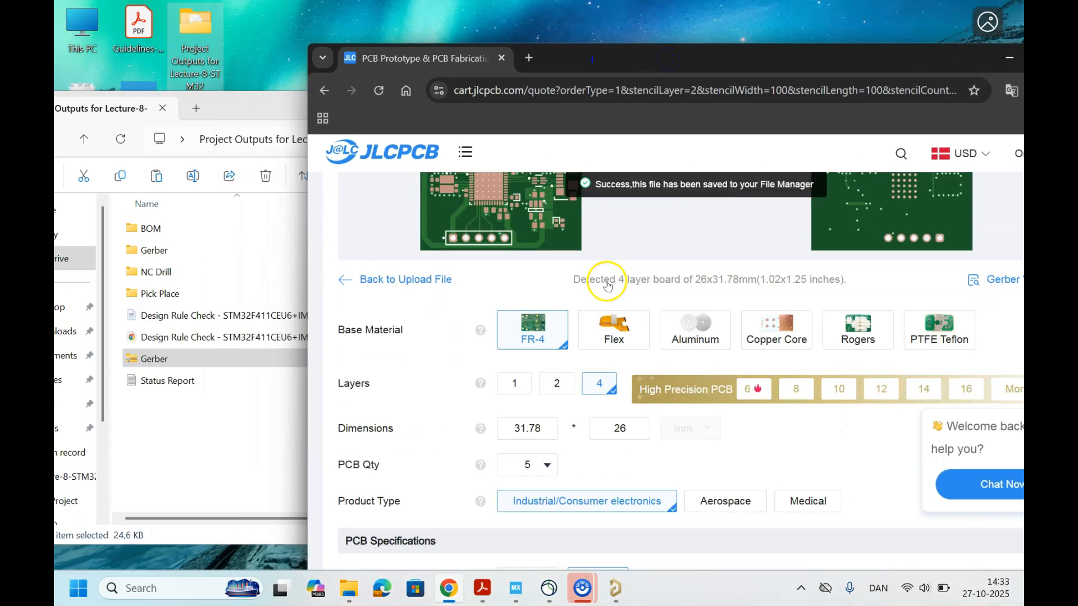
pyautogui.doubleClick(651, 58)
# Step: Dismiss the chat prompt and review the board preview, PCB specifications and high-spec options of the quote
pyautogui.scroll(-3, 474, 292)
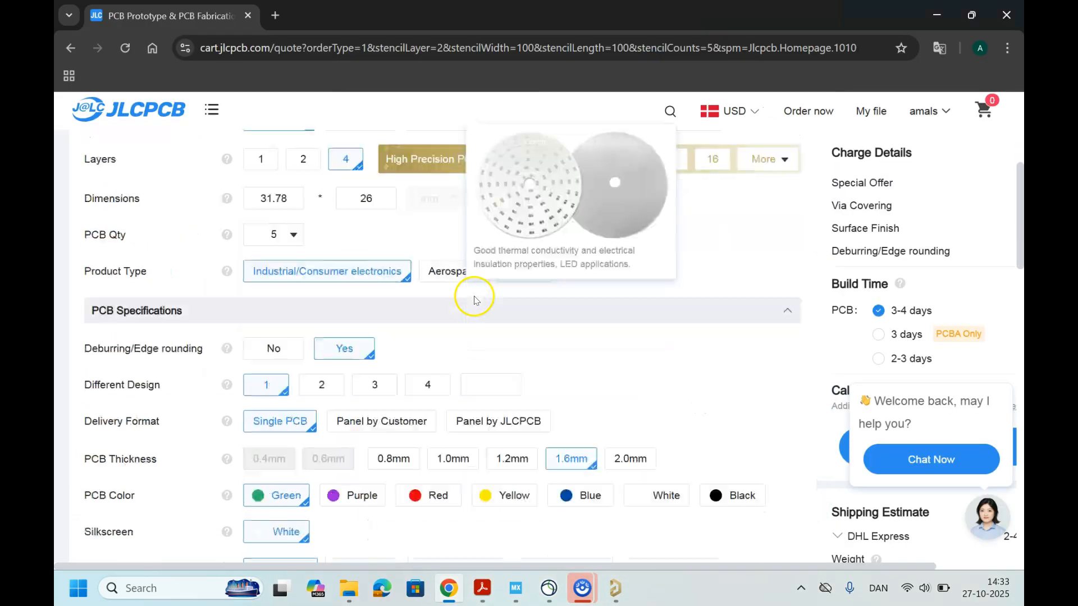
pyautogui.scroll(2, 441, 292)
pyautogui.scroll(3, 290, 306)
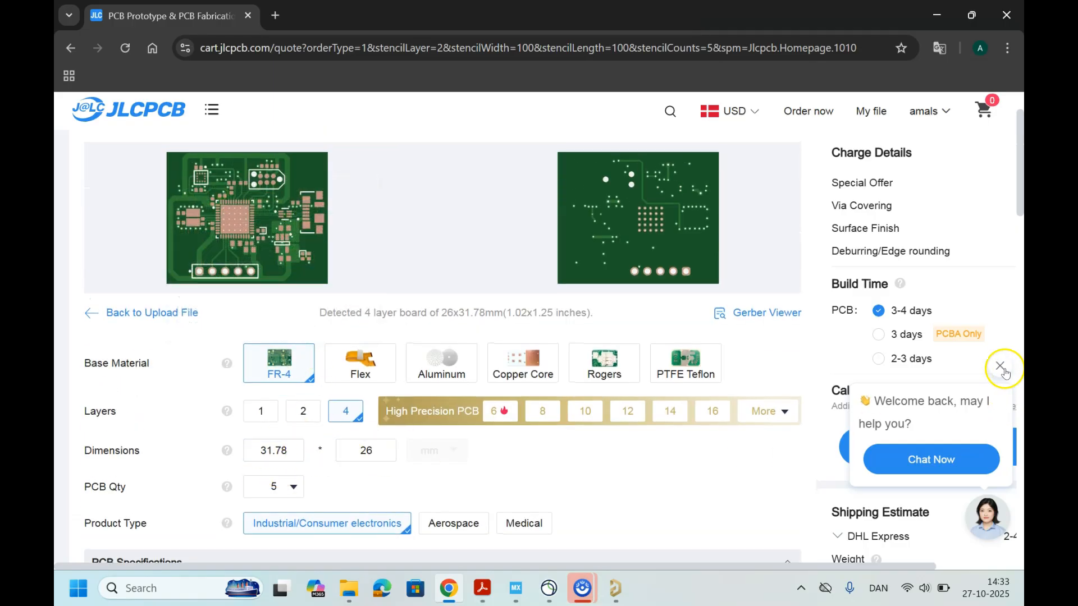
pyautogui.click(1000, 366)
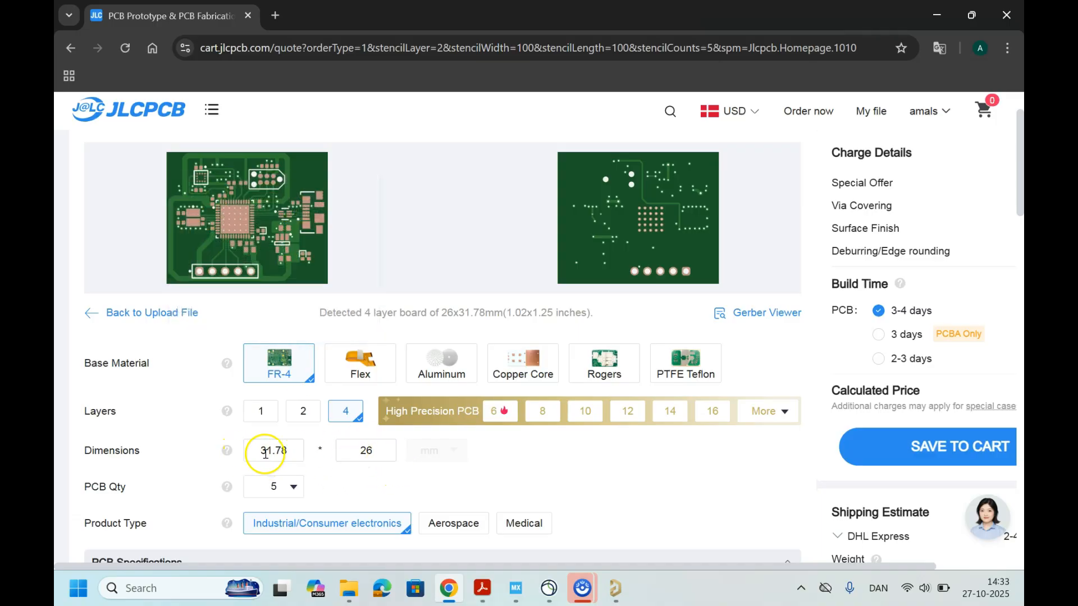
pyautogui.scroll(-2, 437, 452)
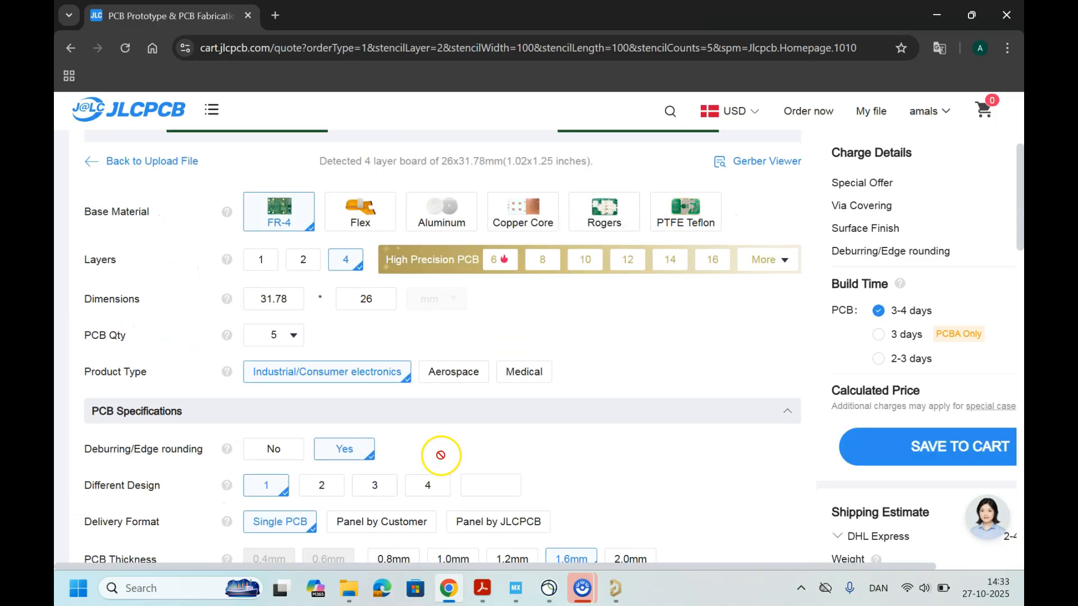
pyautogui.scroll(-3, 467, 433)
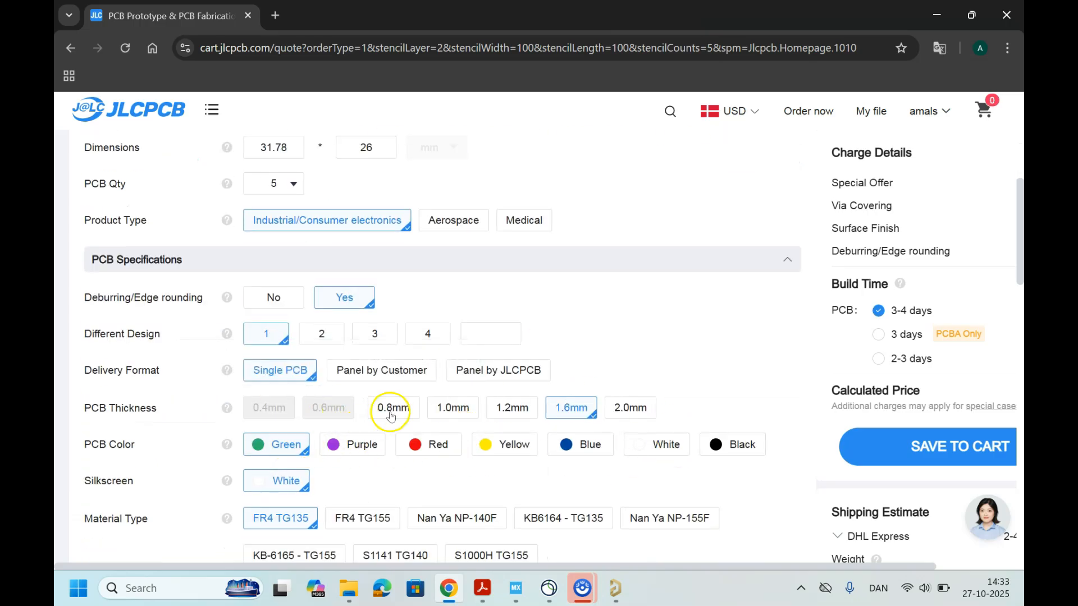
pyautogui.scroll(-4, 433, 428)
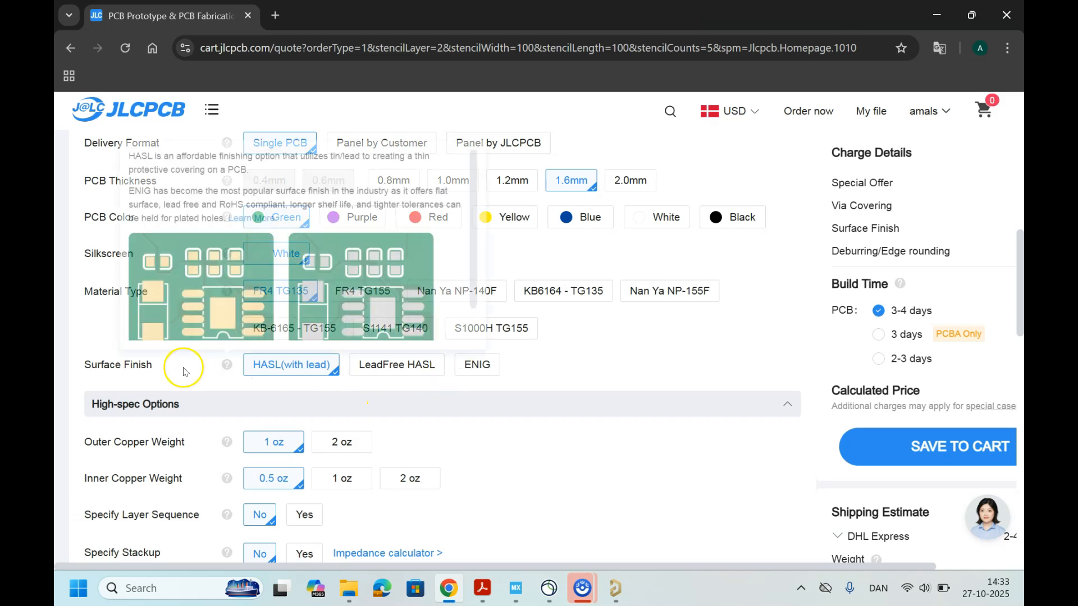
pyautogui.scroll(-3, 447, 427)
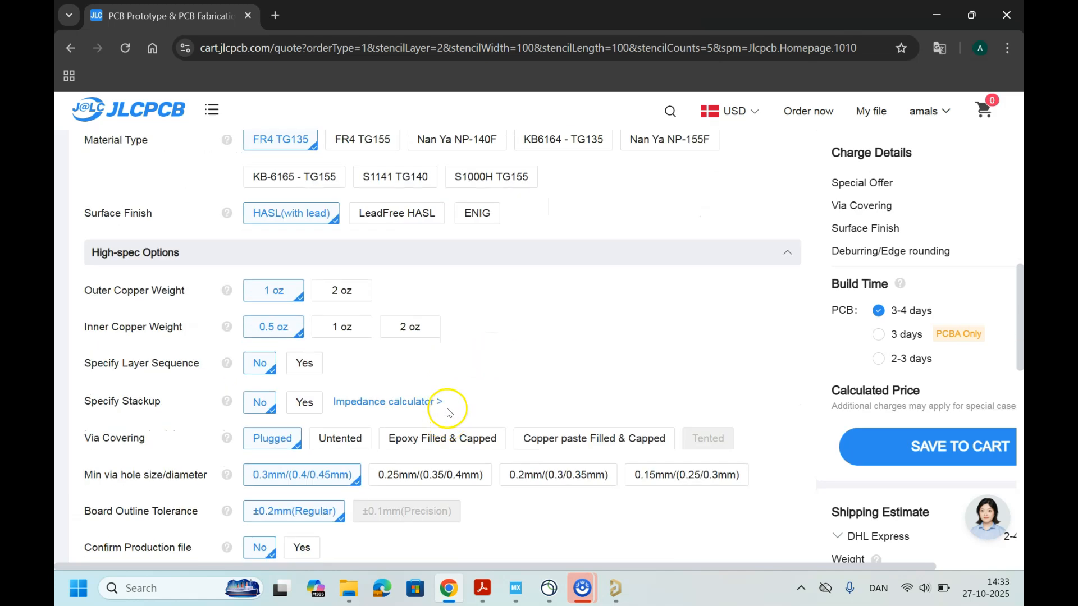
pyautogui.scroll(-2, 519, 387)
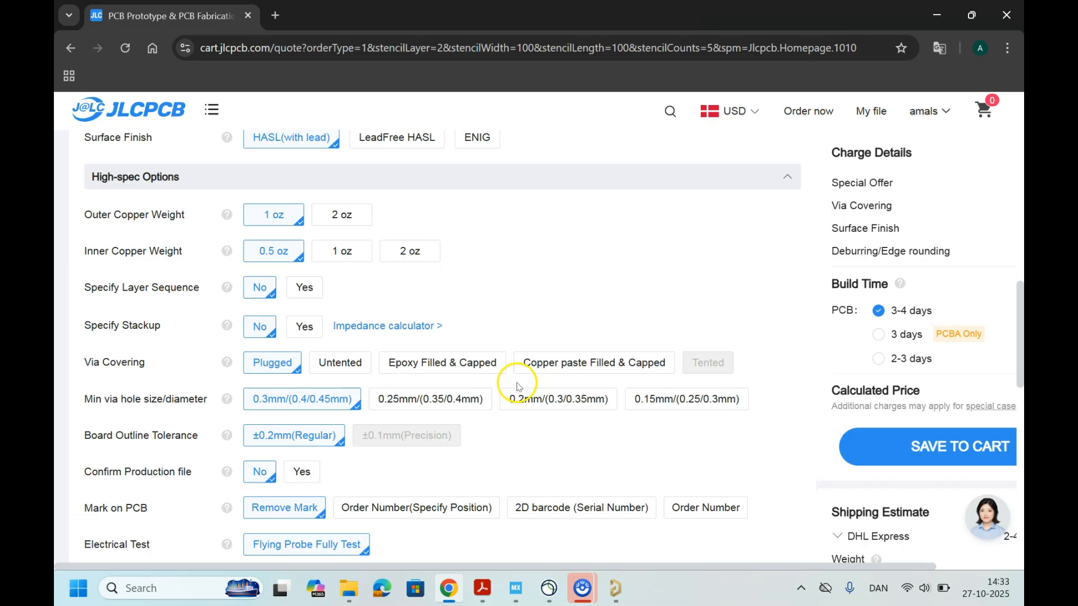
pyautogui.scroll(-2, 519, 388)
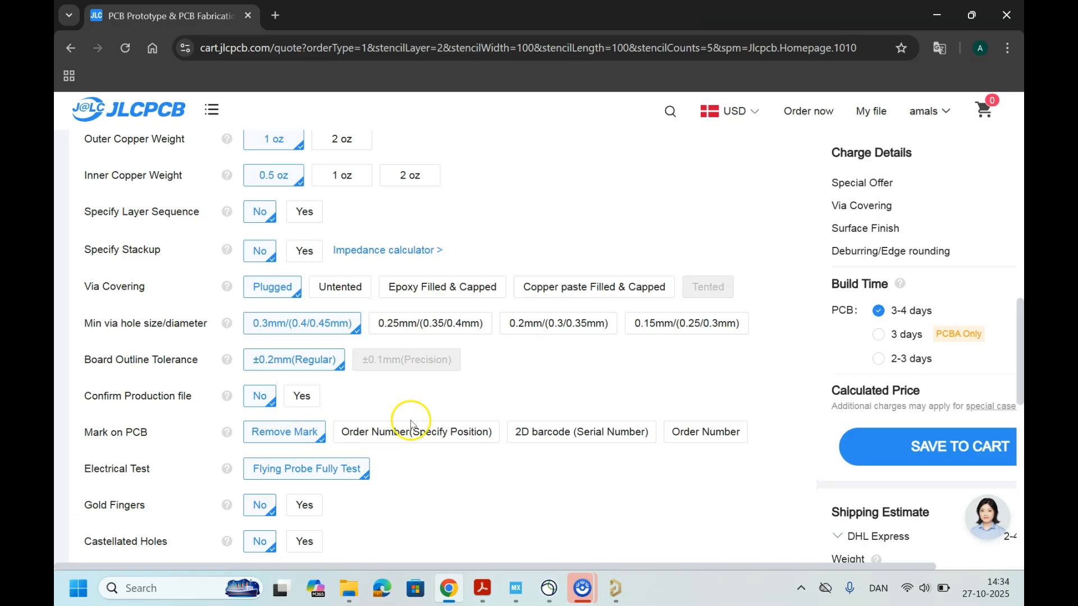
pyautogui.scroll(-3, 406, 424)
pyautogui.scroll(-5, 427, 407)
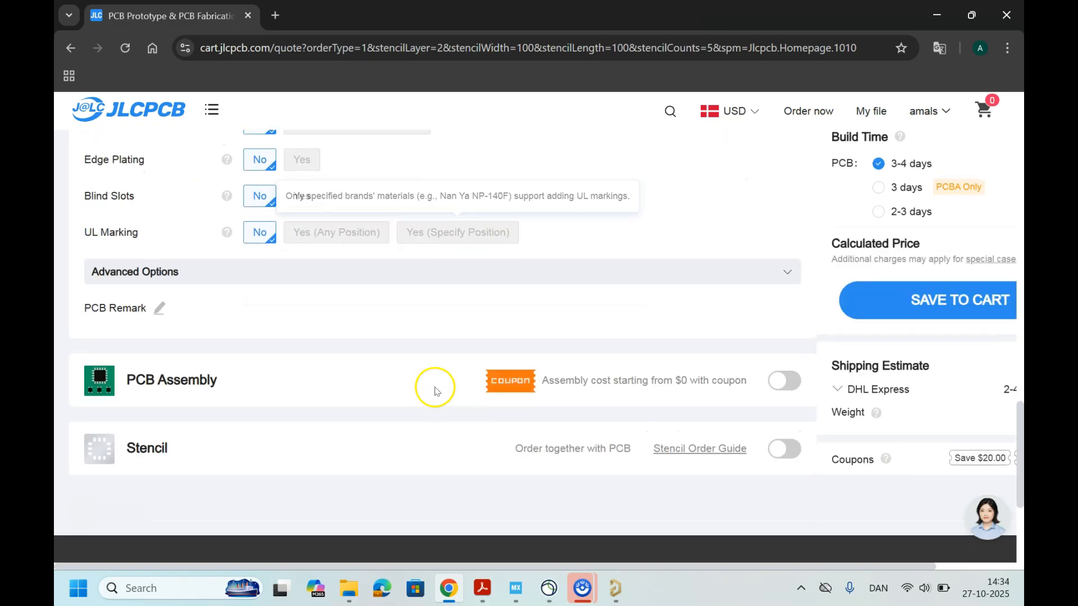
# Step: Enable PCB Assembly for the order, leaving the top side as the side to assemble
pyautogui.click(785, 382)
pyautogui.scroll(-1, 430, 382)
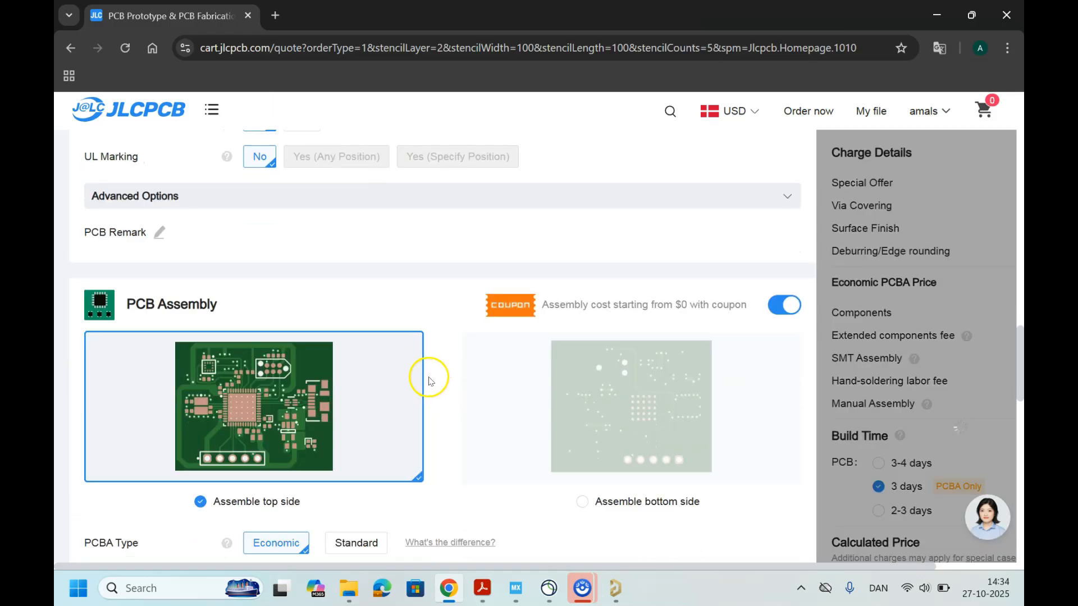
pyautogui.scroll(-2, 430, 382)
pyautogui.scroll(1, 436, 380)
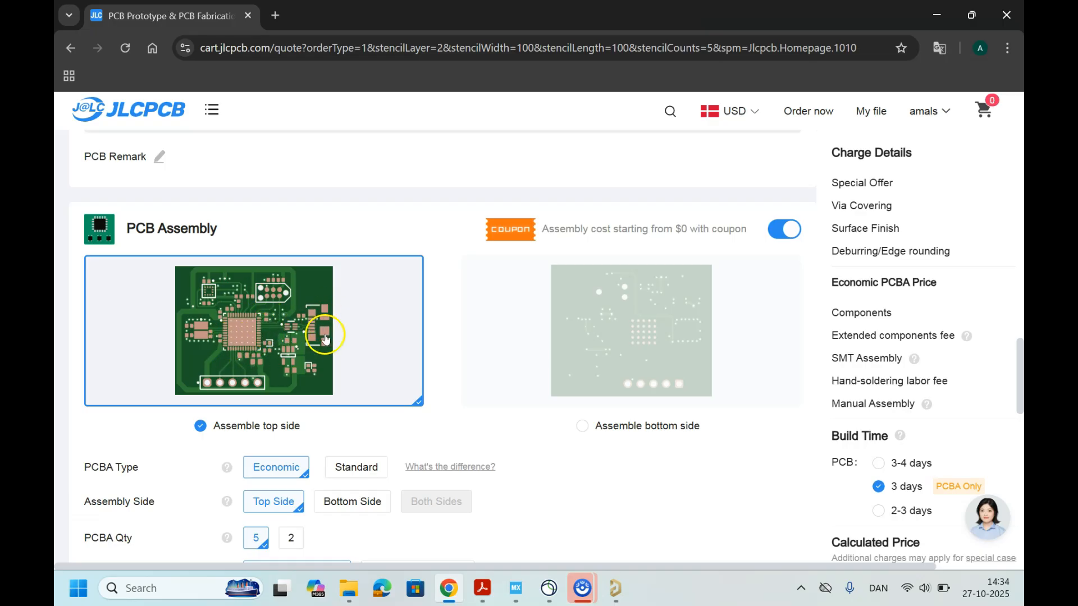
# Step: Examine the assembly settings, the advanced options with their explanations, and the calculated price
pyautogui.scroll(-4, 341, 343)
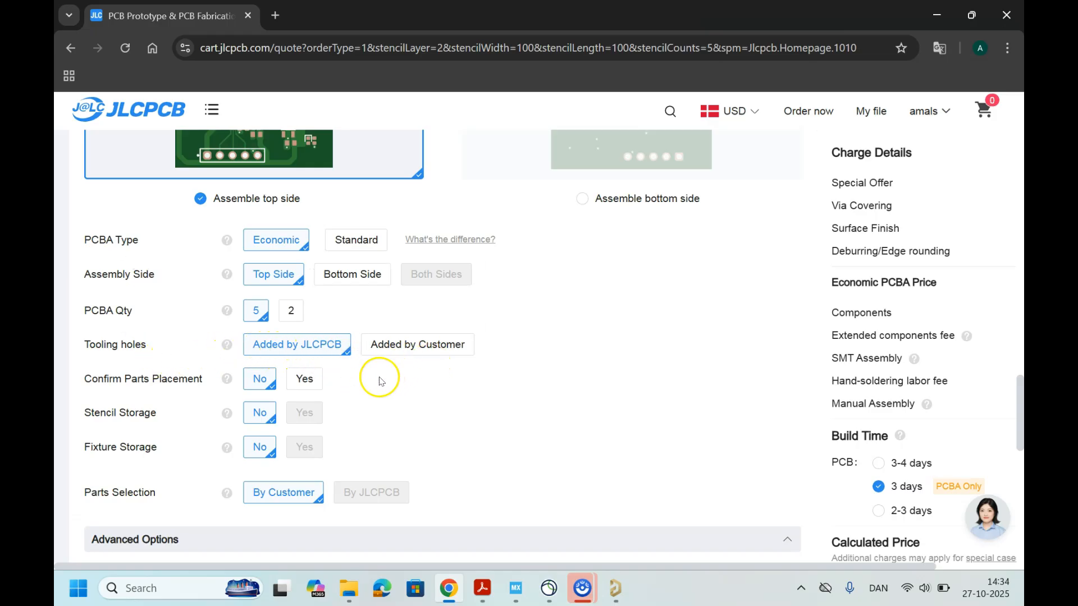
pyautogui.scroll(-3, 378, 380)
pyautogui.scroll(-3, 384, 375)
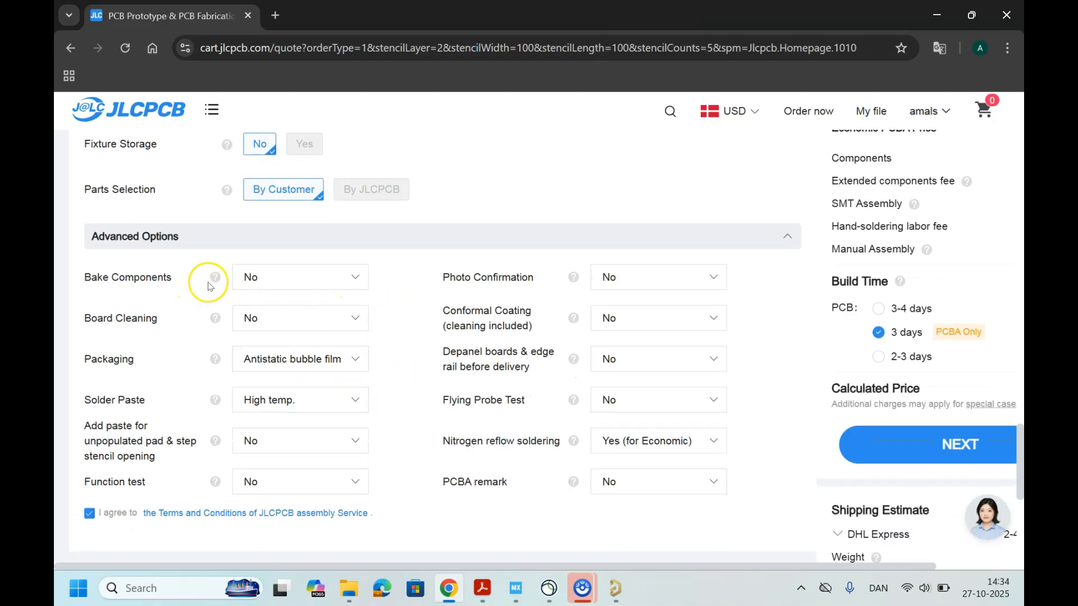
pyautogui.moveTo(220, 283)
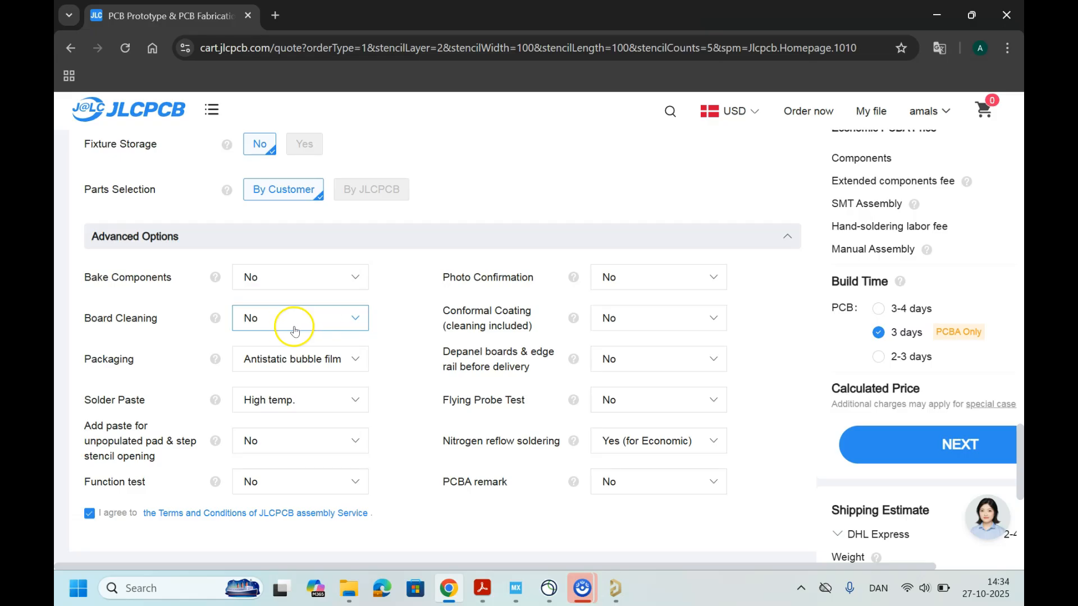
pyautogui.moveTo(574, 279)
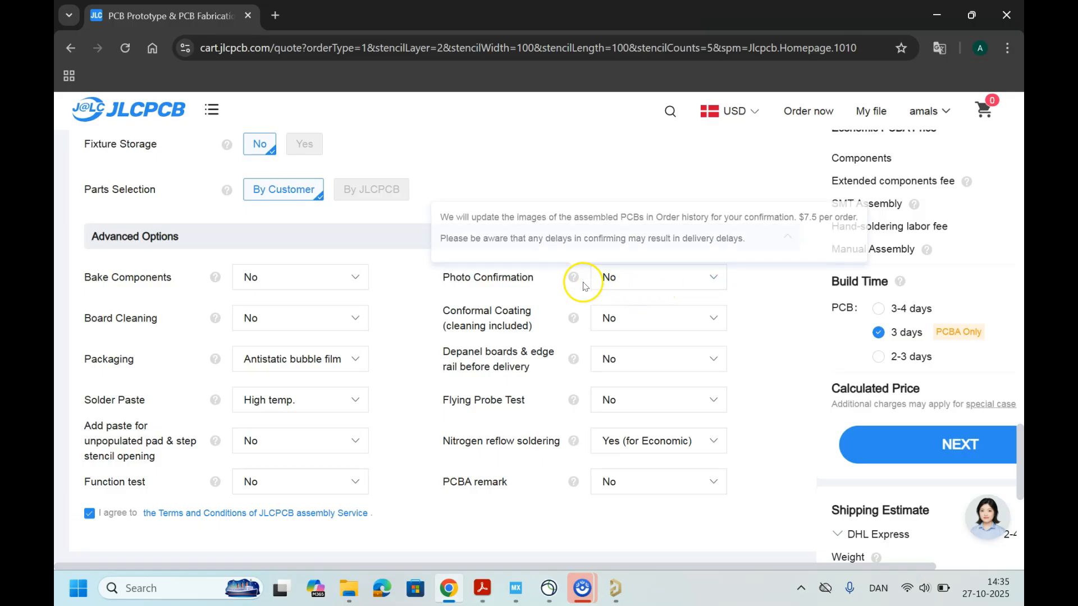
pyautogui.moveTo(573, 318)
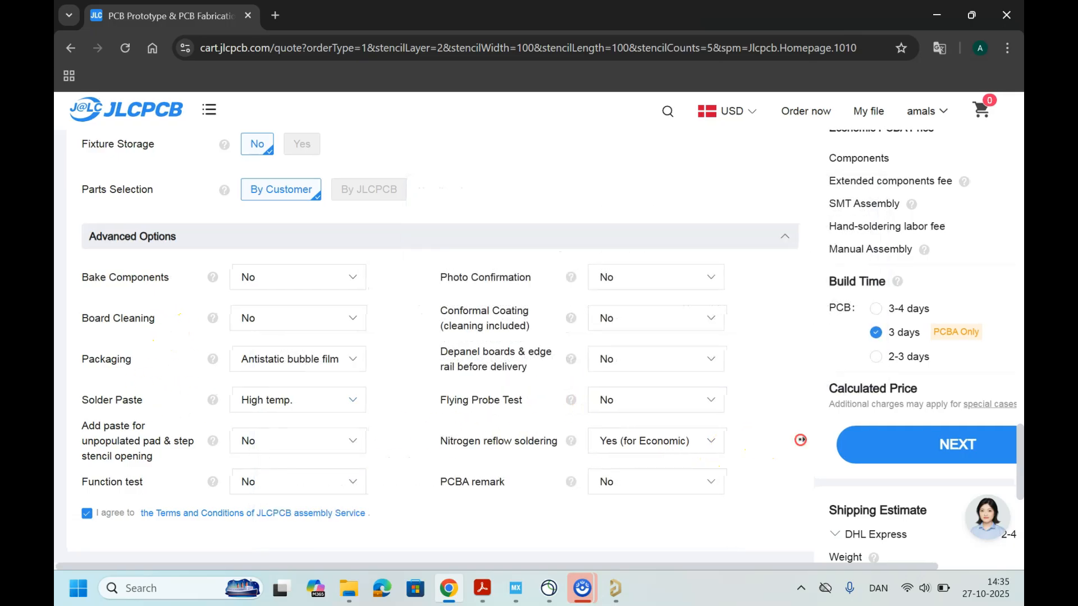
pyautogui.hscroll(2, 760, 440)
pyautogui.hscroll(1, 855, 429)
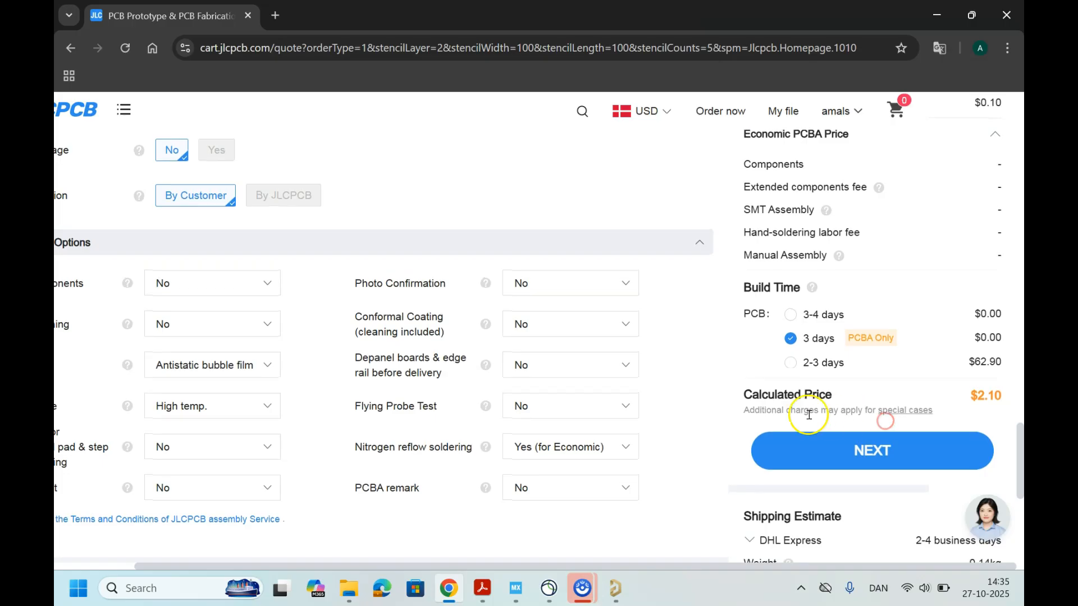
pyautogui.hscroll(-3, 686, 403)
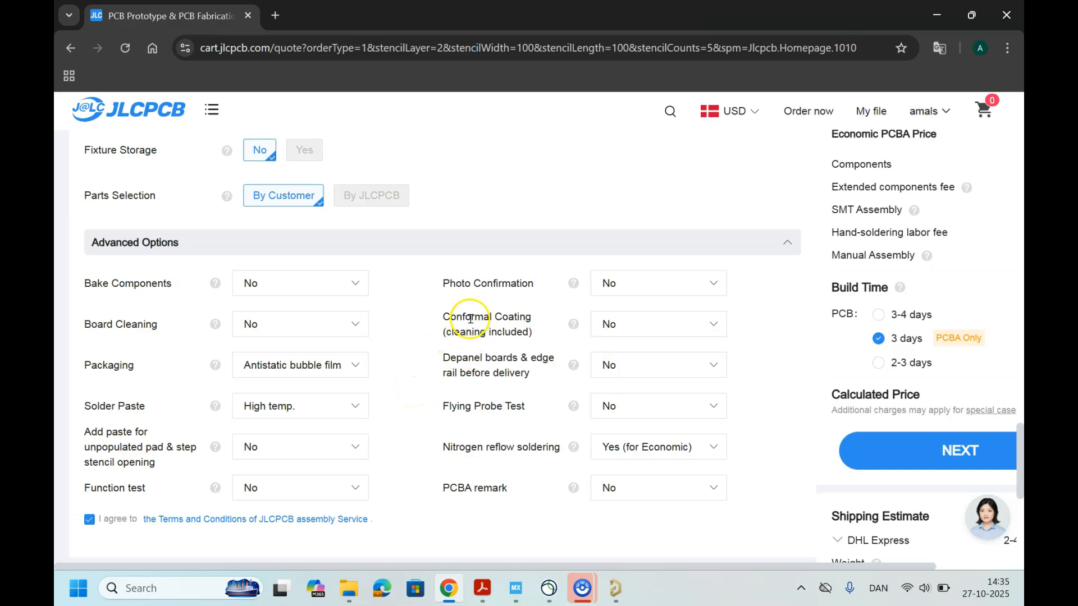
# Step: Accept the current assembly options and continue to the assembly order's PCB preview page
pyautogui.scroll(-4, 473, 315)
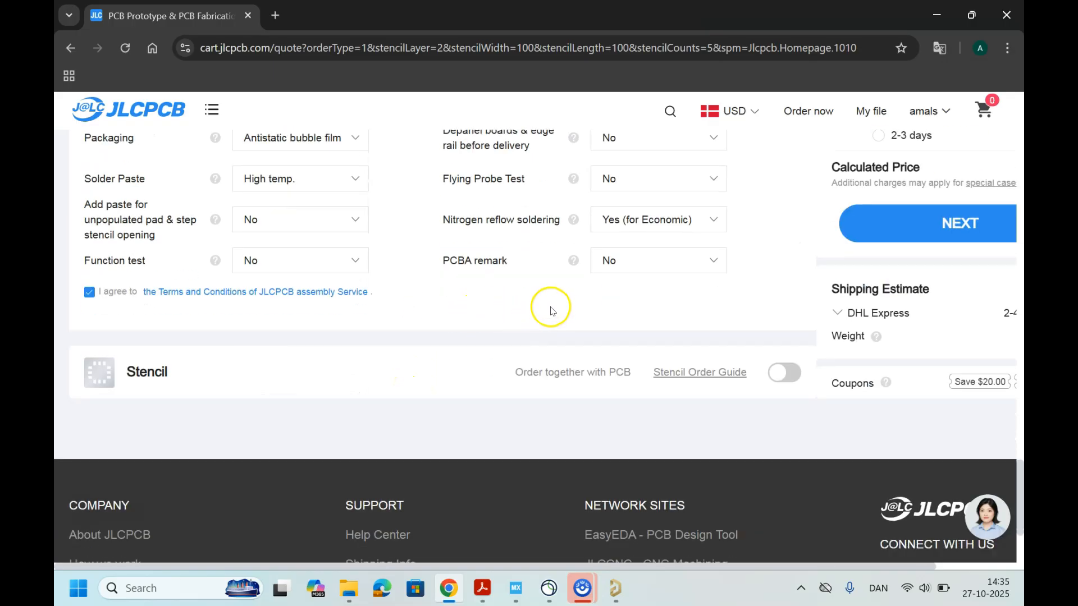
pyautogui.scroll(1, 617, 312)
pyautogui.click(901, 299)
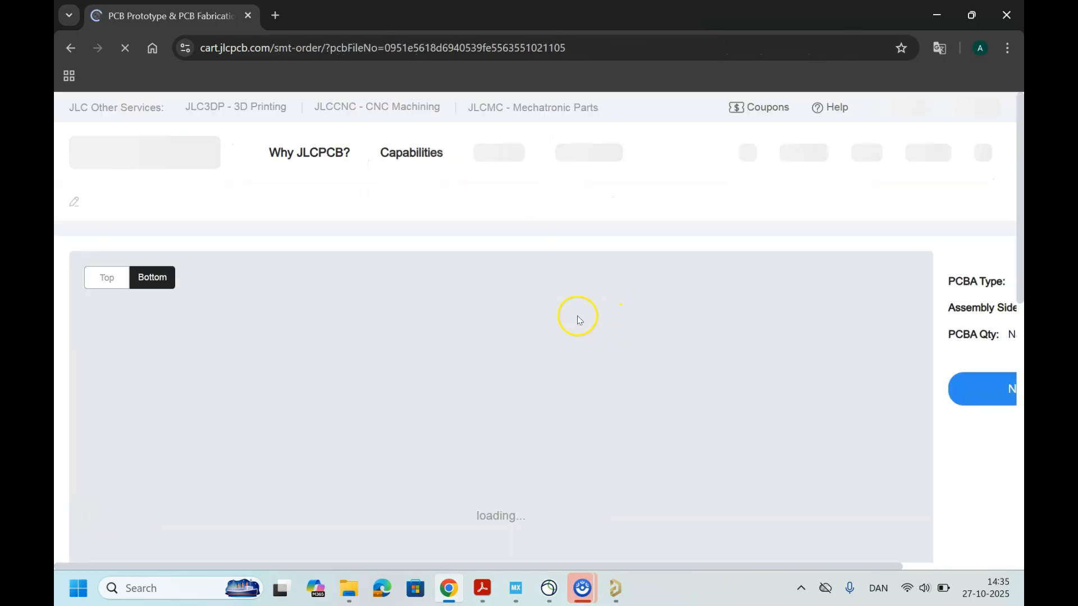
pyautogui.scroll(-1, 481, 280)
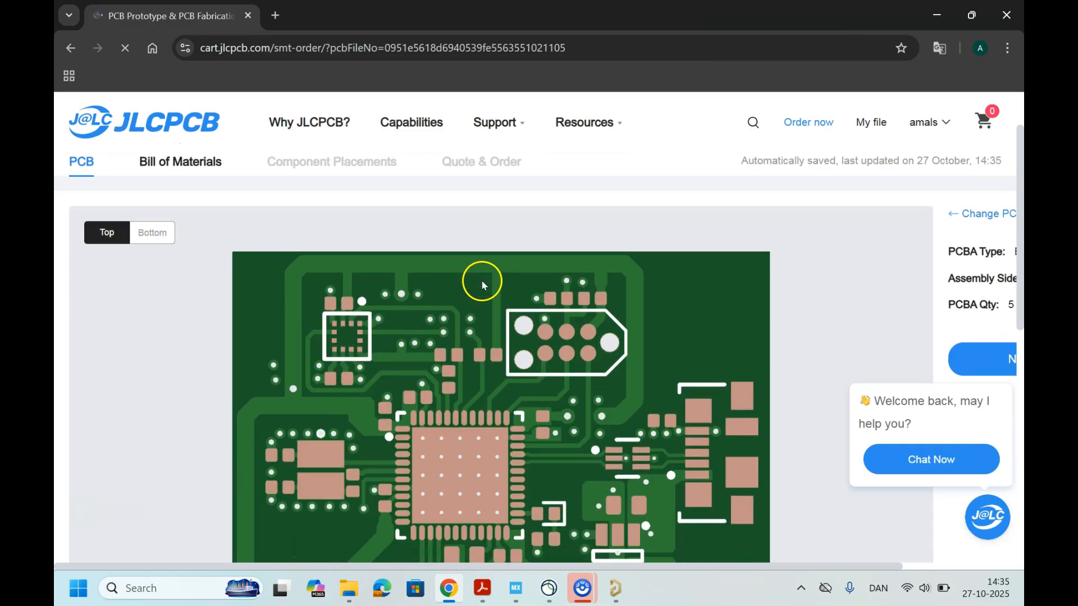
pyautogui.keyDown('ctrl'); pyautogui.scroll(-1, 479, 304); pyautogui.keyUp('ctrl')
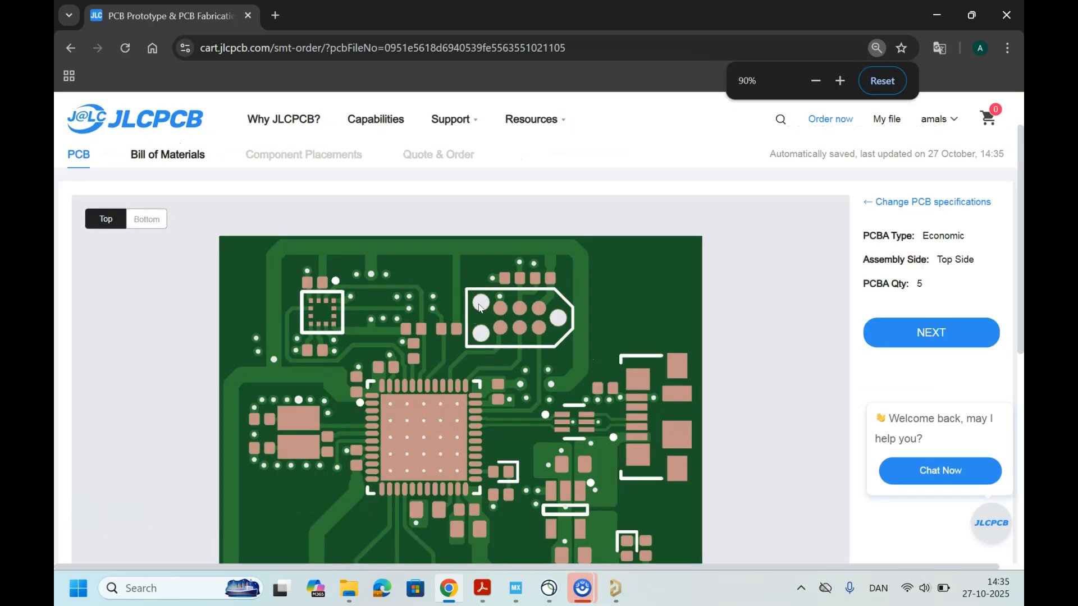
# Step: Check the board's top and bottom views in the PCB preview and continue to the Bill of Materials stage
pyautogui.scroll(-2, 478, 307)
pyautogui.scroll(2, 496, 372)
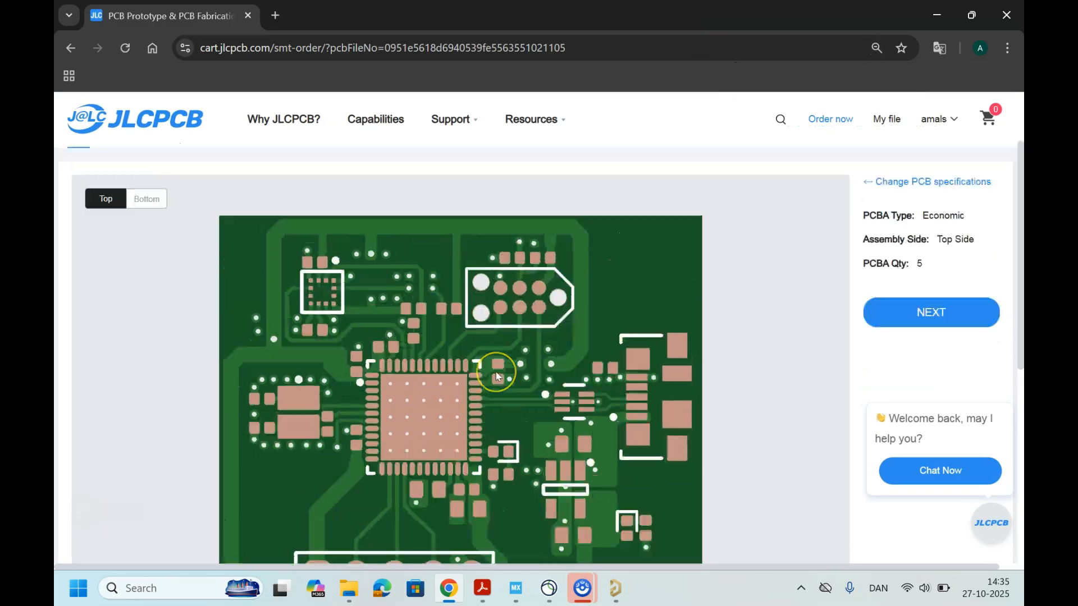
pyautogui.scroll(-1, 496, 371)
pyautogui.scroll(2, 165, 302)
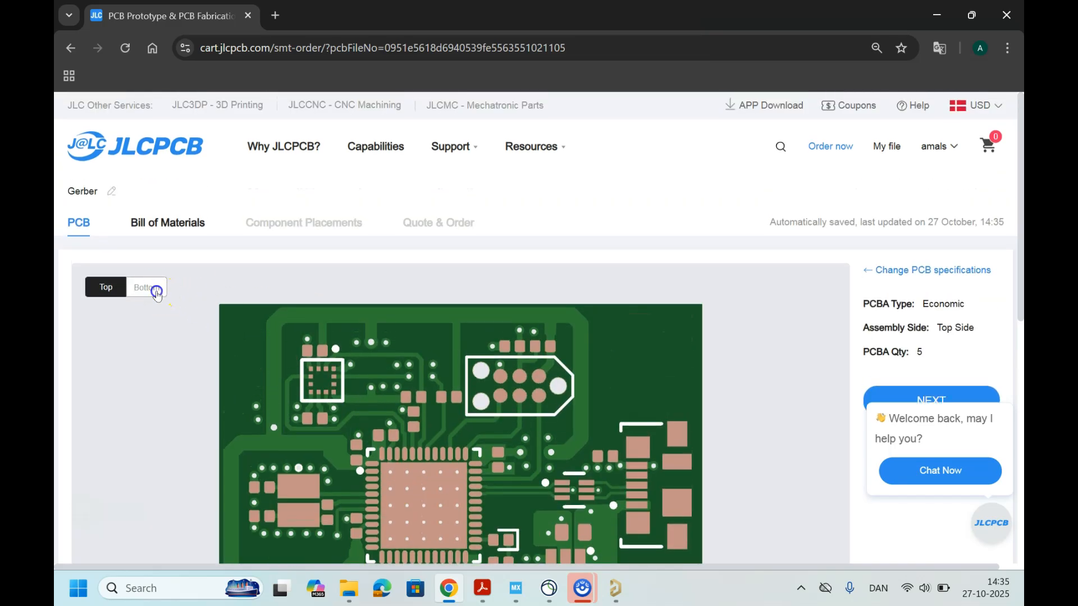
pyautogui.click(157, 292)
pyautogui.click(101, 295)
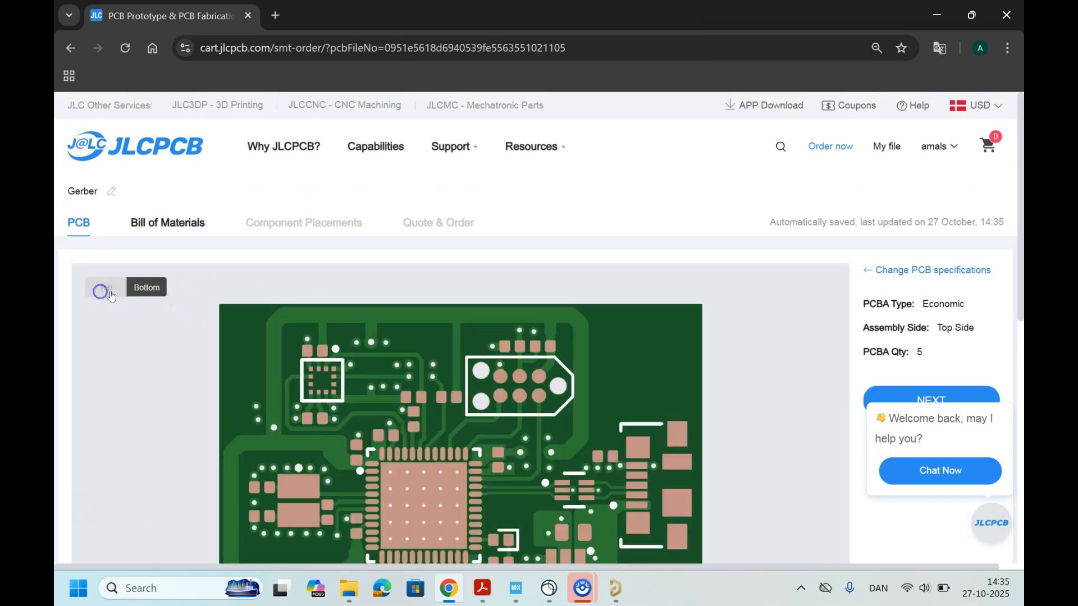
pyautogui.scroll(-3, 457, 344)
pyautogui.rightClick(639, 350)
pyautogui.click(750, 357)
pyautogui.click(931, 249)
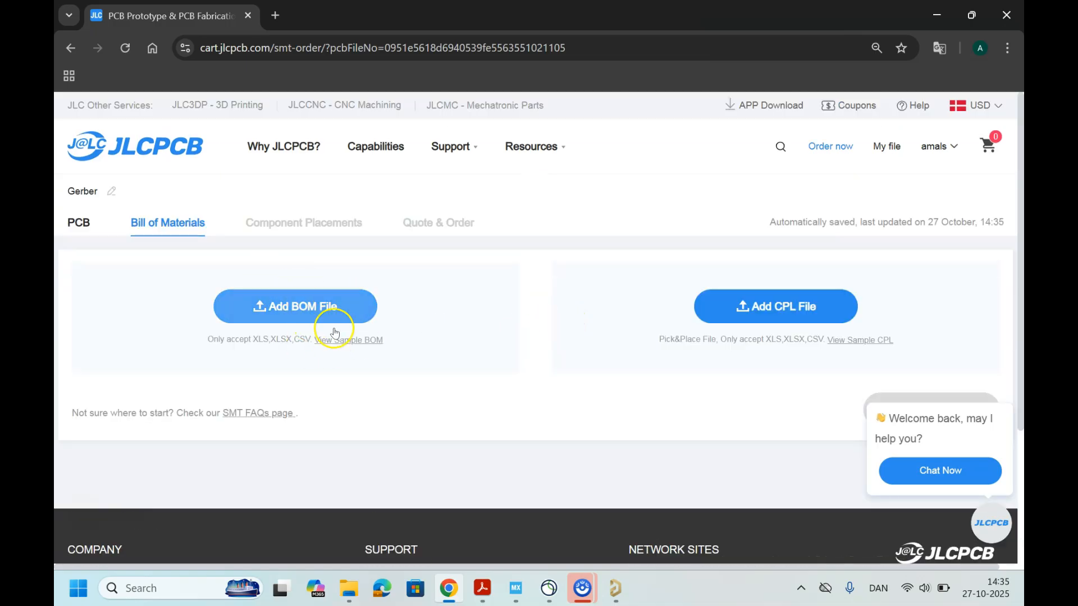
# Step: Upload Bill of Materials-Lecture-8-STM32(Protype).xlsx from the BOM output folder as the order's BOM file
pyautogui.moveTo(556, 32); pyautogui.dragTo(734, 98)
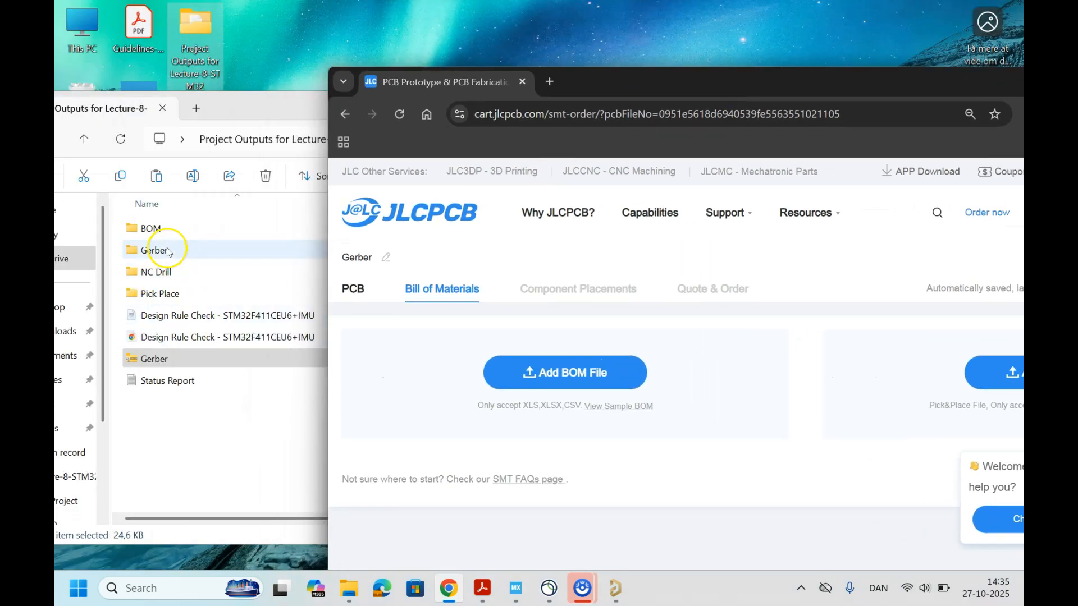
pyautogui.click(167, 229)
pyautogui.doubleClick(166, 229)
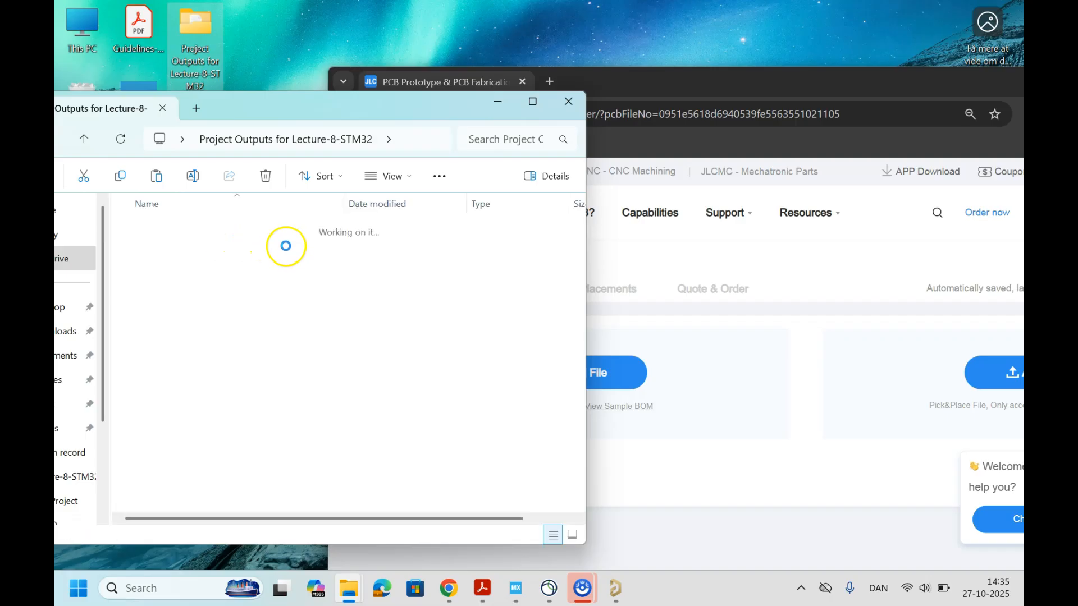
pyautogui.moveTo(242, 239); pyautogui.dragTo(618, 366)
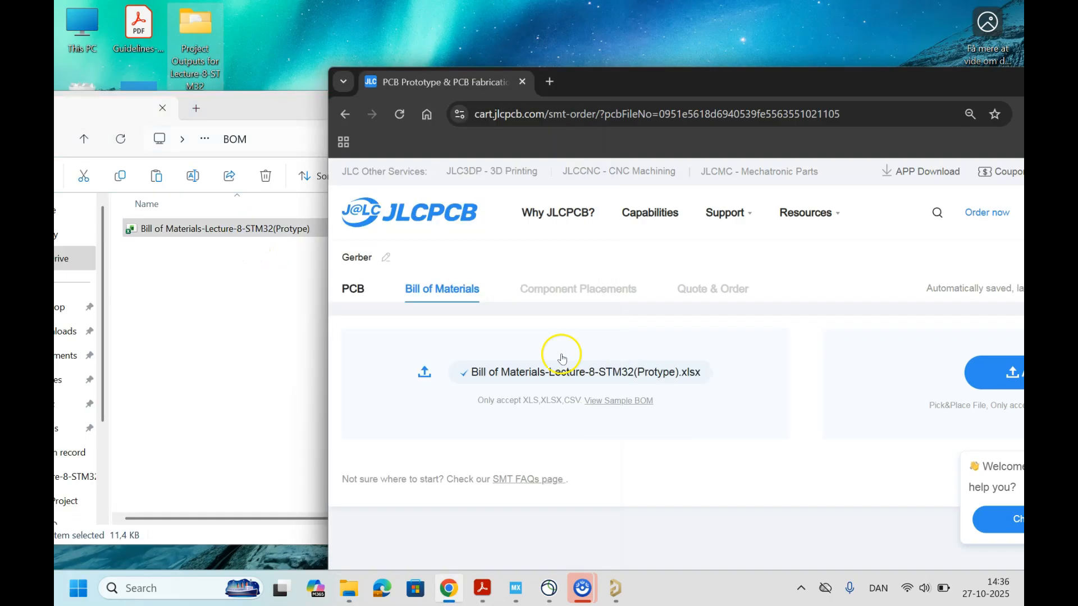
# Step: Try to add Pick Place for STM32F411CEU6+IMU(Protype) straight from the Pick Place output folder as the CPL file
pyautogui.click(92, 145)
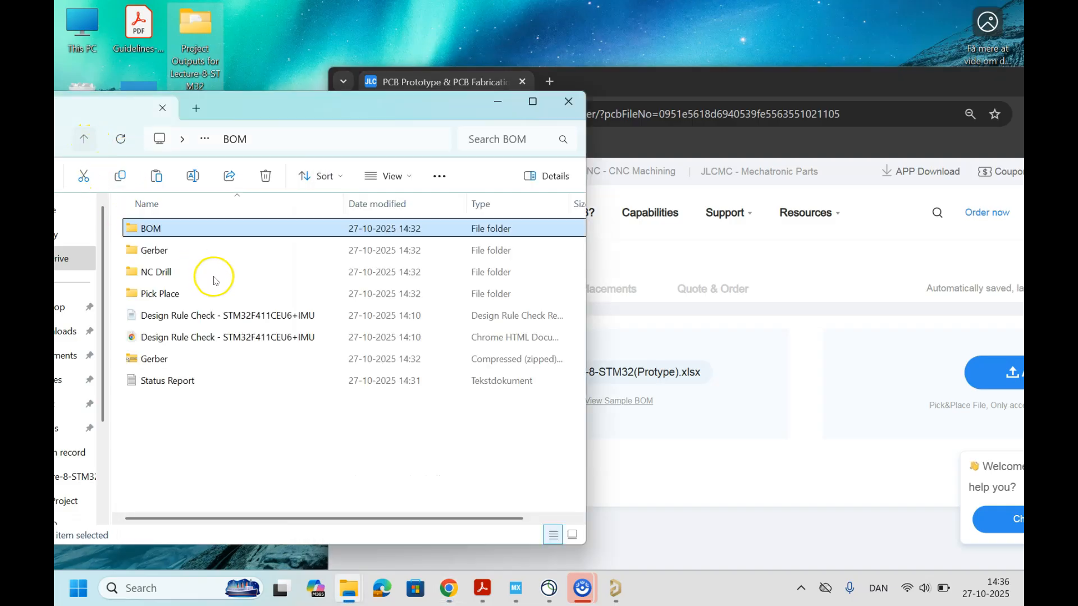
pyautogui.doubleClick(195, 295)
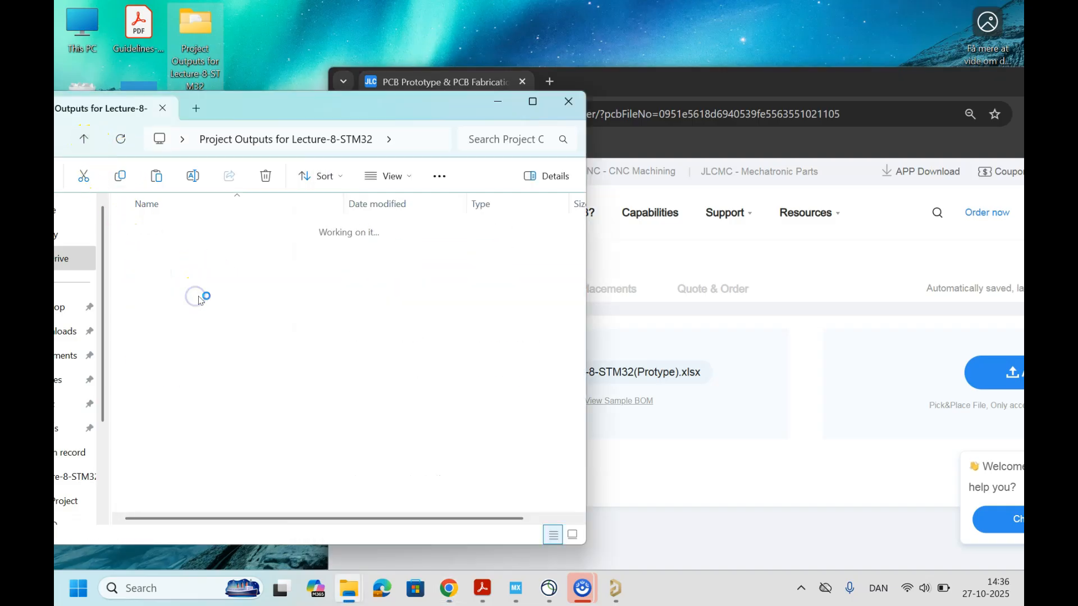
pyautogui.moveTo(226, 233); pyautogui.dragTo(937, 354)
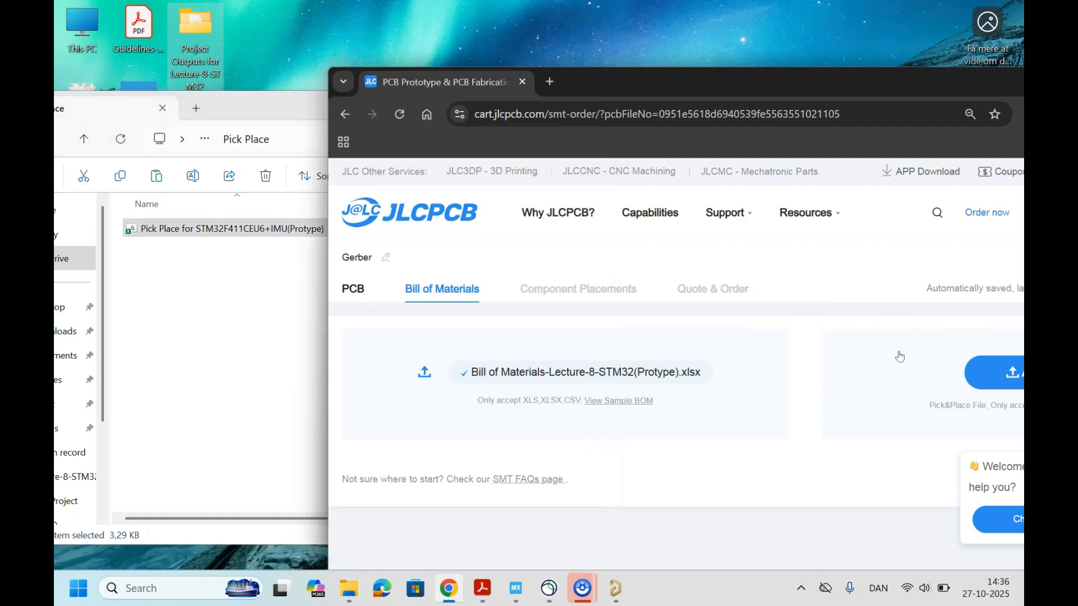
pyautogui.moveTo(731, 97); pyautogui.dragTo(704, 100)
pyautogui.moveTo(176, 228); pyautogui.dragTo(991, 392)
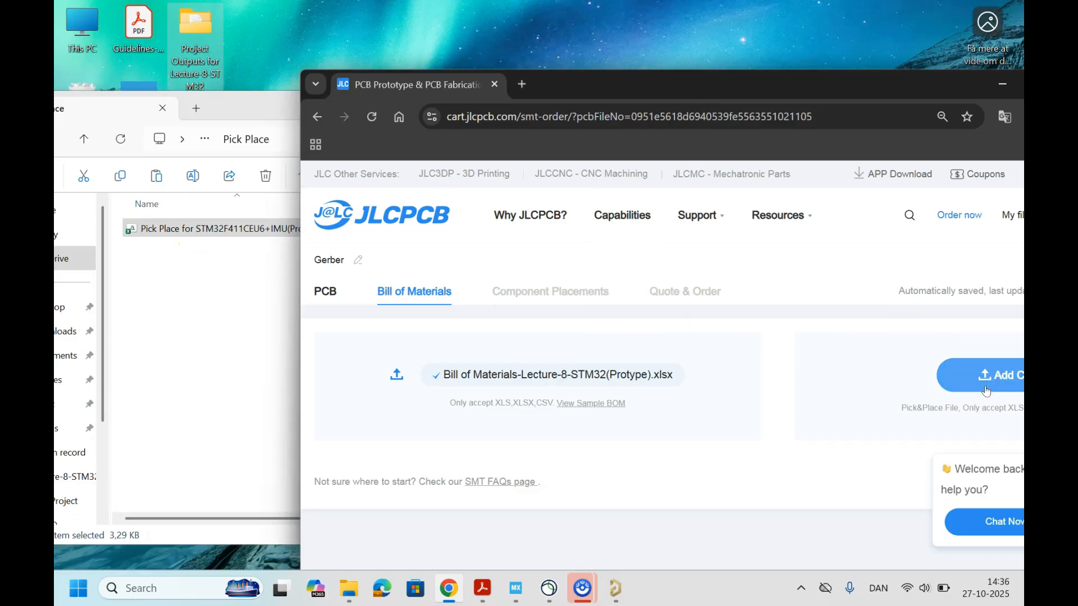
pyautogui.moveTo(774, 97); pyautogui.dragTo(726, 89)
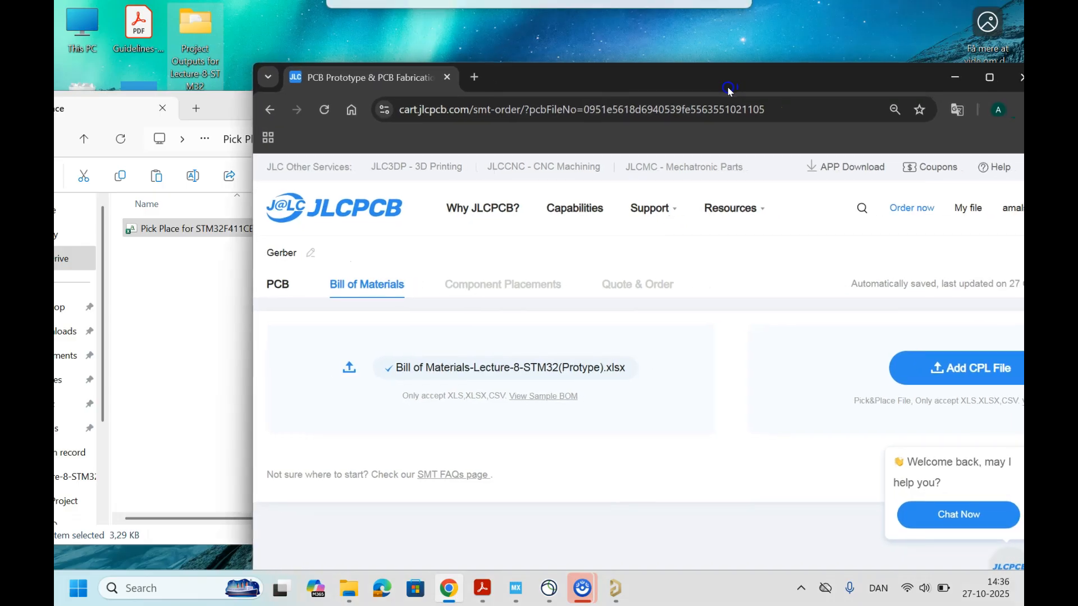
pyautogui.moveTo(205, 240); pyautogui.dragTo(975, 388)
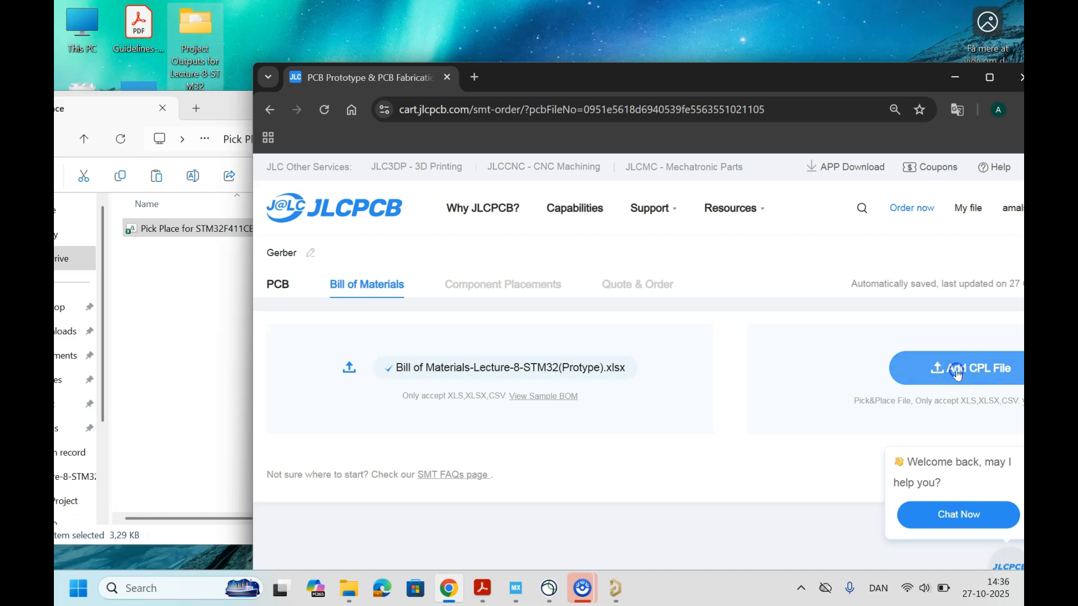
# Step: Try to choose the CPL file by browsing to the Pick Place folder inside Project Outputs for Lecture-8-STM32
pyautogui.click(919, 372)
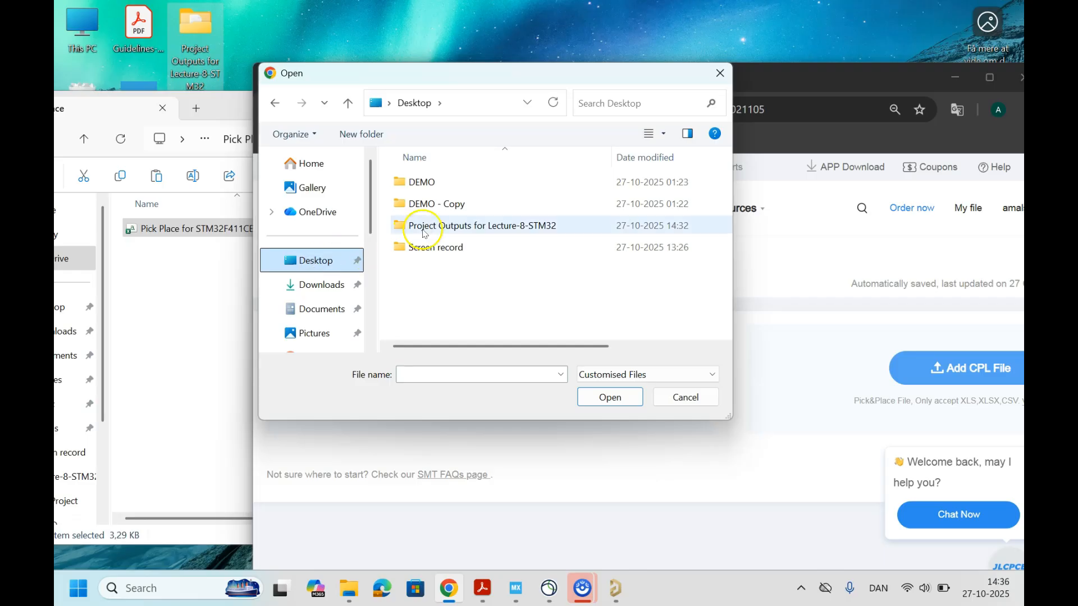
pyautogui.click(482, 226)
pyautogui.doubleClick(481, 226)
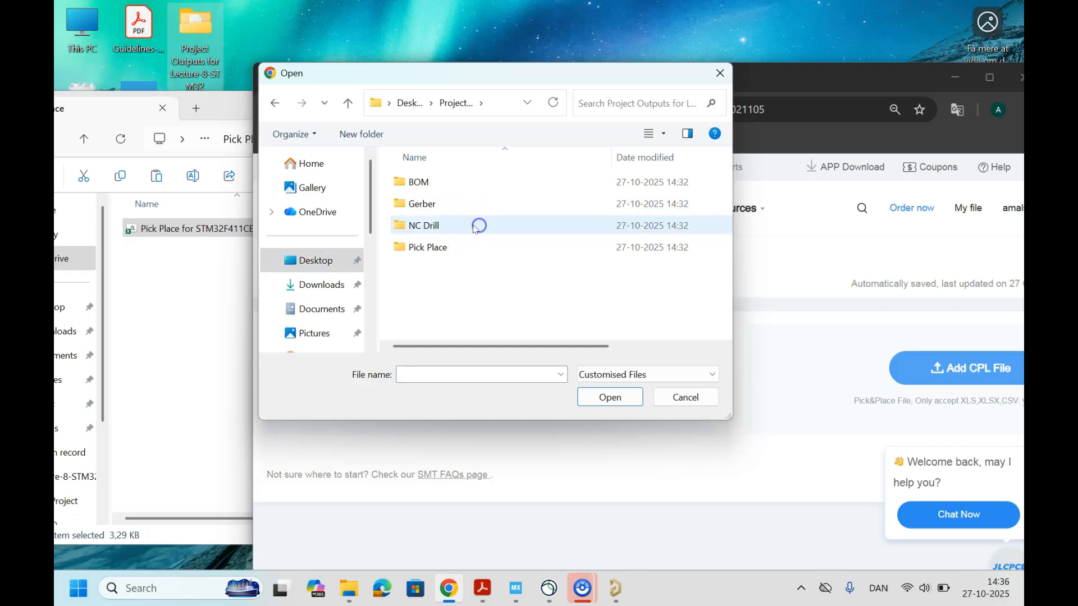
pyautogui.doubleClick(440, 247)
pyautogui.doubleClick(441, 180)
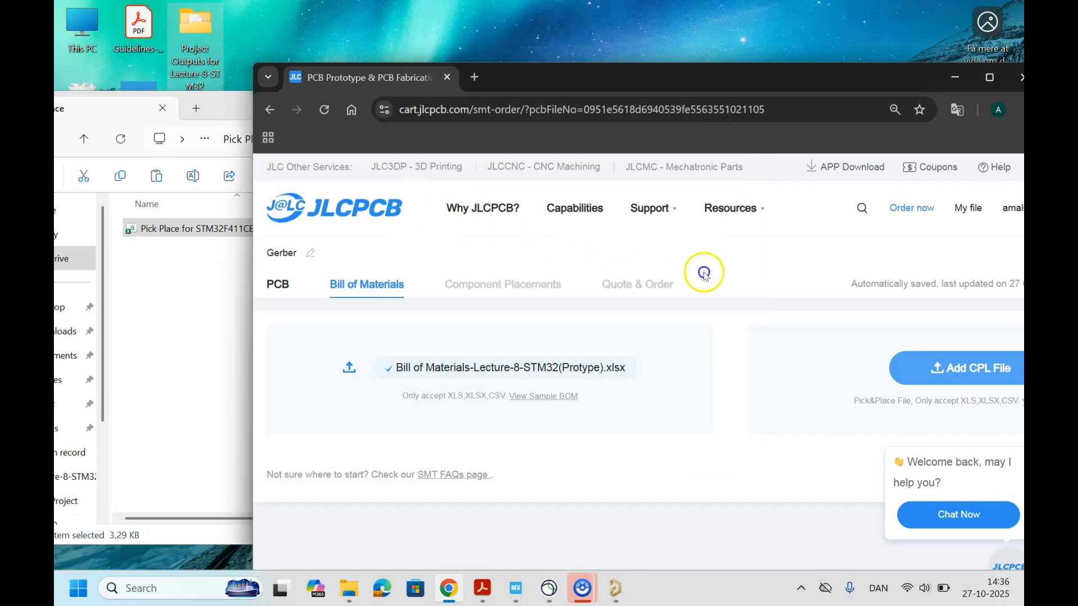
# Step: Maximize the browser, dismiss the chat prompt, and upload Pick Place for STM32F411CEU6+IMU(Protype) as the CPL file
pyautogui.moveTo(709, 81); pyautogui.dragTo(510, 19)
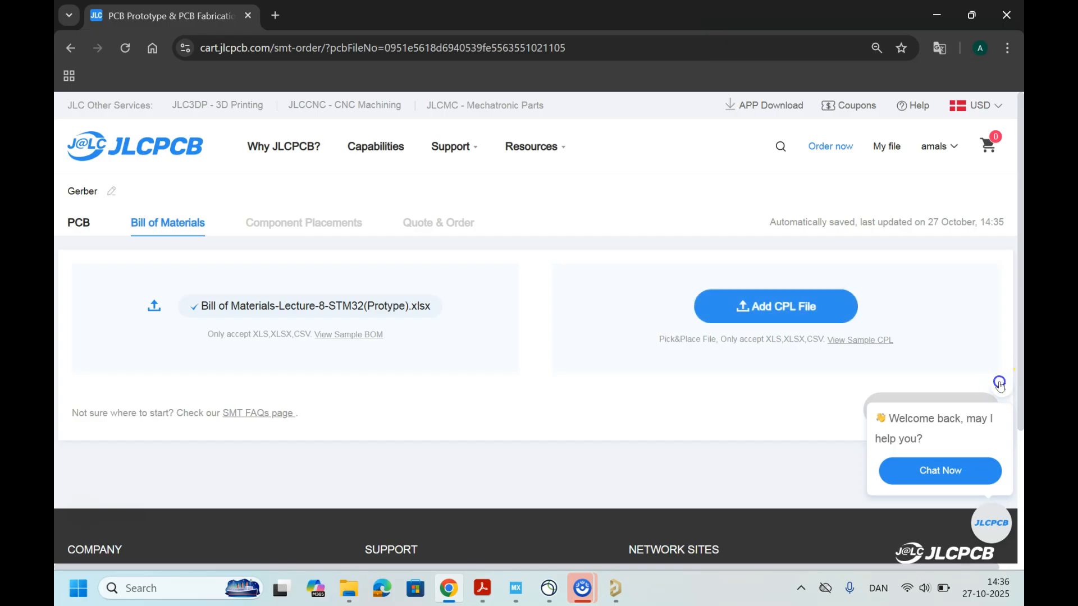
pyautogui.click(999, 389)
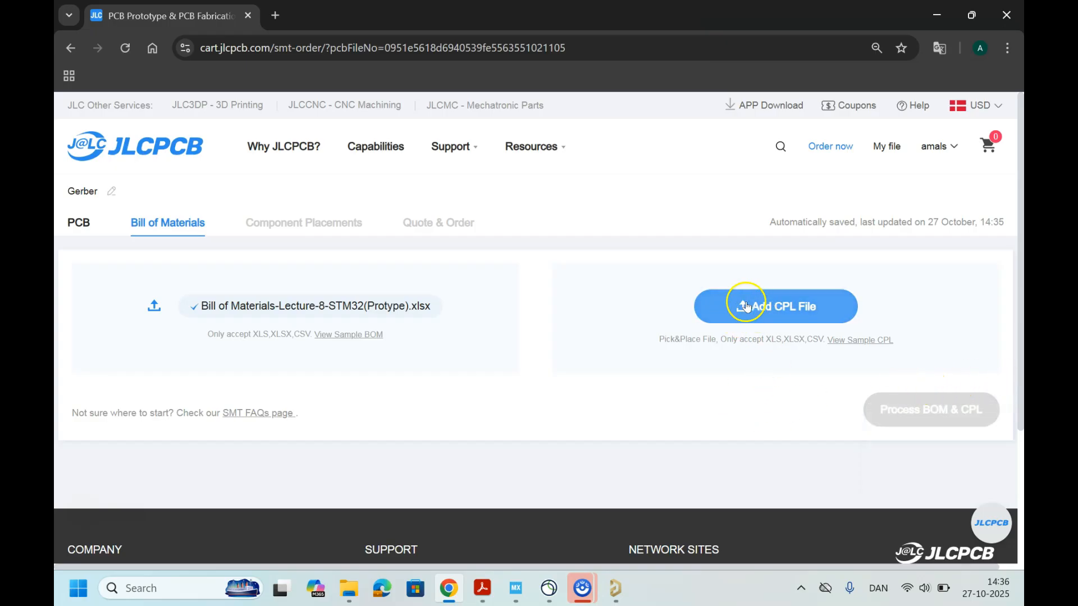
pyautogui.scroll(-1, 582, 385)
pyautogui.scroll(1, 582, 385)
pyautogui.click(724, 312)
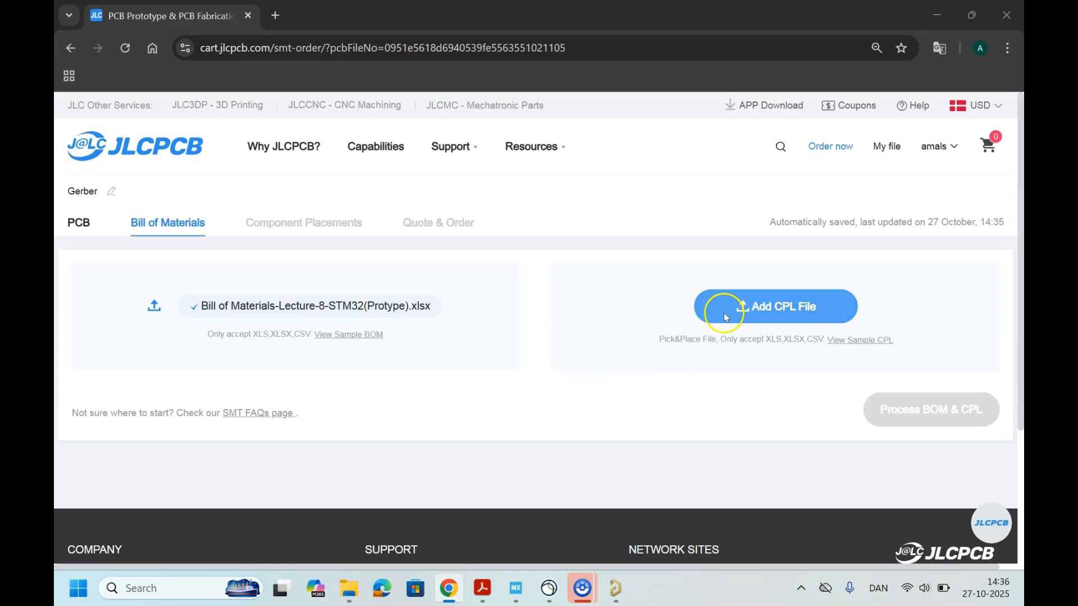
pyautogui.doubleClick(228, 121)
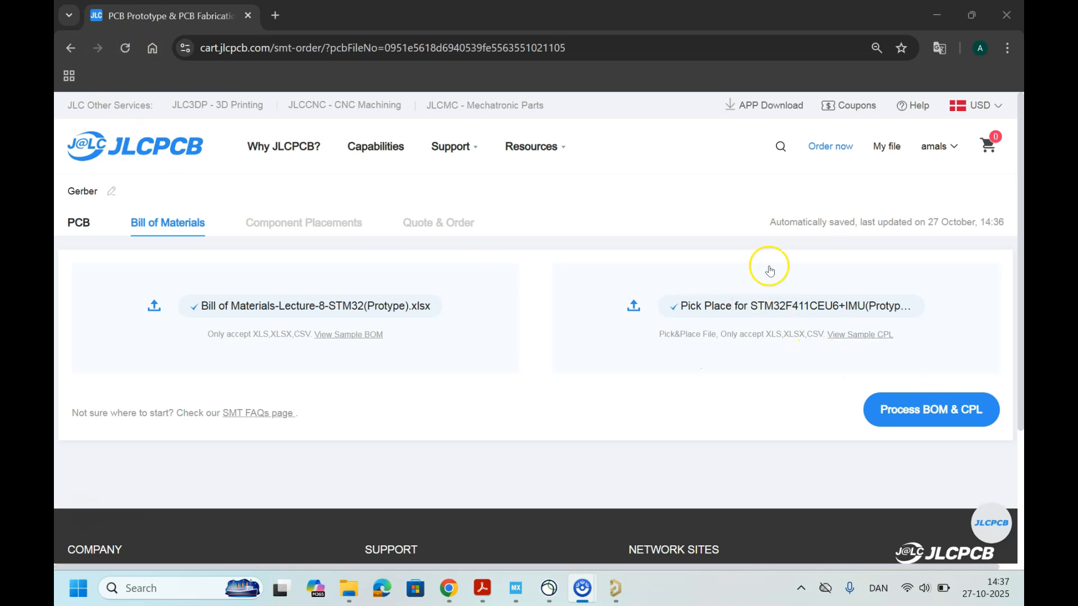
# Step: Try to process the BOM and CPL files, both before and after adding the same pick-and-place file again
pyautogui.click(932, 417)
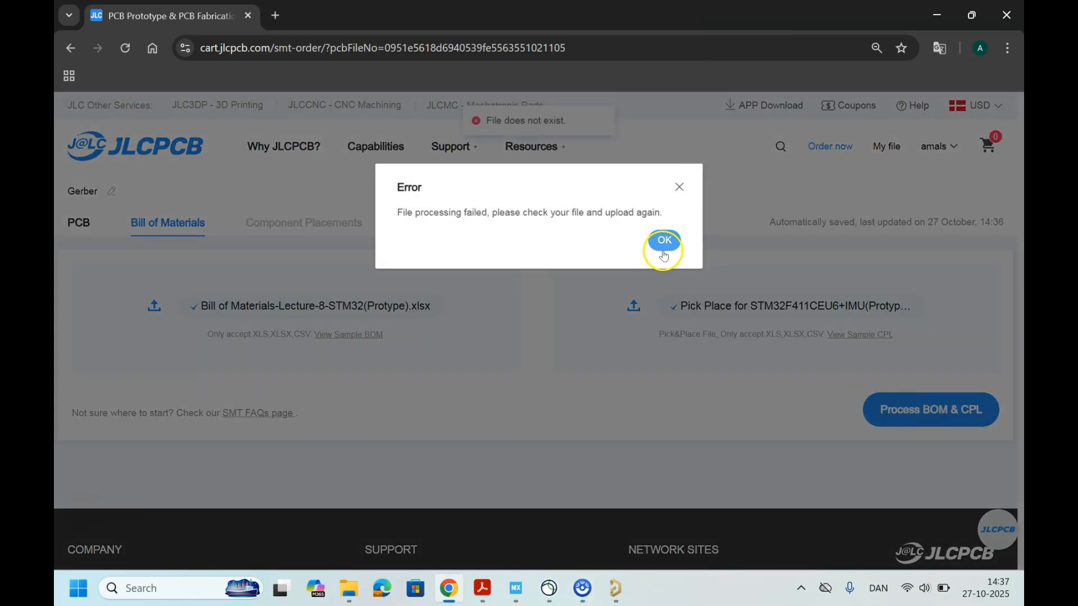
pyautogui.click(663, 242)
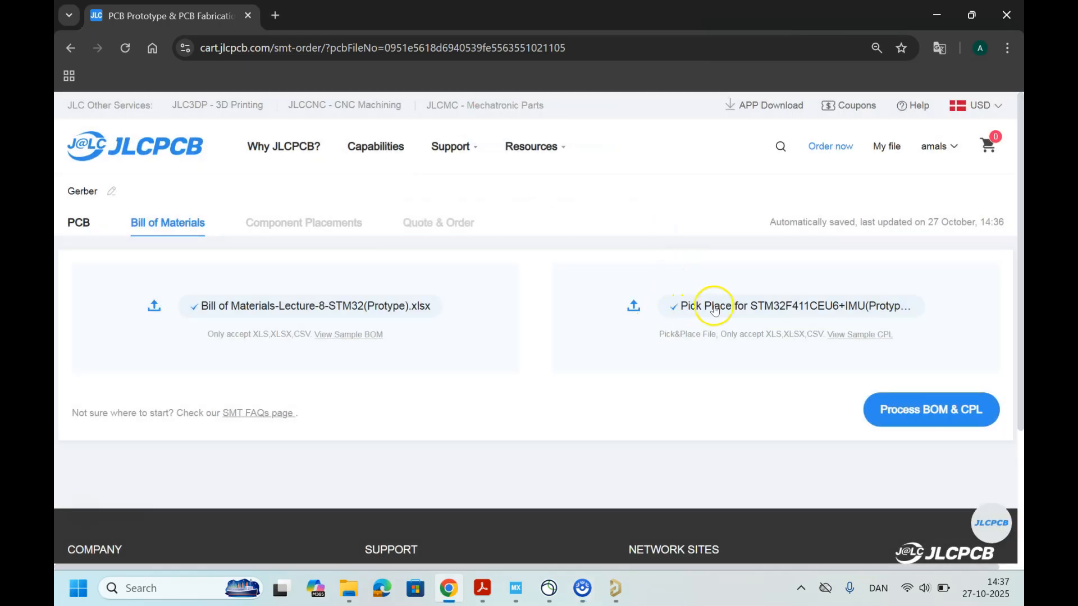
pyautogui.moveTo(630, 28); pyautogui.dragTo(739, 112)
pyautogui.moveTo(205, 231); pyautogui.dragTo(971, 402)
pyautogui.moveTo(789, 96); pyautogui.dragTo(644, 69)
pyautogui.doubleClick(643, 68)
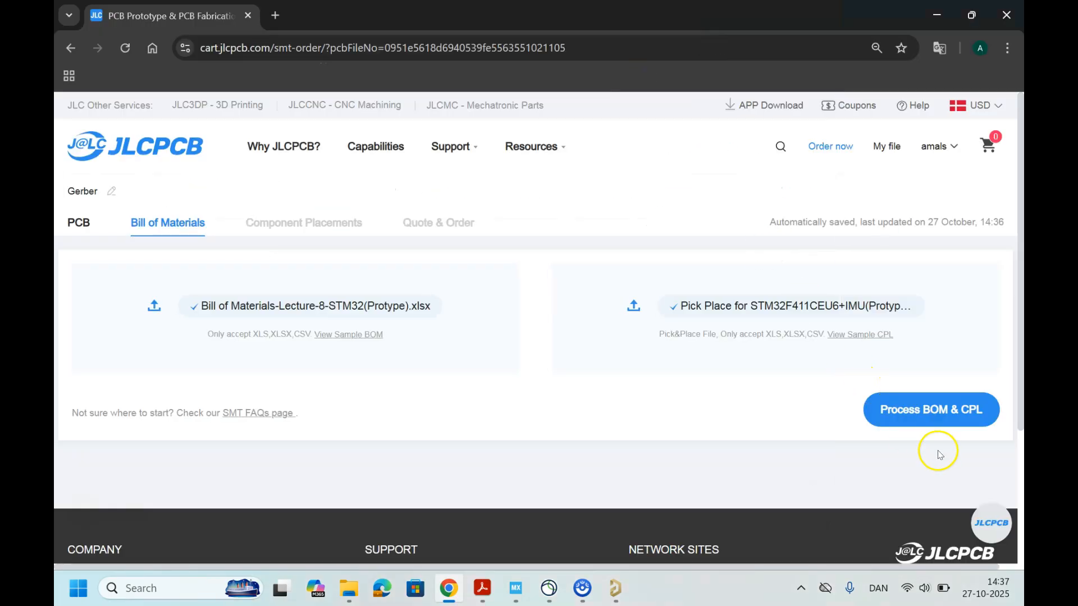
pyautogui.click(933, 411)
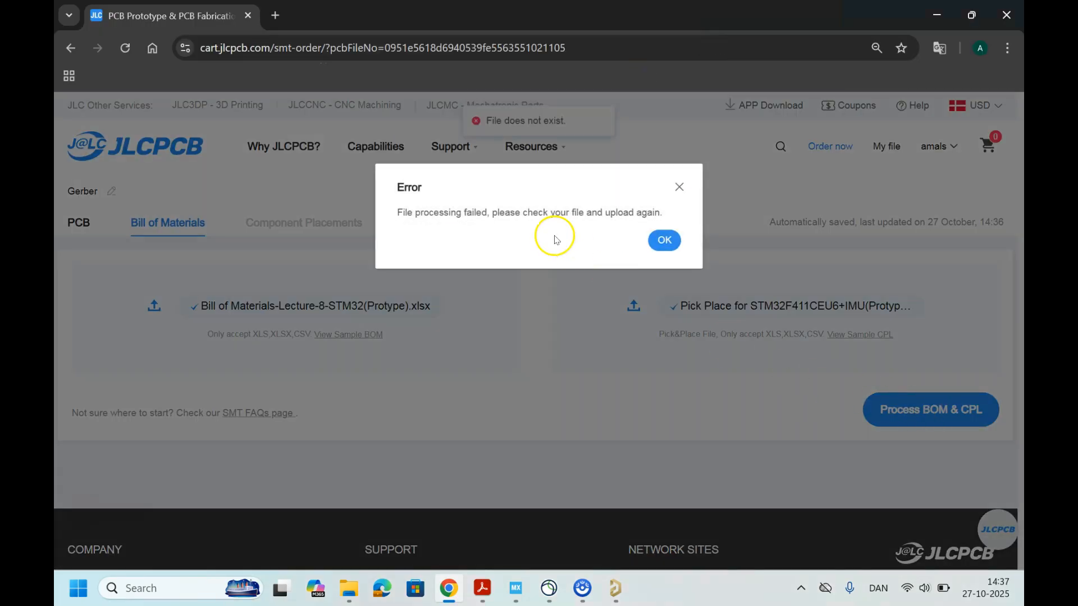
pyautogui.click(664, 240)
# Step: In File Explorer, rename the pick-and-place file in the Pick Place folder to "Pick Place"
pyautogui.doubleClick(469, 68)
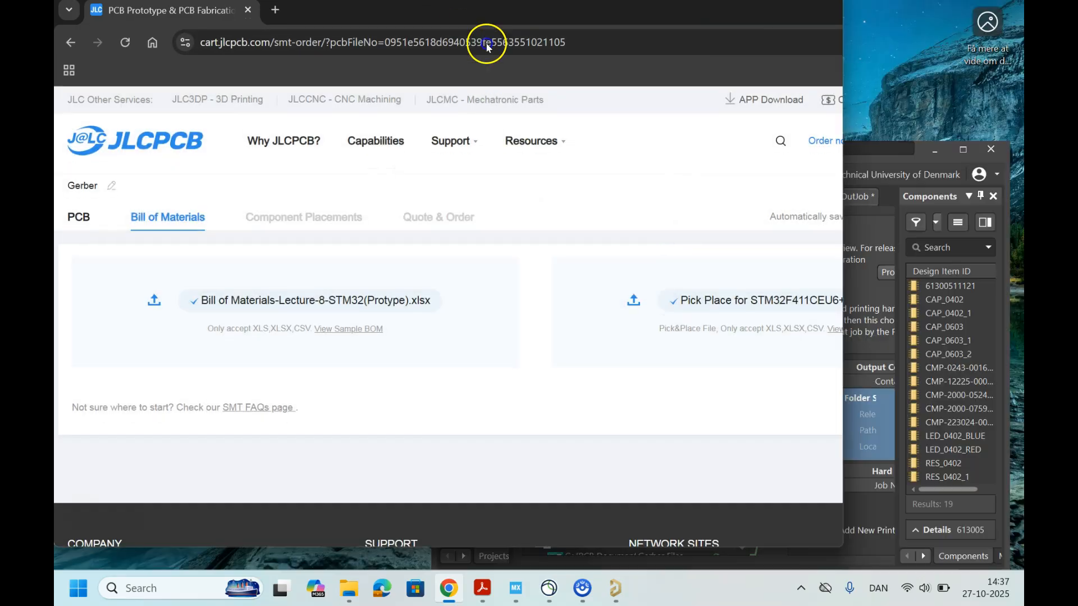
pyautogui.moveTo(438, 22); pyautogui.dragTo(674, 131)
pyautogui.click(192, 230)
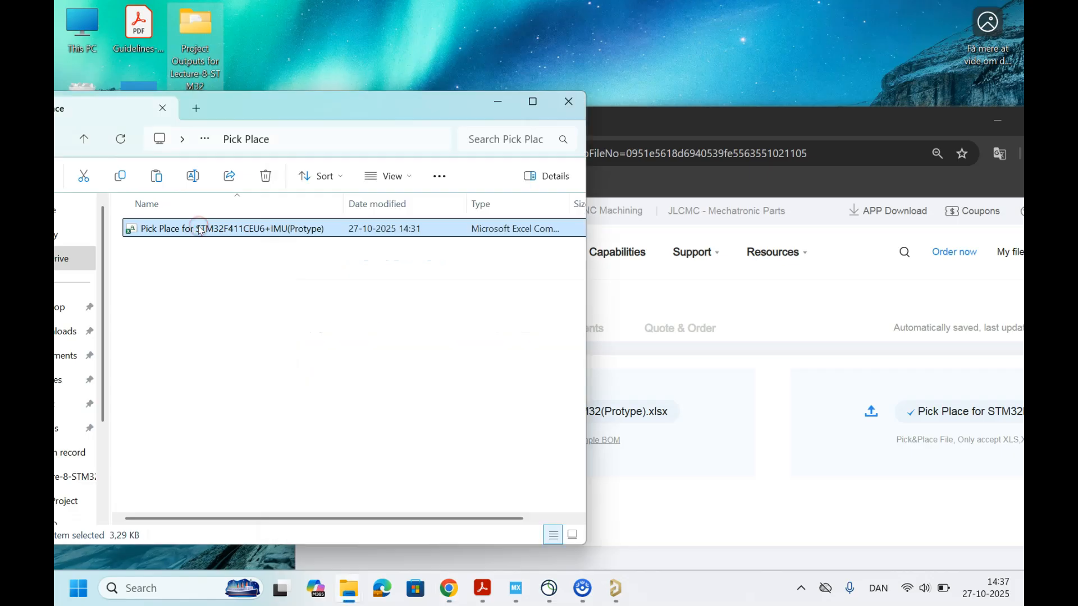
pyautogui.rightClick(193, 229)
pyautogui.click(314, 177)
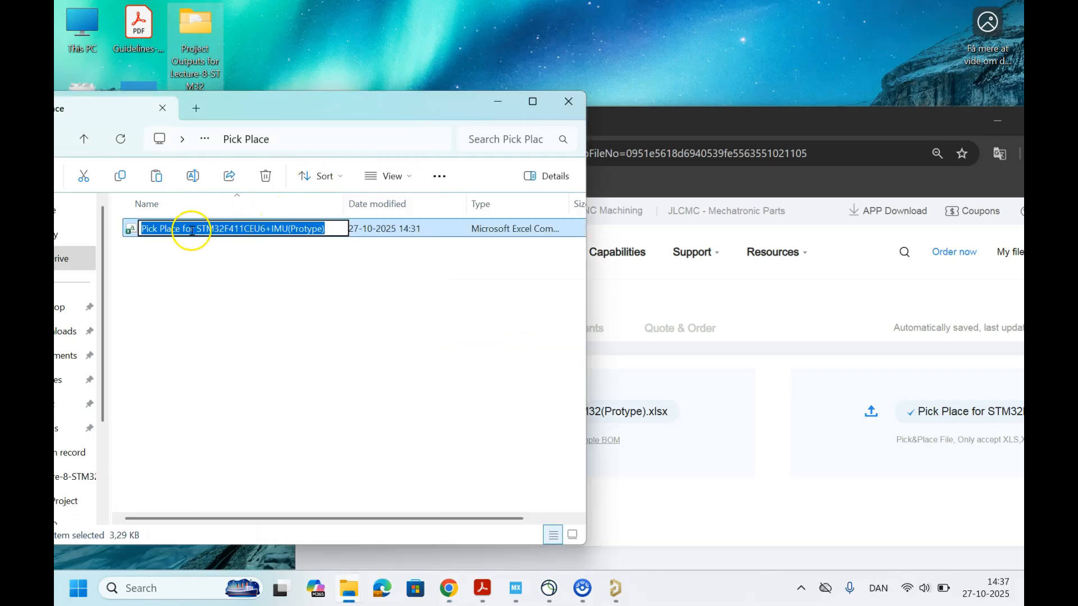
pyautogui.moveTo(183, 230); pyautogui.dragTo(319, 232)
pyautogui.press('BackSpace')
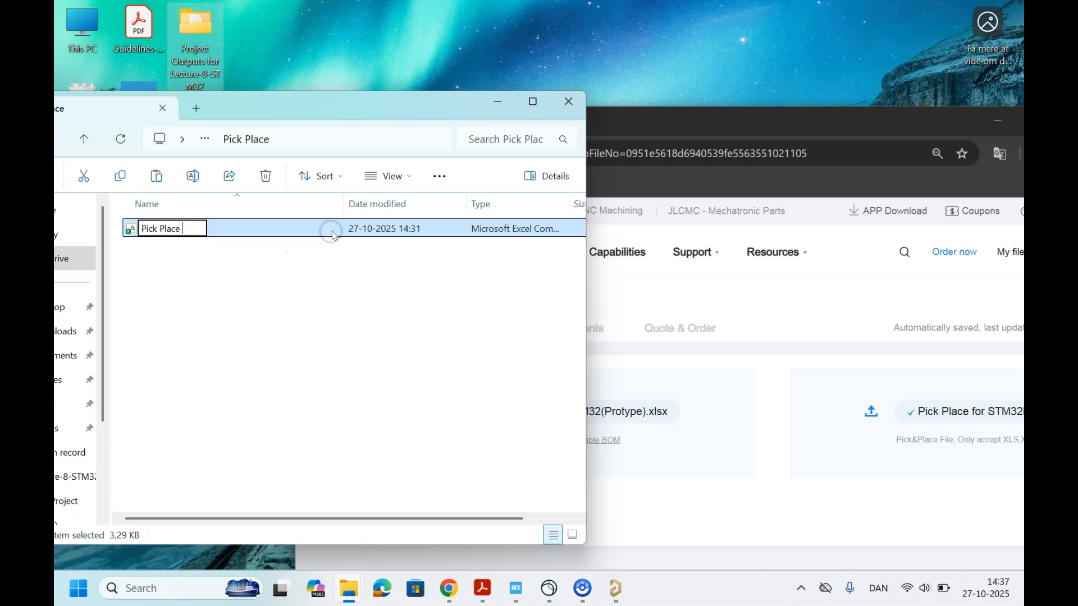
pyautogui.press('Return')
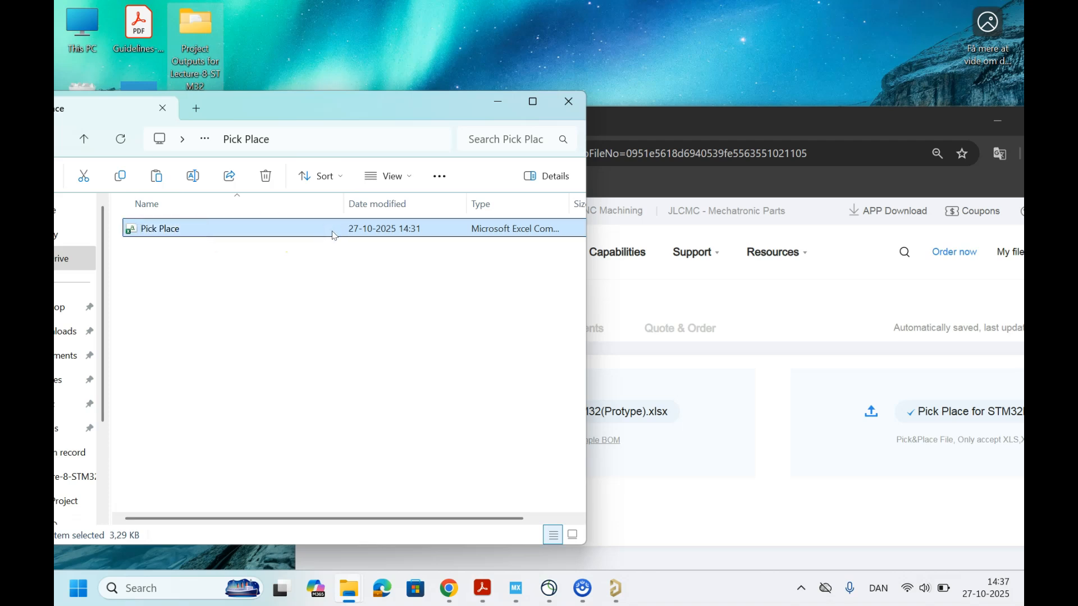
# Step: Replace the CPL file with the renamed Pick Place.csv and process the BOM and CPL
pyautogui.moveTo(183, 229); pyautogui.dragTo(956, 412)
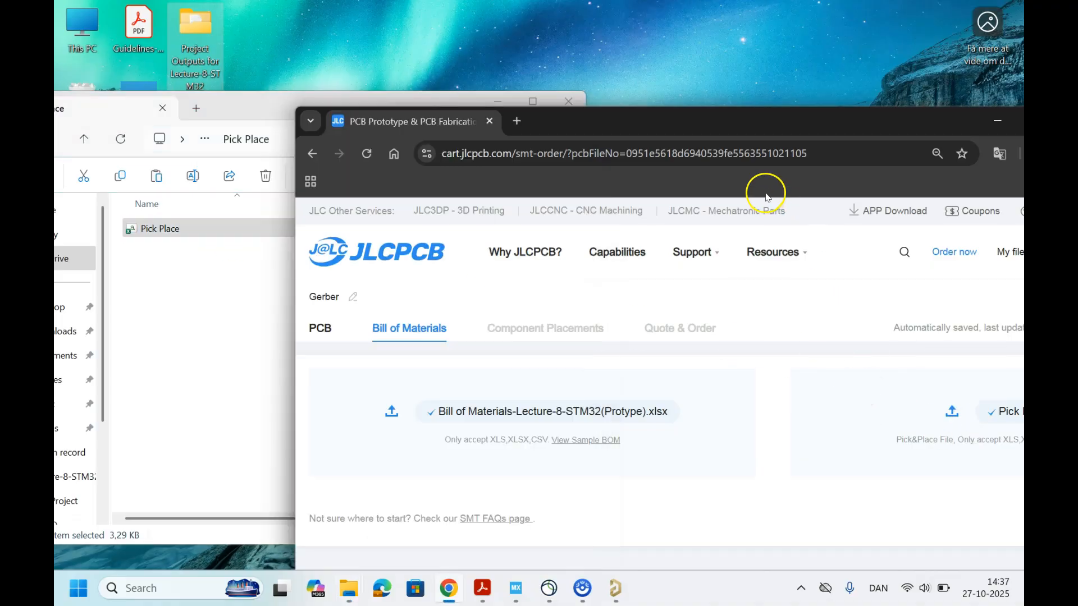
pyautogui.doubleClick(664, 118)
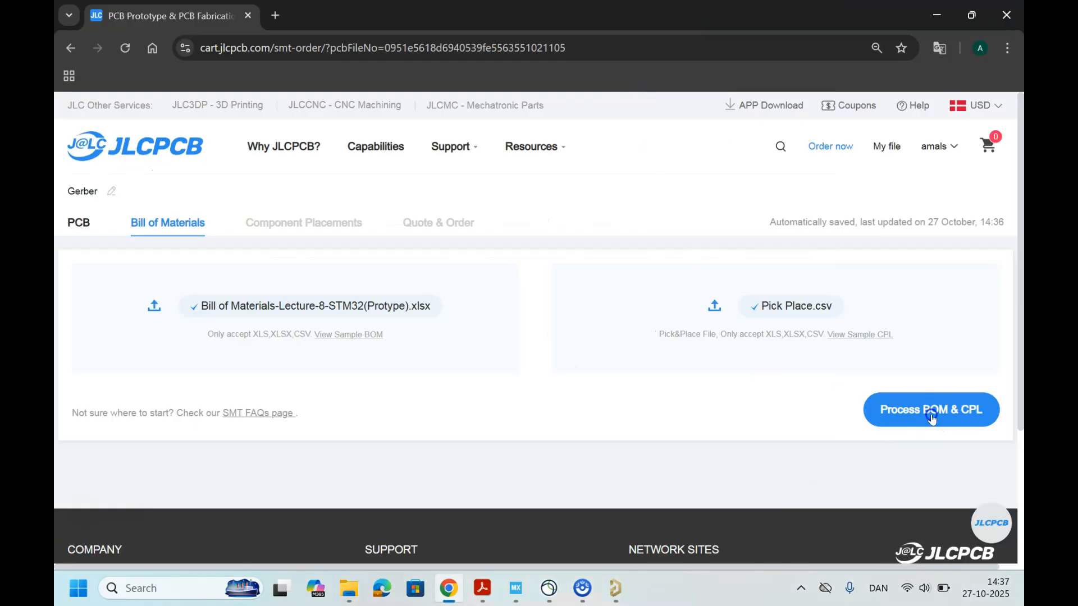
pyautogui.click(931, 414)
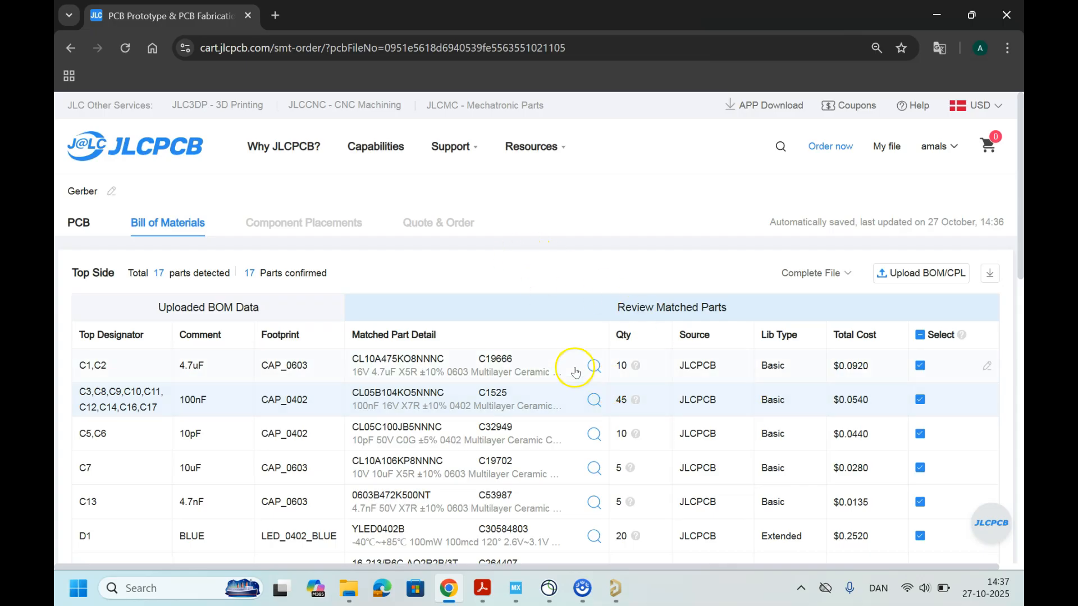
# Step: Review the matched parts against the uploaded BOM data, including quantities, library types, costs and selection status
pyautogui.scroll(-3, 561, 361)
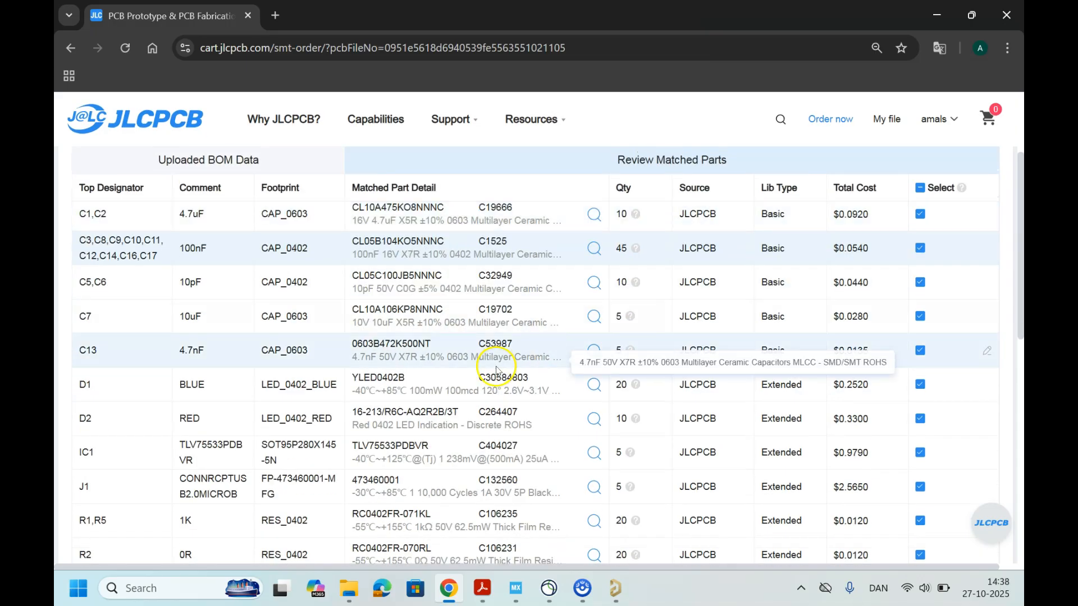
pyautogui.scroll(2, 236, 365)
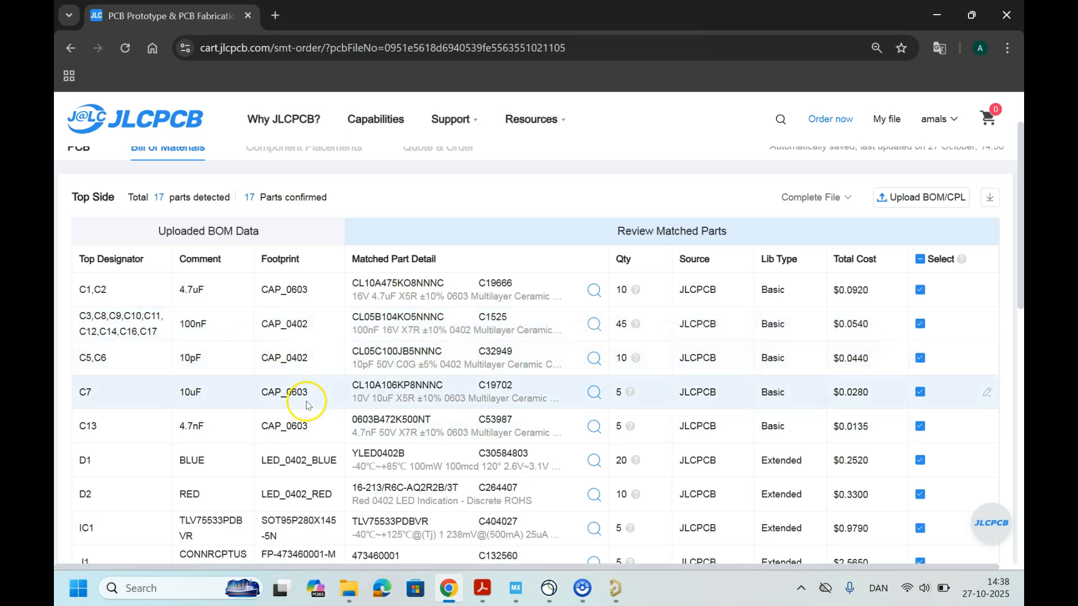
pyautogui.scroll(-5, 307, 404)
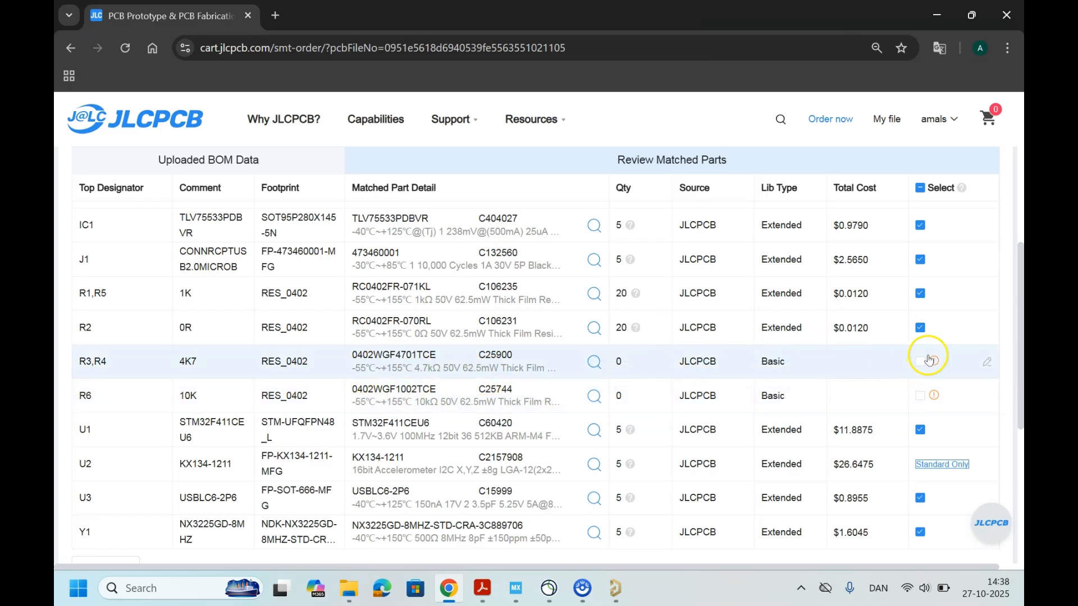
# Step: Select the matched 4.7 kΩ resistor for R3,R4 and the matched 10 kΩ resistor for R6 for assembly
pyautogui.moveTo(936, 361)
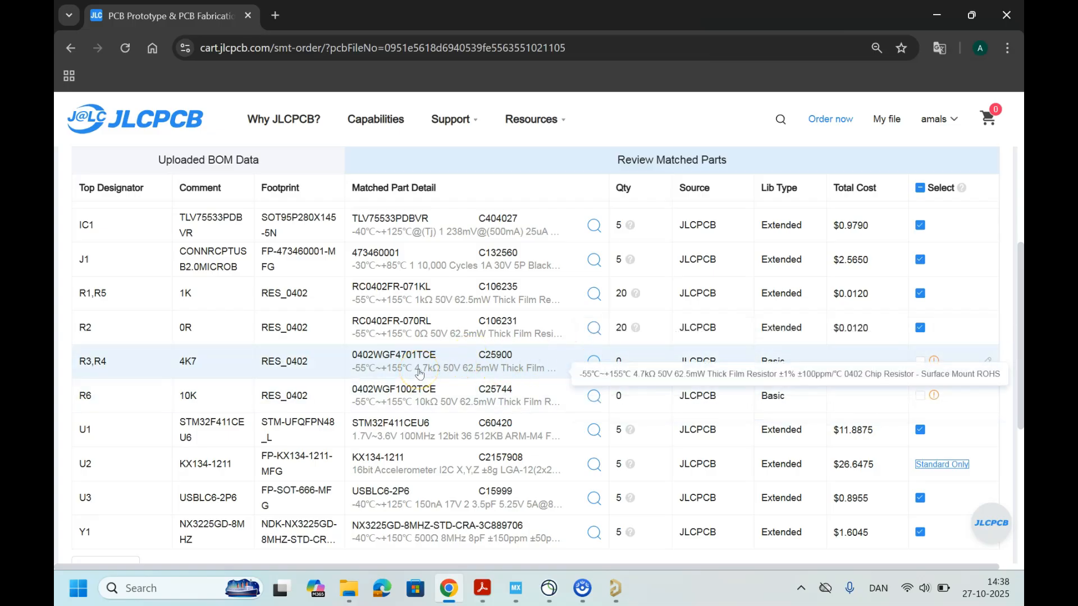
pyautogui.click(425, 402)
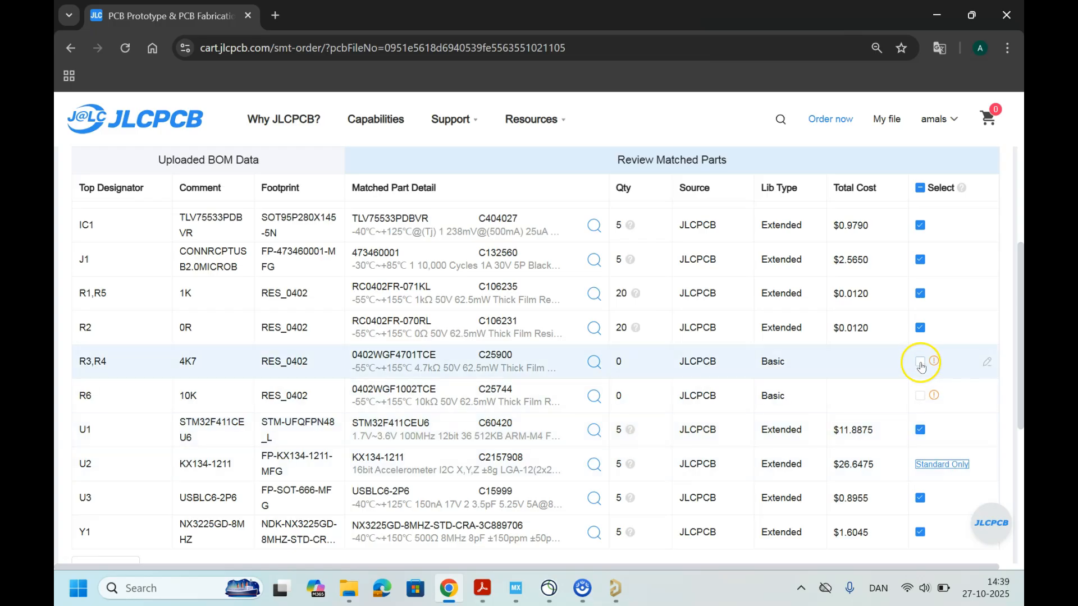
pyautogui.click(921, 398)
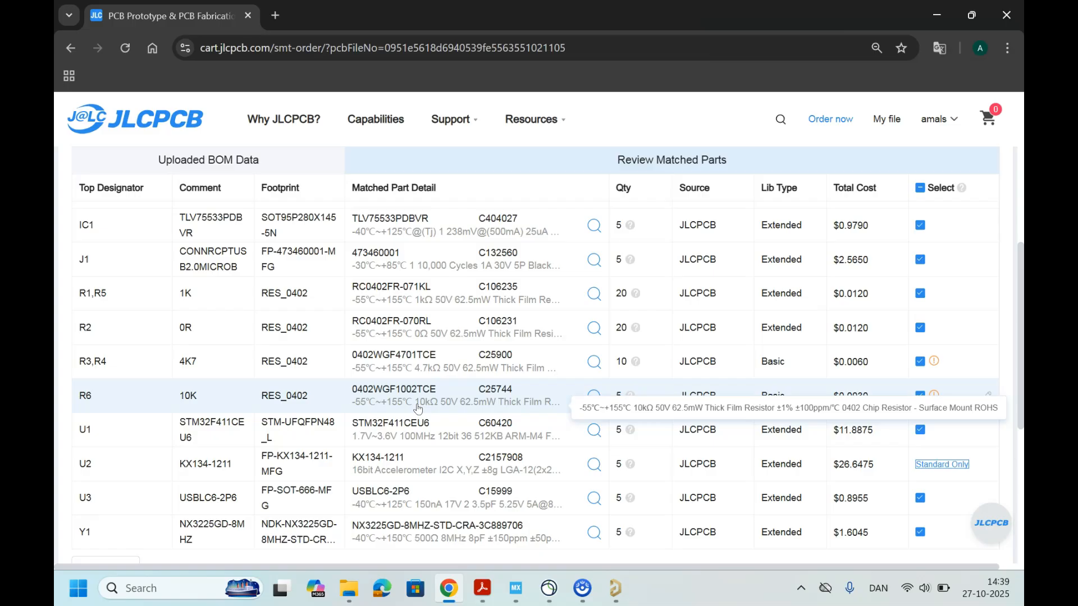
pyautogui.scroll(8, 417, 408)
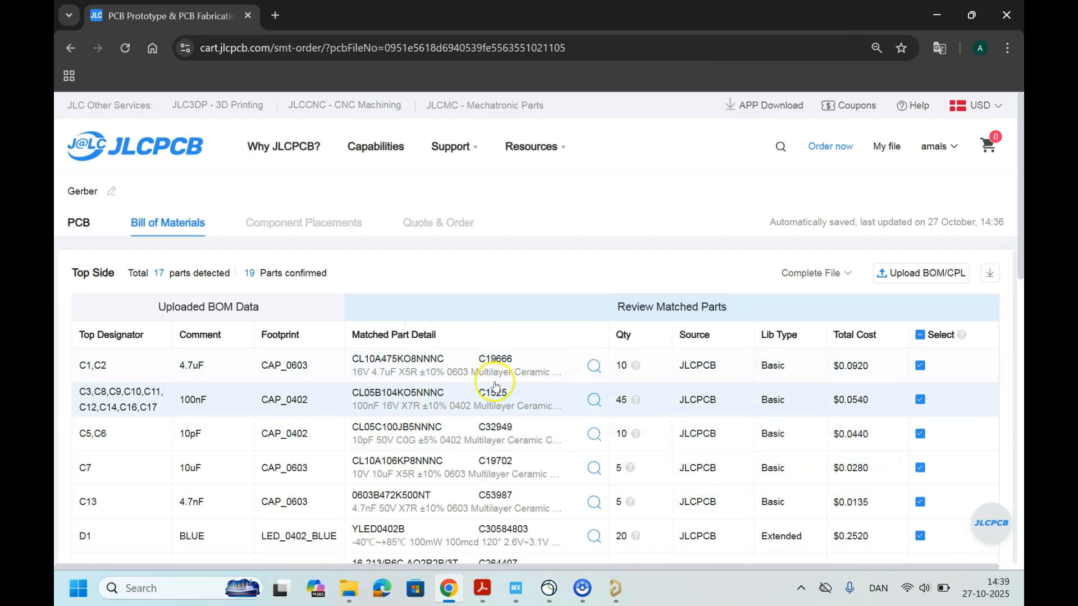
pyautogui.scroll(-7, 432, 397)
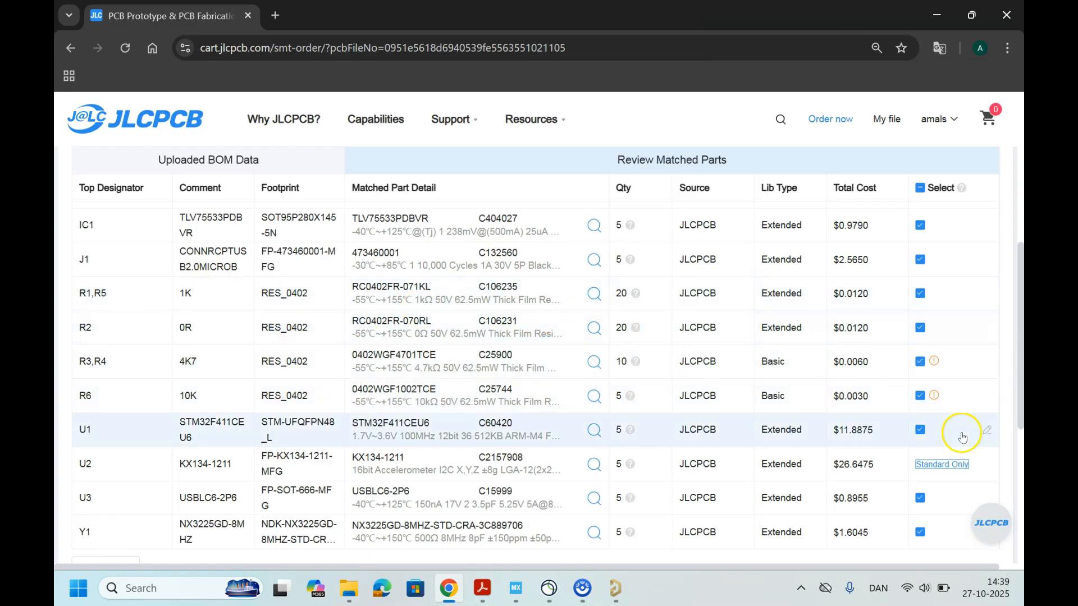
# Step: Switch the order to Standard PCBA so the KX134-1211 accelerometer U2 can be placed, and recheck the matched parts
pyautogui.scroll(-2, 561, 404)
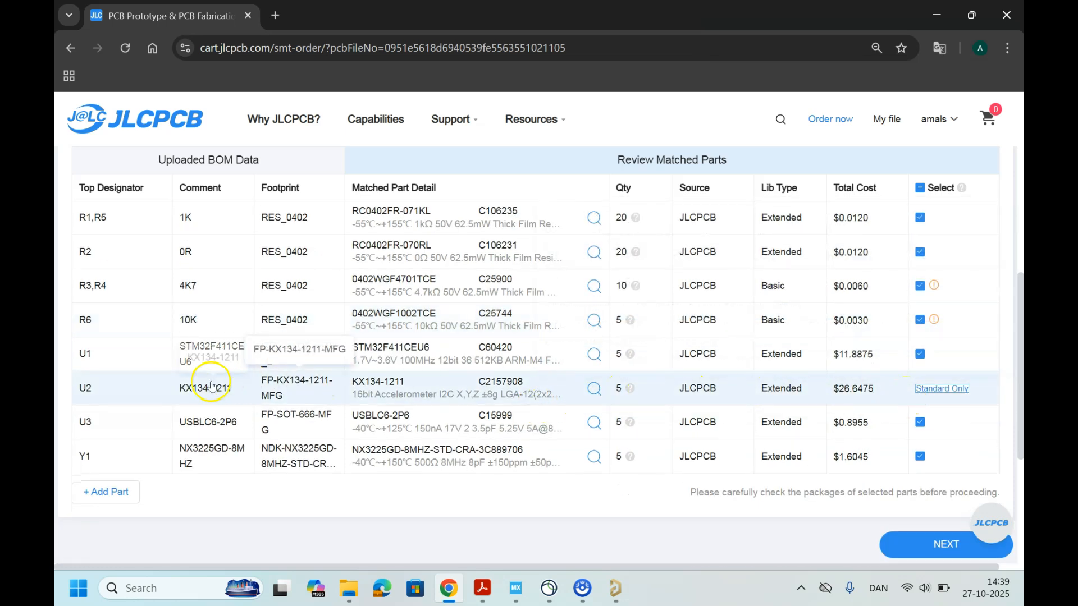
pyautogui.click(947, 390)
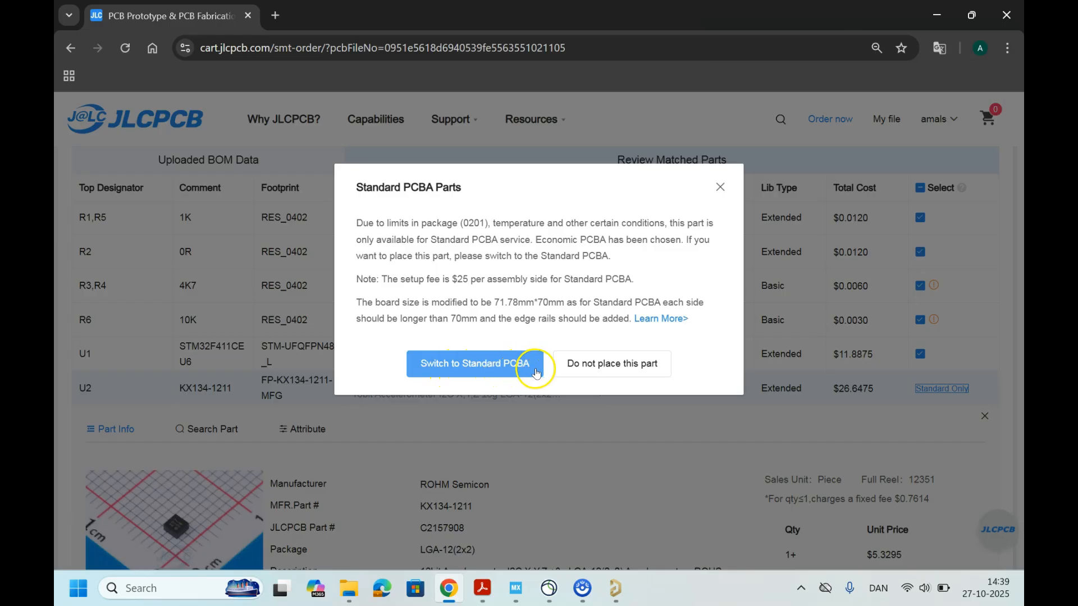
pyautogui.click(471, 372)
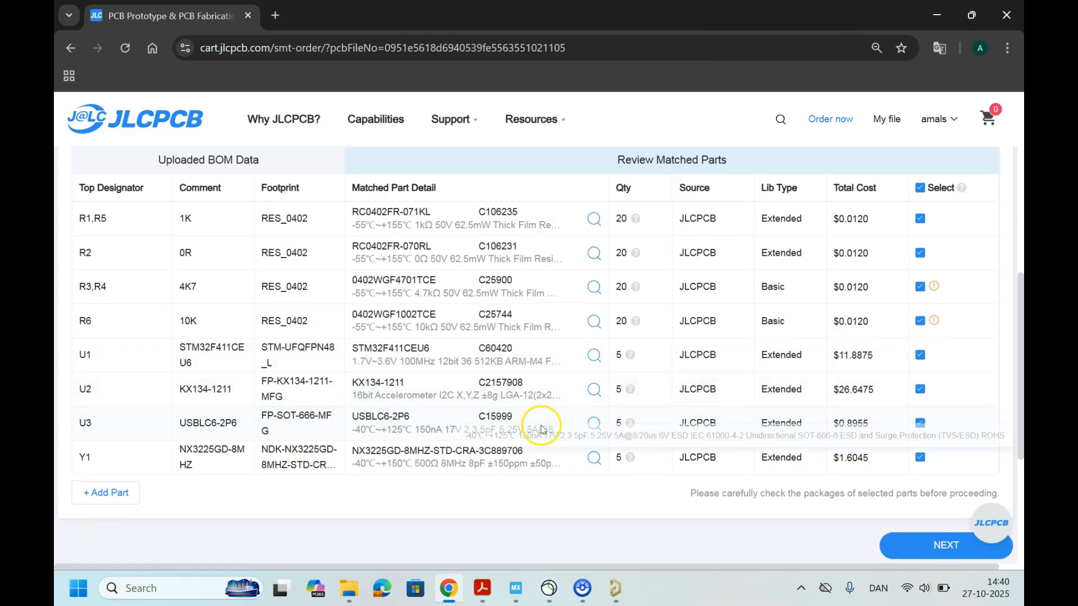
pyautogui.scroll(6, 668, 426)
pyautogui.scroll(-10, 541, 430)
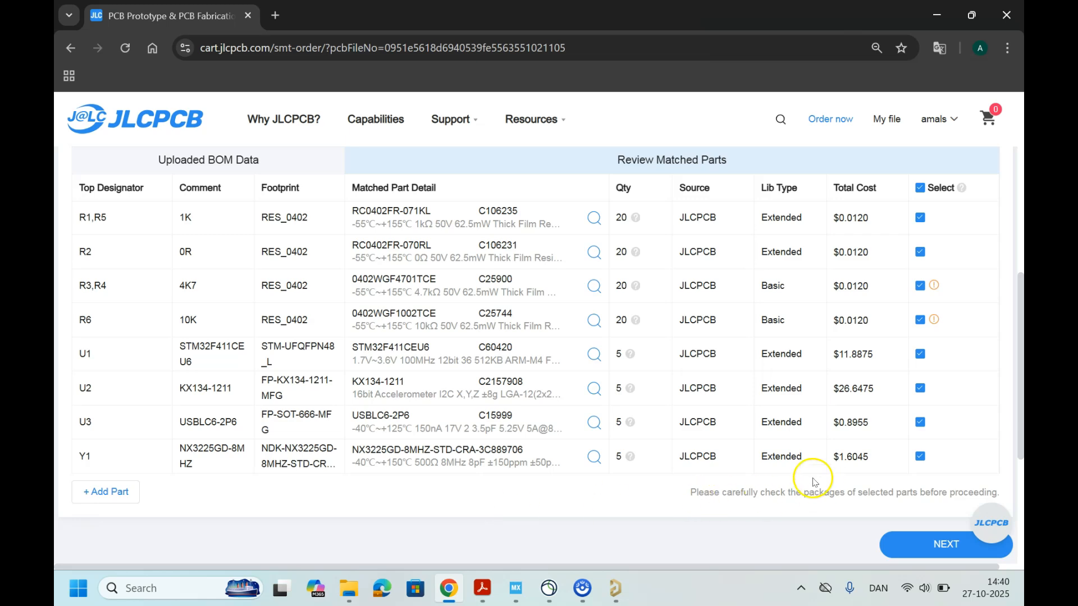
# Step: Move the browser window aside, minimize File Explorer, and switch to Altium Designer with its window maximized
pyautogui.scroll(4, 814, 449)
pyautogui.moveTo(428, 35); pyautogui.dragTo(698, 83)
pyautogui.moveTo(320, 104); pyautogui.dragTo(191, 287)
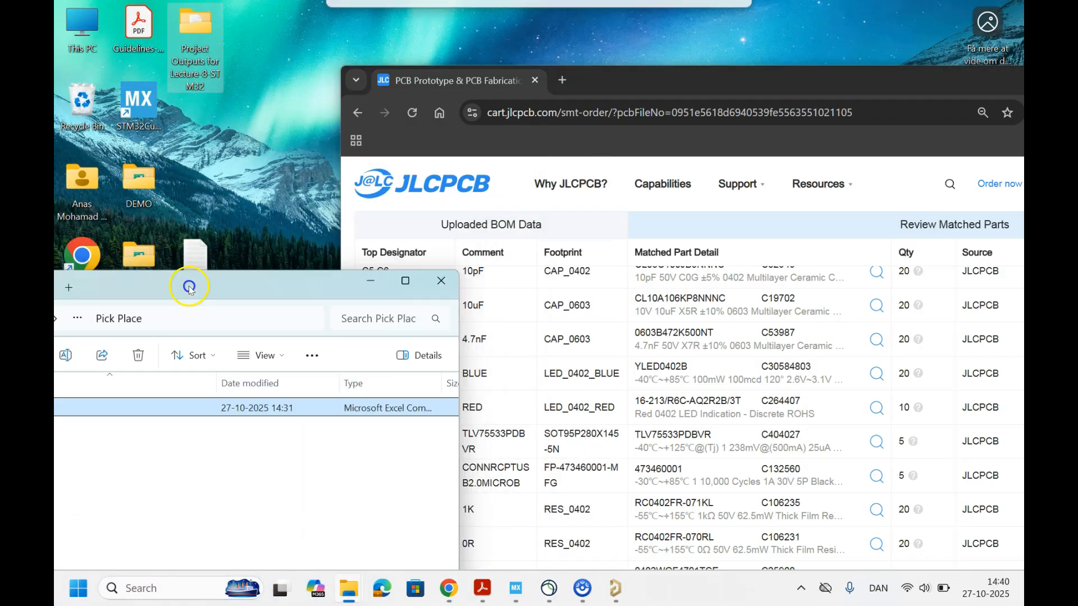
pyautogui.click(377, 290)
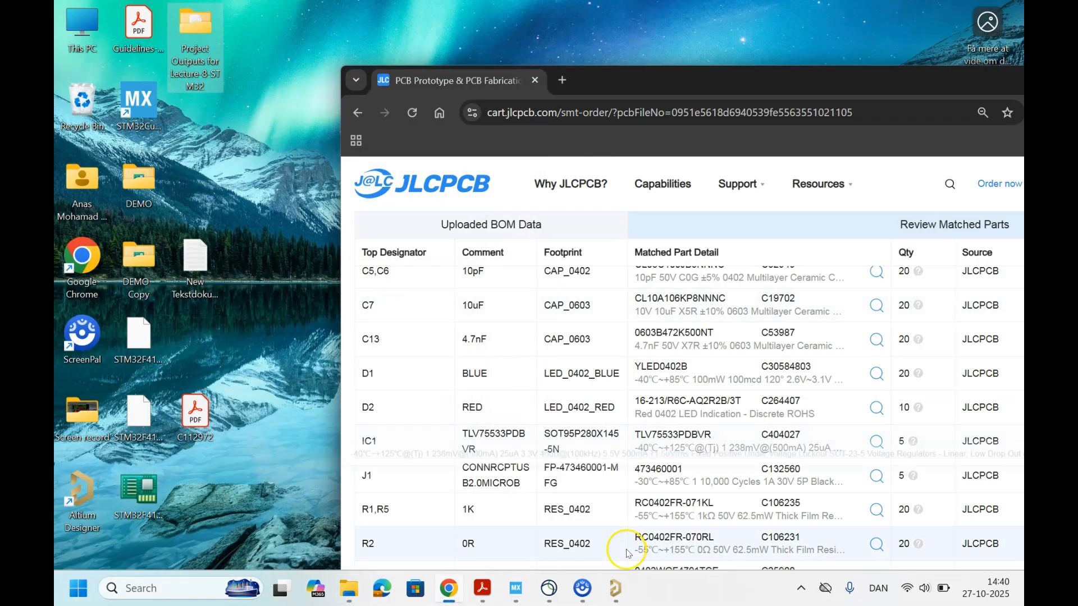
pyautogui.click(615, 590)
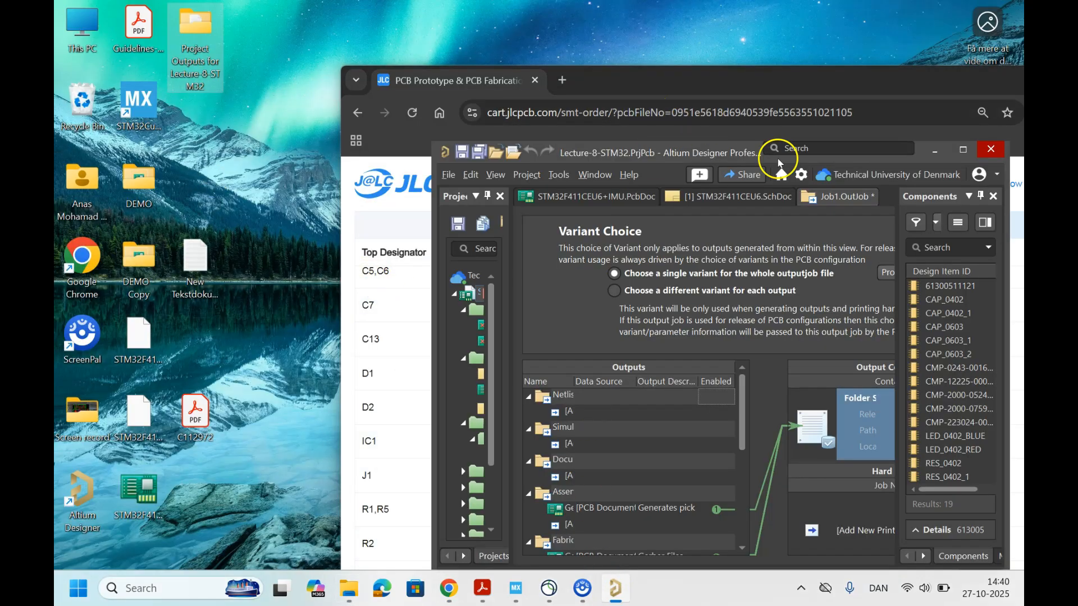
pyautogui.moveTo(889, 153); pyautogui.dragTo(501, 138)
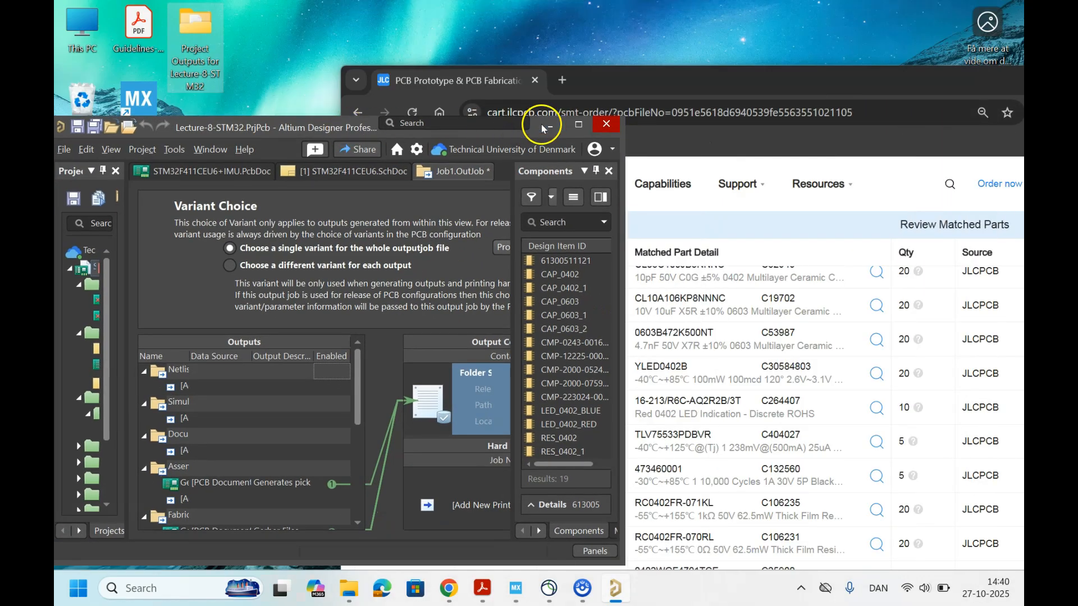
pyautogui.click(581, 124)
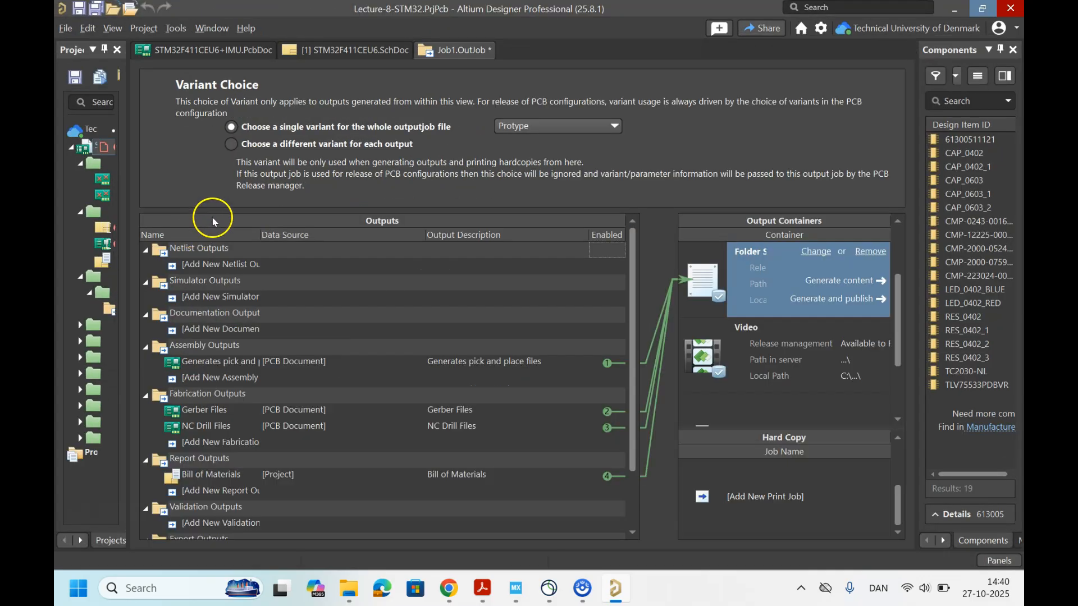
# Step: Open the Bill of Materials report from the STM32F411CEU6 schematic
pyautogui.click(313, 52)
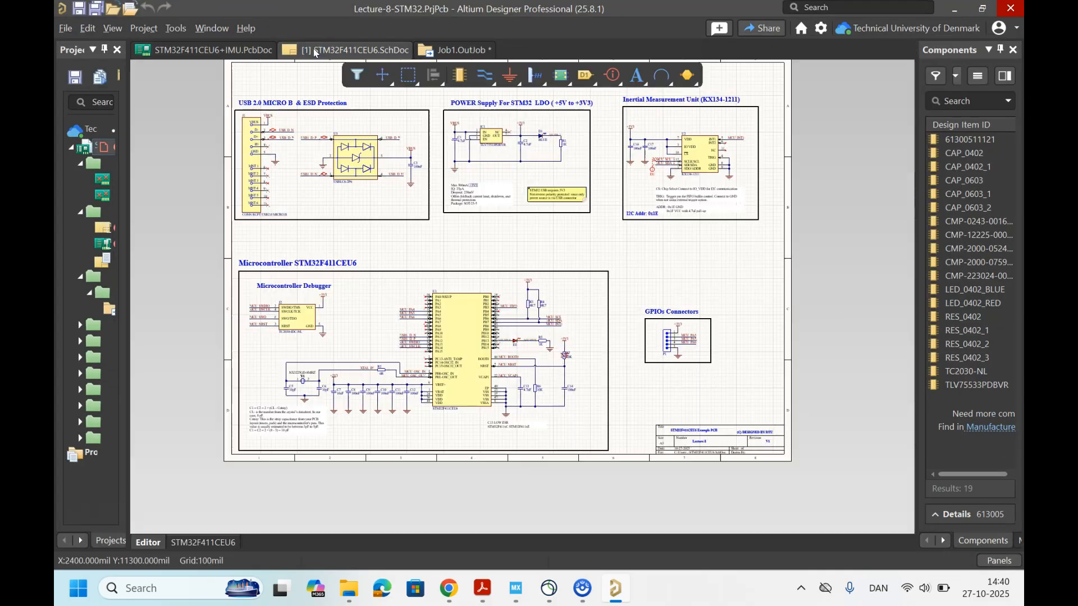
pyautogui.click(238, 28)
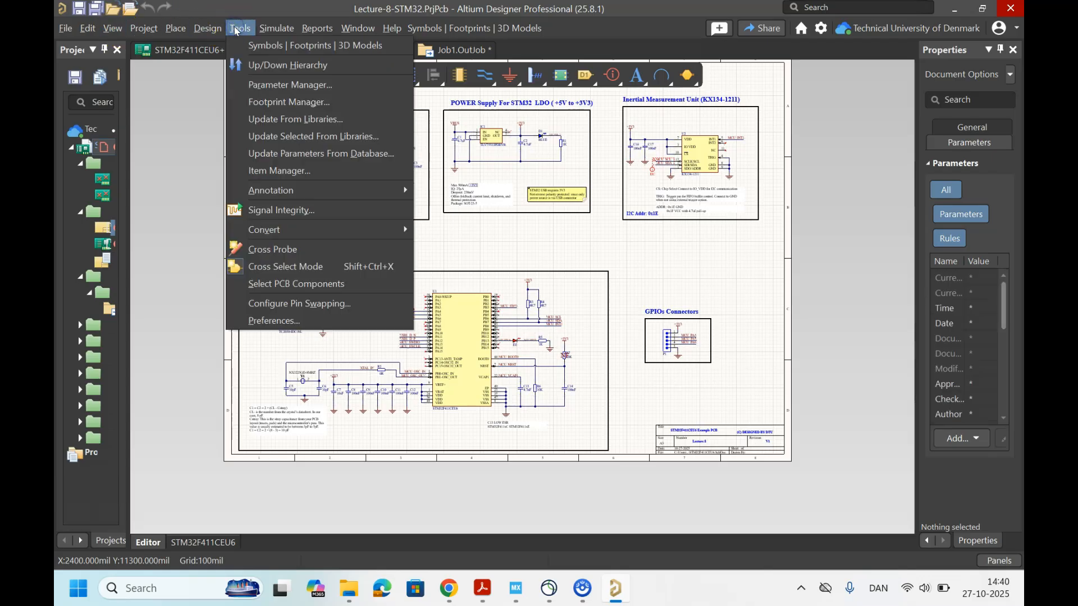
pyautogui.moveTo(207, 31)
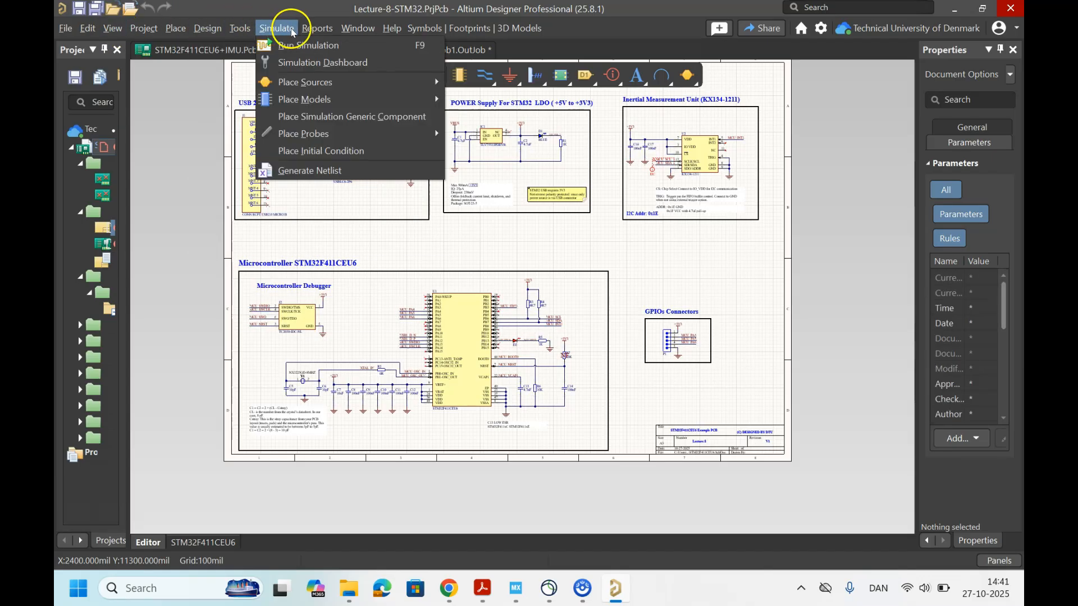
pyautogui.moveTo(310, 33)
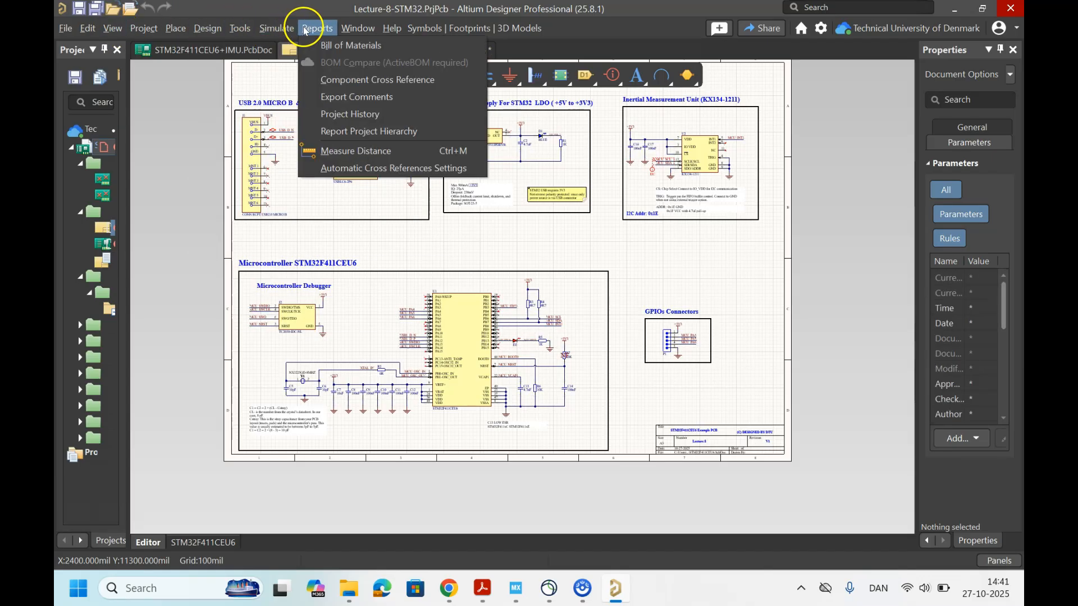
pyautogui.click(327, 49)
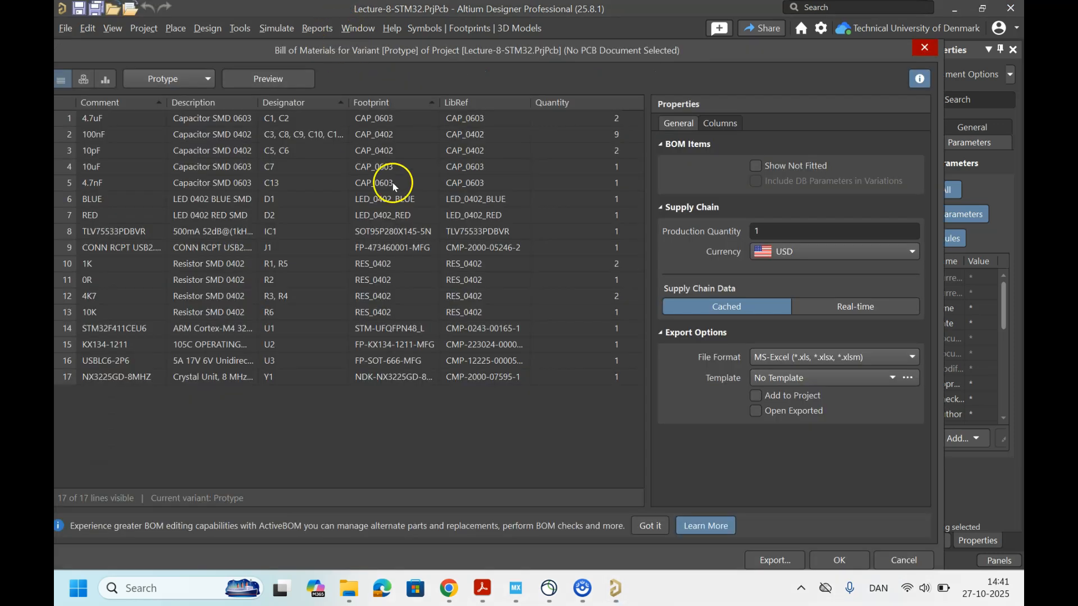
# Step: Place the Bill of Materials report beside the JLCPCB parts list in the browser and compare their designators and footprints
pyautogui.moveTo(634, 56); pyautogui.dragTo(429, 51)
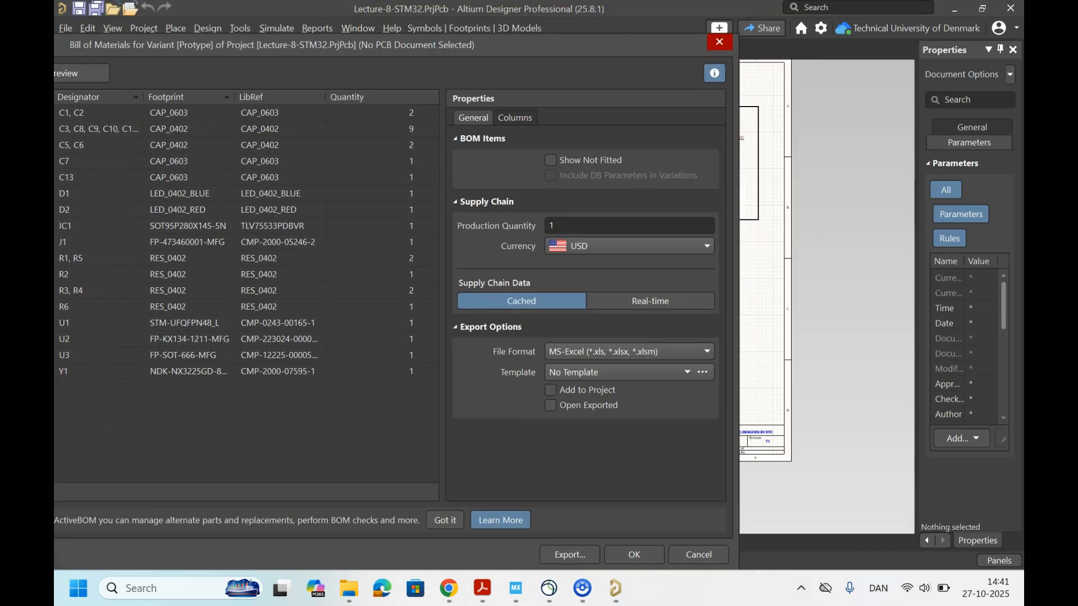
pyautogui.click(449, 588)
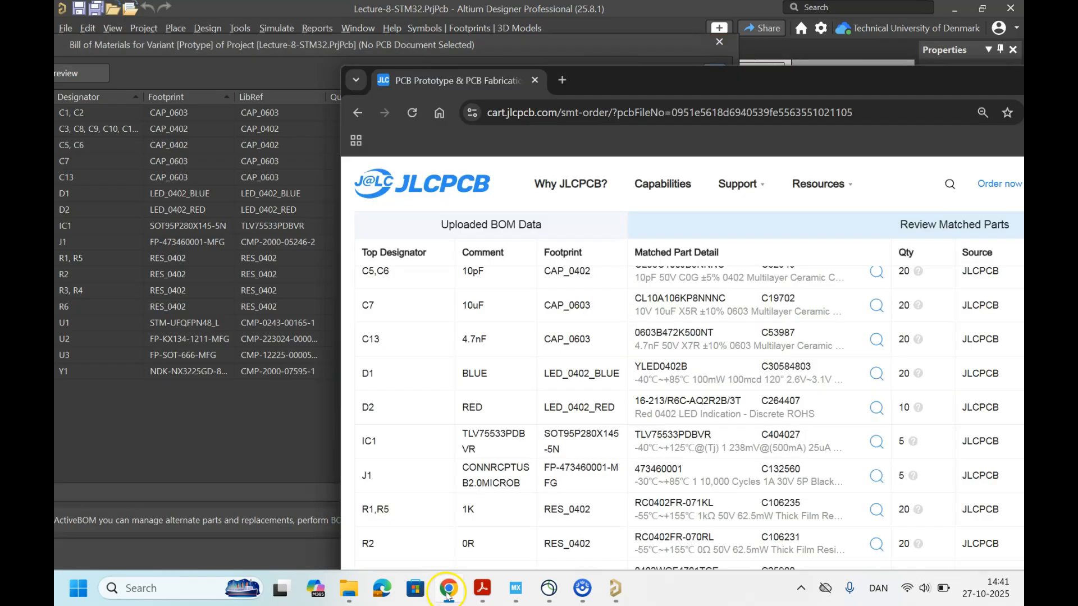
pyautogui.moveTo(618, 93); pyautogui.dragTo(738, 76)
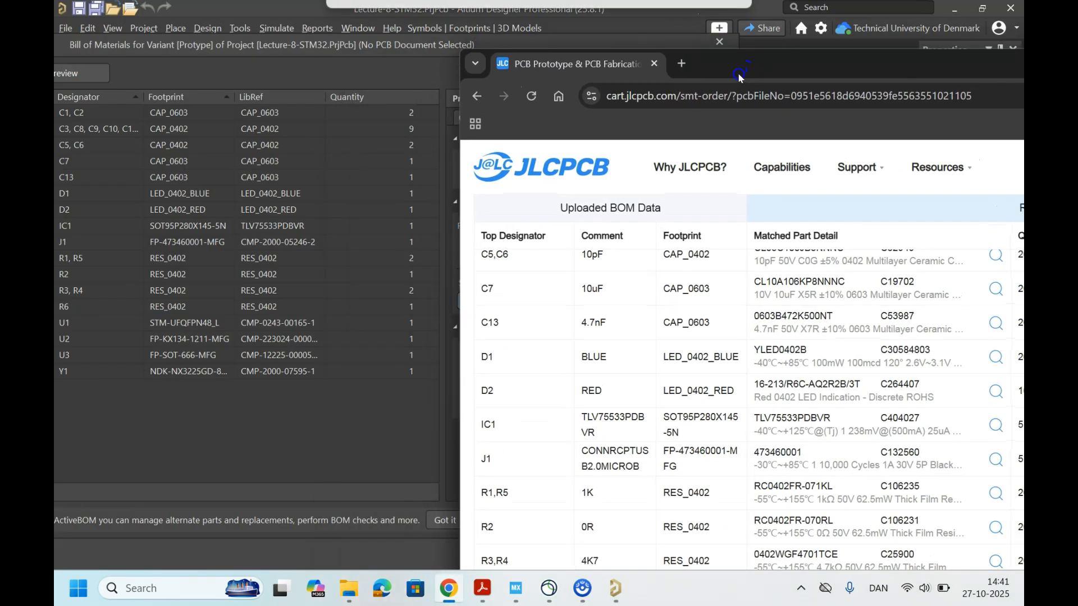
pyautogui.scroll(4, 619, 289)
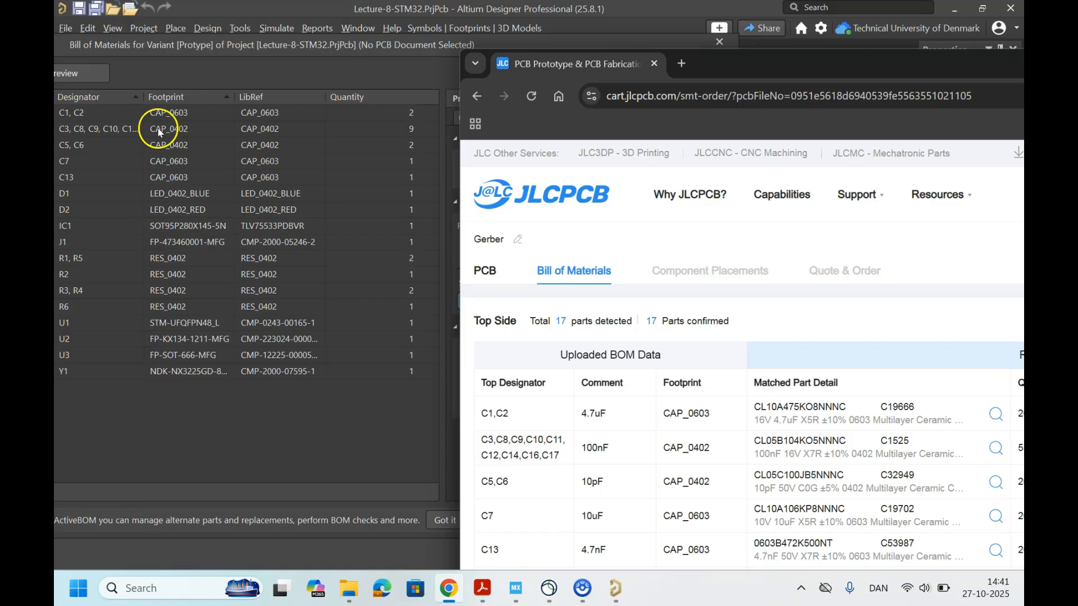
pyautogui.click(304, 413)
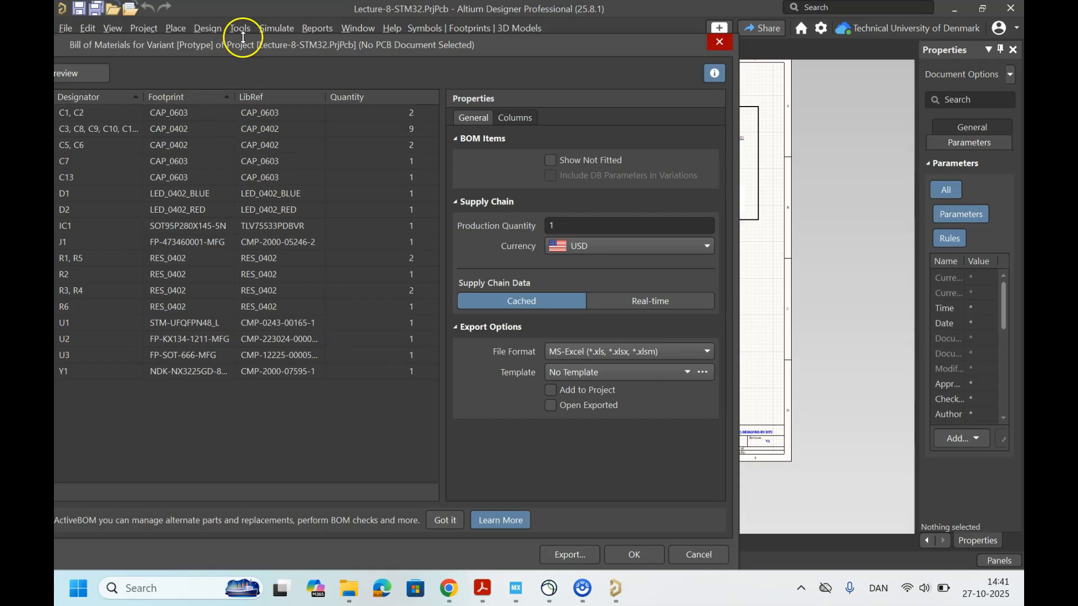
# Step: Check the comments and footprints in Altium's Bill of Materials, starting with C1, C2, and shift the report aside for comparison
pyautogui.moveTo(279, 45); pyautogui.dragTo(554, 54)
pyautogui.click(671, 329)
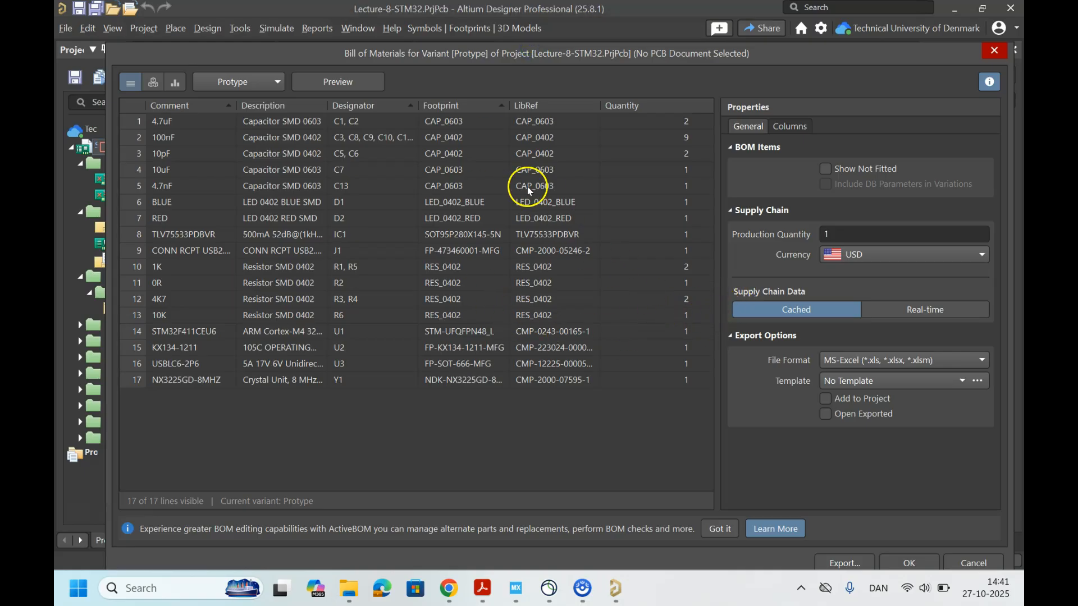
pyautogui.click(463, 121)
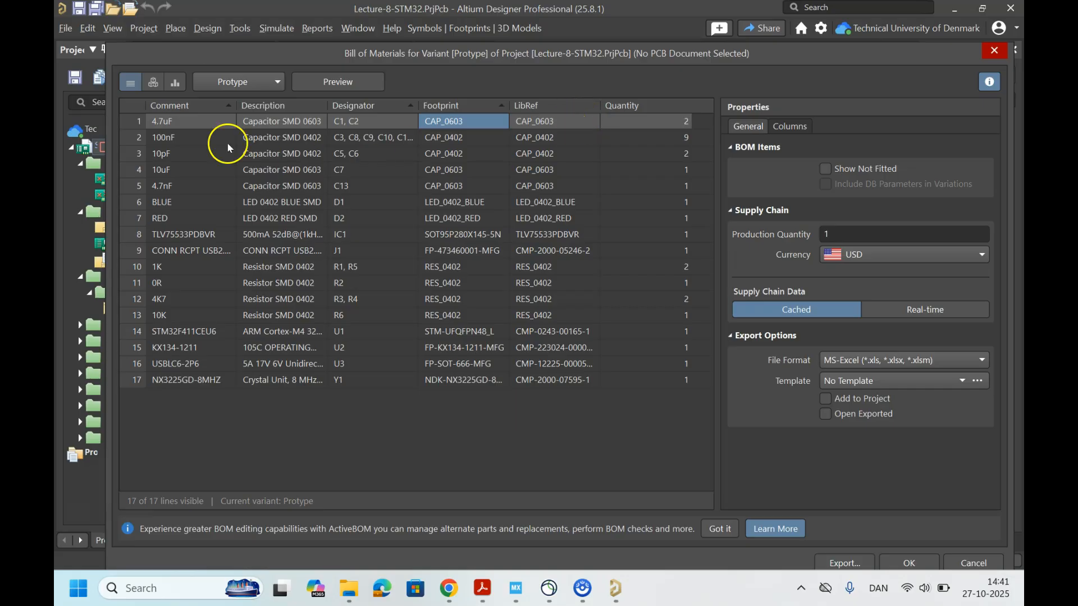
pyautogui.moveTo(509, 56); pyautogui.dragTo(243, 83)
pyautogui.click(507, 554)
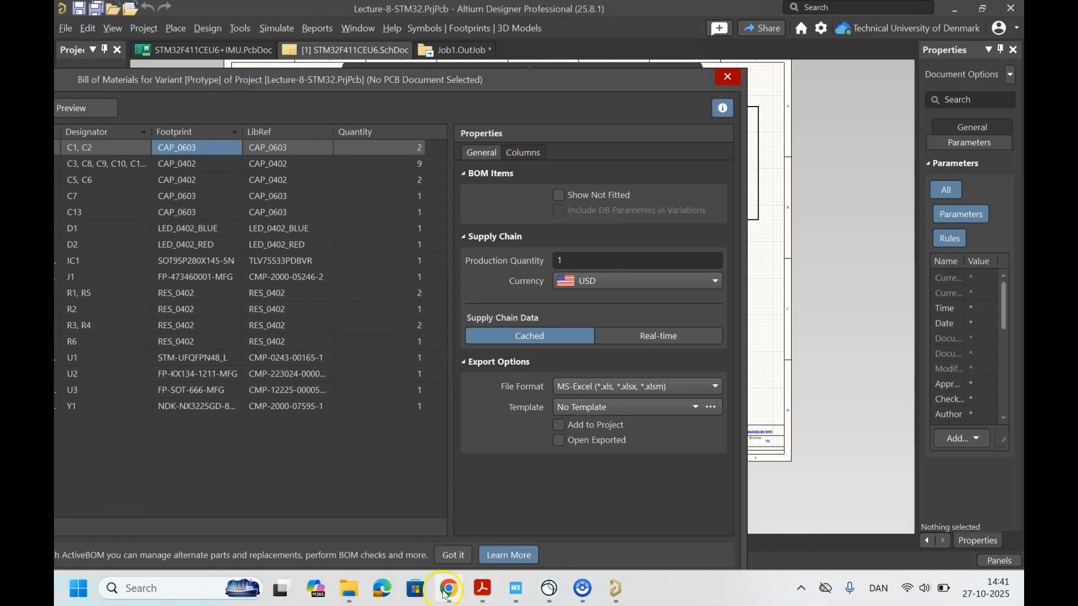
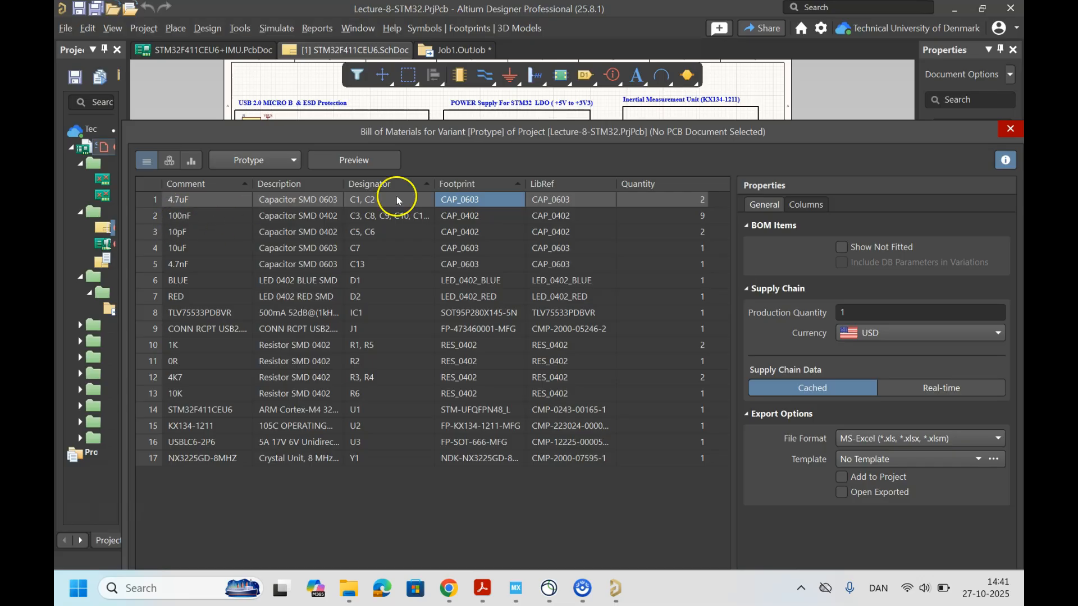
# Step: Shift Altium's Bill of Materials report aside, then switch to the JLCPCB parts list with the browser window maximized
pyautogui.moveTo(637, 138); pyautogui.dragTo(330, 108)
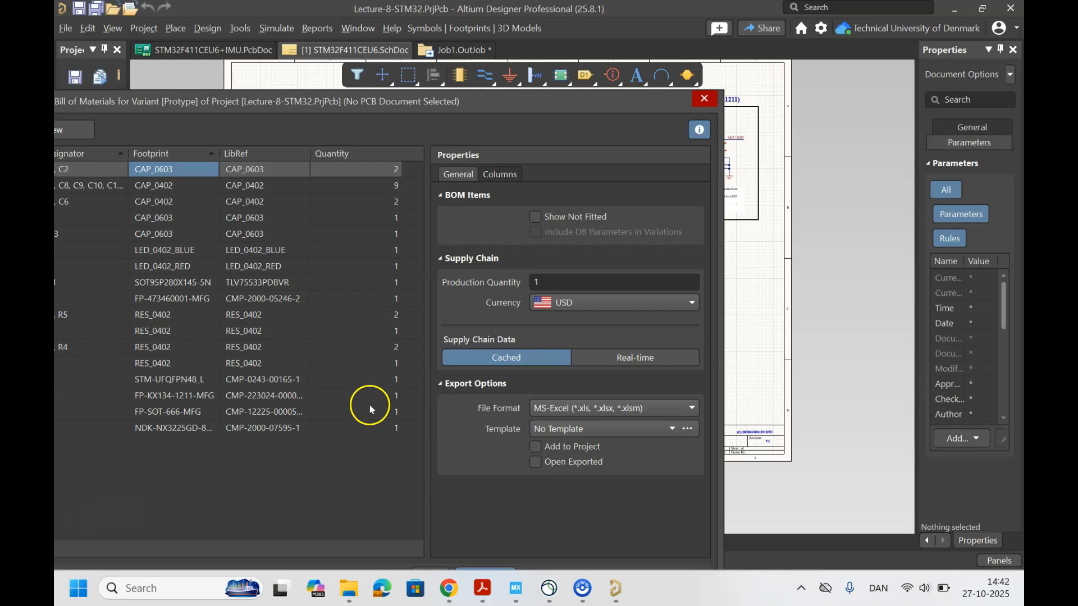
pyautogui.moveTo(310, 102); pyautogui.dragTo(447, 99)
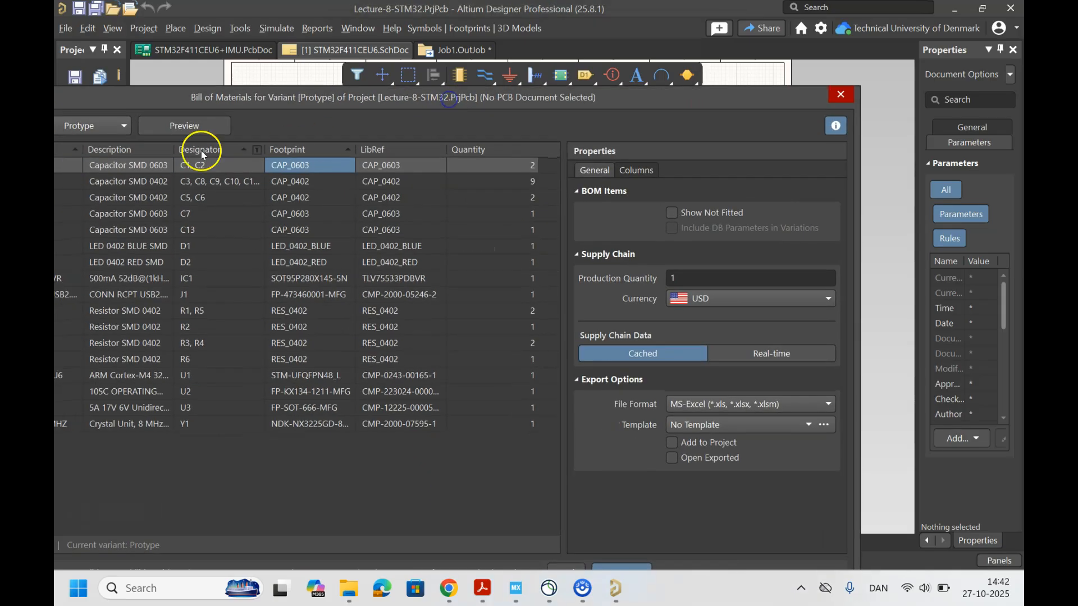
pyautogui.click(447, 598)
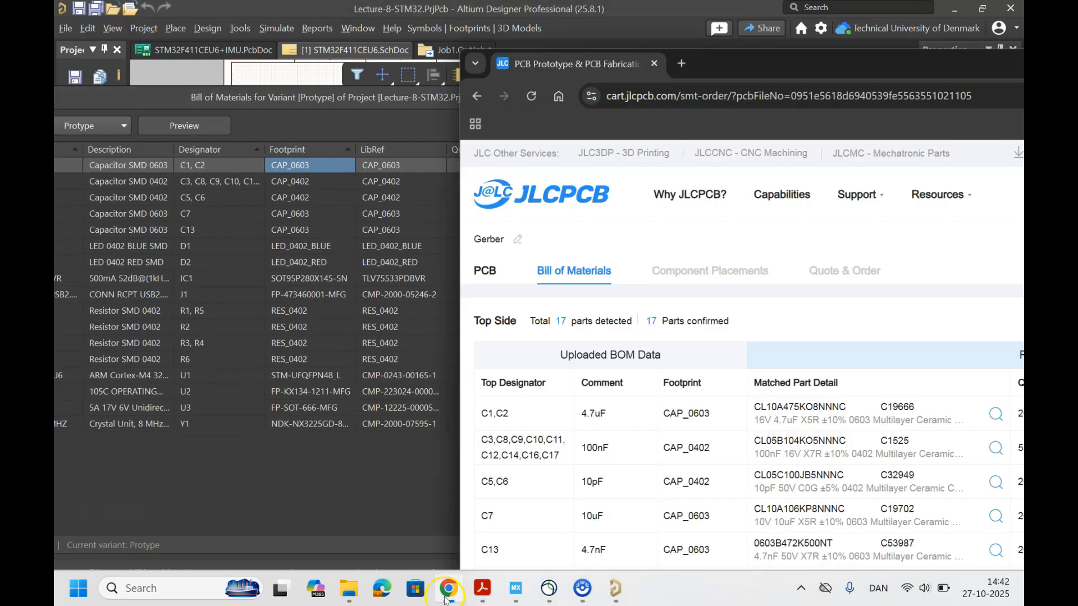
pyautogui.doubleClick(699, 62)
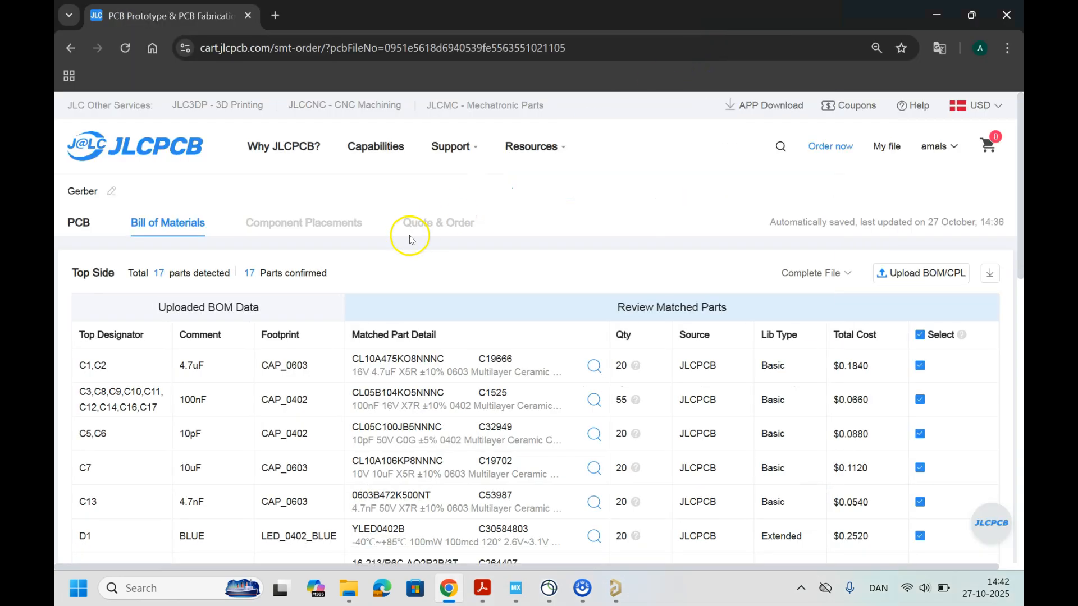
# Step: Review the matched parts down to Y1 and proceed to the component placements
pyautogui.scroll(-5, 568, 275)
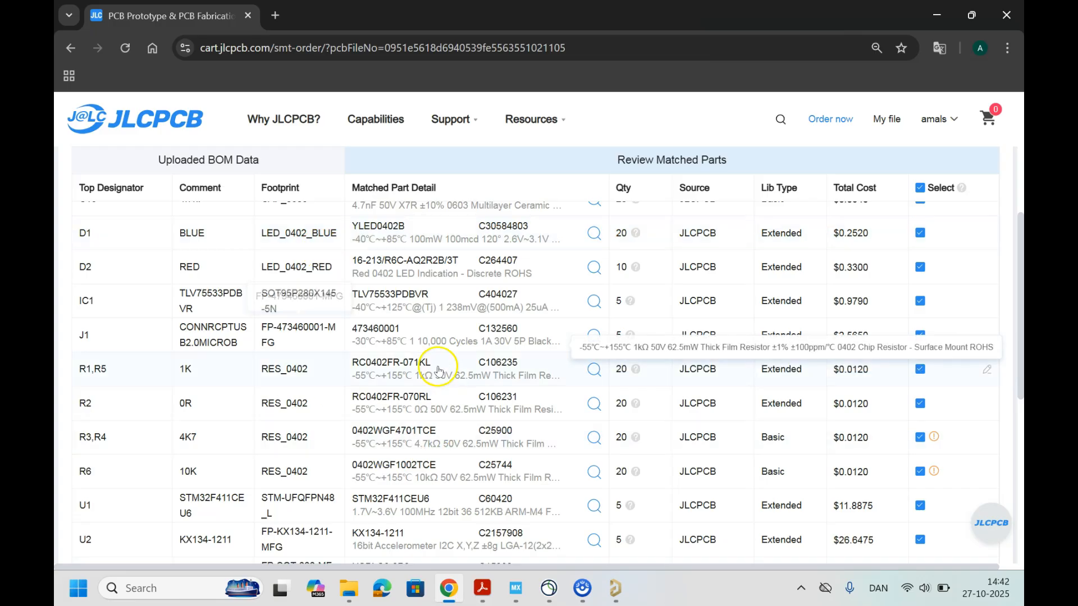
pyautogui.scroll(-4, 480, 401)
pyautogui.scroll(1, 505, 416)
pyautogui.scroll(-2, 525, 426)
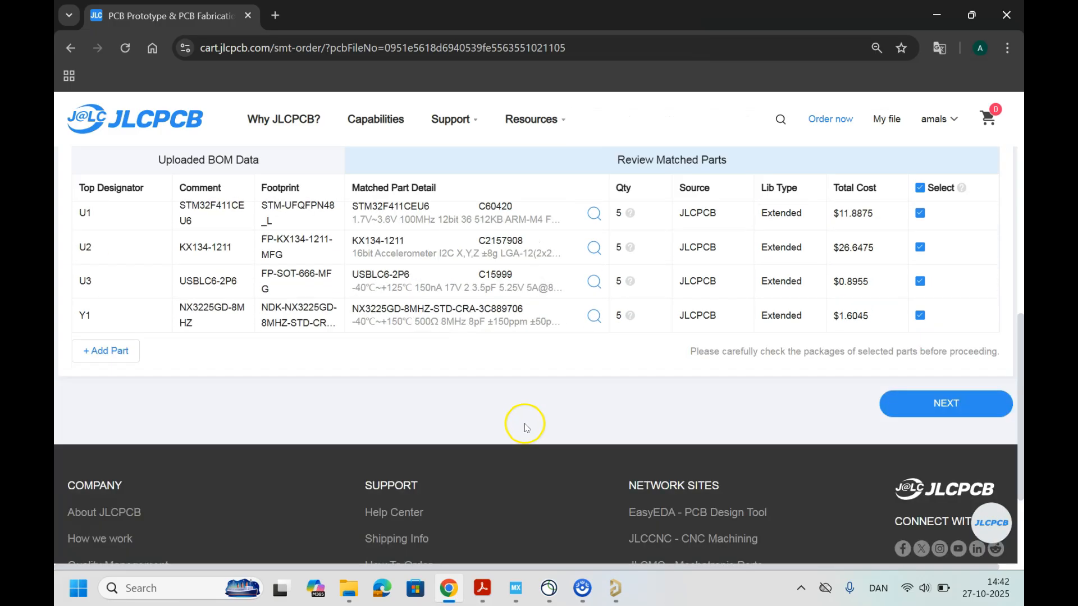
pyautogui.click(924, 394)
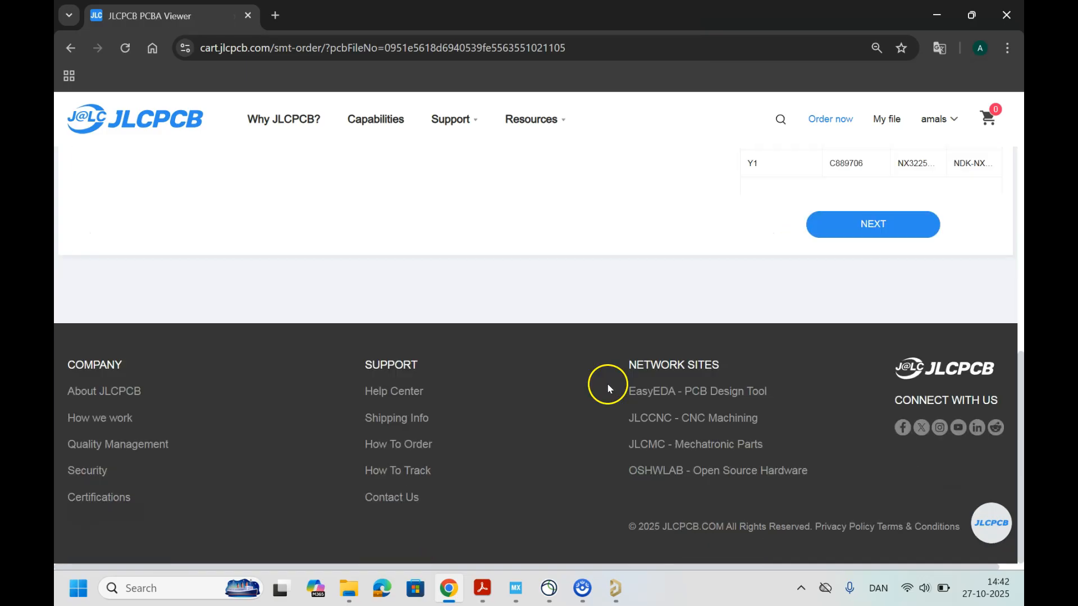
# Step: Examine the 3D board preview, comparing each component's magenta pin-1 marker with the white silkscreen dot
pyautogui.scroll(1, 523, 418)
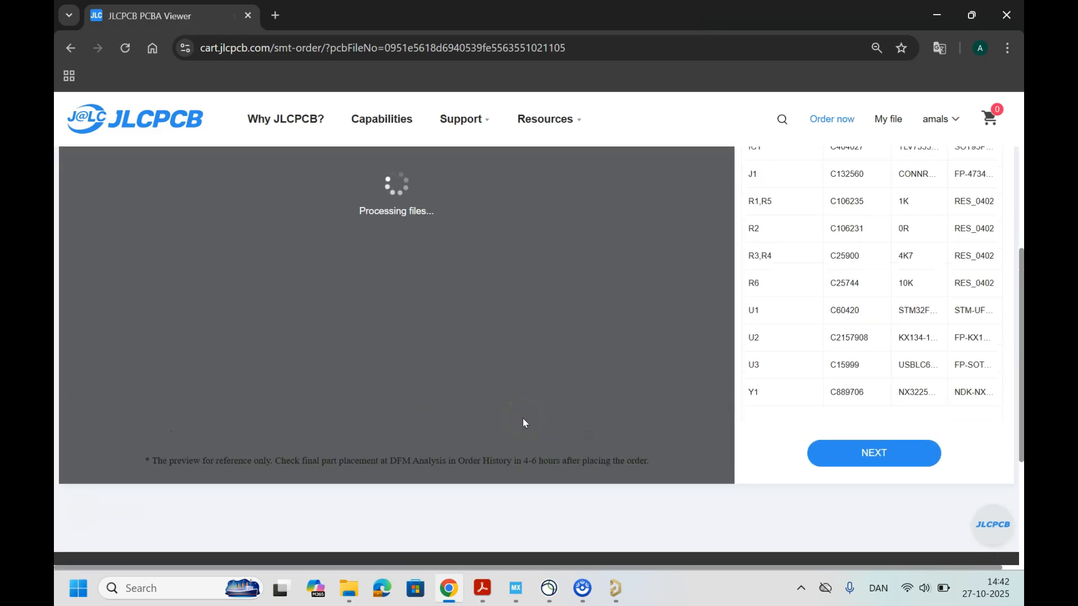
pyautogui.scroll(2, 345, 399)
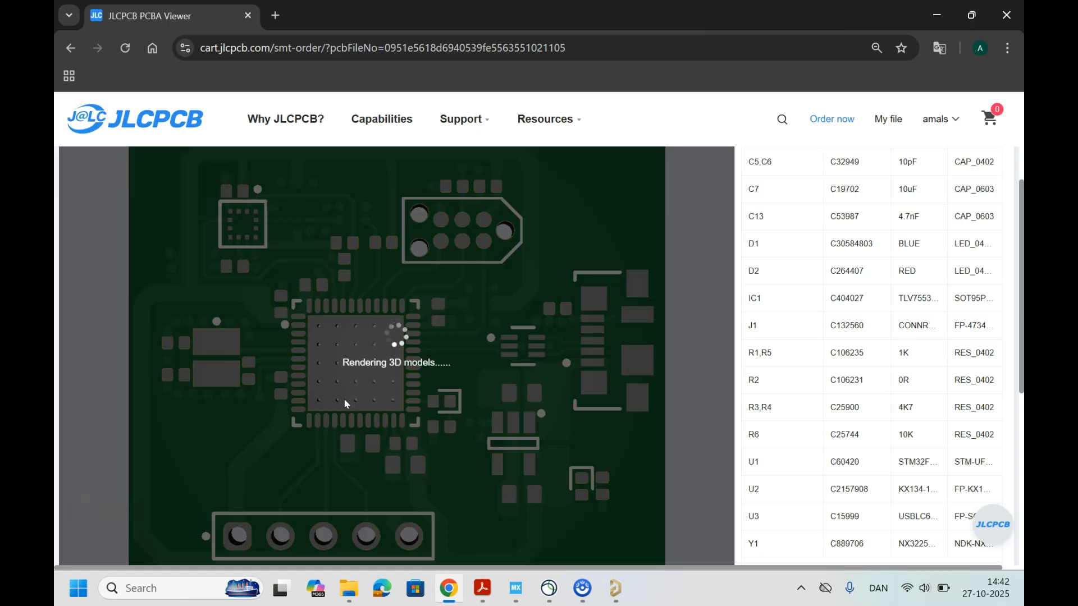
pyautogui.scroll(-1, 324, 396)
pyautogui.scroll(1, 292, 348)
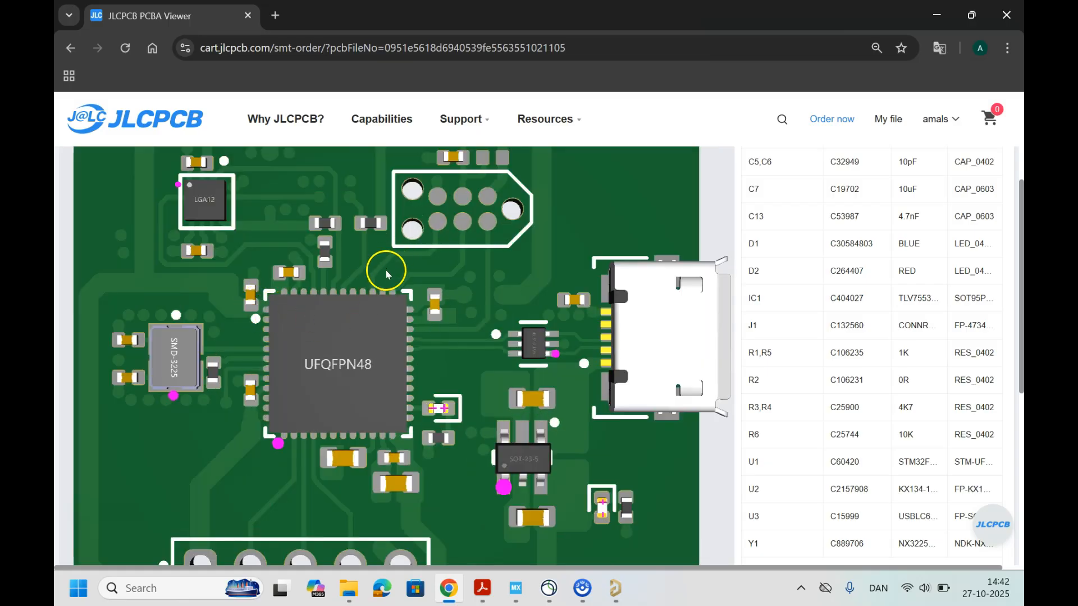
pyautogui.scroll(-1, 374, 352)
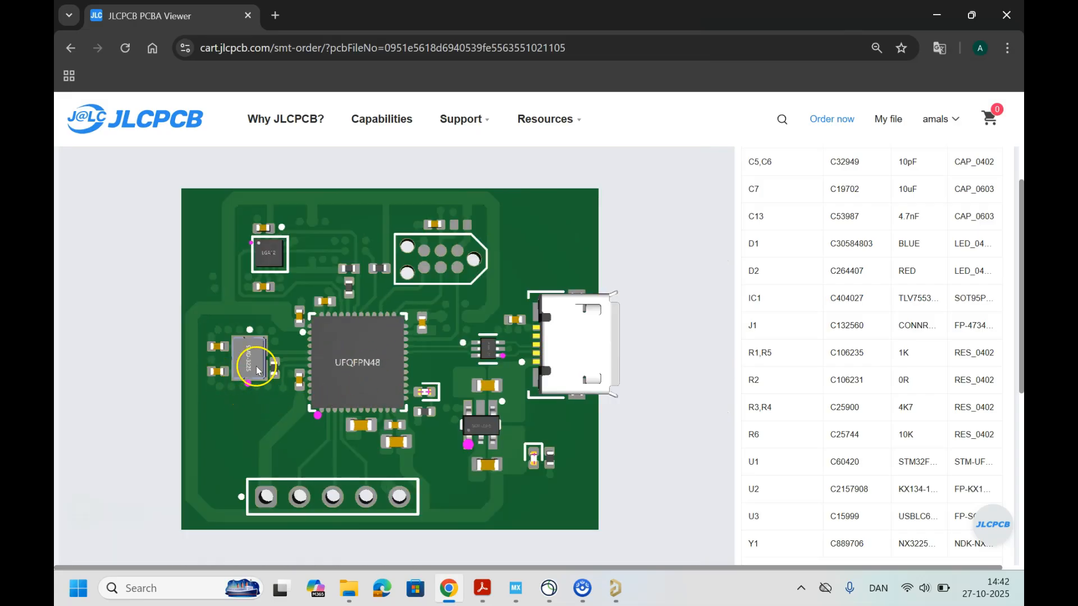
pyautogui.scroll(1, 249, 359)
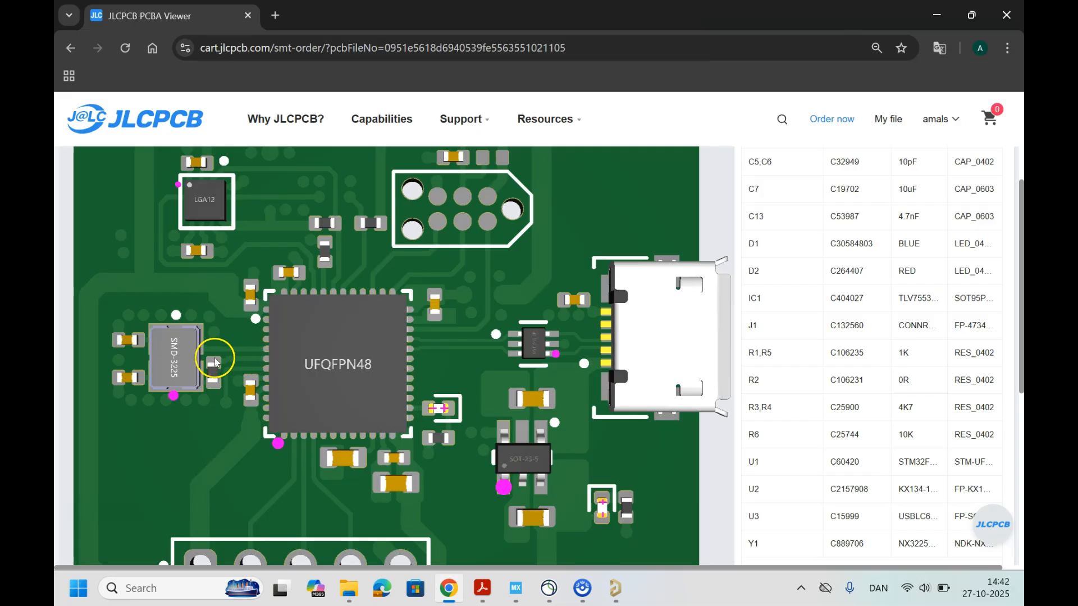
pyautogui.click(209, 297)
pyautogui.moveTo(210, 300); pyautogui.dragTo(162, 282)
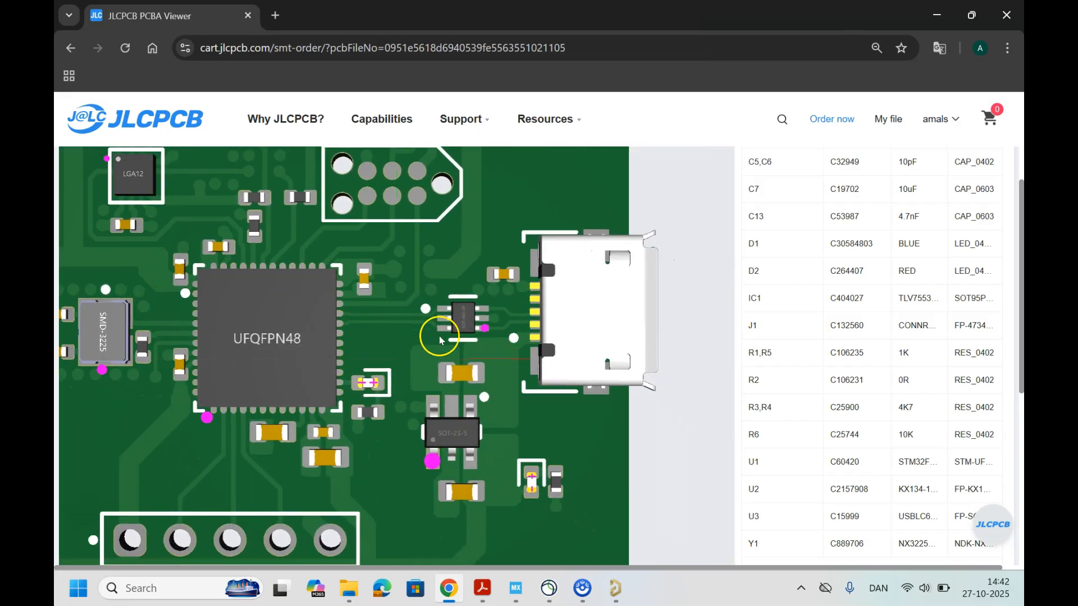
pyautogui.scroll(1, 439, 336)
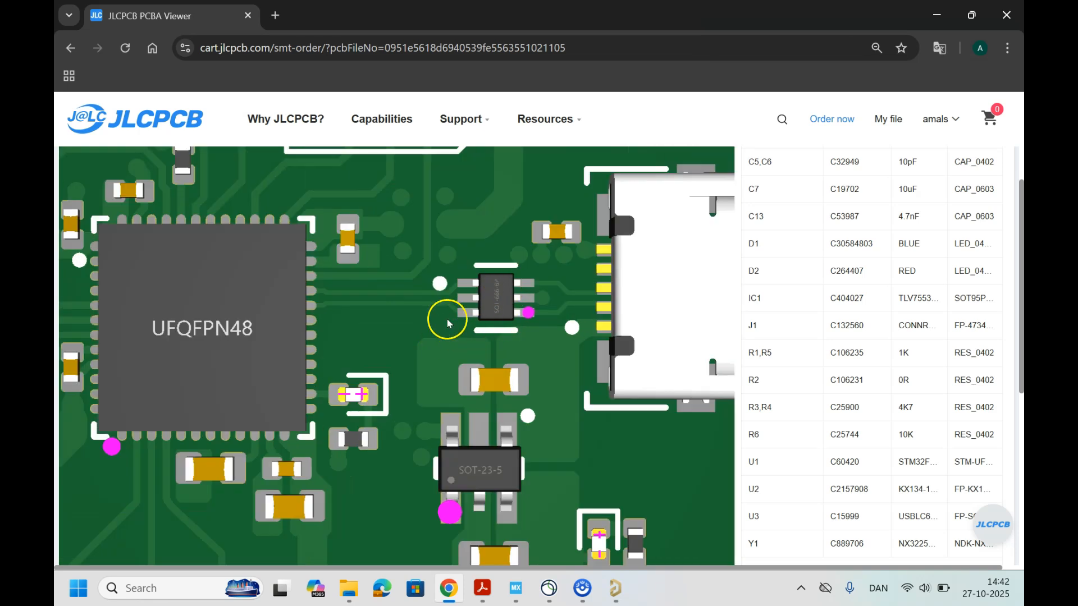
pyautogui.scroll(-3, 448, 324)
pyautogui.scroll(3, 439, 332)
pyautogui.scroll(-3, 471, 257)
pyautogui.moveTo(415, 270); pyautogui.dragTo(427, 341)
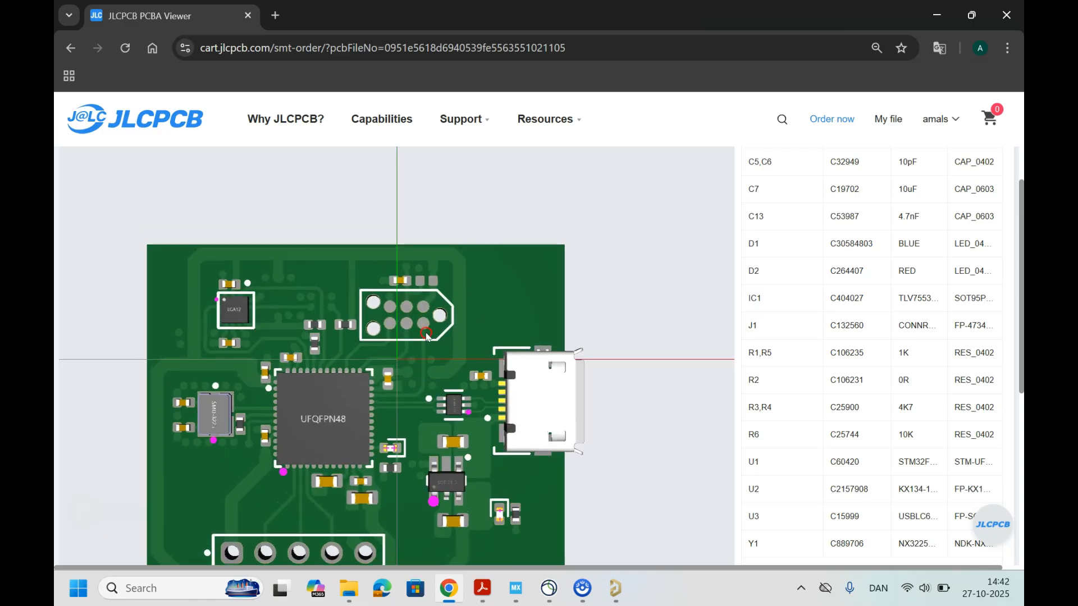
pyautogui.scroll(-2, 476, 194)
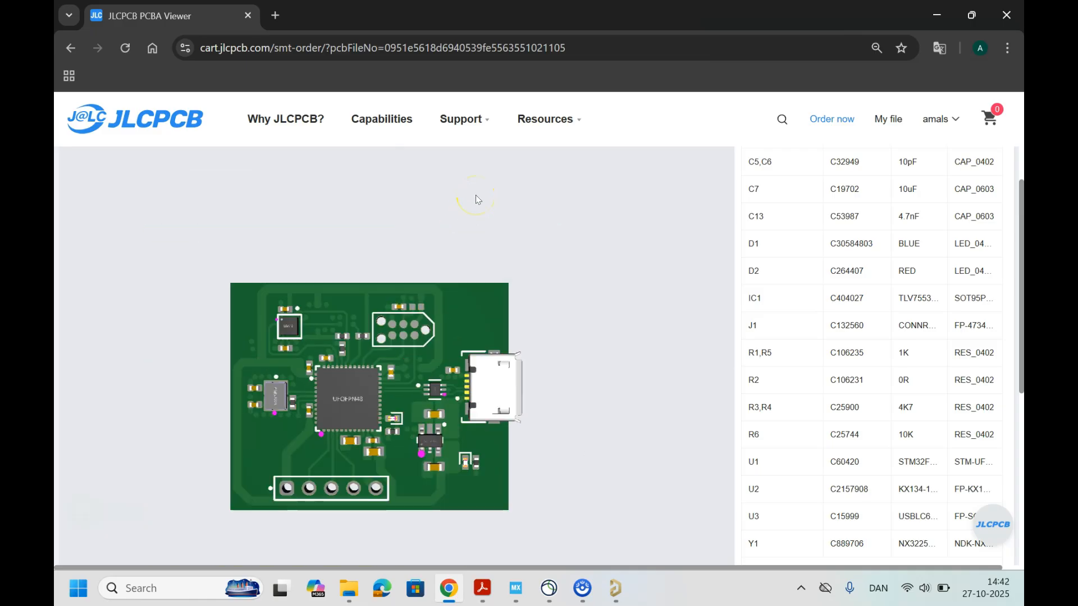
# Step: Rotate U3, beside the USB connector, left by 180° in 90° steps to bring its pin-1 marker to the white dot
pyautogui.scroll(3, 426, 383)
pyautogui.click(483, 431)
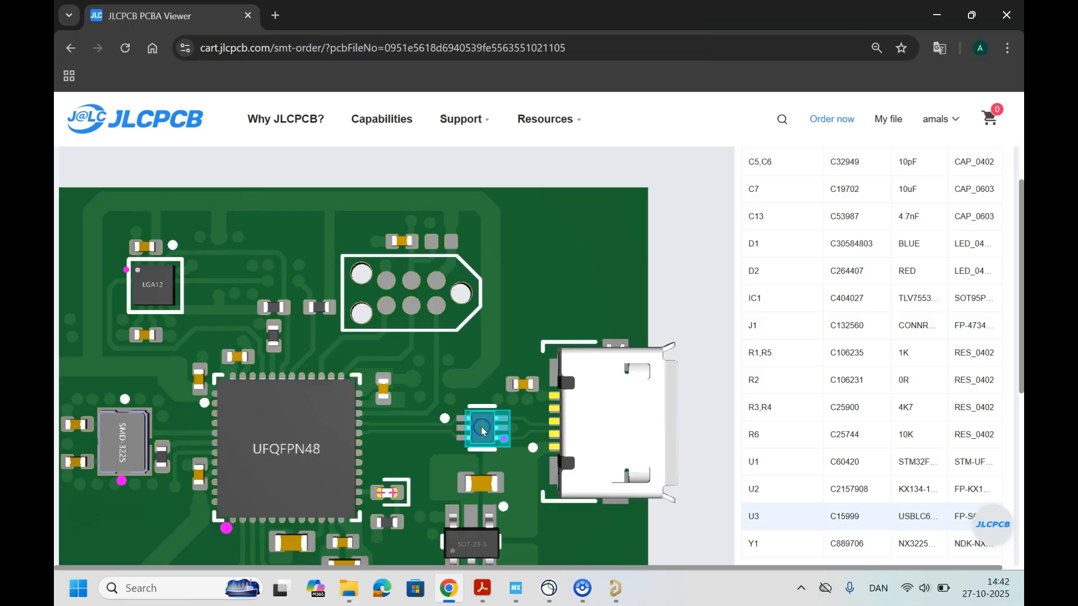
pyautogui.scroll(-3, 686, 212)
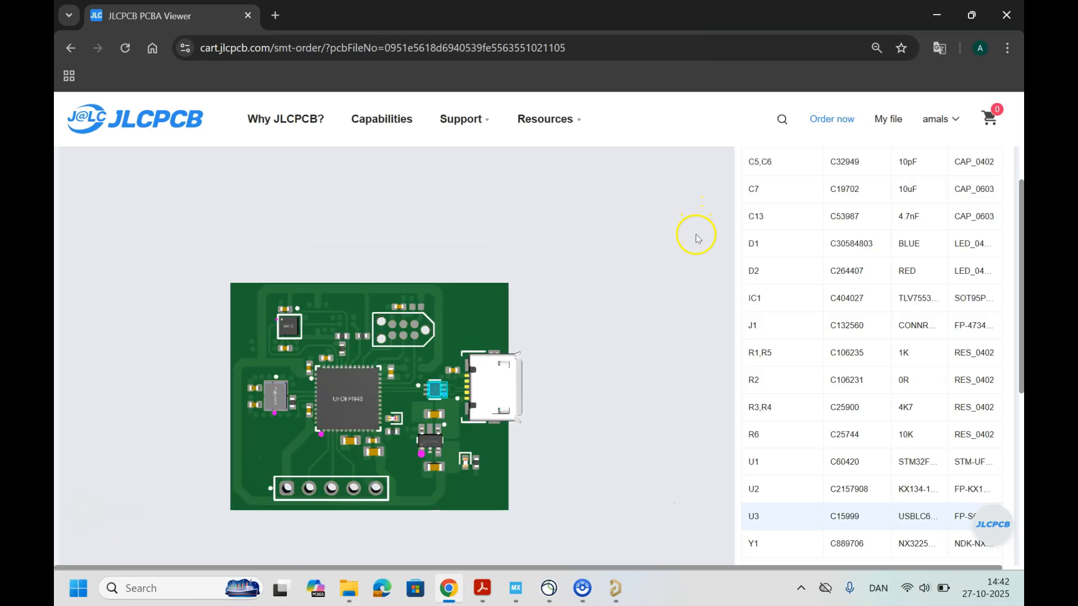
pyautogui.scroll(-5, 879, 379)
pyautogui.scroll(3, 842, 386)
pyautogui.scroll(3, 841, 387)
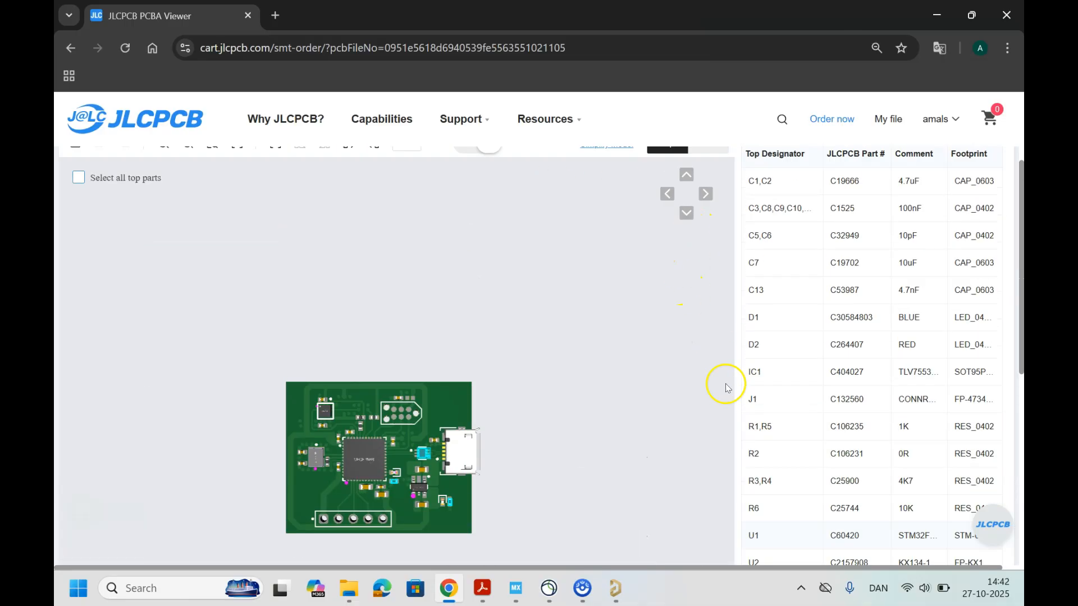
pyautogui.scroll(2, 630, 378)
pyautogui.scroll(-2, 633, 361)
pyautogui.scroll(2, 856, 335)
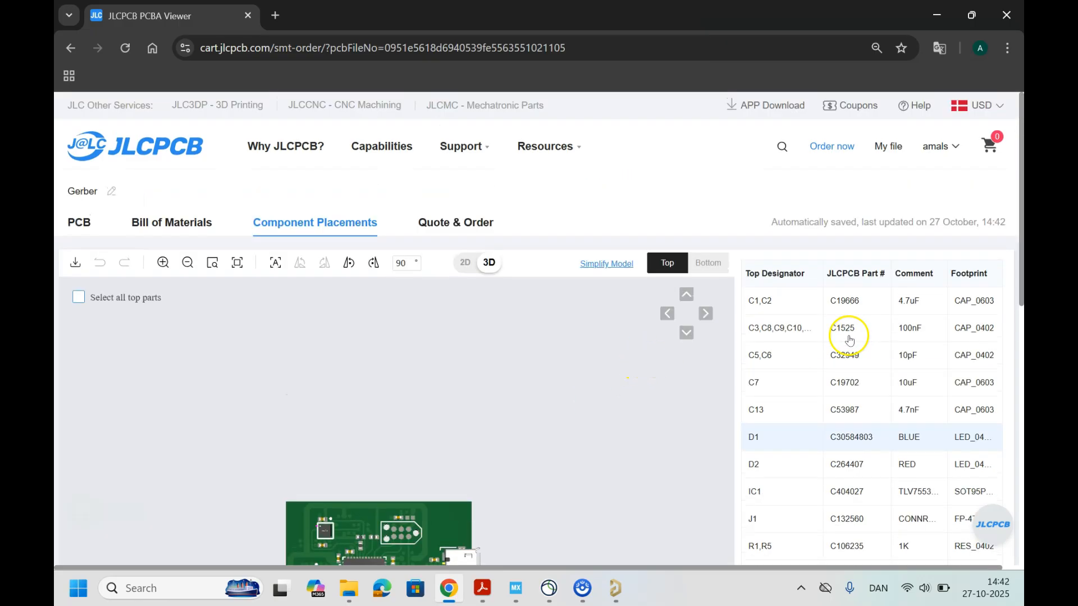
pyautogui.scroll(-1, 825, 335)
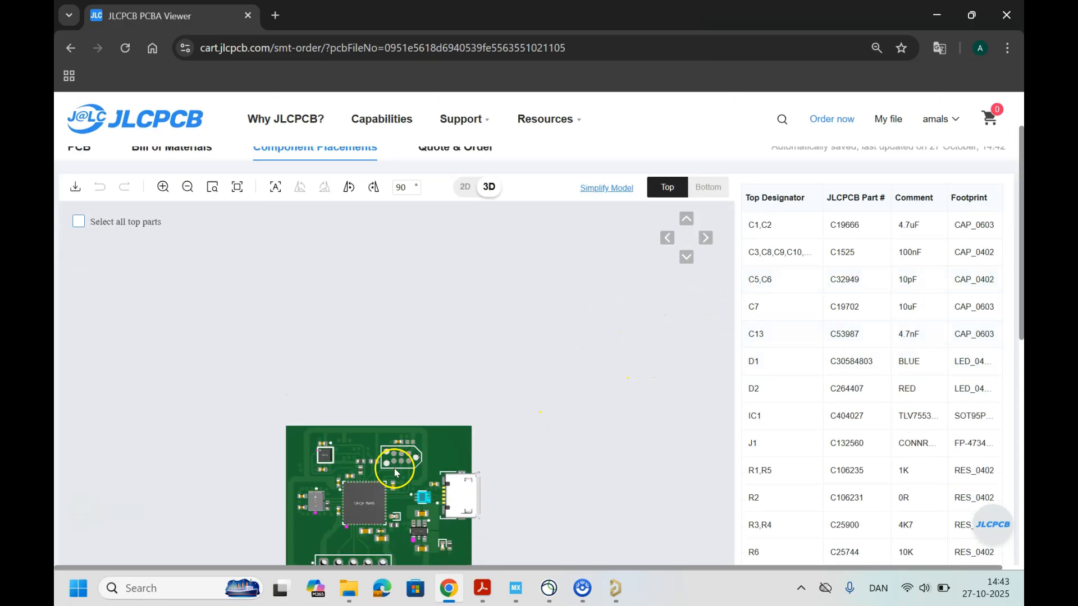
pyautogui.scroll(5, 394, 468)
pyautogui.moveTo(440, 325); pyautogui.dragTo(468, 209)
pyautogui.scroll(3, 463, 382)
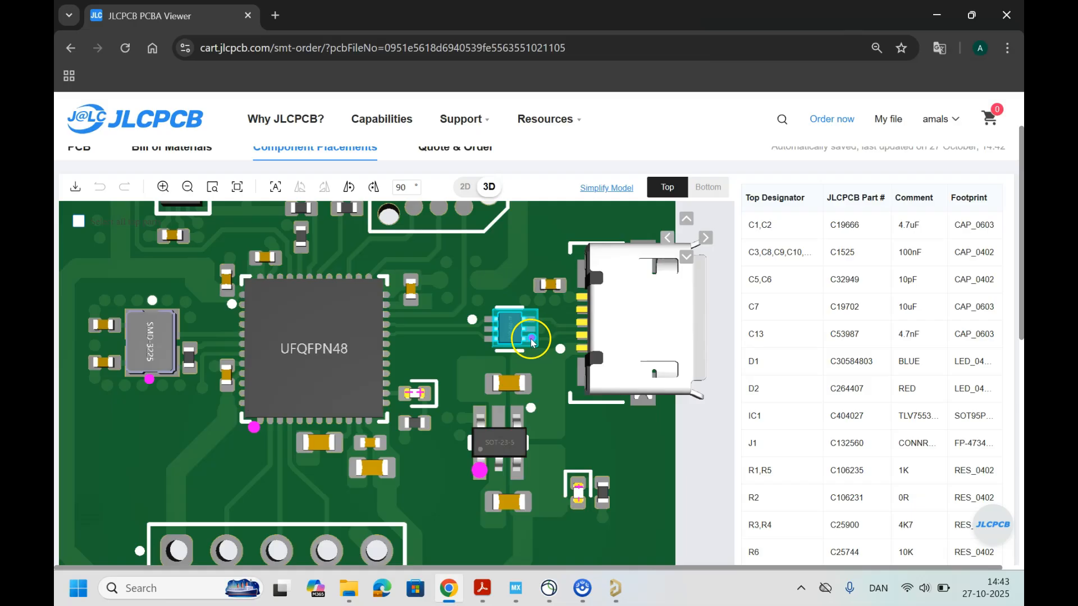
pyautogui.click(349, 188)
pyautogui.click(348, 188)
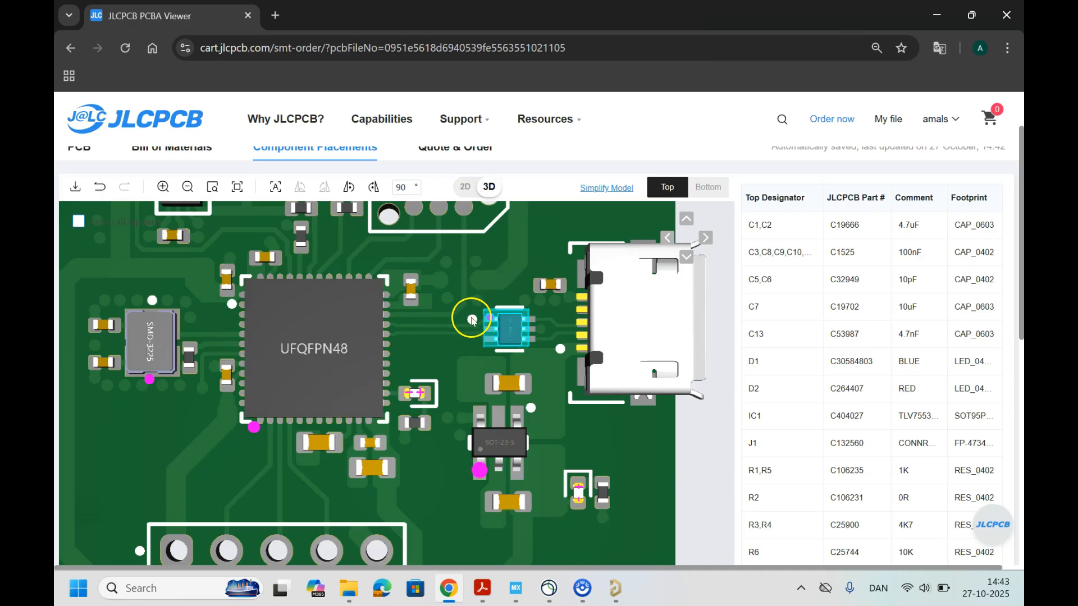
# Step: Rotate the UFQFPN48 microcontroller U1 left by 270° in 90° steps to match its pin-1 dot
pyautogui.click(289, 353)
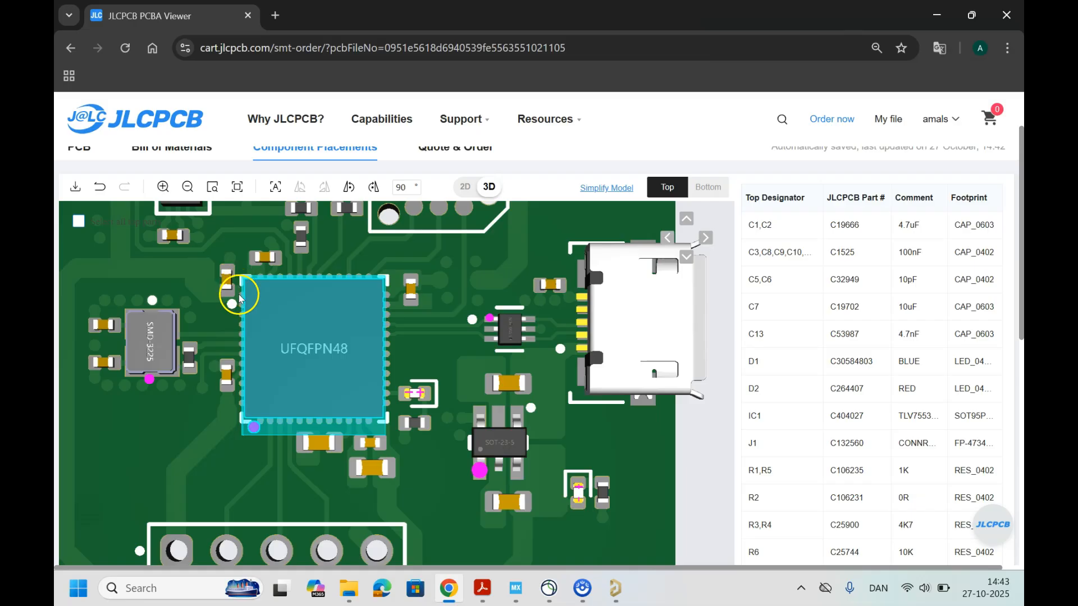
pyautogui.click(354, 190)
pyautogui.click(354, 190)
pyautogui.click(354, 189)
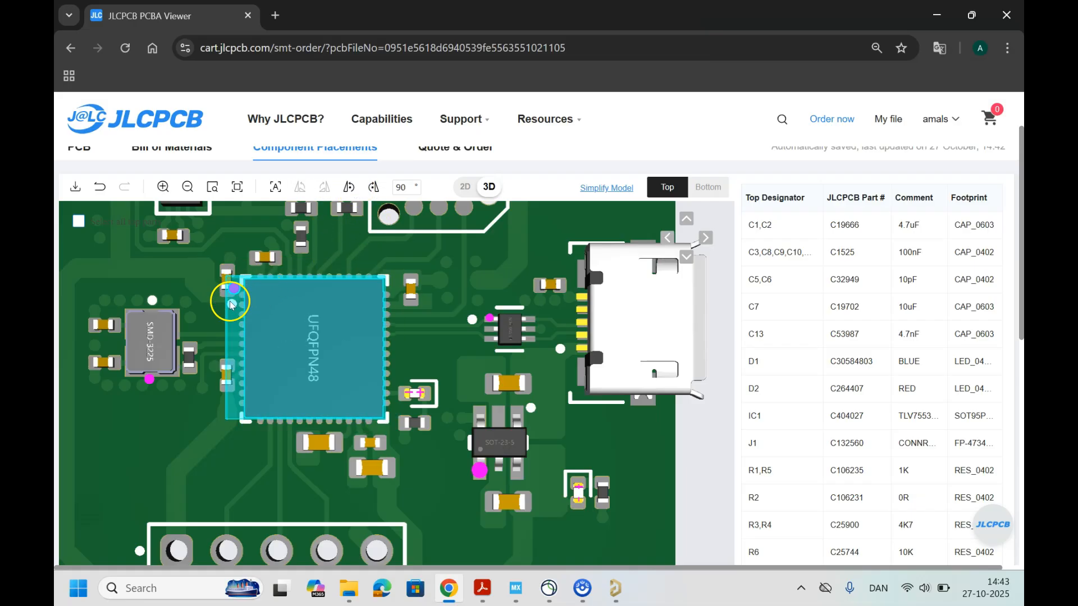
# Step: Rotate the SOT-23-5 regulator IC1 left by 180° to align its pin-1 marker with the white dot
pyautogui.scroll(-1, 232, 302)
pyautogui.scroll(2, 377, 425)
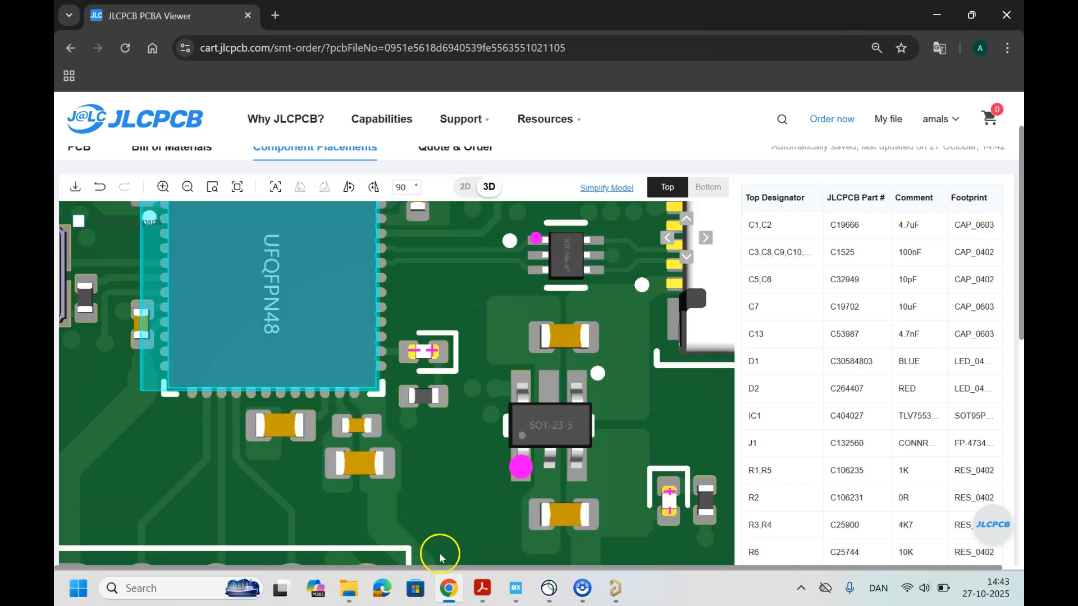
pyautogui.moveTo(614, 590)
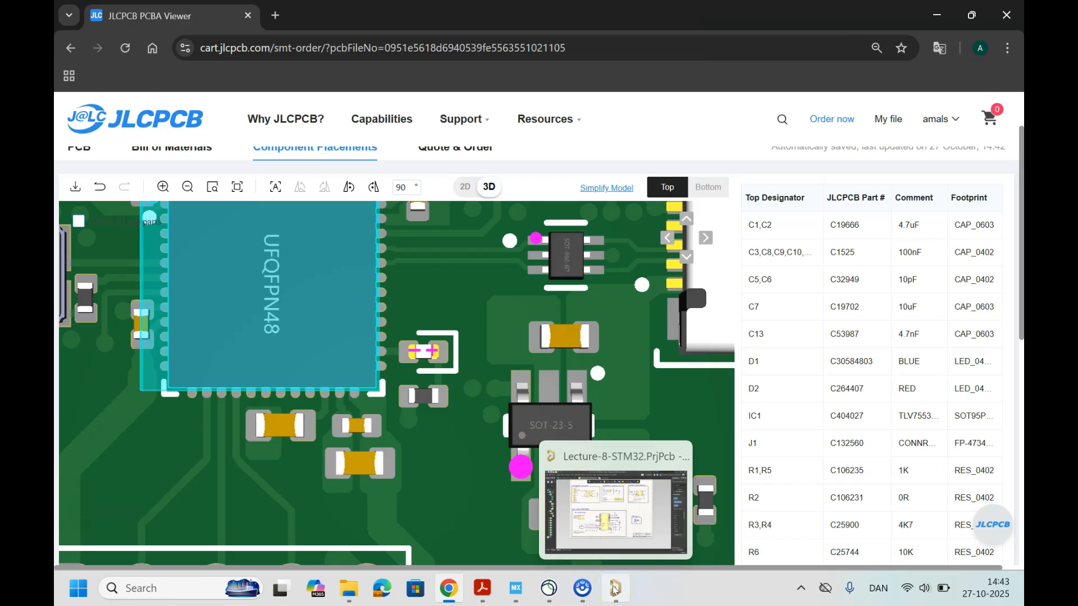
pyautogui.scroll(-2, 385, 404)
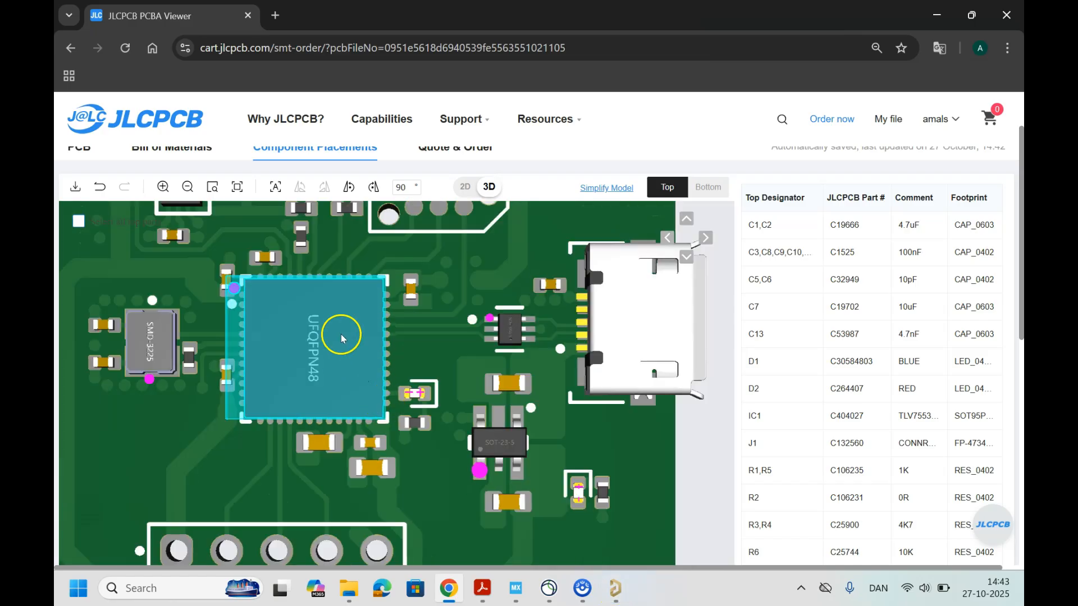
pyautogui.scroll(2, 470, 326)
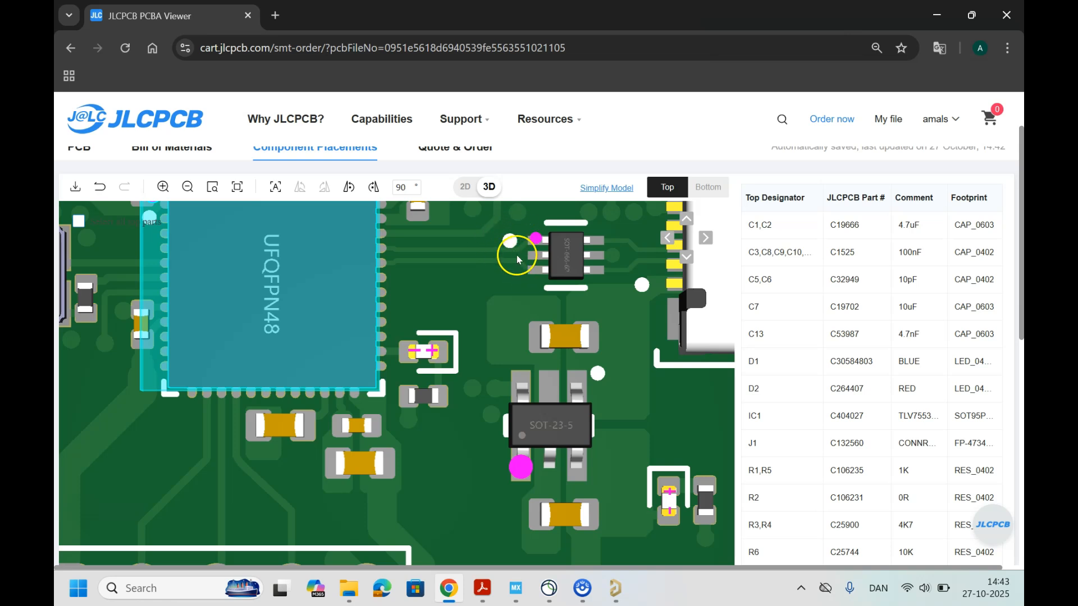
pyautogui.click(542, 425)
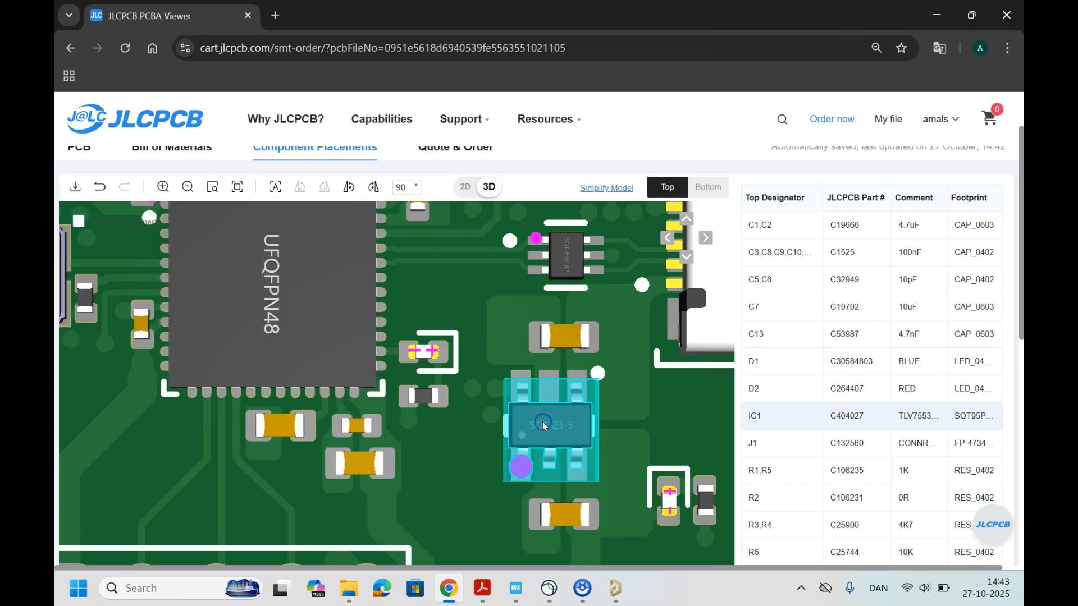
pyautogui.click(352, 187)
pyautogui.click(352, 188)
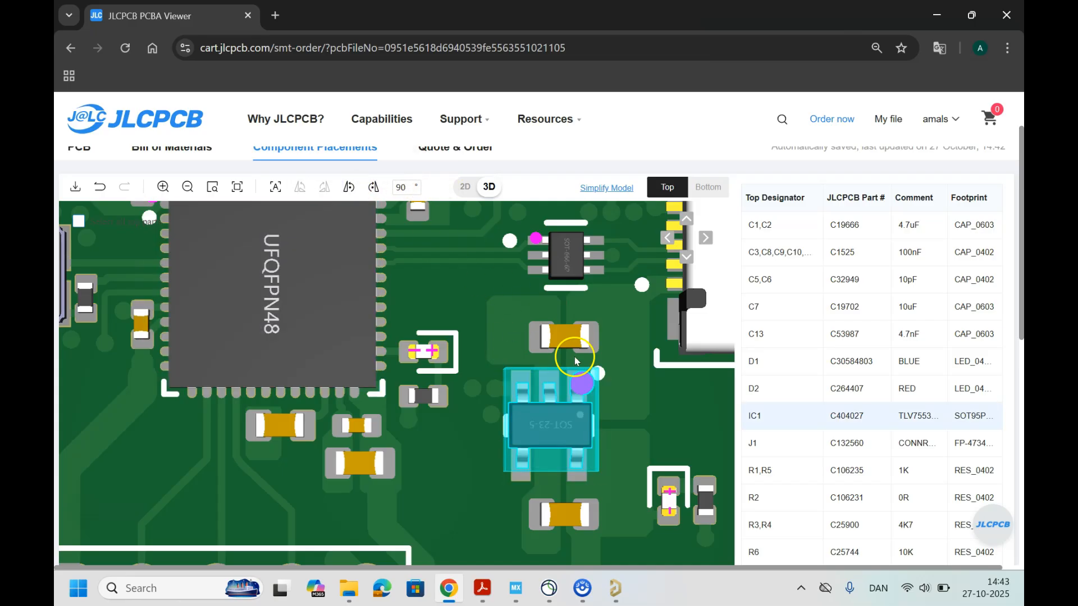
# Step: Rotate the SMD-3225 crystal Y1 left by 180° to align its marker with the white dot above it
pyautogui.scroll(-3, 440, 361)
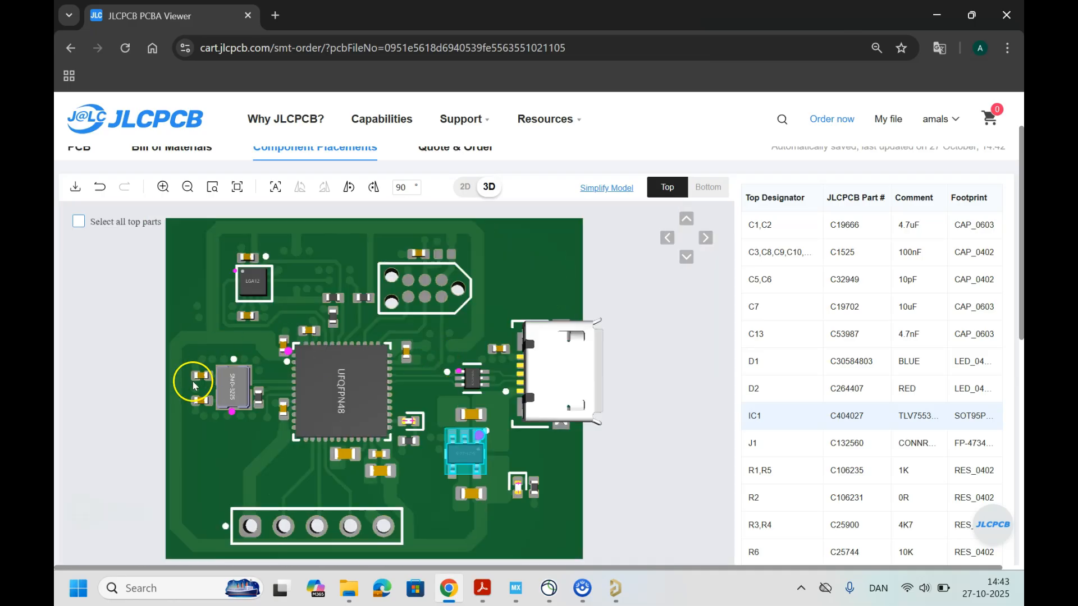
pyautogui.scroll(2, 212, 378)
pyautogui.click(164, 350)
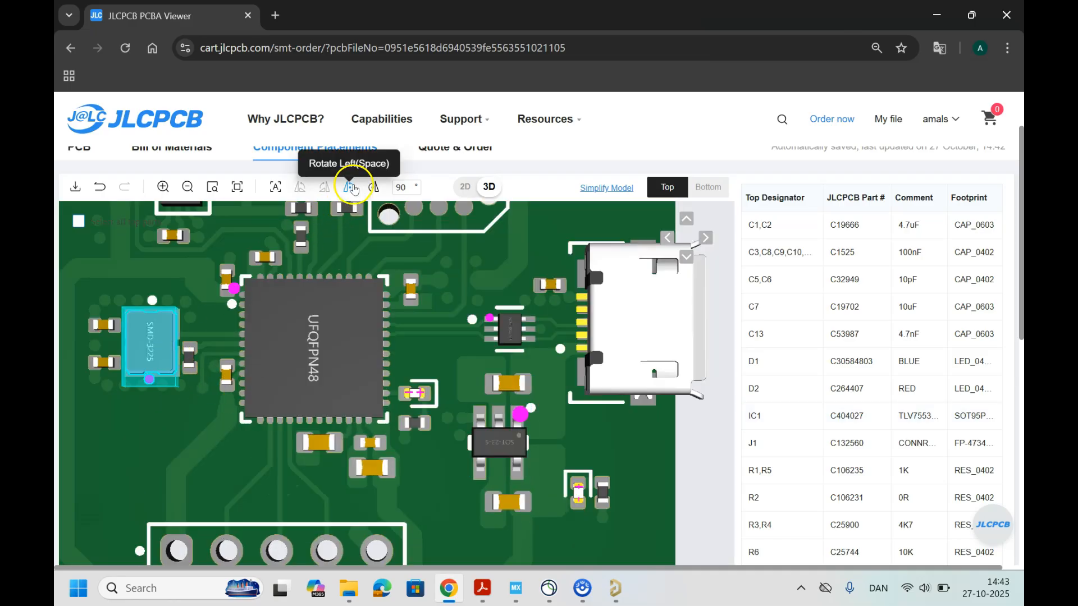
pyautogui.click(351, 187)
pyautogui.click(351, 187)
# Step: Rotate the LGA12 accelerometer U2 to bring its pin-1 marker to the adjacent white dot, and check the corrected parts
pyautogui.scroll(-3, 272, 343)
pyautogui.scroll(3, 241, 278)
pyautogui.scroll(-3, 242, 272)
pyautogui.click(250, 276)
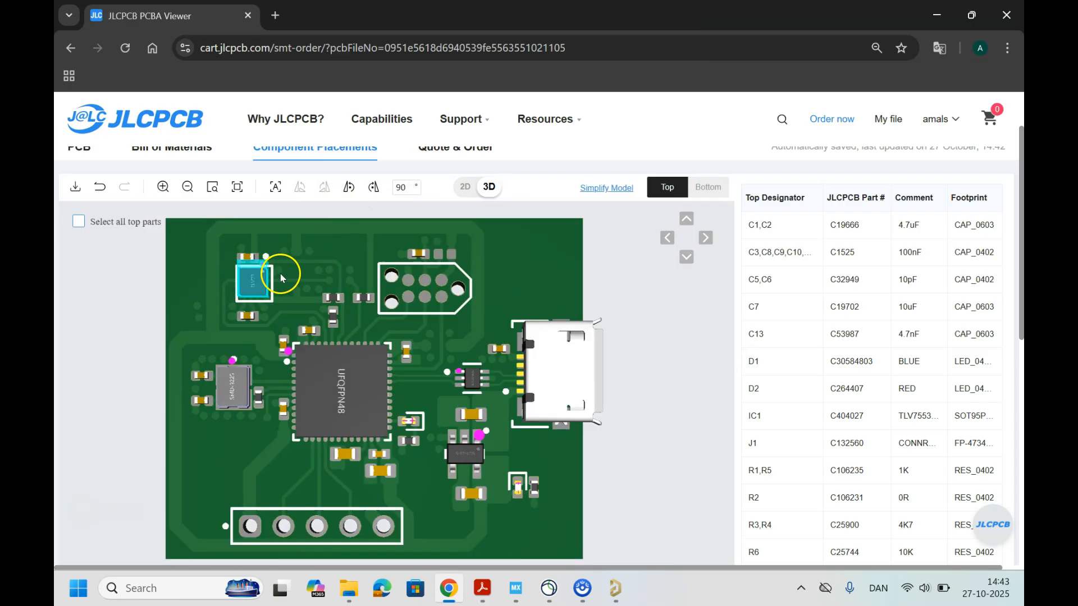
pyautogui.scroll(2, 242, 280)
pyautogui.scroll(2, 222, 379)
pyautogui.moveTo(232, 393); pyautogui.dragTo(237, 408)
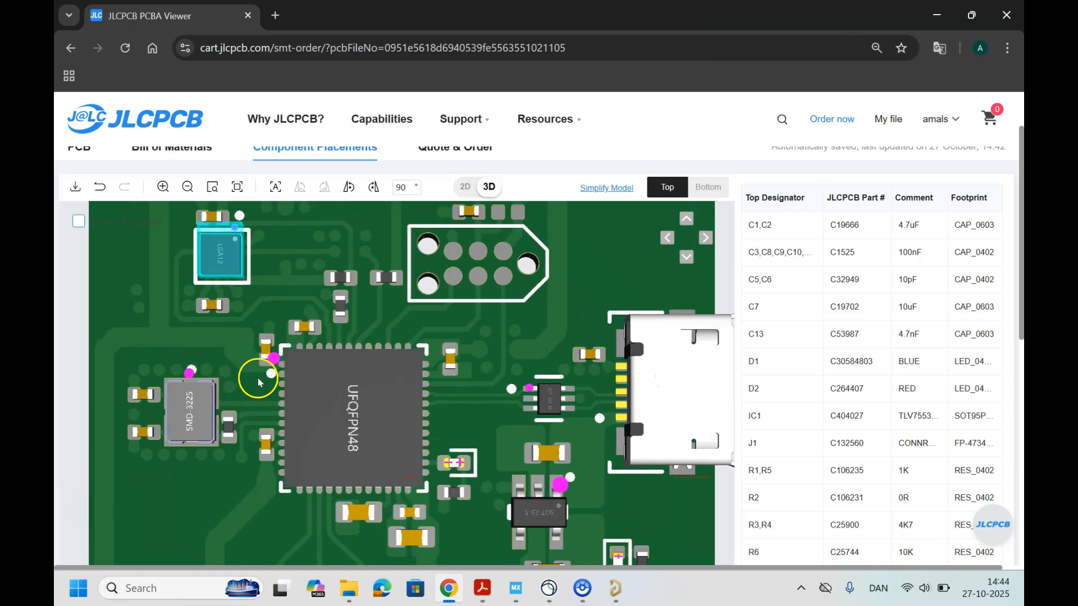
# Step: Rotate the red LED D2 left by 180° in 90° steps, and rotate the blue LED D1 left as well
pyautogui.scroll(-2, 264, 377)
pyautogui.moveTo(466, 483); pyautogui.dragTo(434, 431)
pyautogui.scroll(2, 409, 354)
pyautogui.moveTo(418, 323); pyautogui.dragTo(420, 369)
pyautogui.scroll(3, 417, 372)
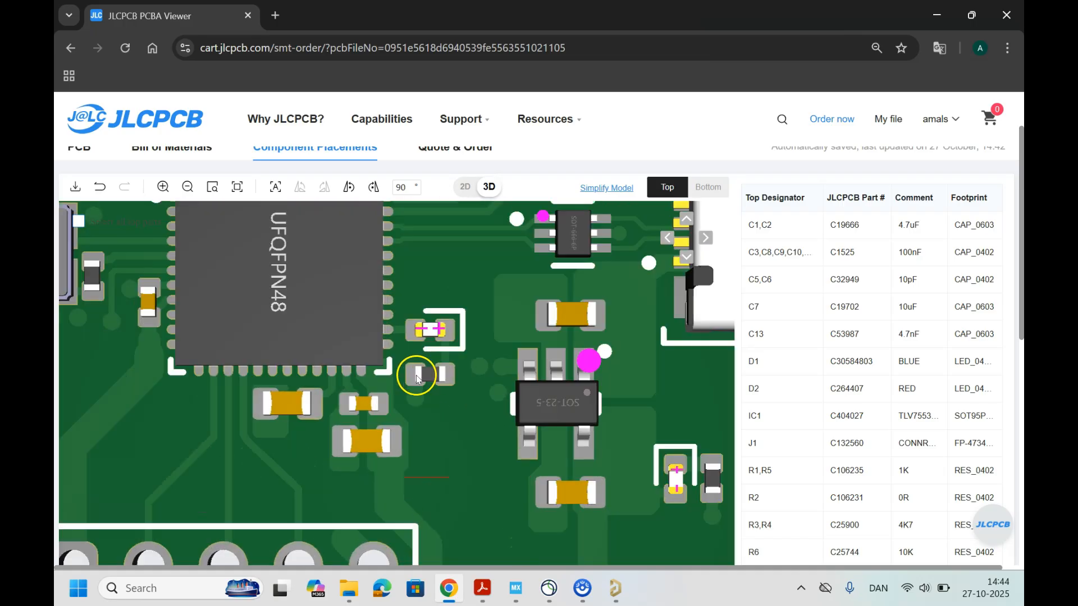
pyautogui.click(429, 335)
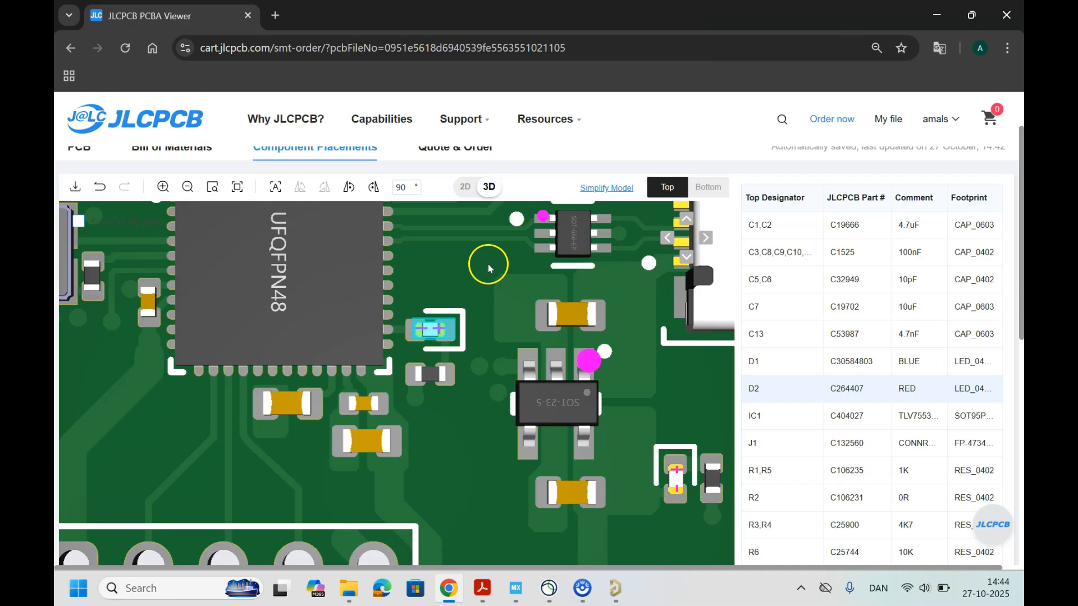
pyautogui.click(354, 190)
pyautogui.click(354, 190)
pyautogui.click(676, 483)
pyautogui.click(348, 187)
pyautogui.click(348, 186)
# Step: Switch to Altium Designer, close the Bill of Materials dialog, and examine the anode and cathode pads of LED D2 in the PCB layout
pyautogui.click(617, 588)
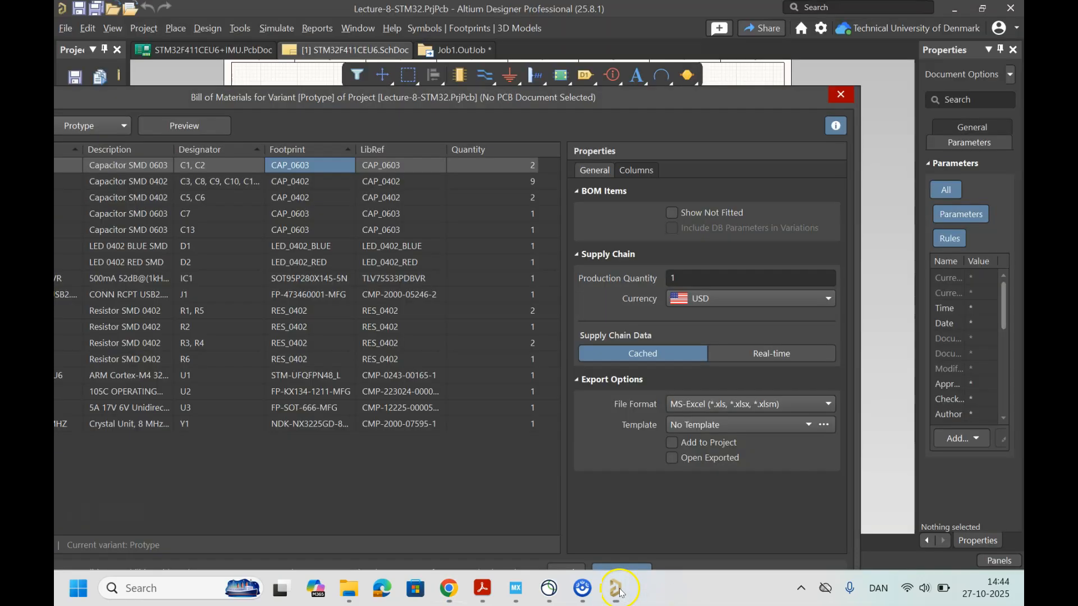
pyautogui.click(844, 94)
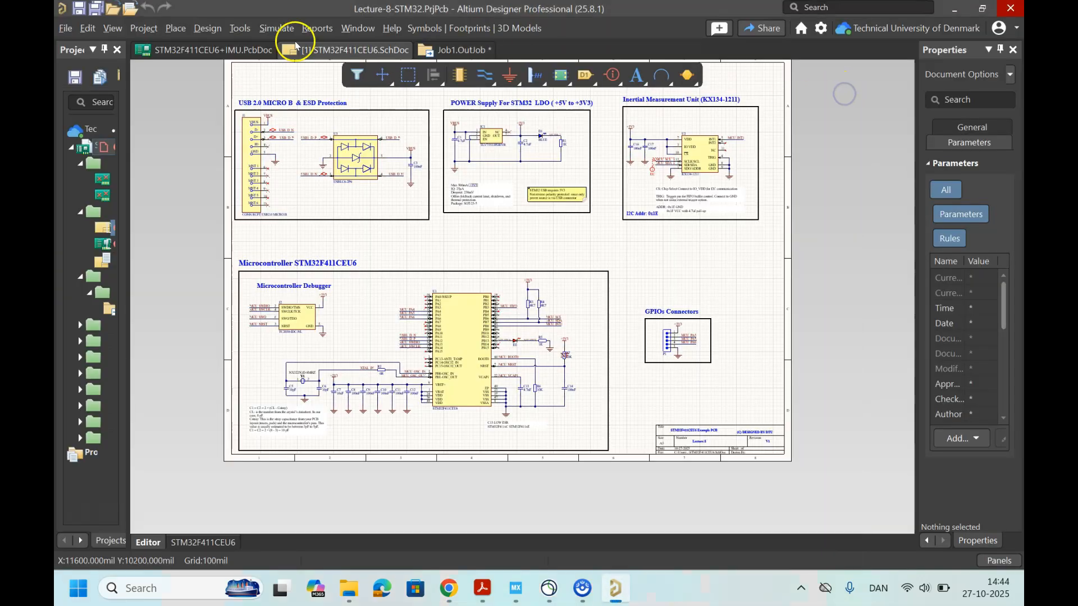
pyautogui.click(248, 49)
pyautogui.keyDown('ctrl'); pyautogui.scroll(5, 596, 365); pyautogui.keyUp('ctrl')
pyautogui.keyDown('ctrl'); pyautogui.scroll(6, 596, 365); pyautogui.keyUp('ctrl')
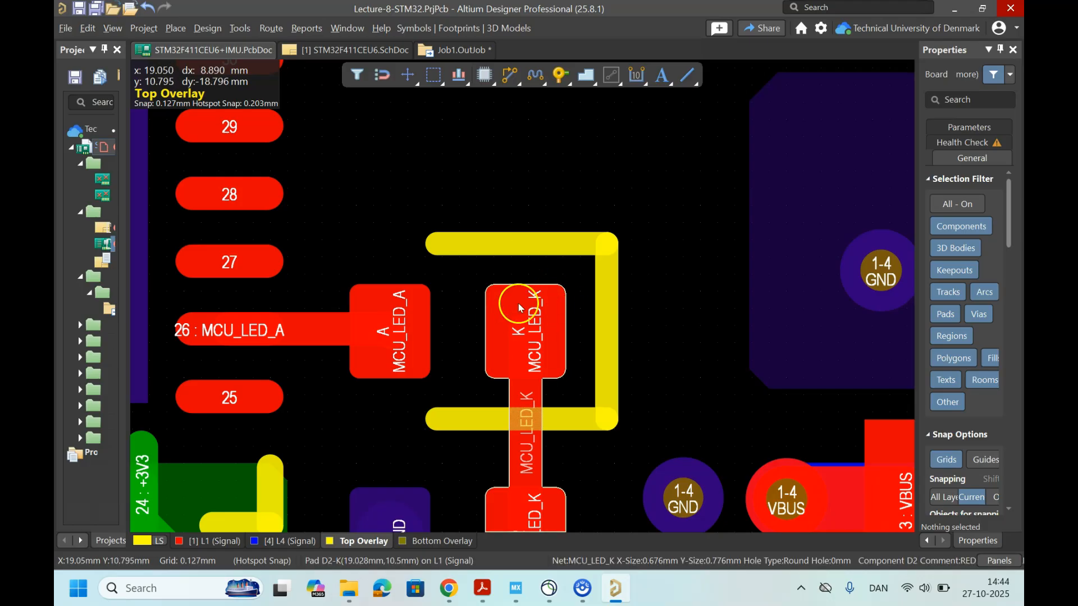
pyautogui.click(955, 8)
# Step: Check the empty pads above the debug connector in the placement preview against the not-fitted resistor R7 in the Altium Designer schematic
pyautogui.scroll(-5, 579, 311)
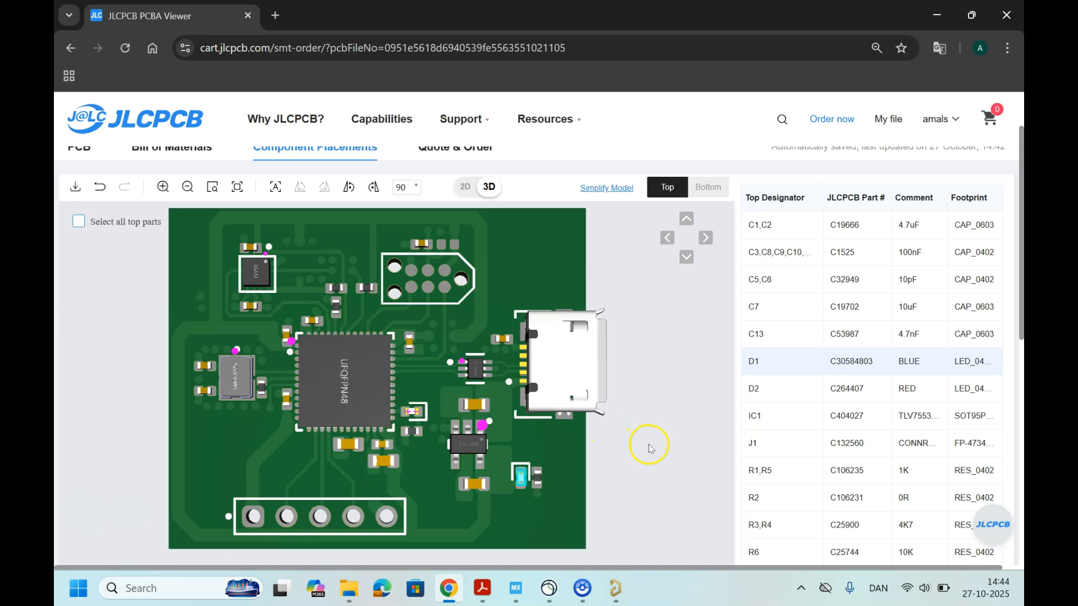
pyautogui.scroll(-3, 425, 371)
pyautogui.scroll(6, 433, 314)
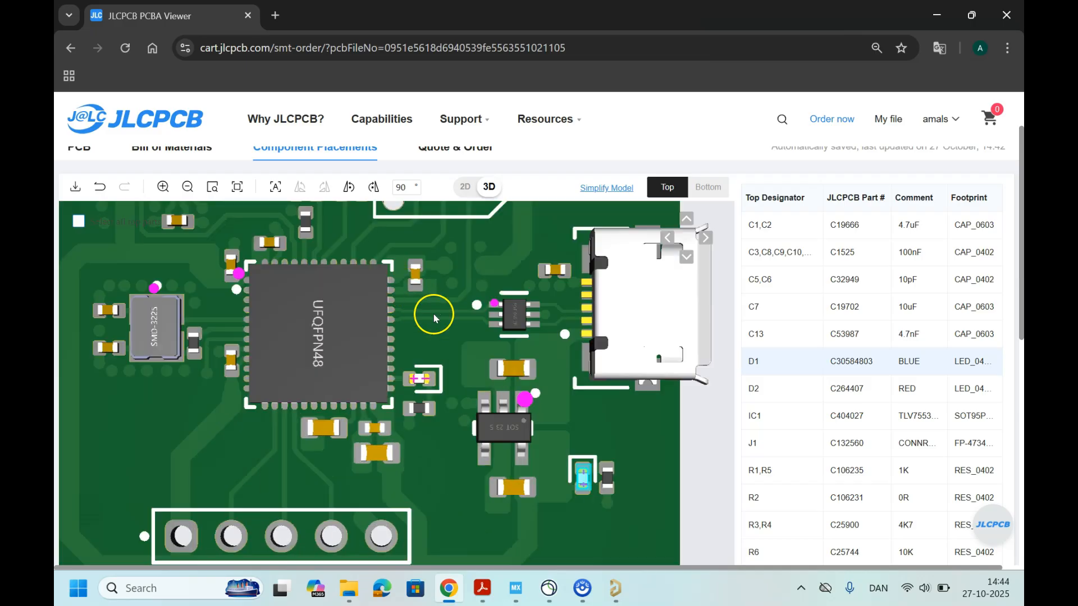
pyautogui.moveTo(459, 319); pyautogui.dragTo(445, 460, button='right')
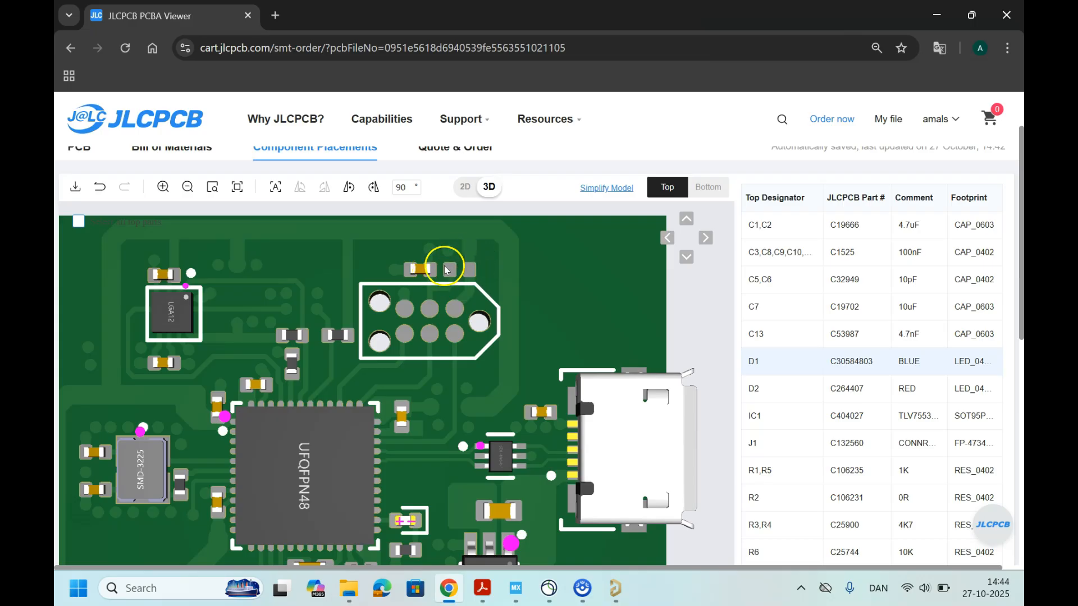
pyautogui.click(616, 588)
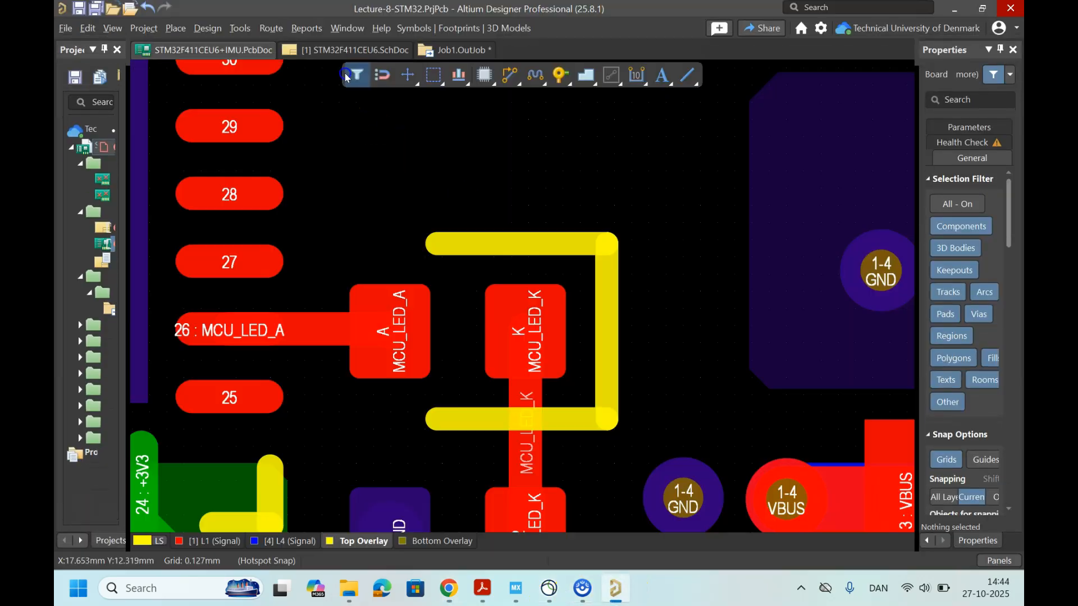
pyautogui.click(361, 52)
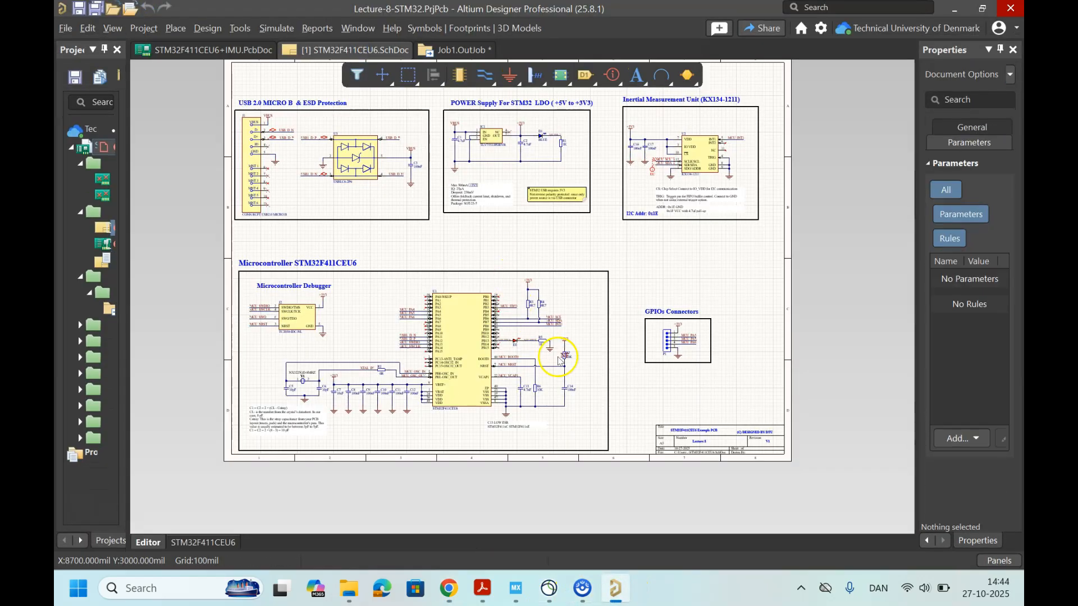
pyautogui.keyDown('ctrl'); pyautogui.scroll(3, 597, 393); pyautogui.keyUp('ctrl')
pyautogui.keyDown('ctrl'); pyautogui.scroll(3, 596, 393); pyautogui.keyUp('ctrl')
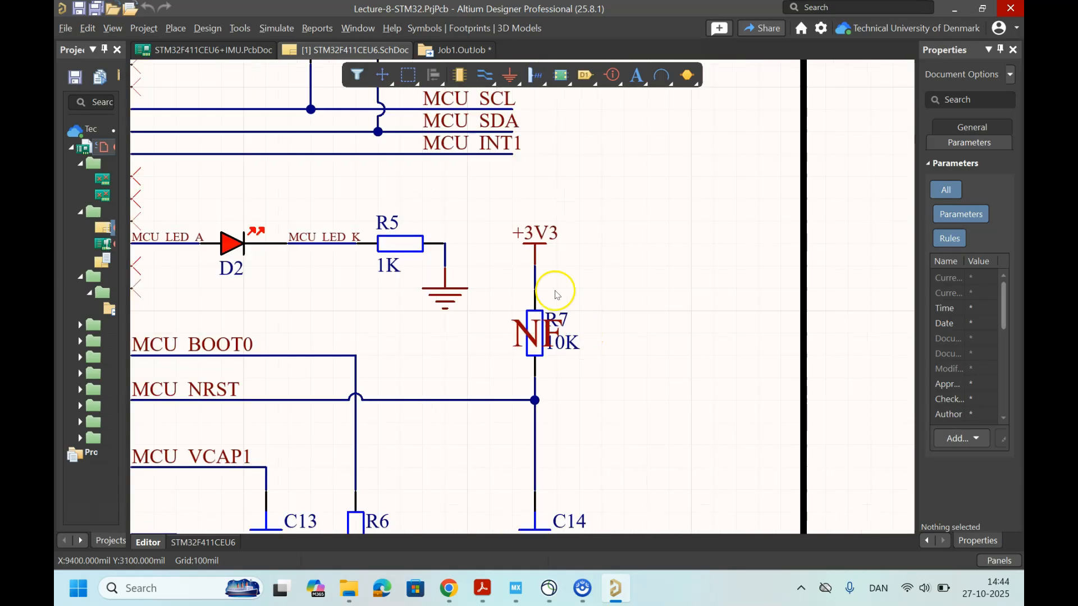
pyautogui.keyDown('ctrl'); pyautogui.scroll(-2, 578, 344); pyautogui.keyUp('ctrl')
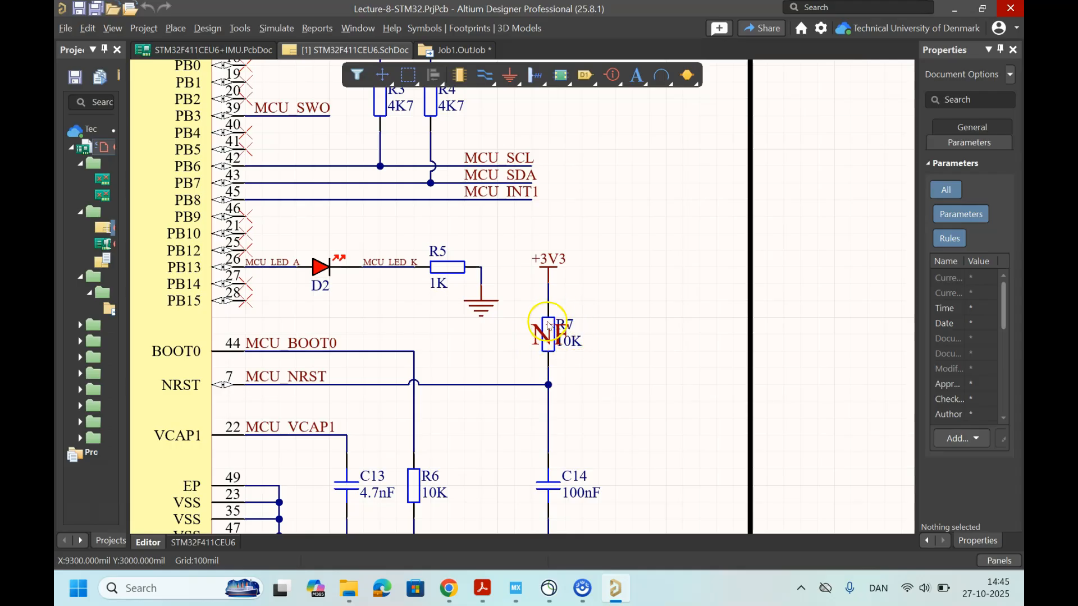
pyautogui.click(949, 8)
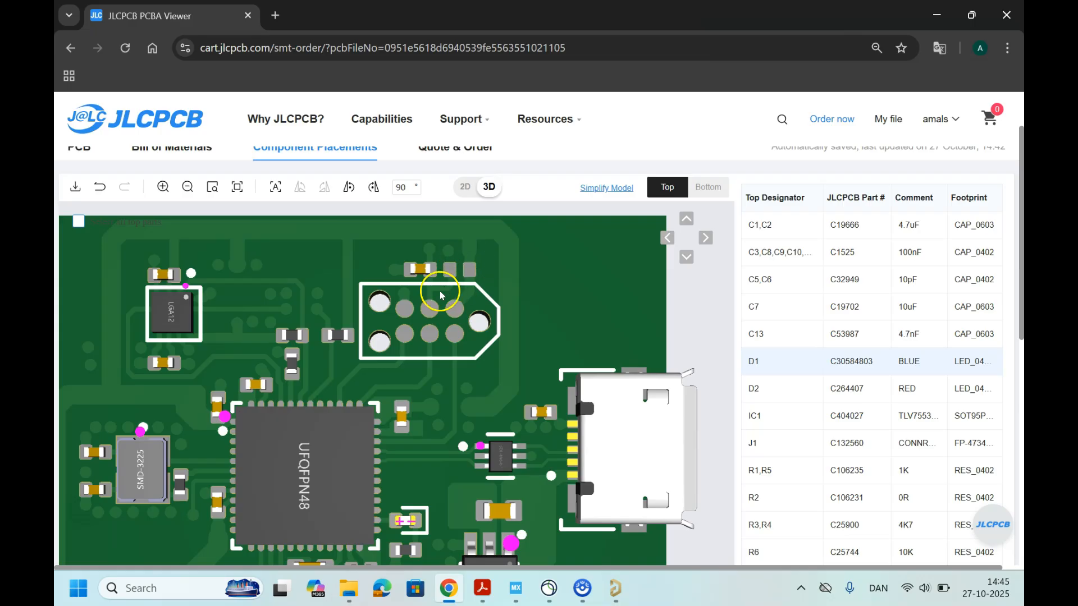
# Step: Look over the full board once more, then accept the component placements and continue to the Quote & Order stage
pyautogui.scroll(-3, 412, 330)
pyautogui.moveTo(467, 450); pyautogui.dragTo(452, 340)
pyautogui.scroll(-7, 777, 409)
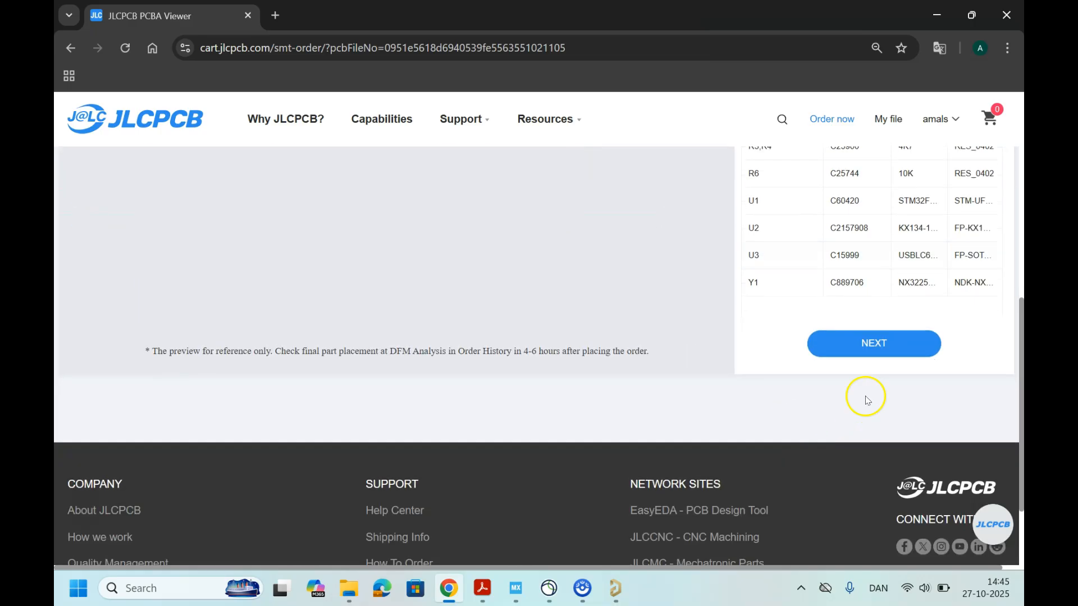
pyautogui.click(868, 351)
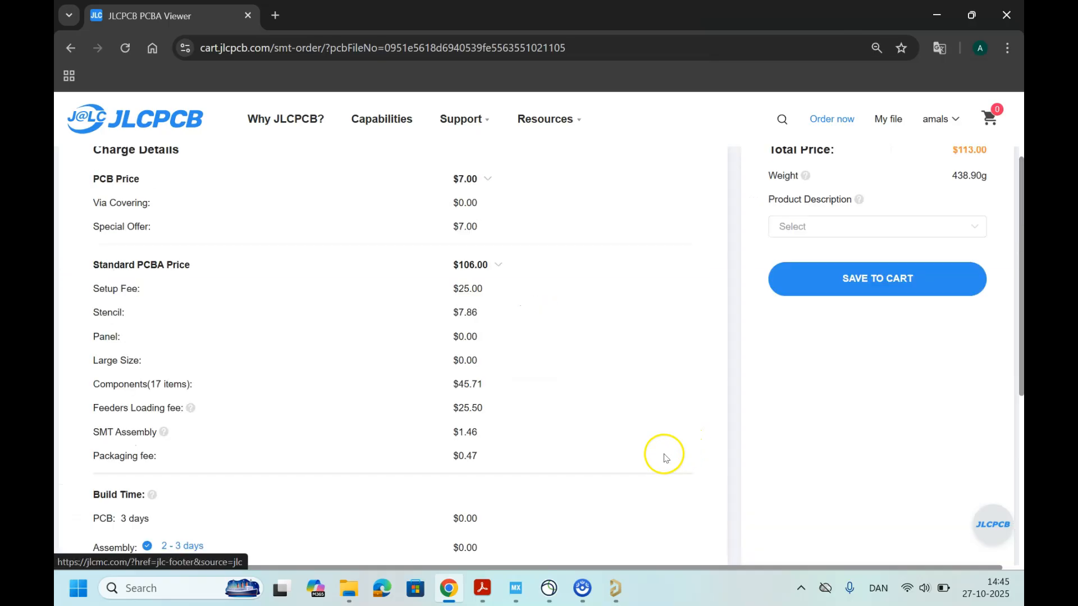
# Step: Review the PCB and Standard PCBA charges, the build time and the available product description categories
pyautogui.scroll(3, 601, 438)
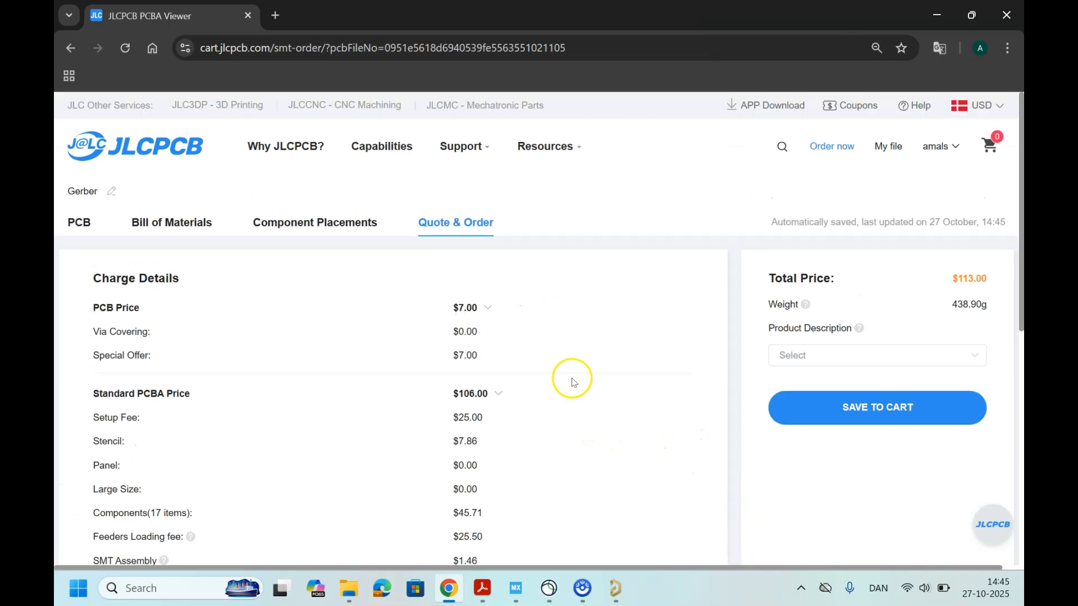
pyautogui.scroll(-3, 517, 348)
pyautogui.scroll(-1, 517, 349)
pyautogui.scroll(3, 522, 349)
pyautogui.click(804, 281)
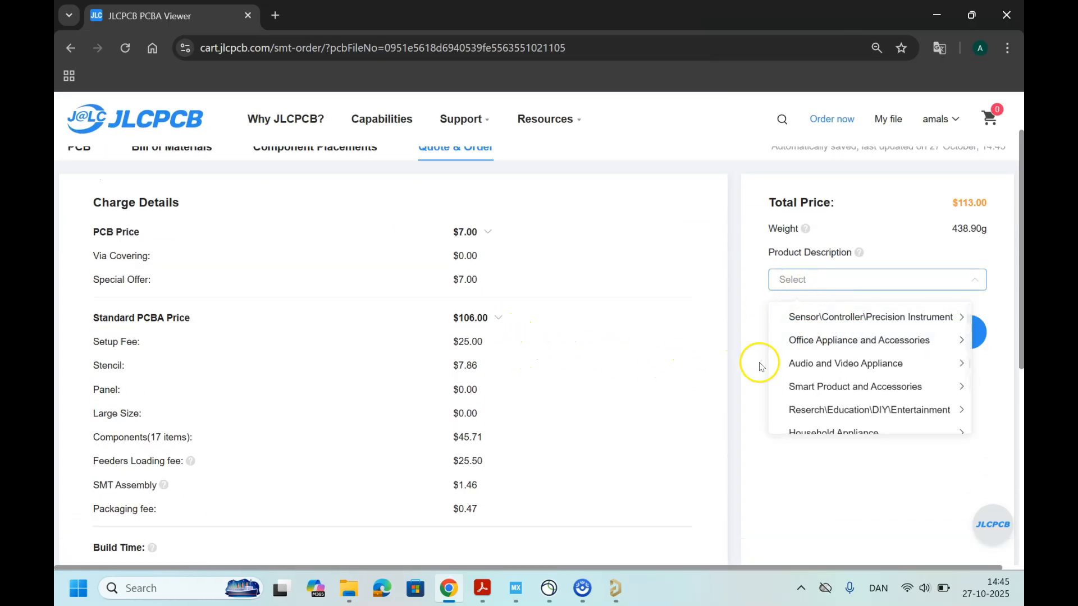
pyautogui.click(807, 276)
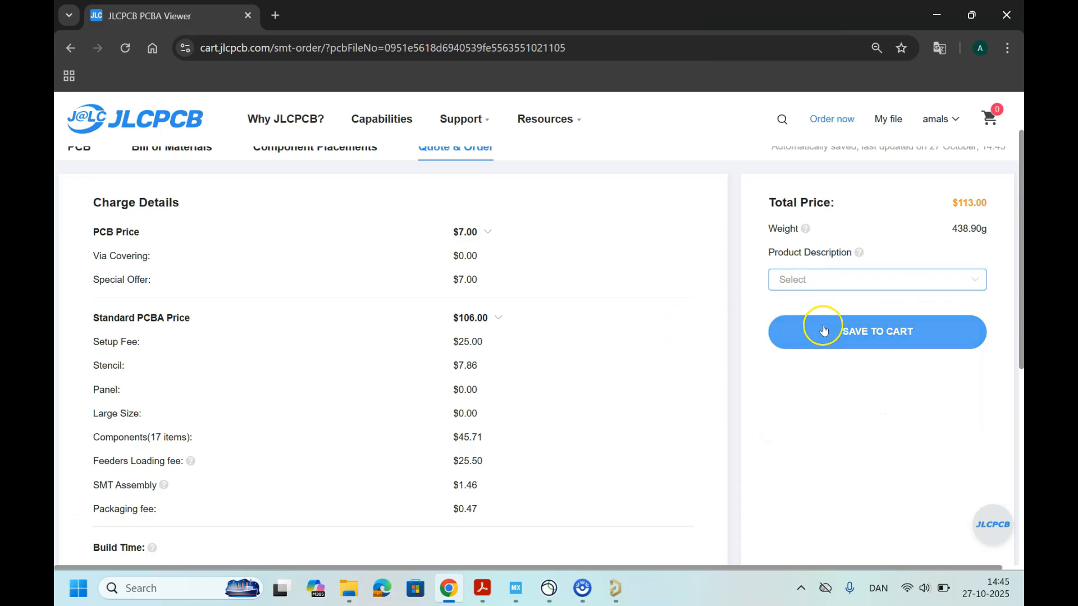
pyautogui.scroll(2, 370, 393)
pyautogui.scroll(-7, 372, 400)
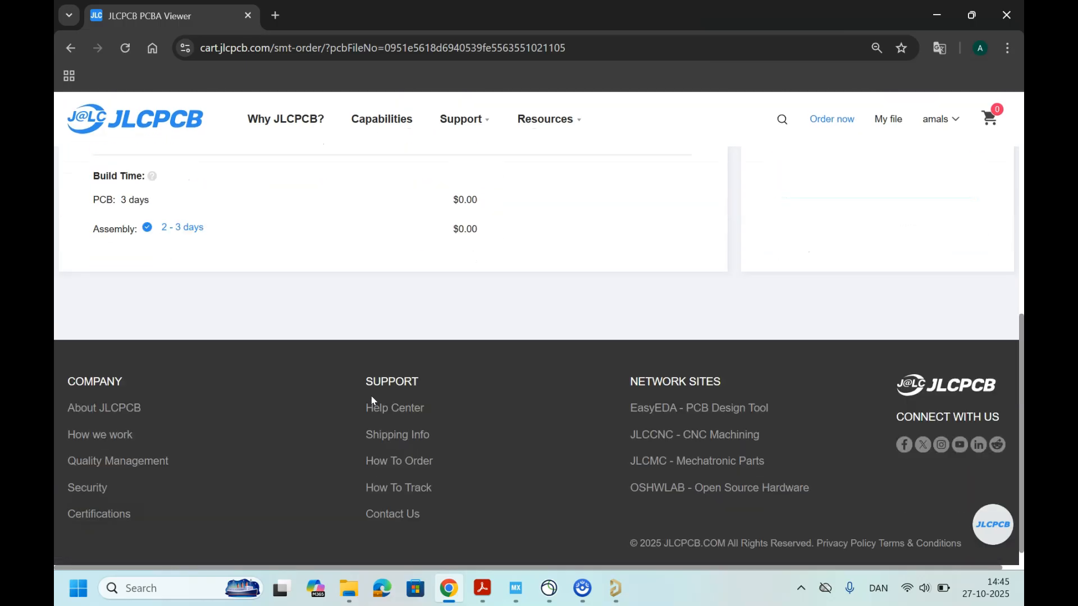
pyautogui.scroll(5, 373, 400)
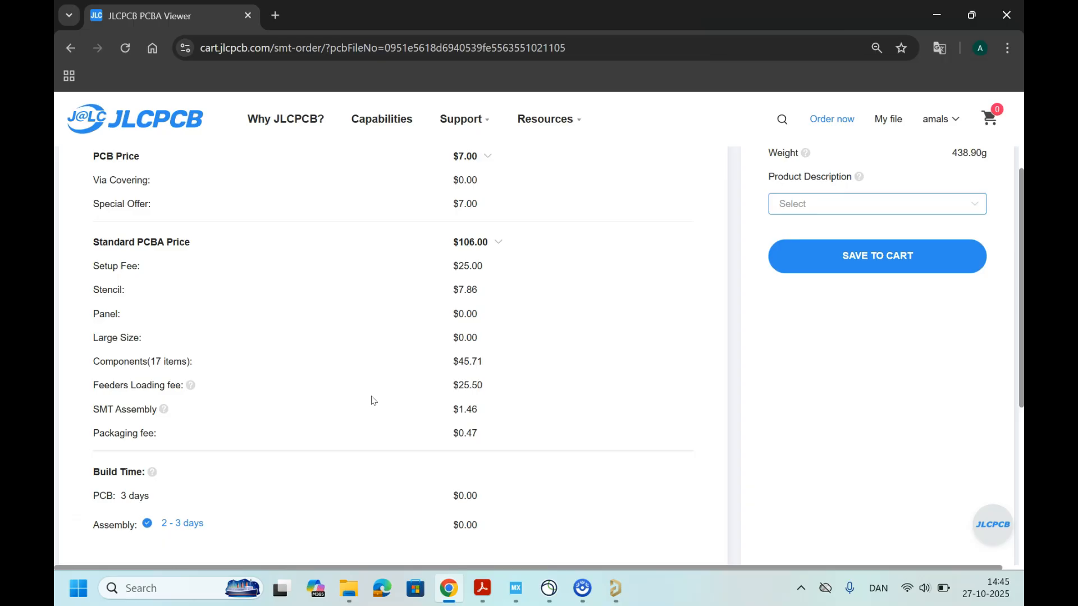
pyautogui.scroll(3, 377, 400)
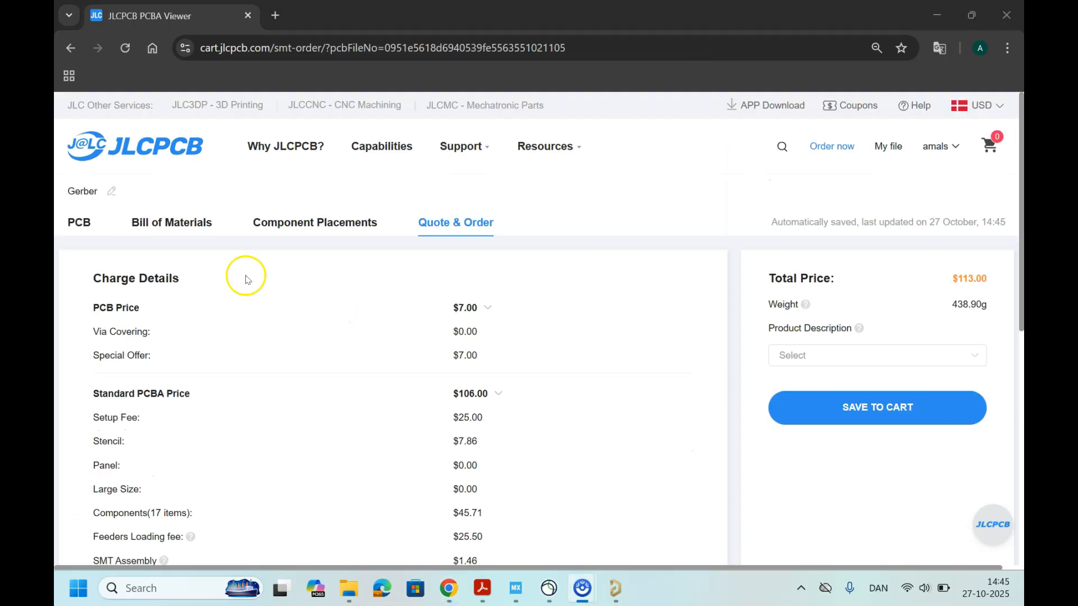
# Step: Return to the Bill of Materials and examine which matched parts are Basic and which are Extended library types
pyautogui.click(195, 230)
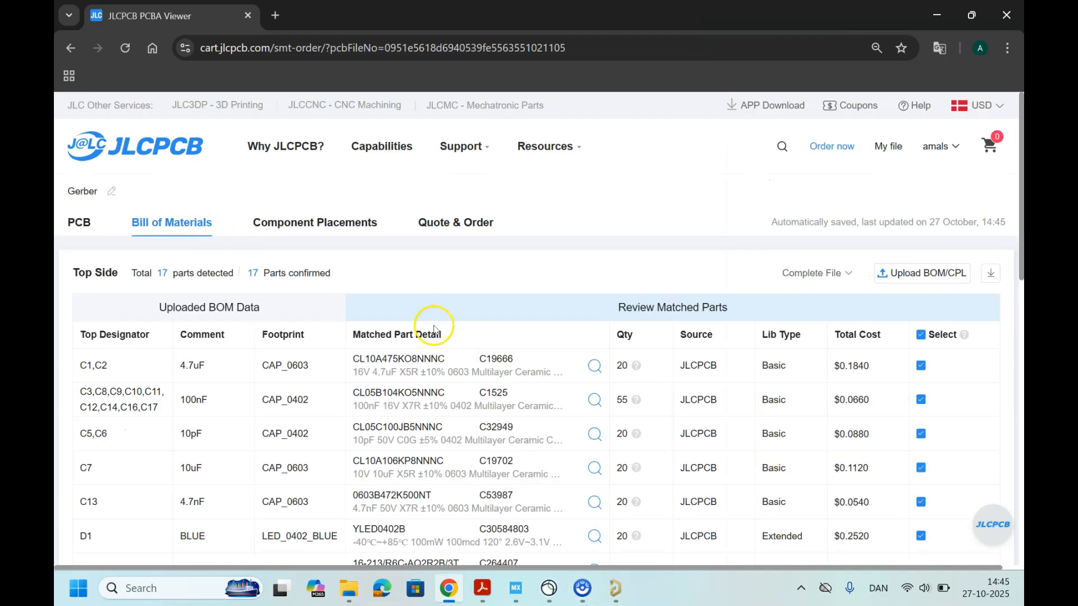
pyautogui.scroll(-1, 437, 332)
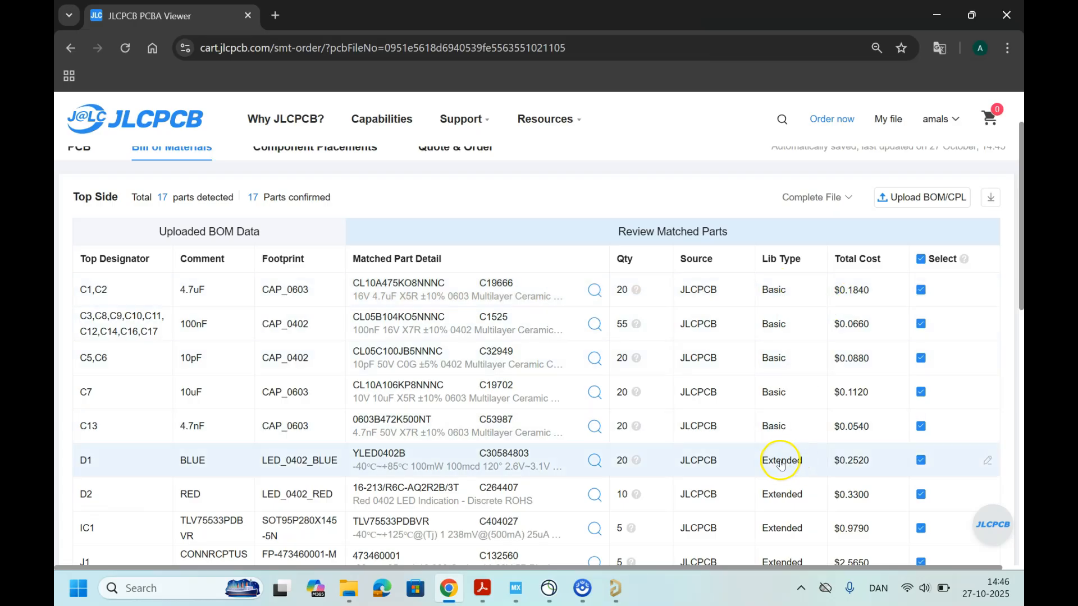
pyautogui.scroll(-2, 809, 427)
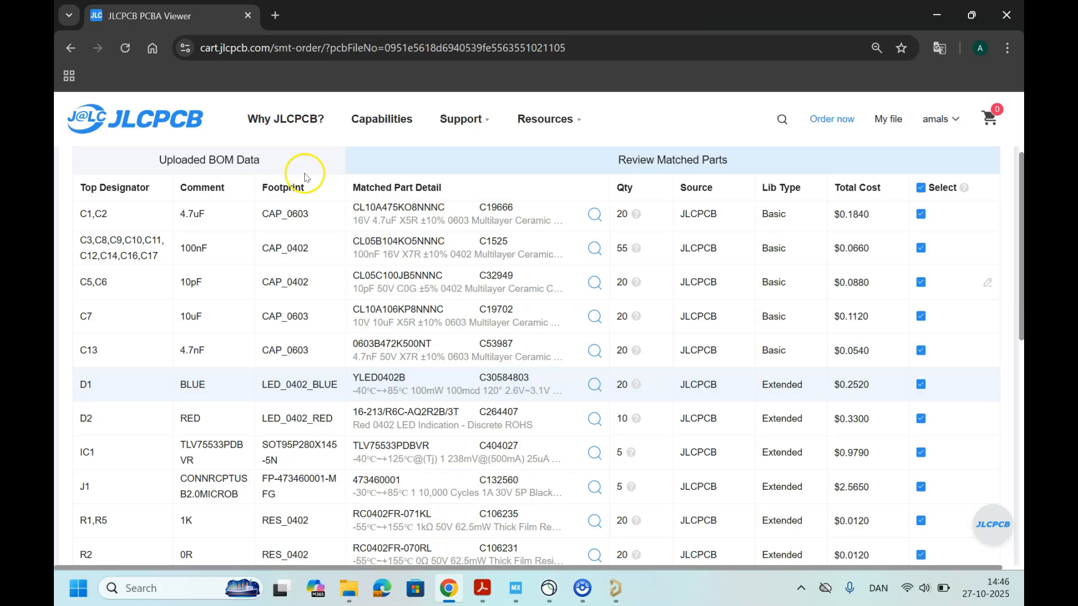
# Step: Search the web for "jlcpcb libary" in a new browser tab and open the JLCPCB Assembly Parts Library page
pyautogui.click(276, 15)
pyautogui.write('jk')
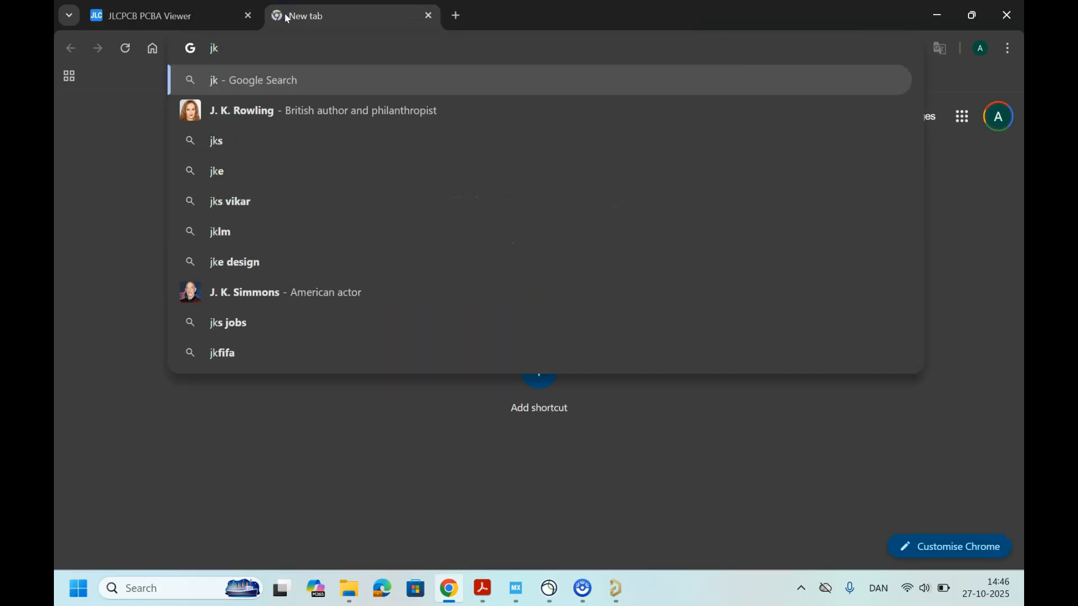
pyautogui.press('BackSpace')
pyautogui.write('l')
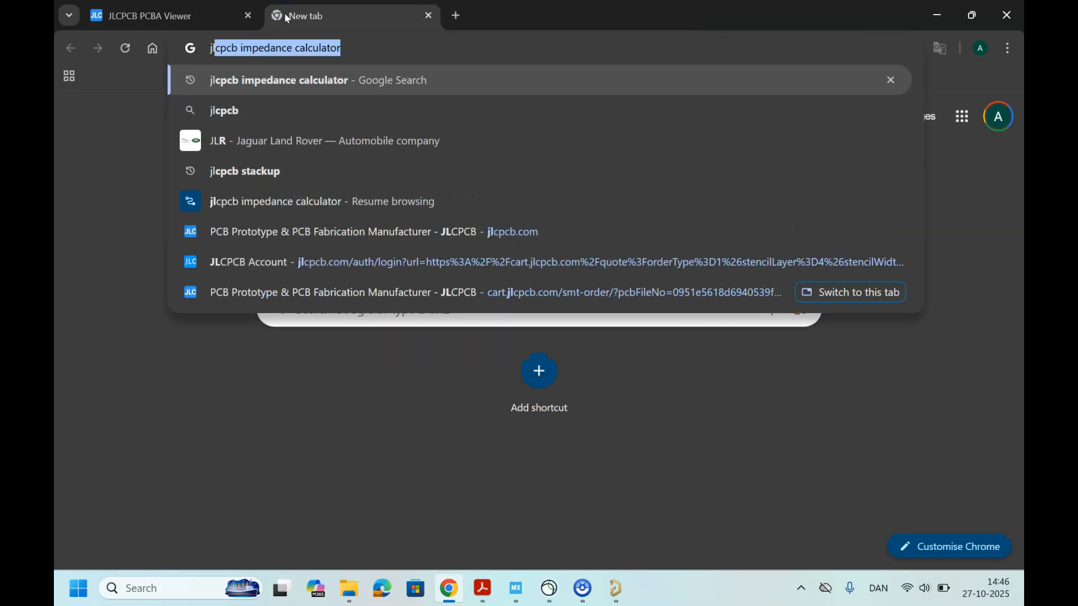
pyautogui.press('Right')
pyautogui.press('BackSpace')
pyautogui.press('BackSpace')
pyautogui.press('BackSpace')
pyautogui.press('BackSpace')
pyautogui.press('BackSpace')
pyautogui.press('BackSpace')
pyautogui.press('BackSpace')
pyautogui.press('BackSpace')
pyautogui.press('BackSpace')
pyautogui.press('BackSpace')
pyautogui.press('BackSpace')
pyautogui.press('BackSpace')
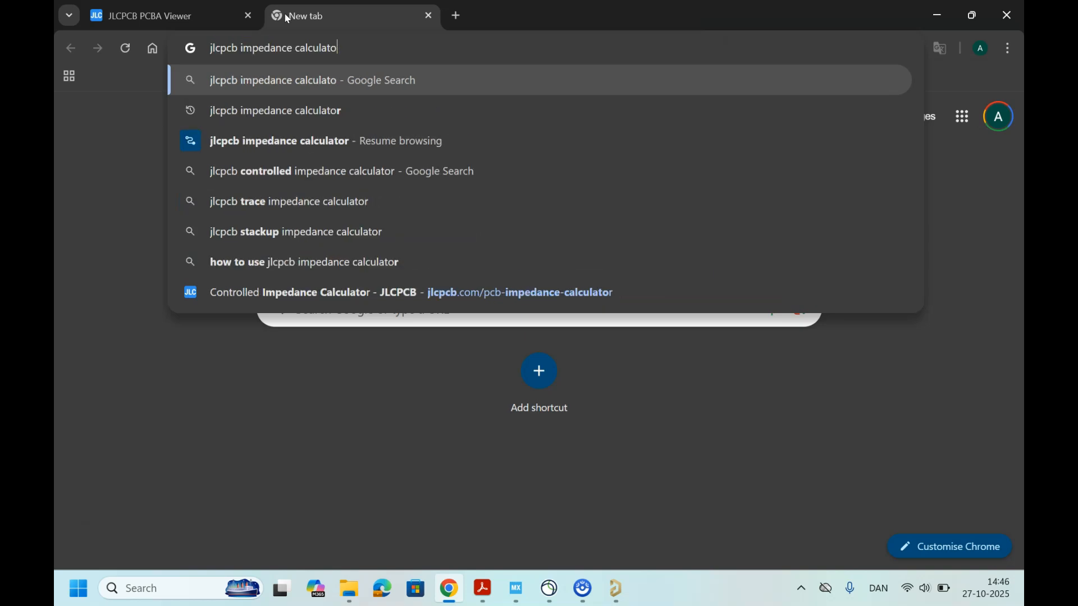
pyautogui.press('BackSpace')
pyautogui.press('BackSpace')
pyautogui.press('BackSpace')
pyautogui.press('BackSpace')
pyautogui.press('BackSpace')
pyautogui.press('BackSpace')
pyautogui.press('BackSpace')
pyautogui.press('BackSpace')
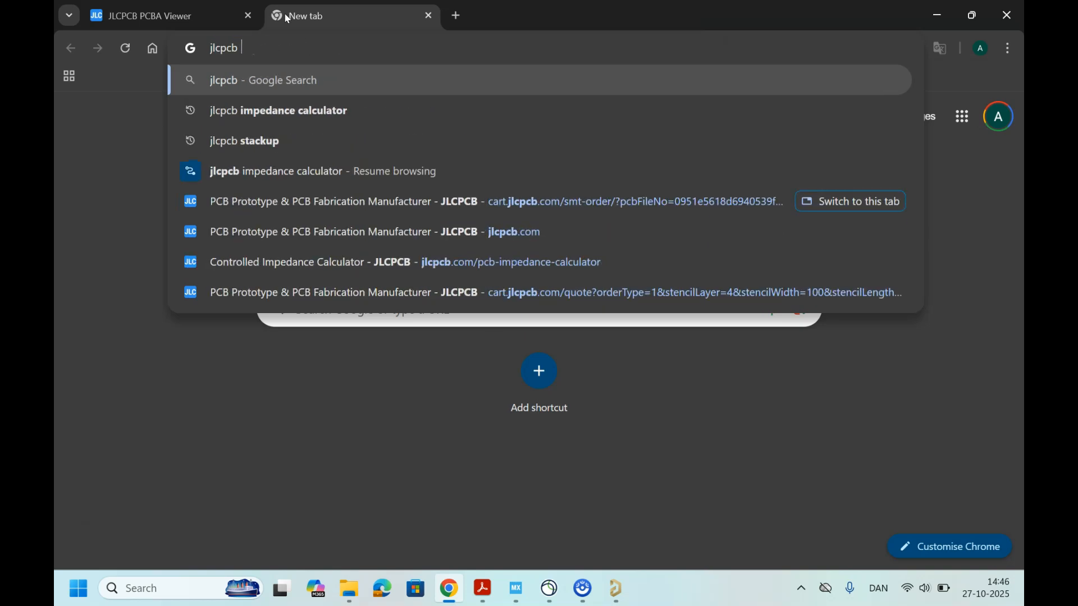
pyautogui.write('libar')
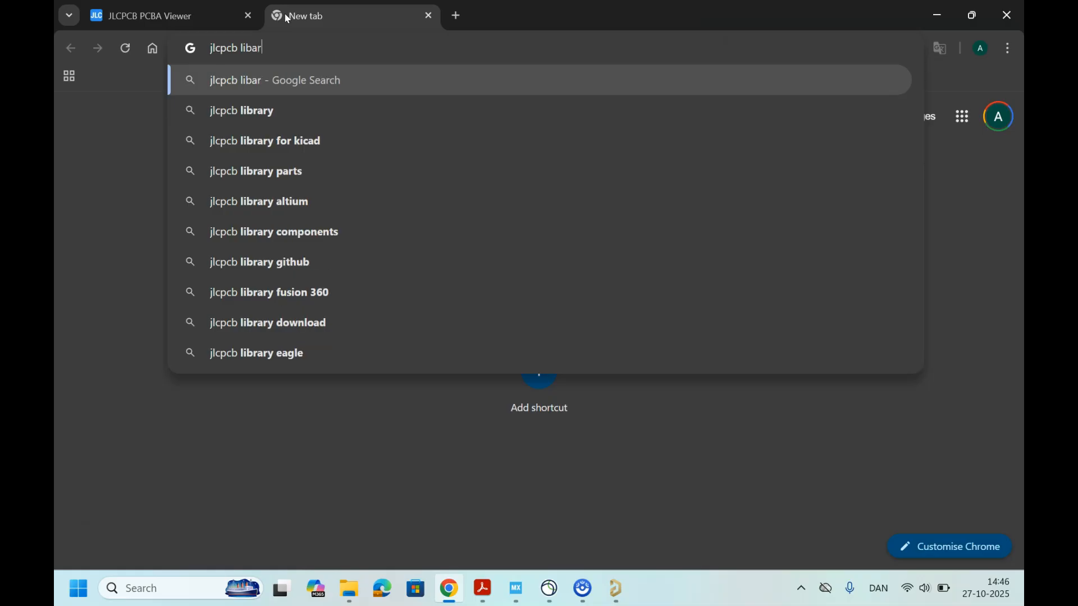
pyautogui.press('Return')
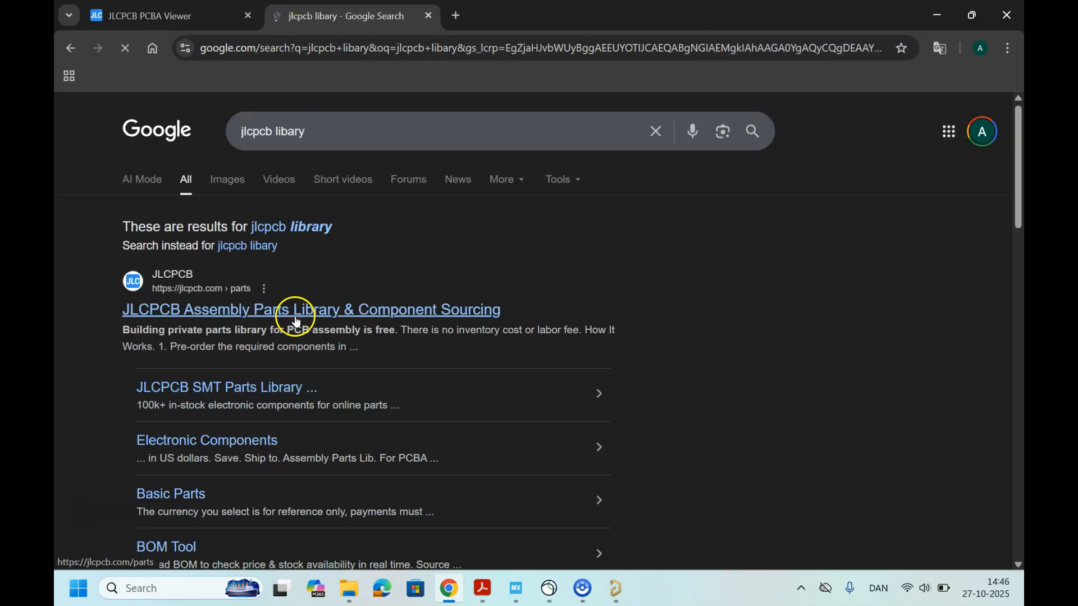
pyautogui.click(298, 319)
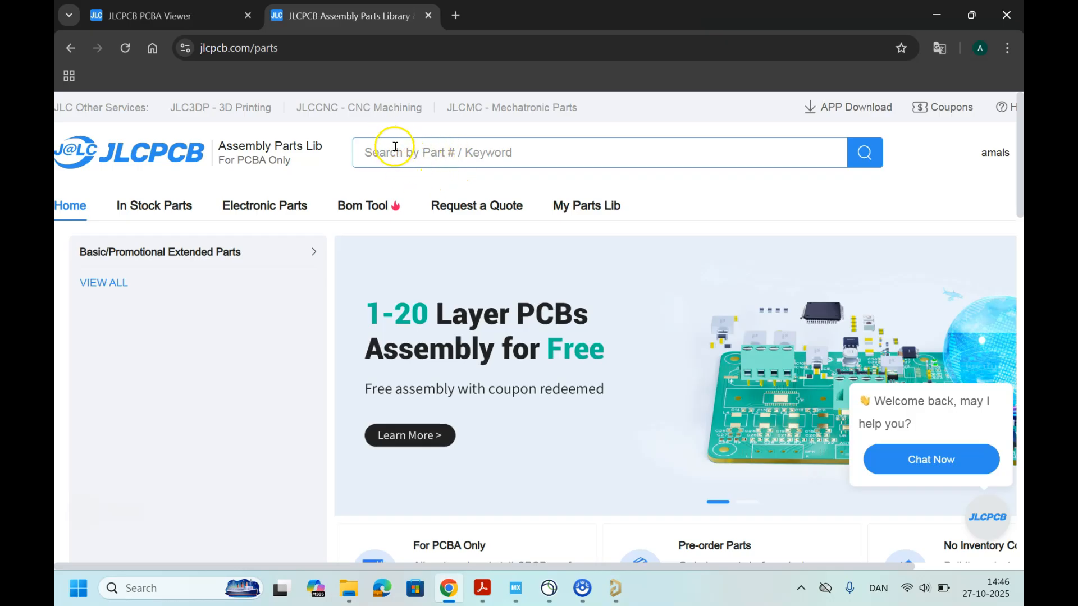
# Step: Search the assembly parts library for "resistor" and look through the in-stock parts
pyautogui.click(391, 153)
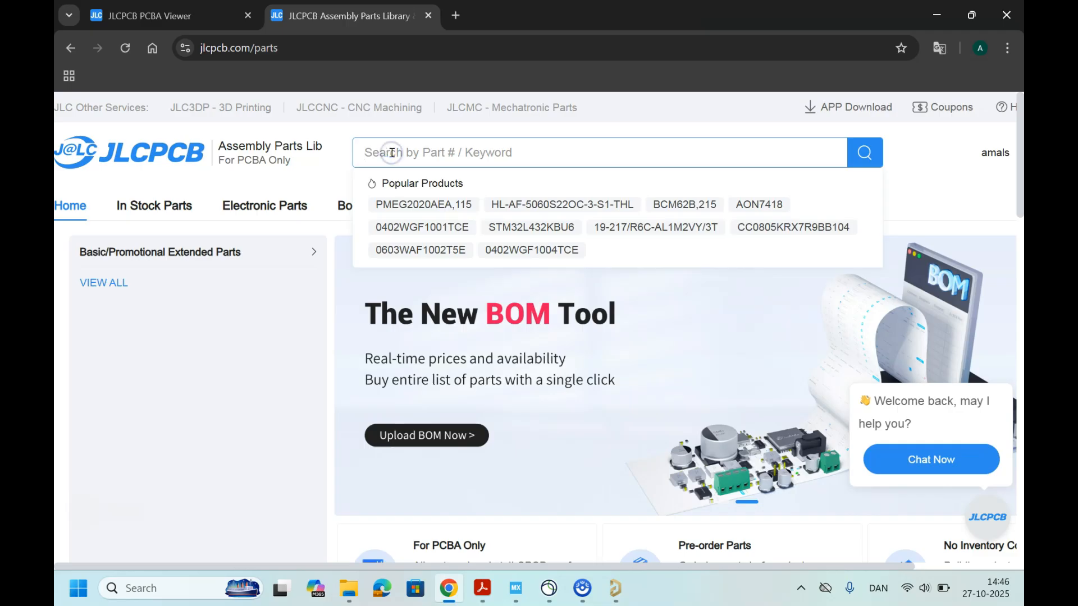
pyautogui.write('resistor')
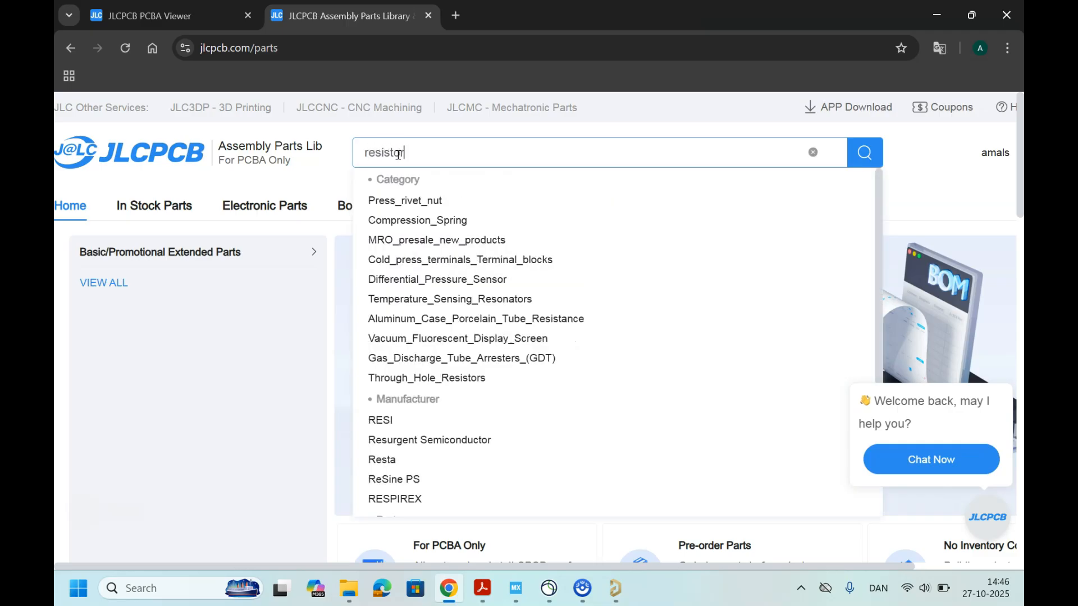
pyautogui.press('Return')
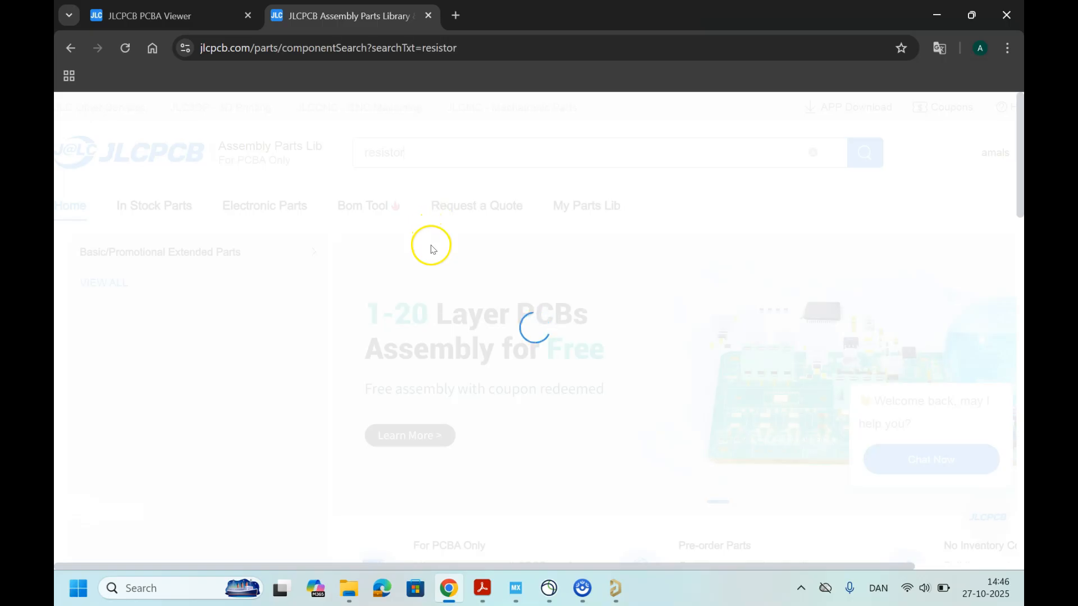
pyautogui.scroll(-4, 425, 292)
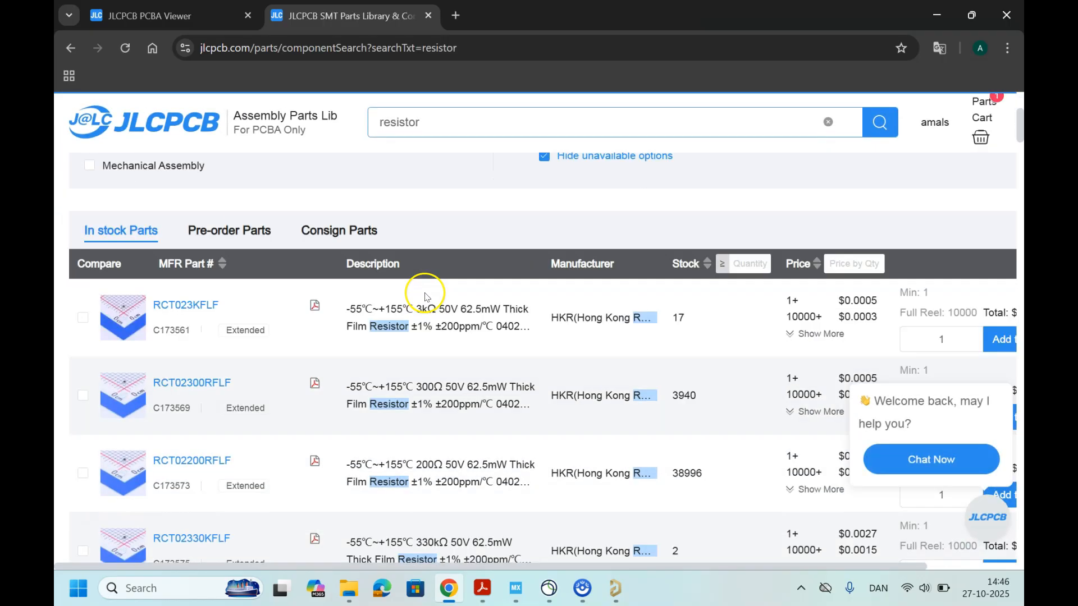
# Step: Filter the resistor search in the parts library to Basic parts only and apply the filter
pyautogui.scroll(4, 91, 341)
pyautogui.click(90, 335)
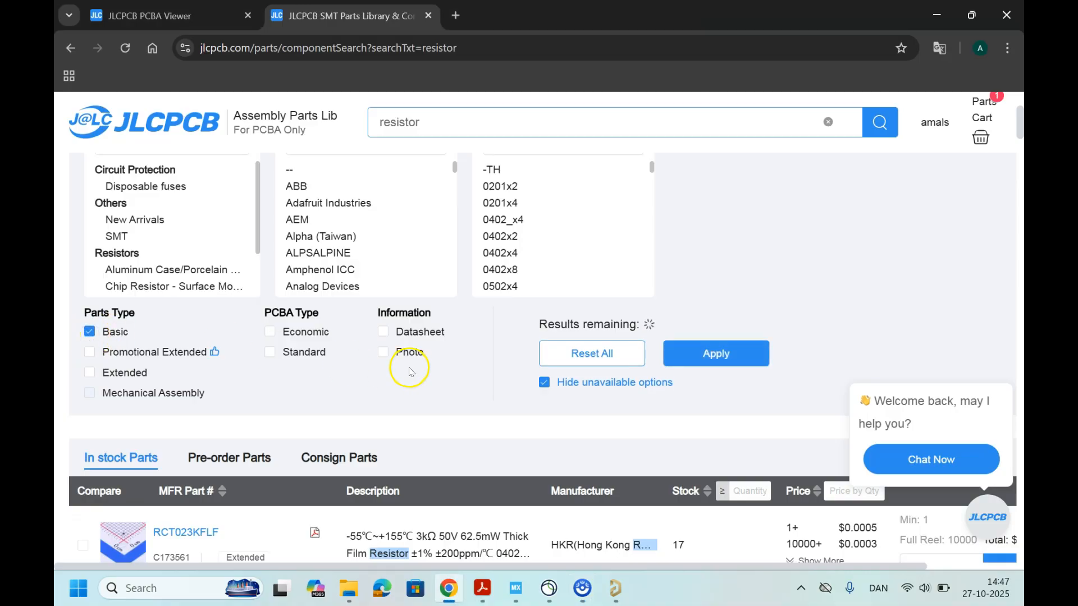
pyautogui.scroll(1, 503, 420)
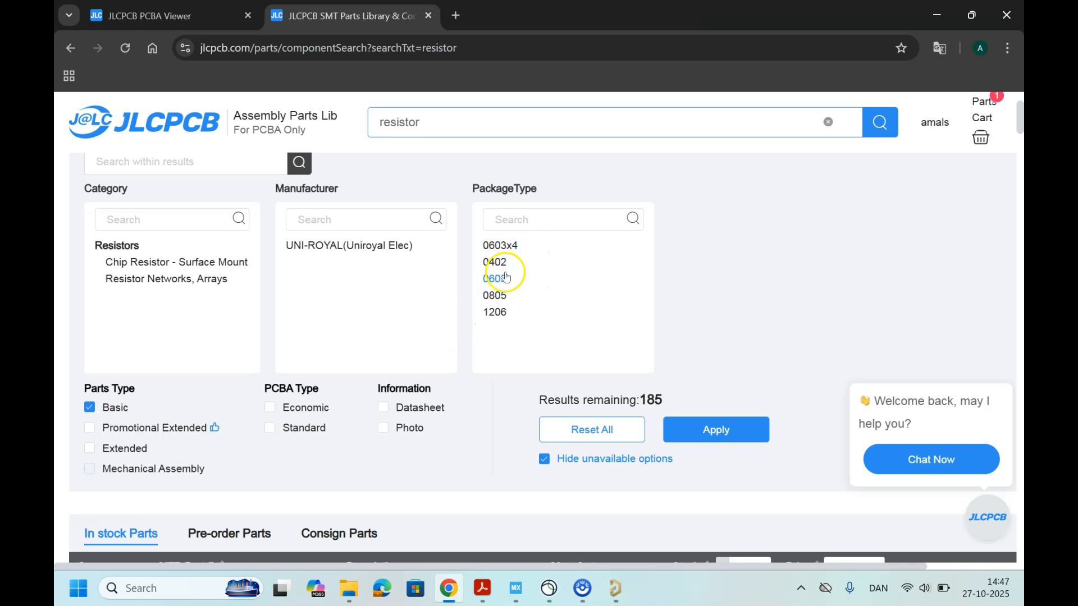
pyautogui.scroll(1, 426, 288)
pyautogui.scroll(-2, 426, 315)
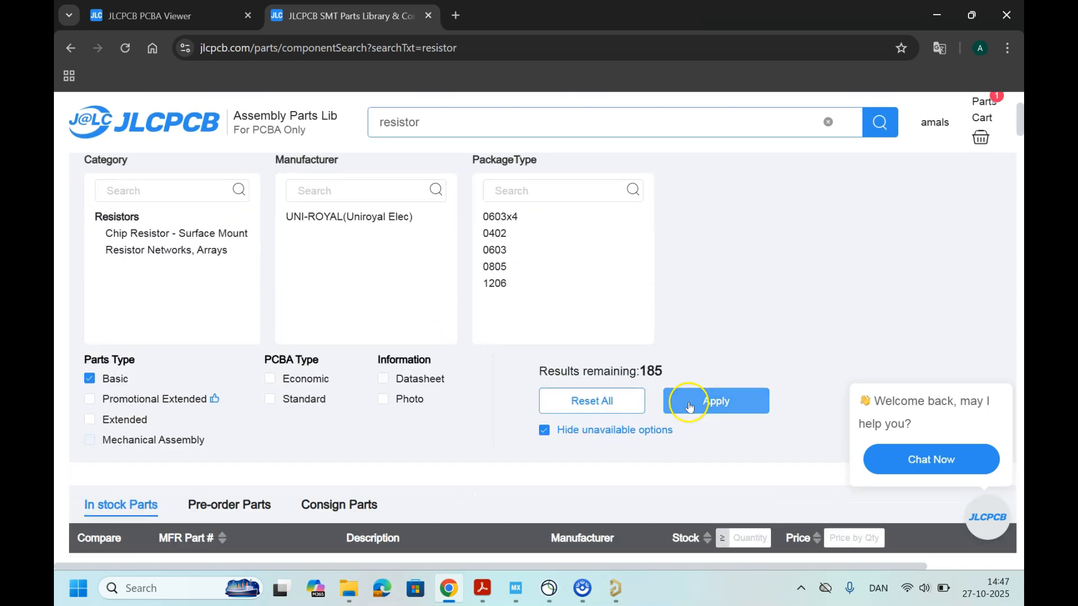
pyautogui.click(696, 401)
# Step: Open the details page of the first Basic resistor network in the in-stock list, then return to the parts library results
pyautogui.scroll(-4, 417, 416)
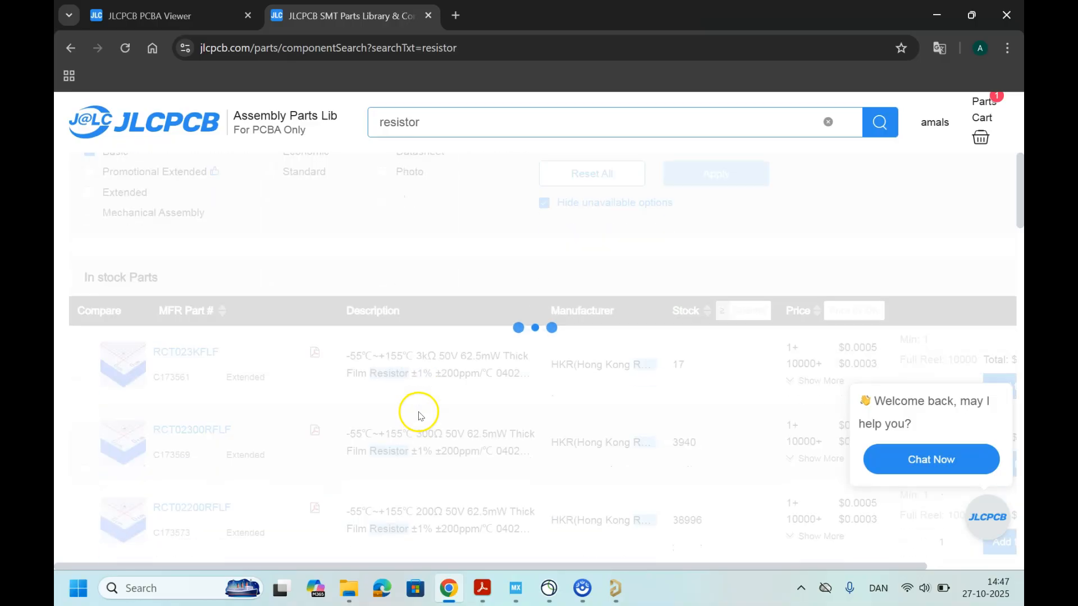
pyautogui.scroll(-1, 503, 392)
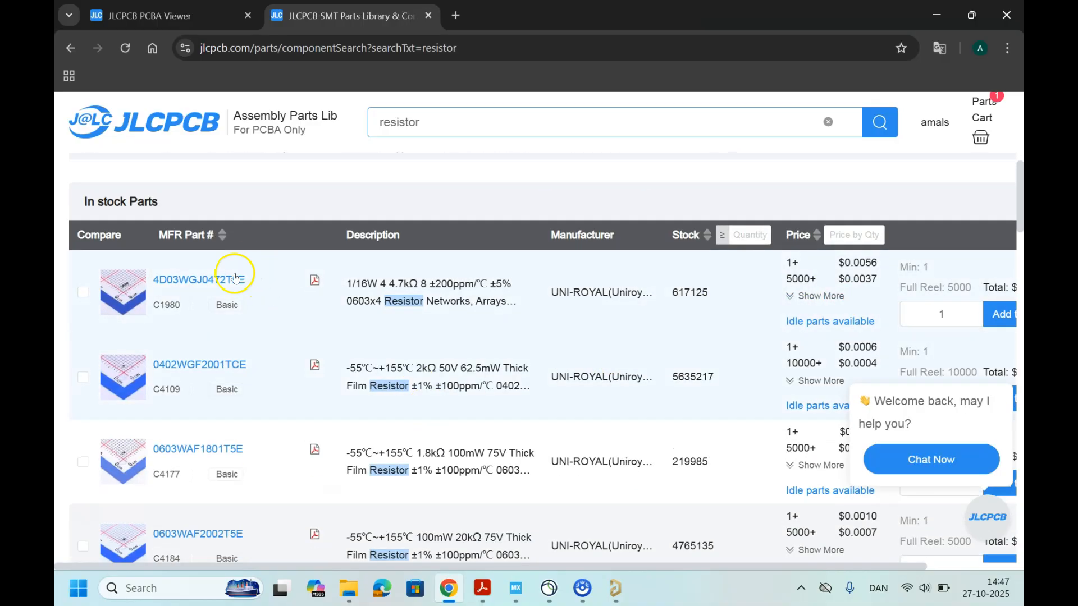
pyautogui.click(179, 296)
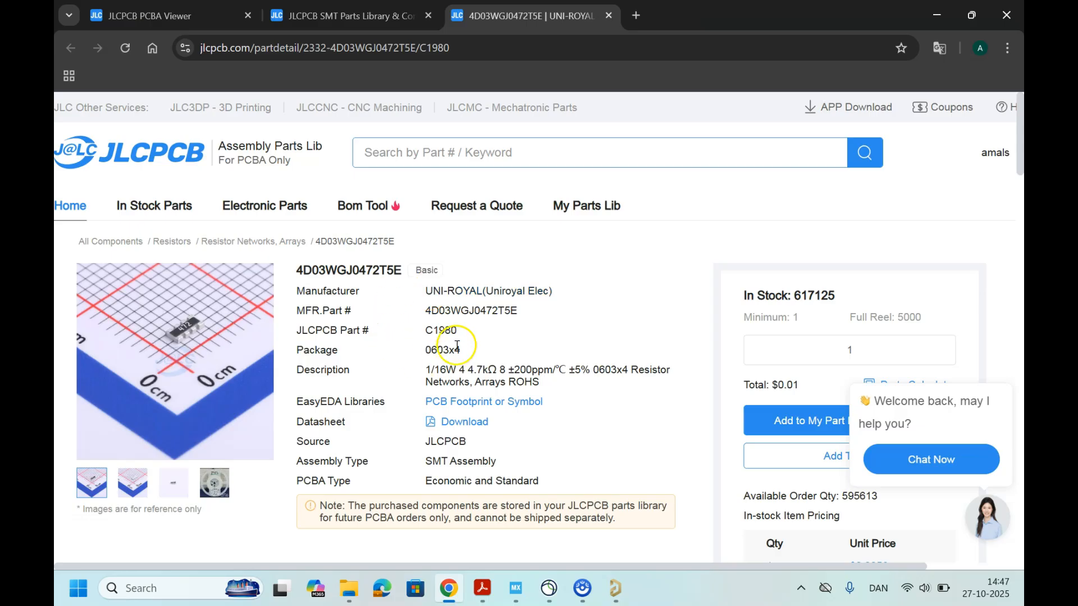
pyautogui.click(333, 23)
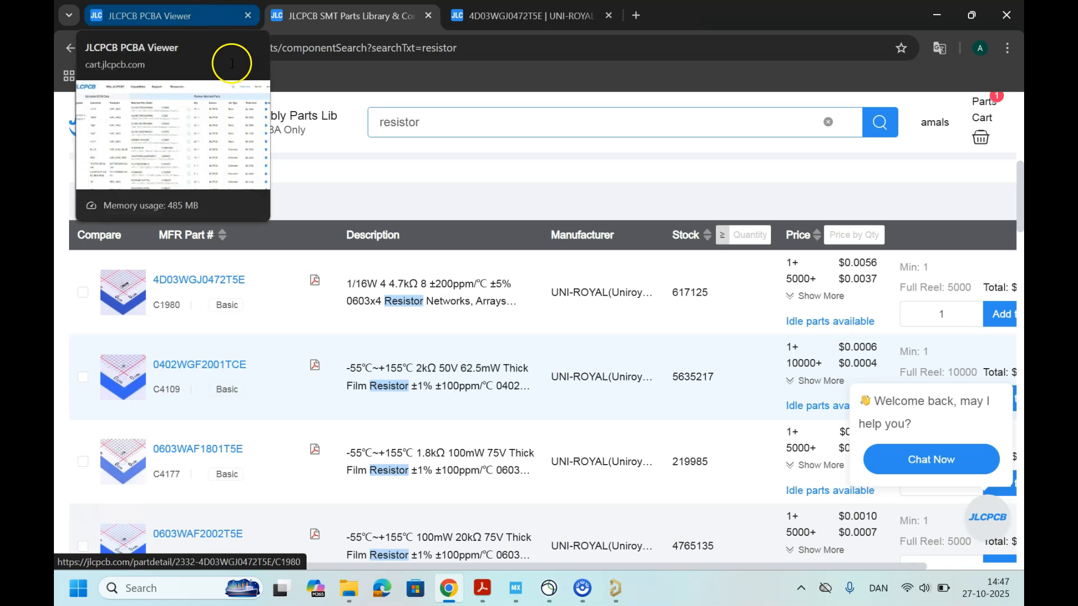
# Step: Return to the order's Bill of Materials and examine the library type of each matched part, from the capacitors through the crystal
pyautogui.hotkey('ctrl', '-')
pyautogui.click(153, 18)
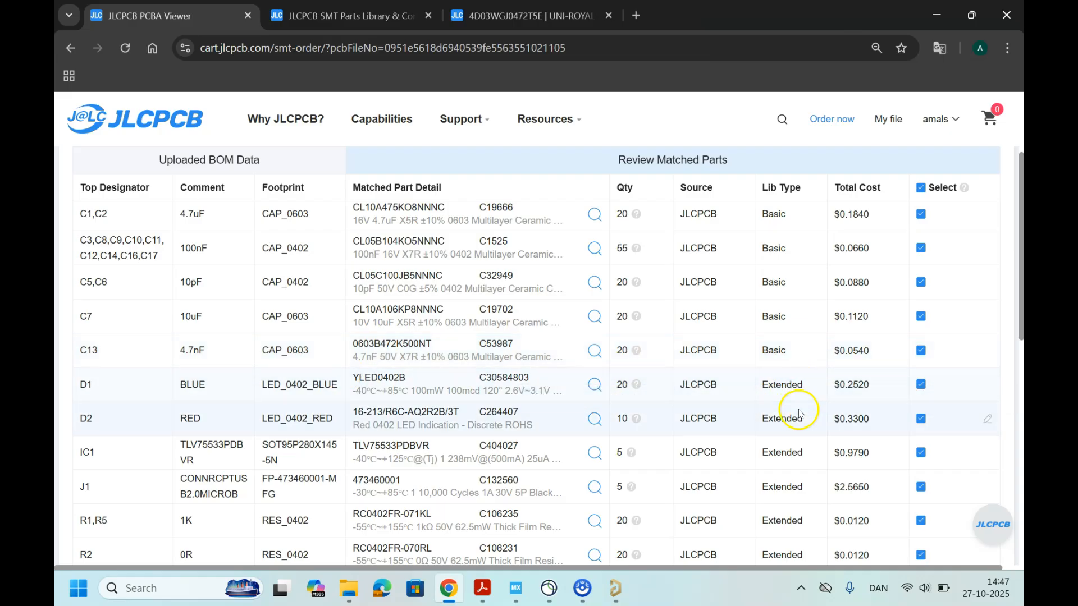
pyautogui.scroll(-2, 798, 425)
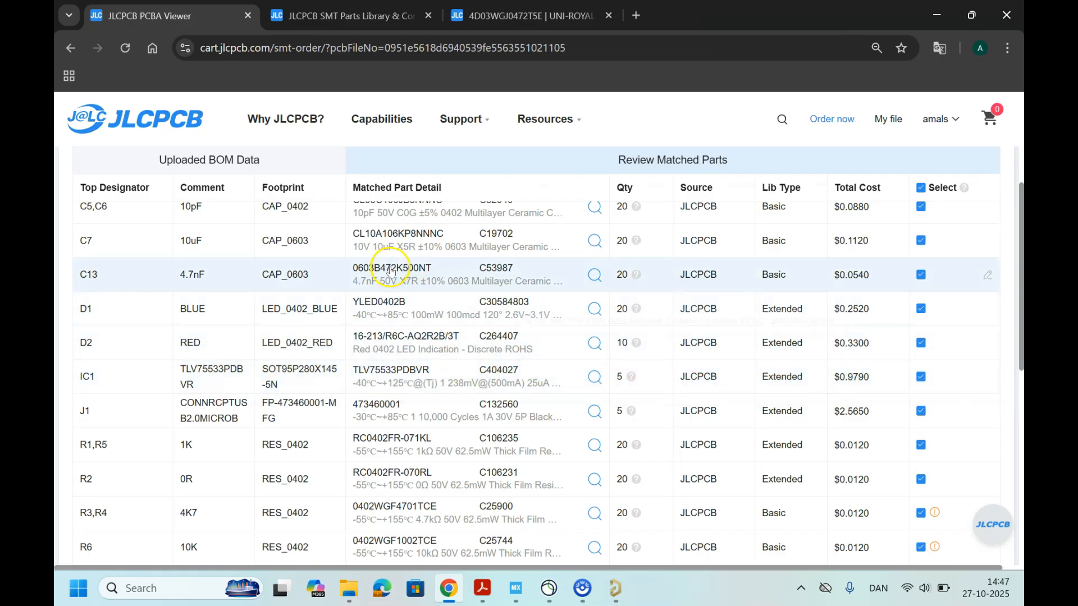
pyautogui.scroll(2, 723, 295)
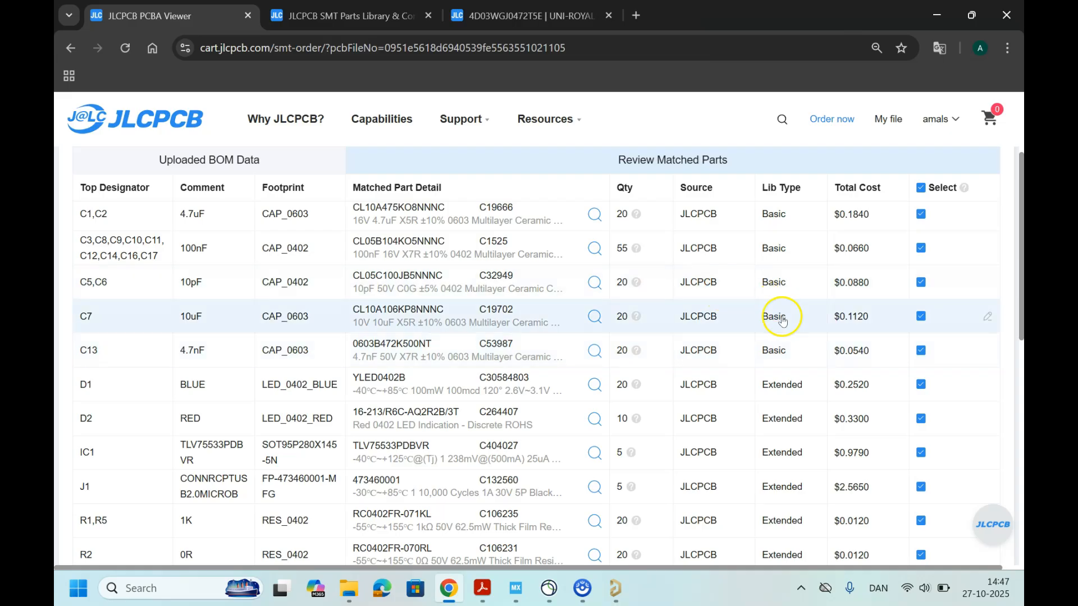
pyautogui.scroll(1, 785, 314)
pyautogui.scroll(-1, 783, 308)
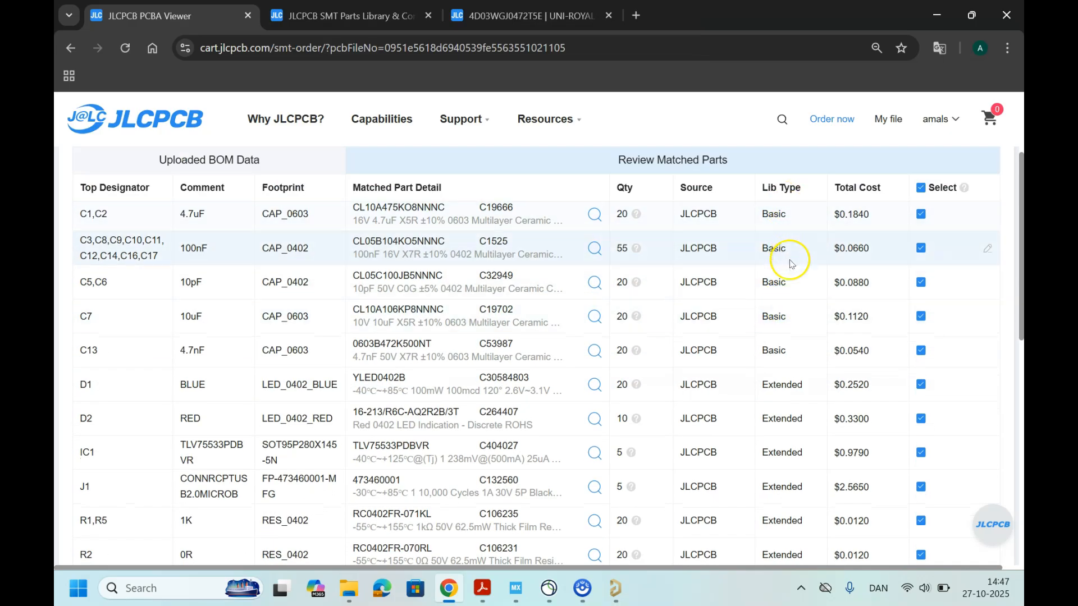
pyautogui.scroll(-3, 785, 355)
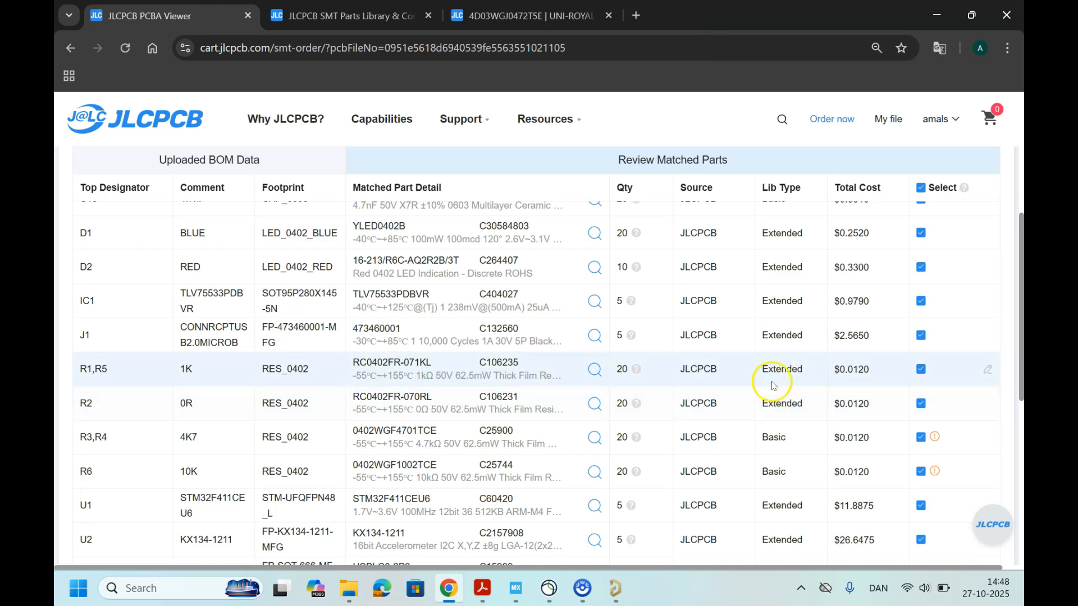
pyautogui.scroll(-4, 483, 373)
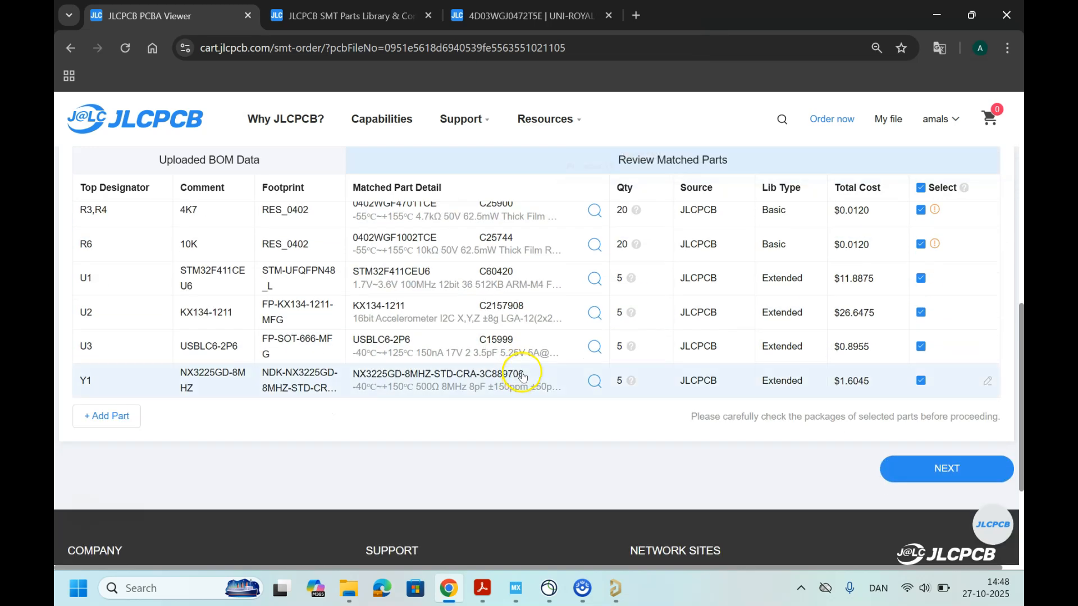
# Step: In the quote, set the product description to Reserch\Education\DIY\Entertainment, DIY - HS Code 902300, and save the order to the cart
pyautogui.scroll(10, 521, 377)
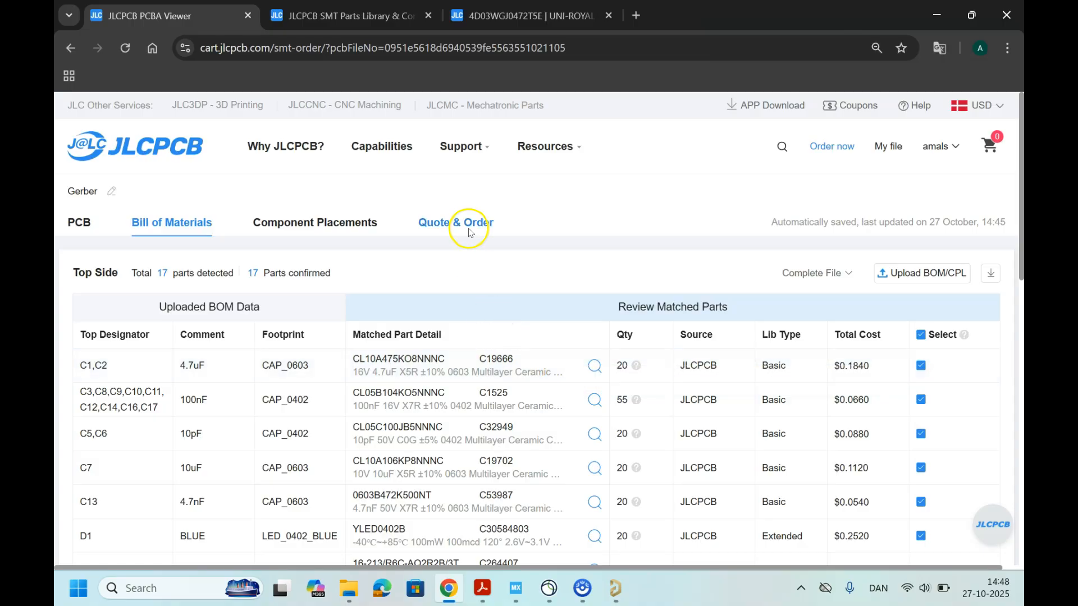
pyautogui.click(469, 231)
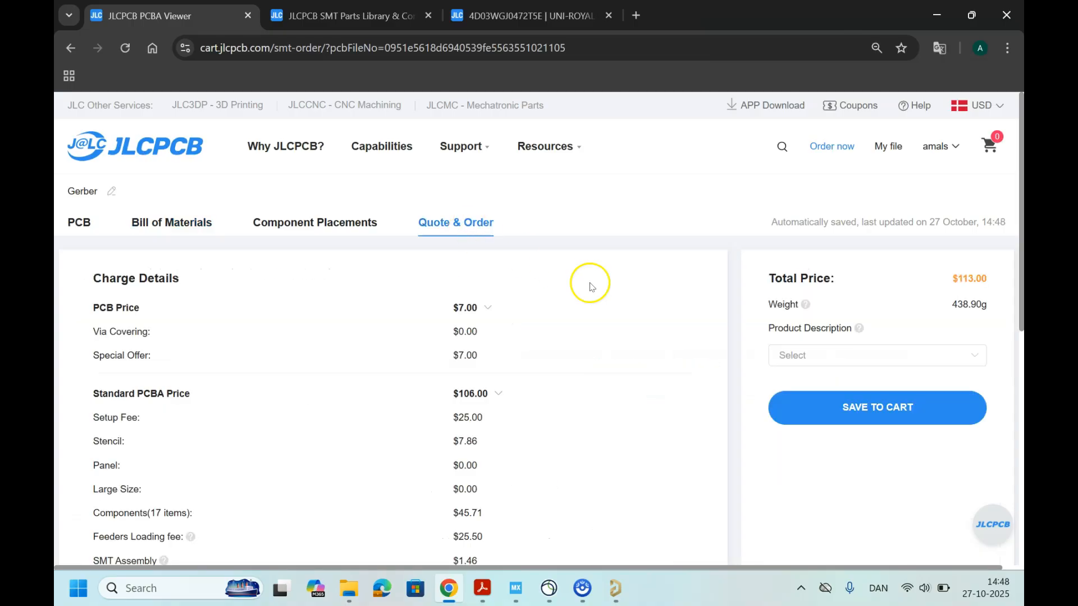
pyautogui.click(843, 357)
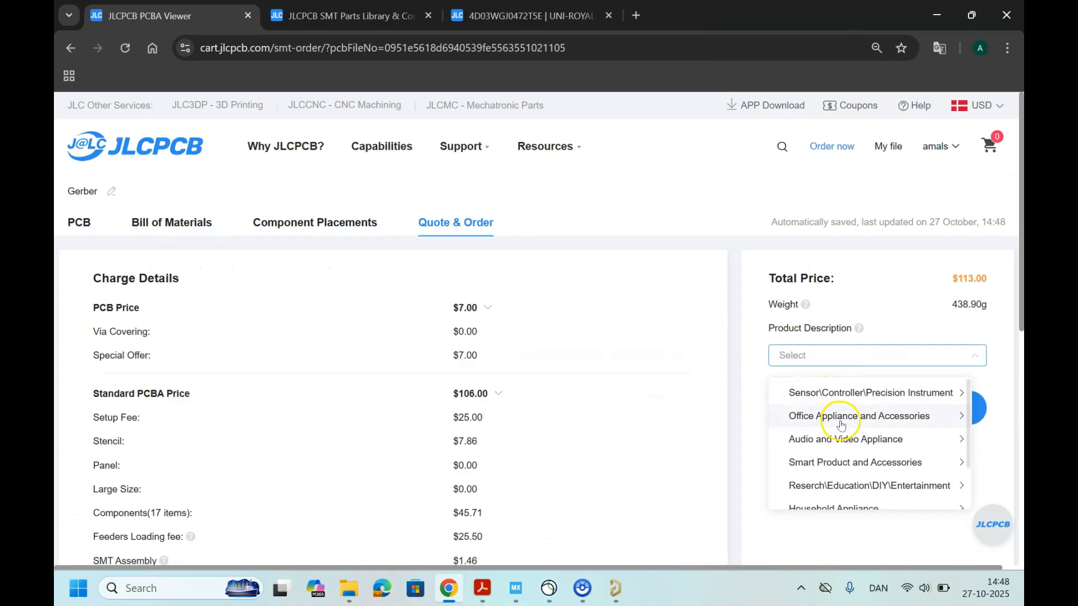
pyautogui.click(840, 492)
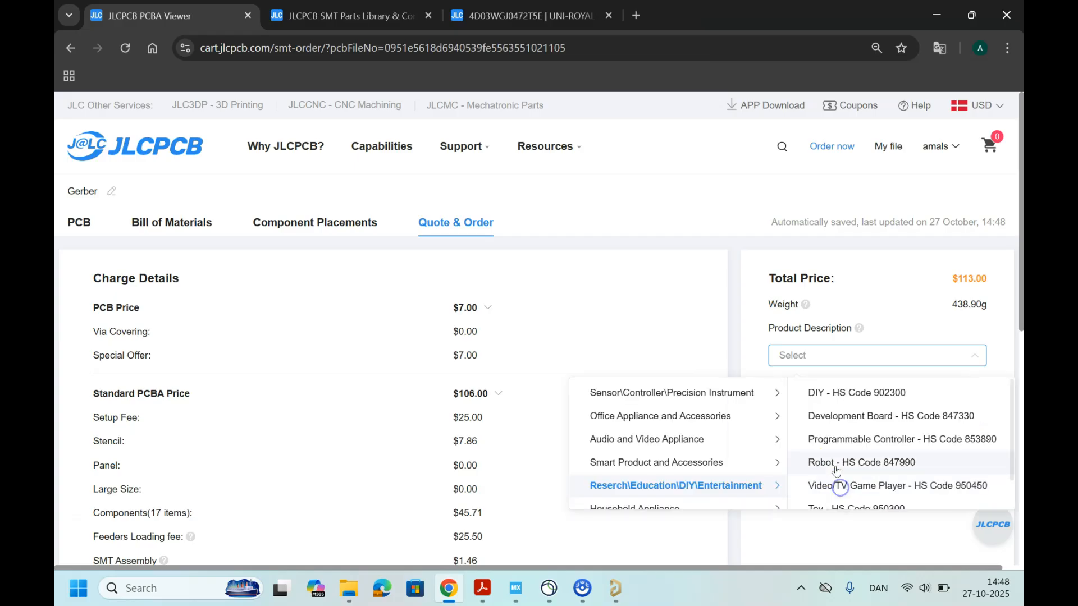
pyautogui.click(840, 391)
pyautogui.click(836, 410)
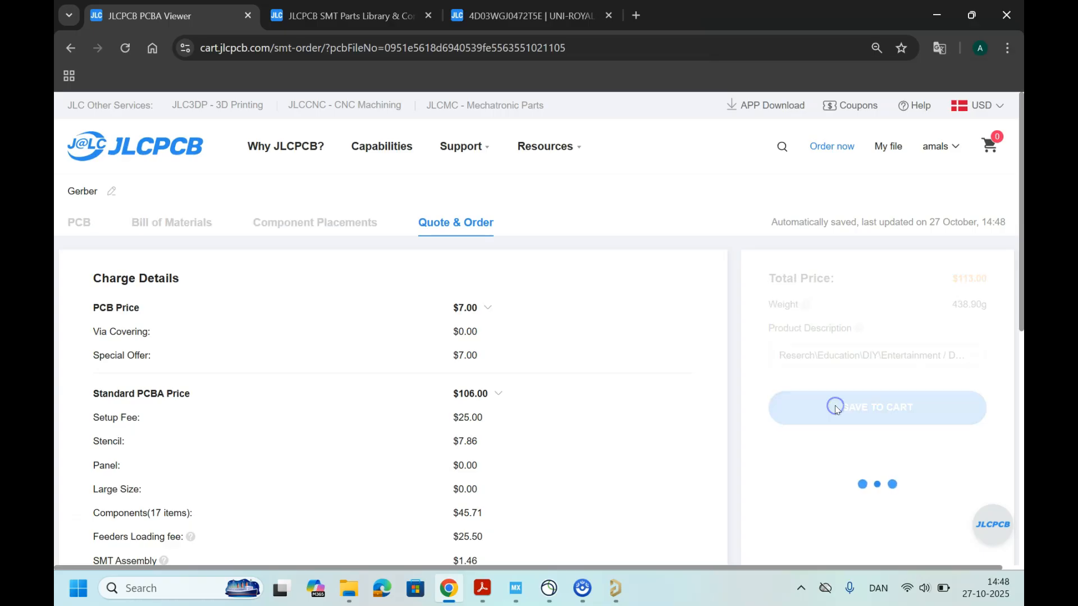
pyautogui.scroll(-3, 512, 364)
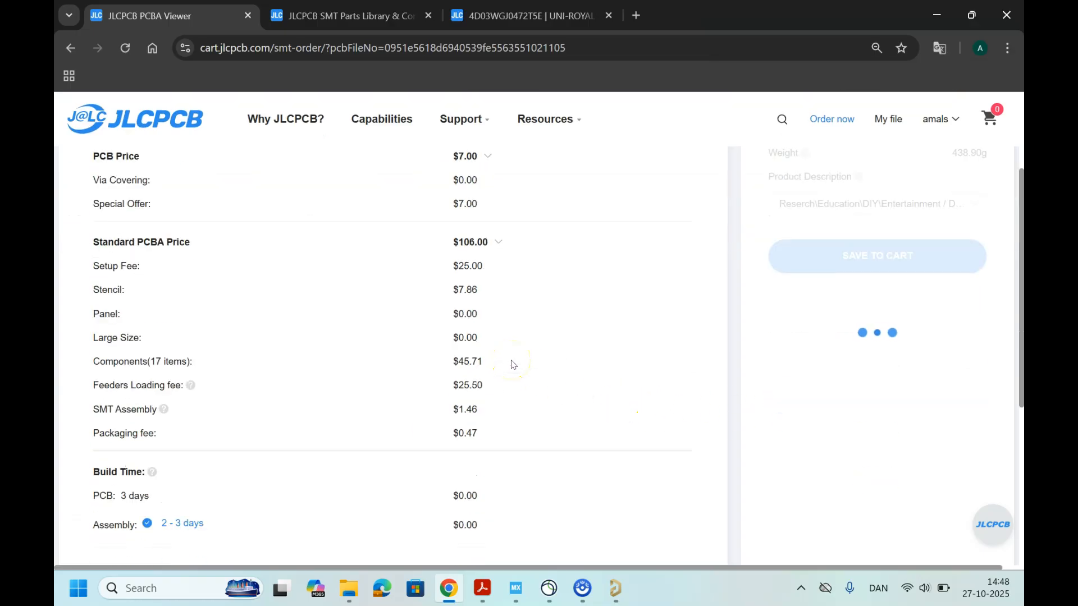
pyautogui.scroll(3, 511, 363)
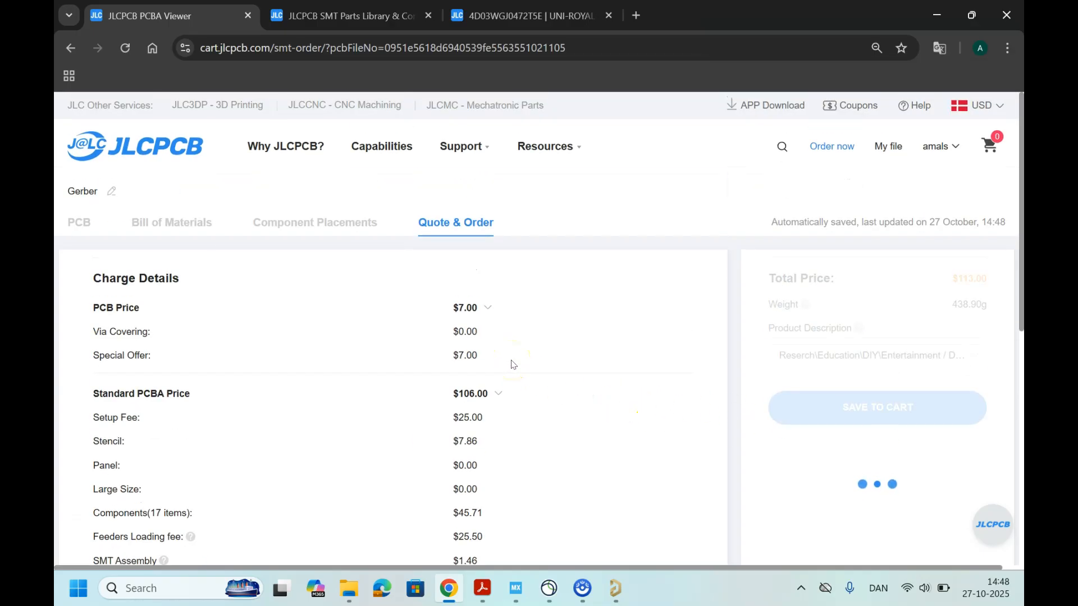
pyautogui.click(520, 350)
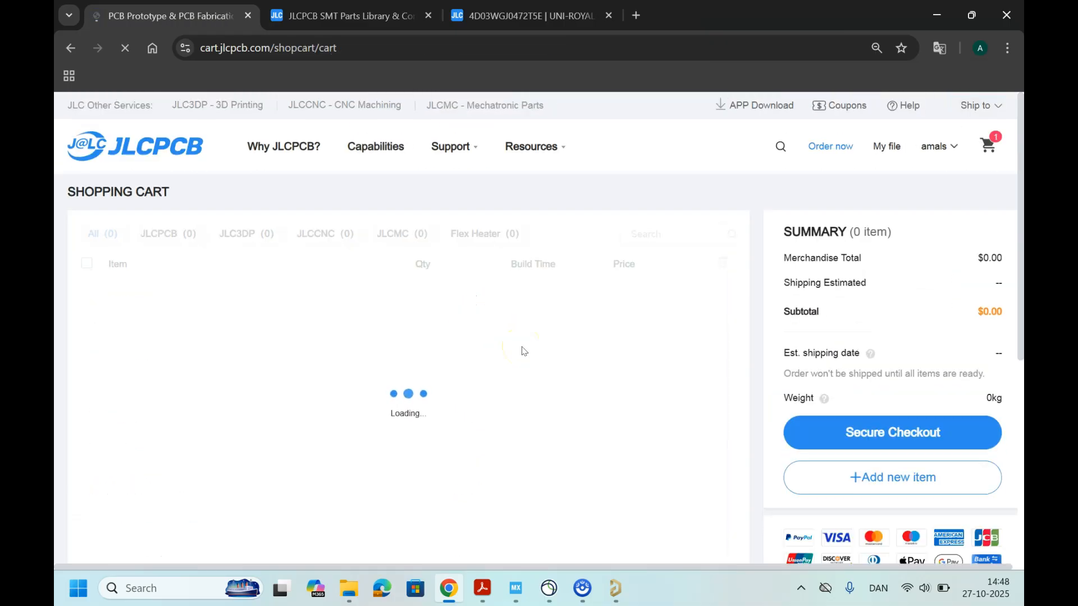
pyautogui.click(478, 353)
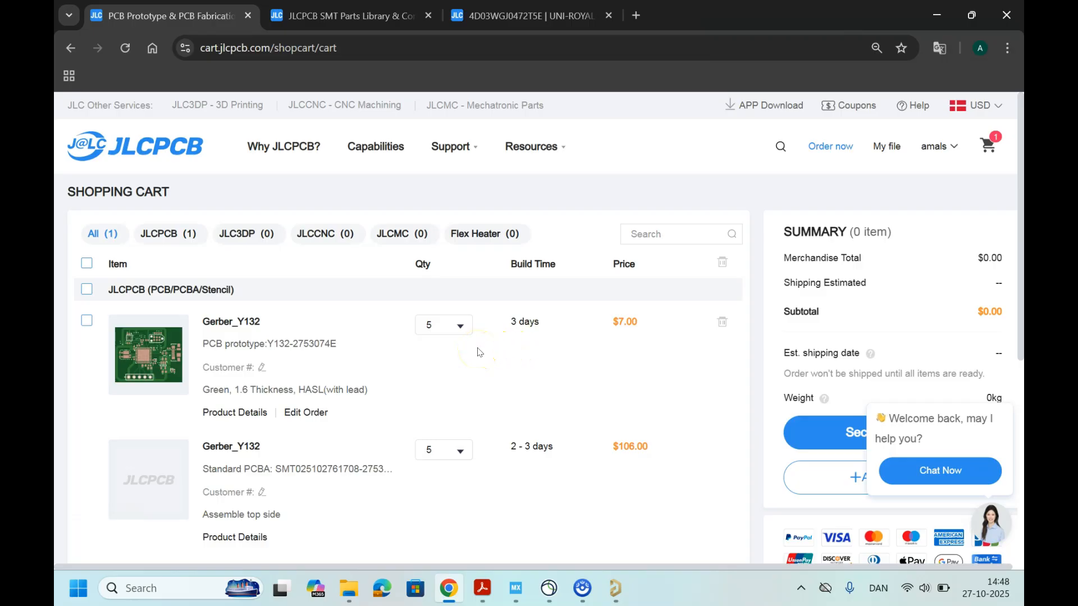
# Step: Set the Standard PCBA item's quantity in the shopping cart to a custom value of 2
pyautogui.scroll(-2, 478, 354)
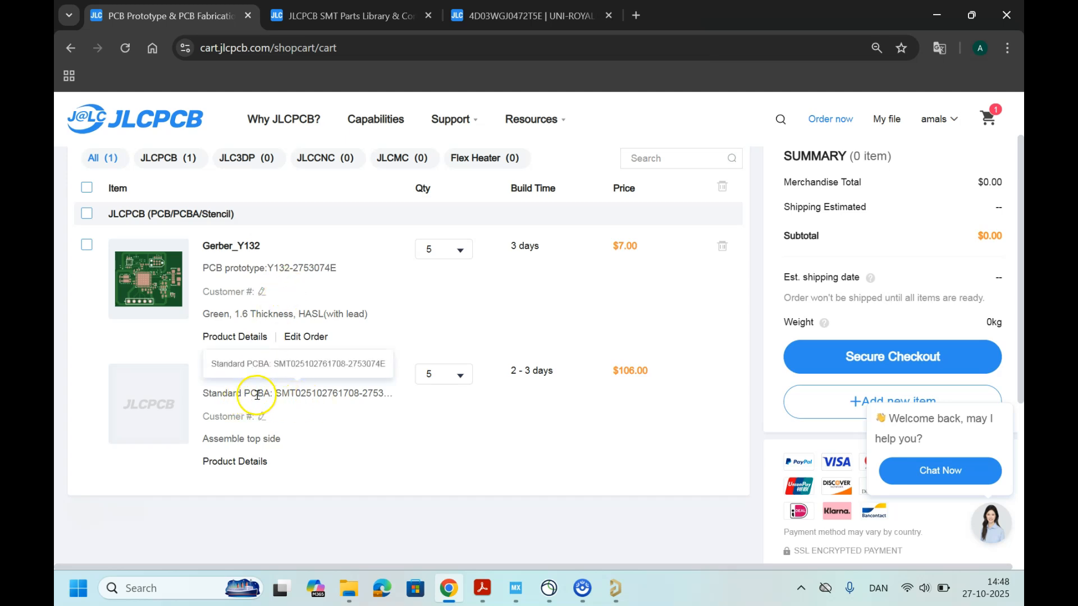
pyautogui.click(468, 380)
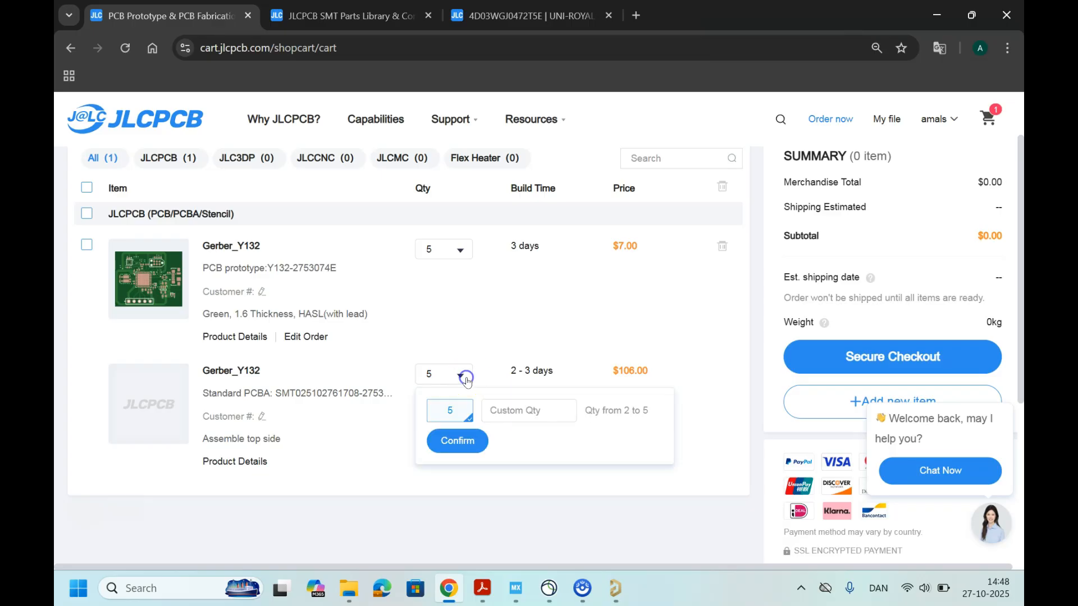
pyautogui.click(518, 410)
pyautogui.write('2')
pyautogui.click(469, 442)
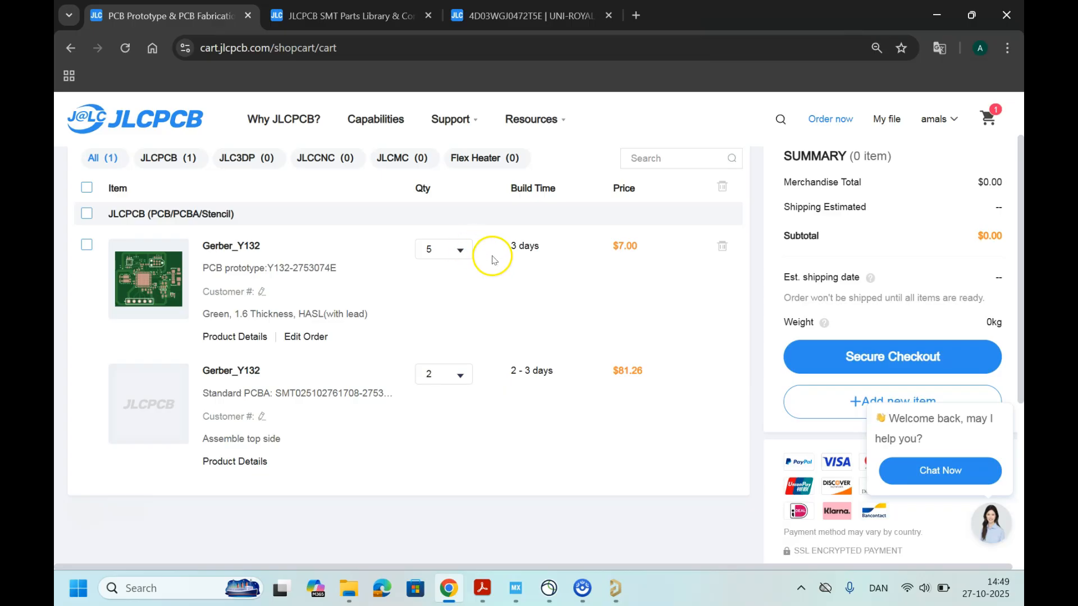
pyautogui.scroll(2, 895, 341)
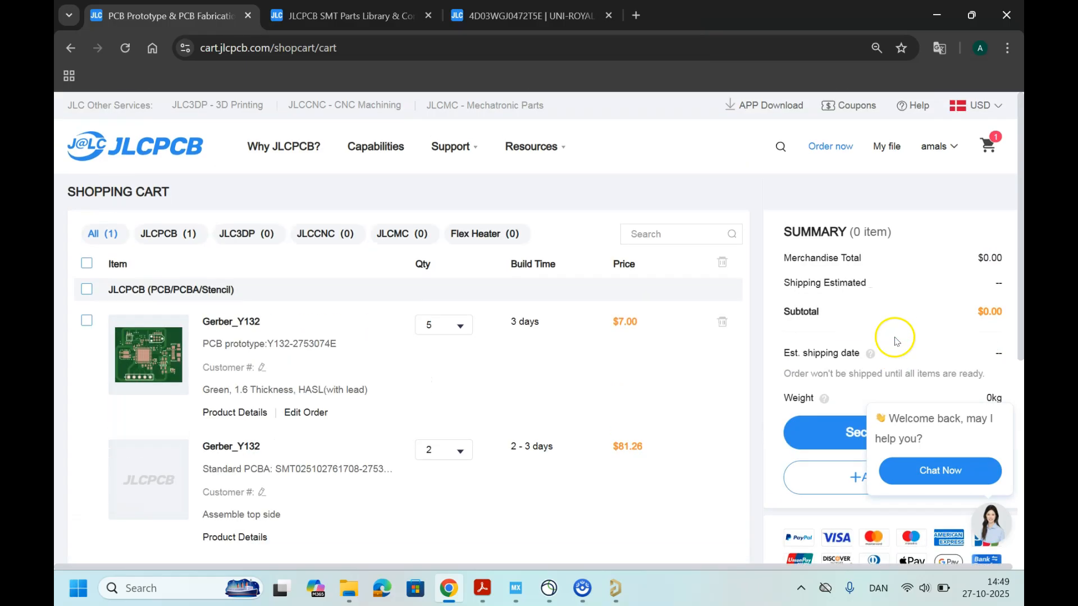